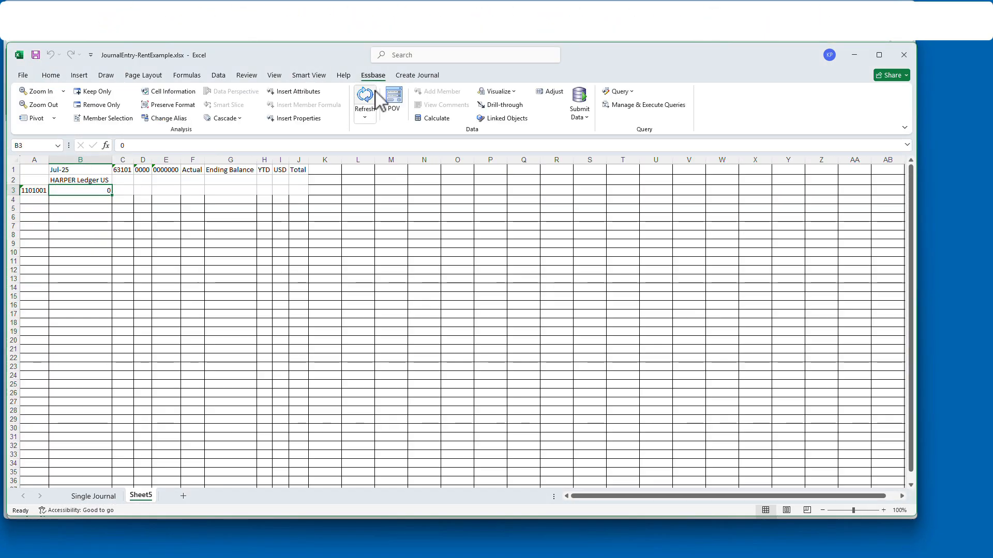
- In Setup: Financials, show all Users and Security tasks and open Manage Data Access for Users
{"action": "left_click", "coordinate": [104, 496]}
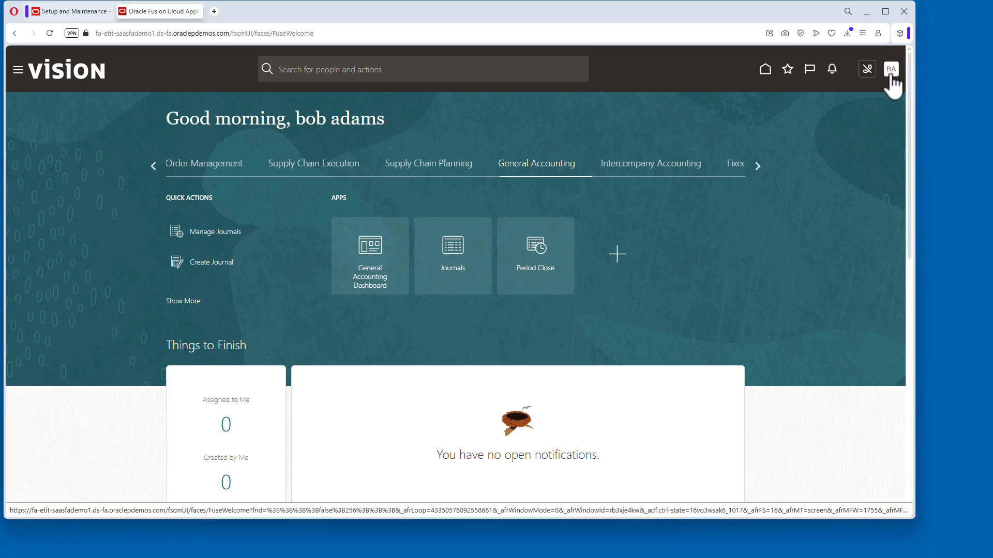
{"action": "left_click", "coordinate": [891, 69]}
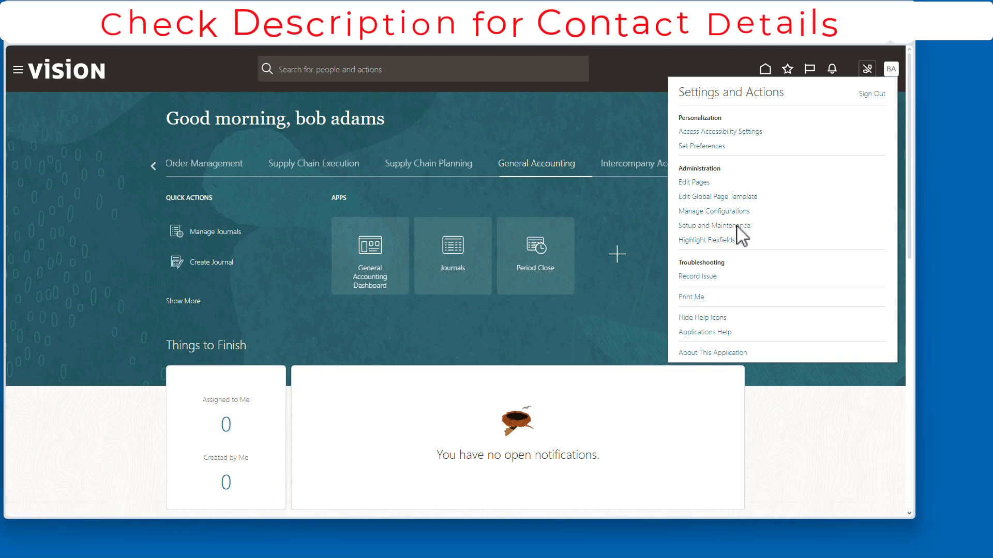
{"action": "left_click", "coordinate": [737, 239]}
{"action": "left_click", "coordinate": [78, 310]}
{"action": "left_click", "coordinate": [627, 167]}
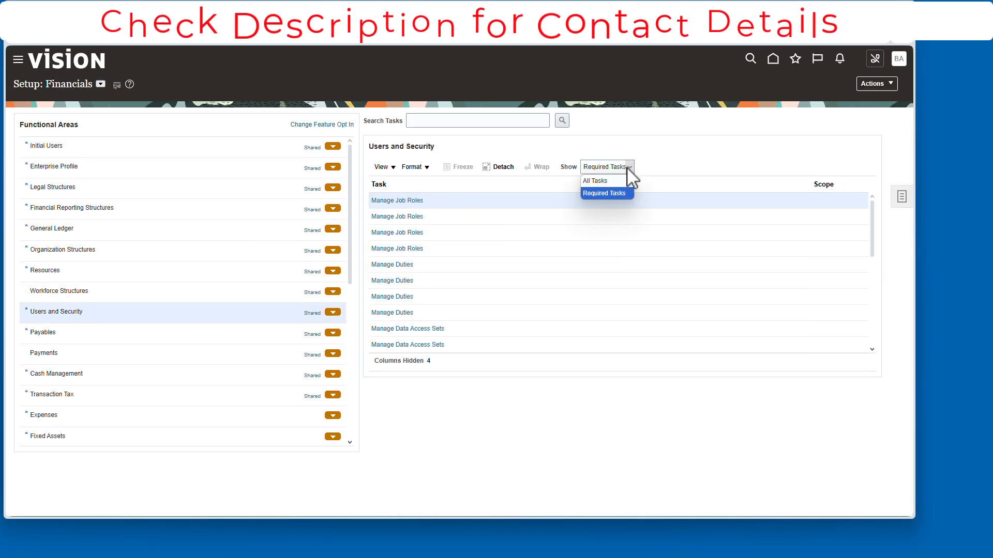
{"action": "left_click", "coordinate": [598, 180]}
{"action": "left_click", "coordinate": [440, 121]}
{"action": "type", "text": "manage data acc"}
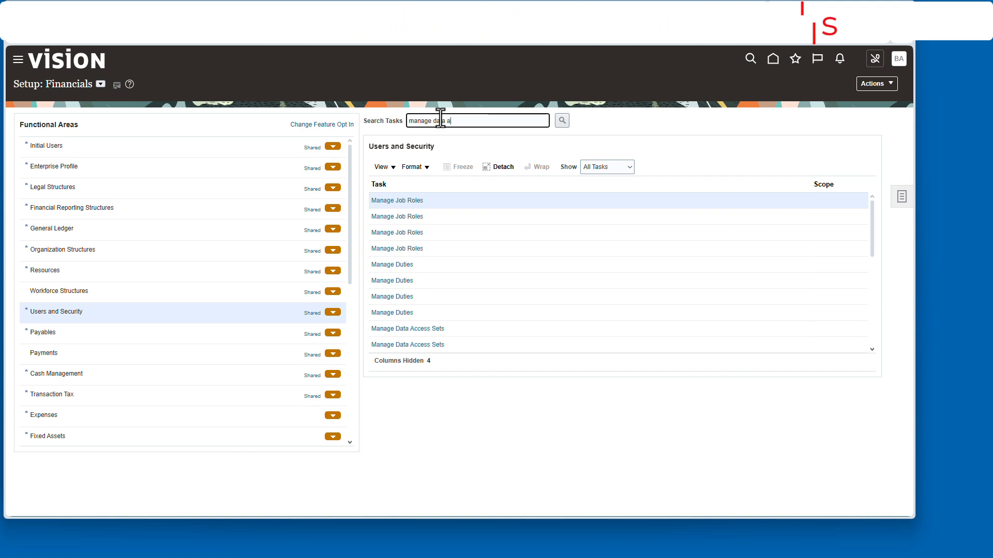
{"action": "key", "text": "Return"}
{"action": "left_click", "coordinate": [394, 280]}
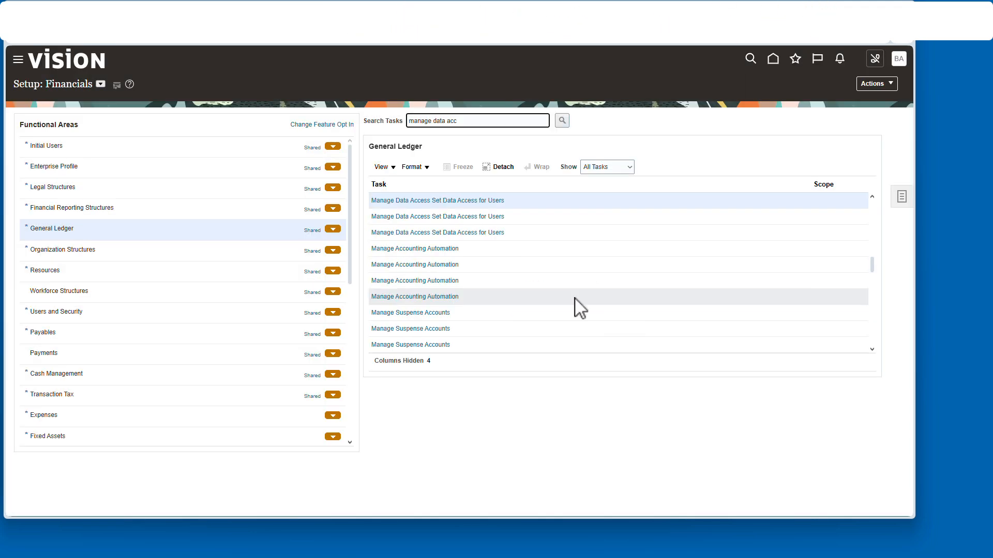
{"action": "left_click", "coordinate": [479, 213]}
- Add two General Accountant data access rows for HARPER Ledger US and save them
{"action": "left_click", "coordinate": [89, 242]}
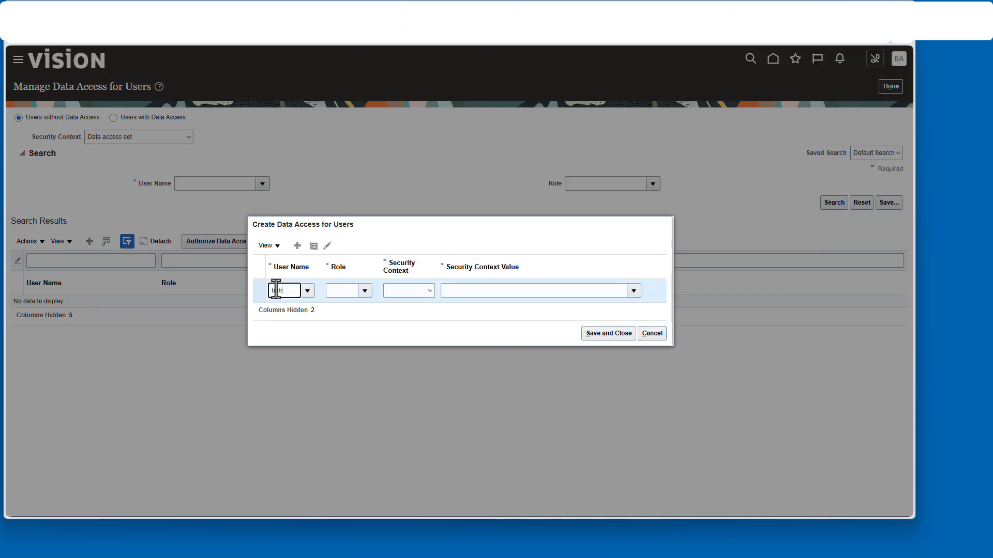
{"action": "left_click", "coordinate": [364, 291]}
{"action": "left_click", "coordinate": [356, 340]}
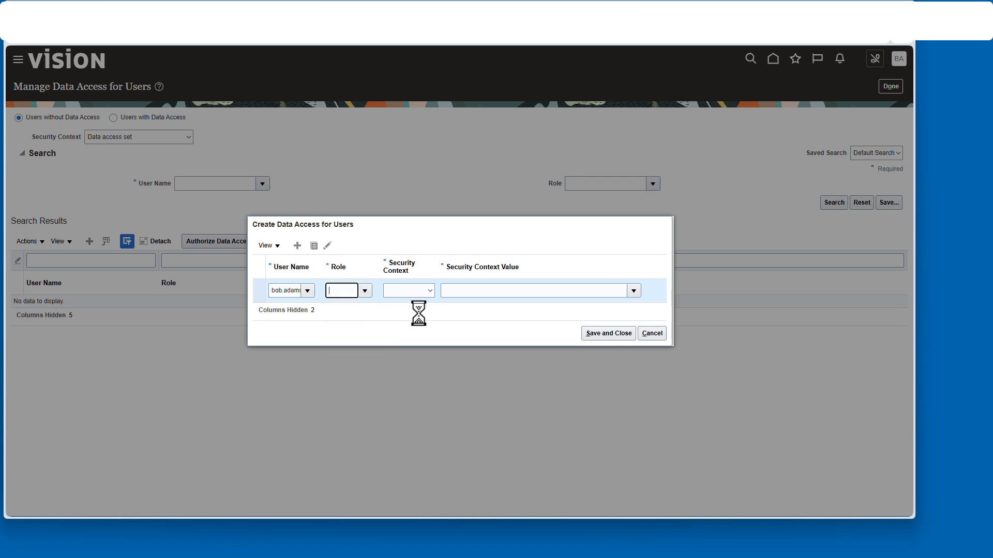
{"action": "left_click", "coordinate": [476, 307]}
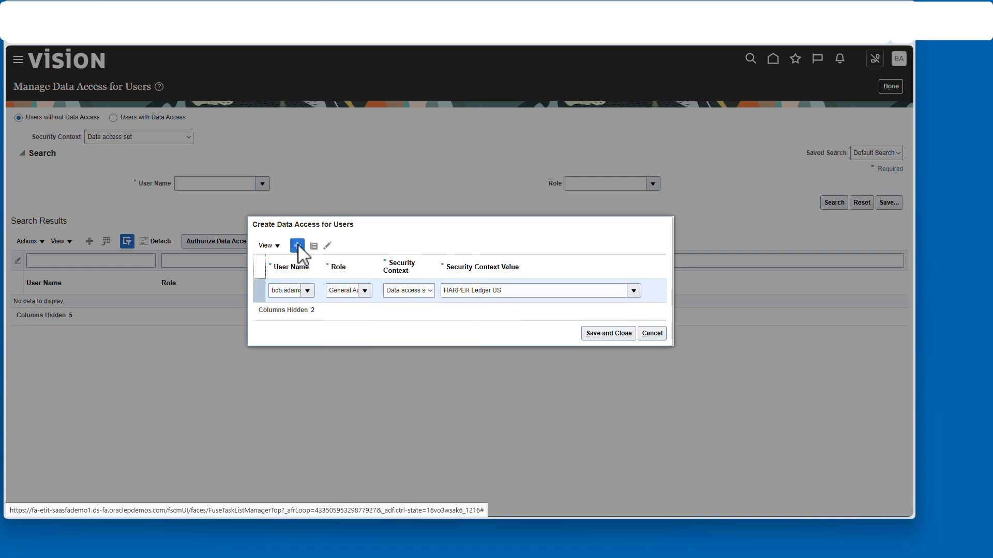
{"action": "left_click", "coordinate": [297, 246]}
{"action": "left_click", "coordinate": [364, 280]}
{"action": "left_click", "coordinate": [362, 297]}
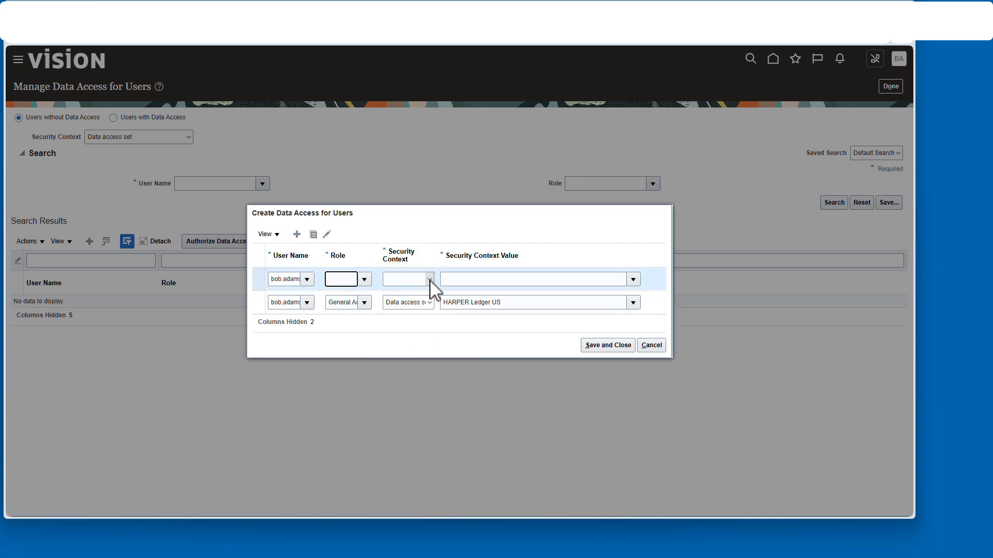
{"action": "left_click", "coordinate": [458, 279]}
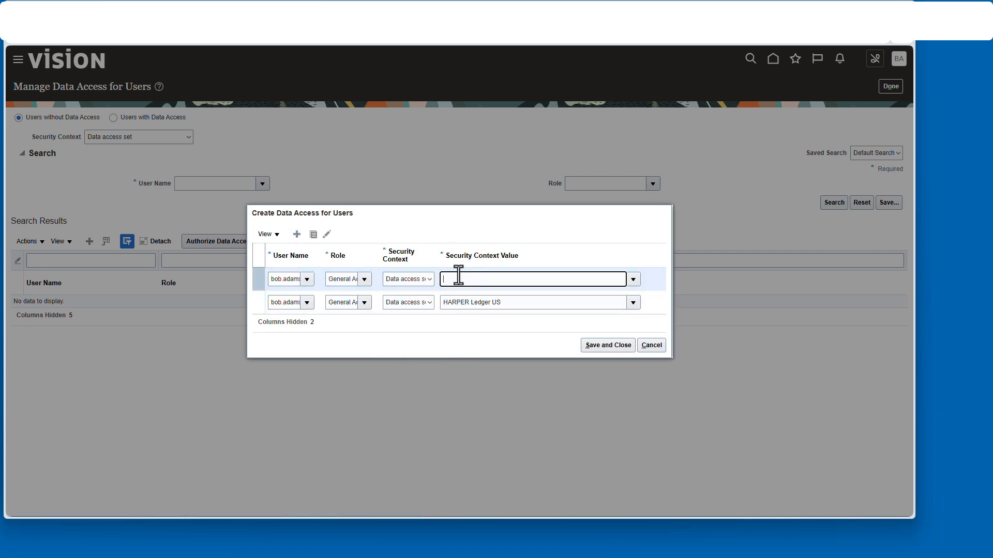
{"action": "left_click", "coordinate": [616, 346]}
{"action": "left_click", "coordinate": [890, 86]}
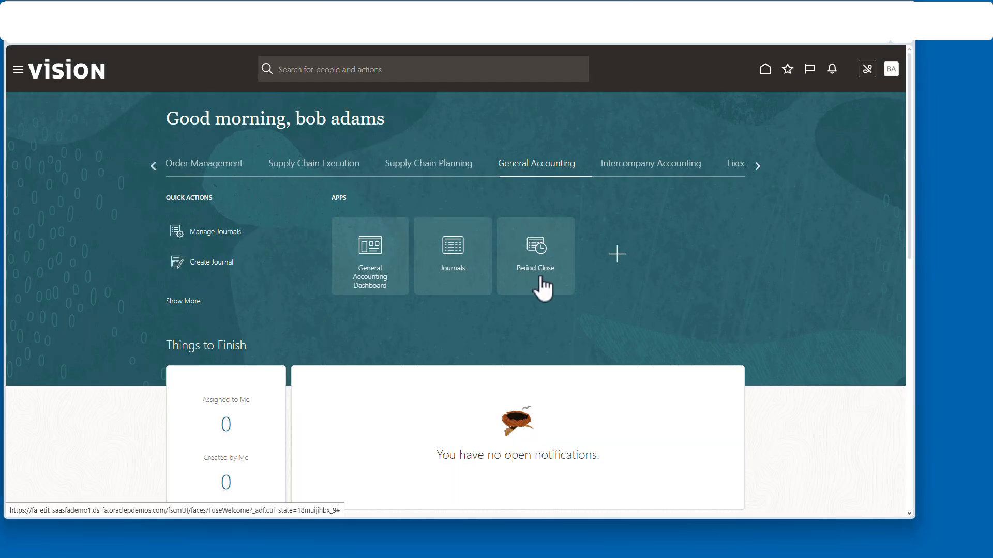
- In Period Close, switch the data access set to HARPER Ledger US
{"action": "left_click", "coordinate": [540, 288]}
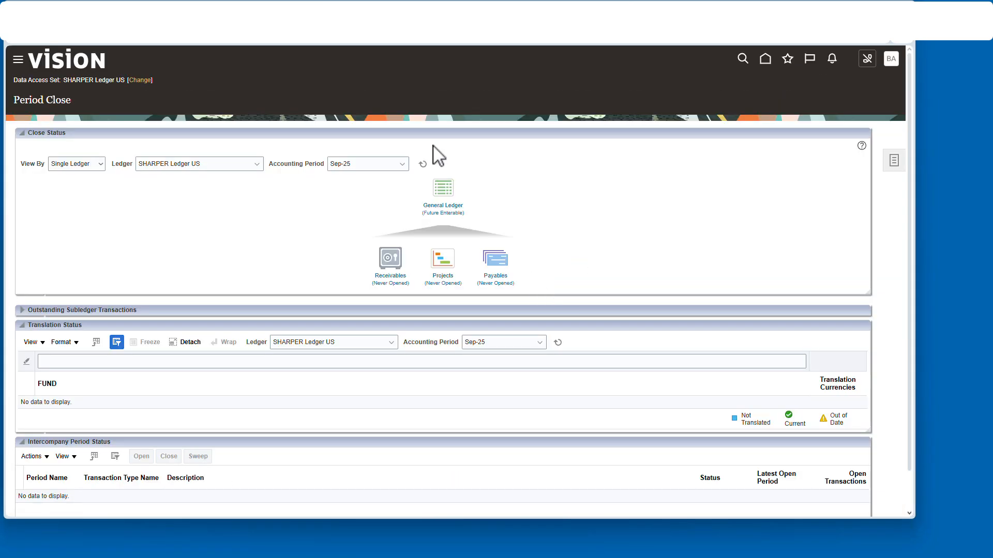
{"action": "left_click", "coordinate": [144, 81]}
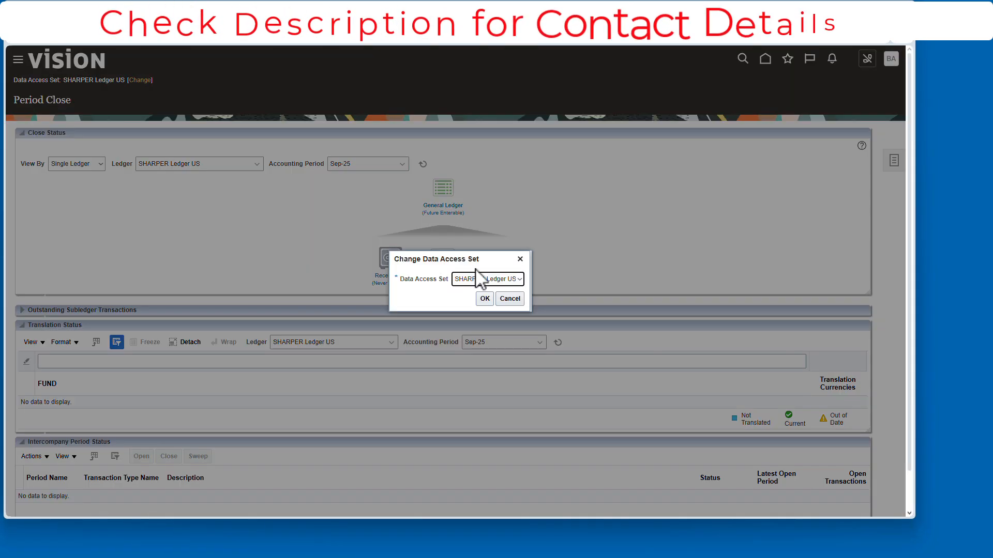
{"action": "left_click", "coordinate": [477, 278]}
{"action": "left_click", "coordinate": [487, 297]}
{"action": "left_click", "coordinate": [486, 299]}
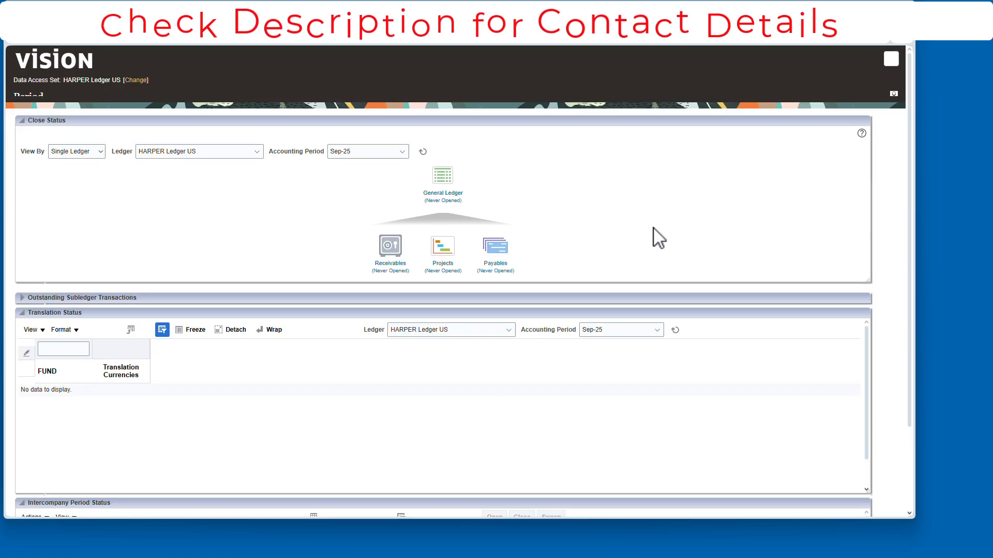
- Open the ledger's accounting periods so Jul-25 and Aug-25 show as open
{"action": "left_click", "coordinate": [450, 204]}
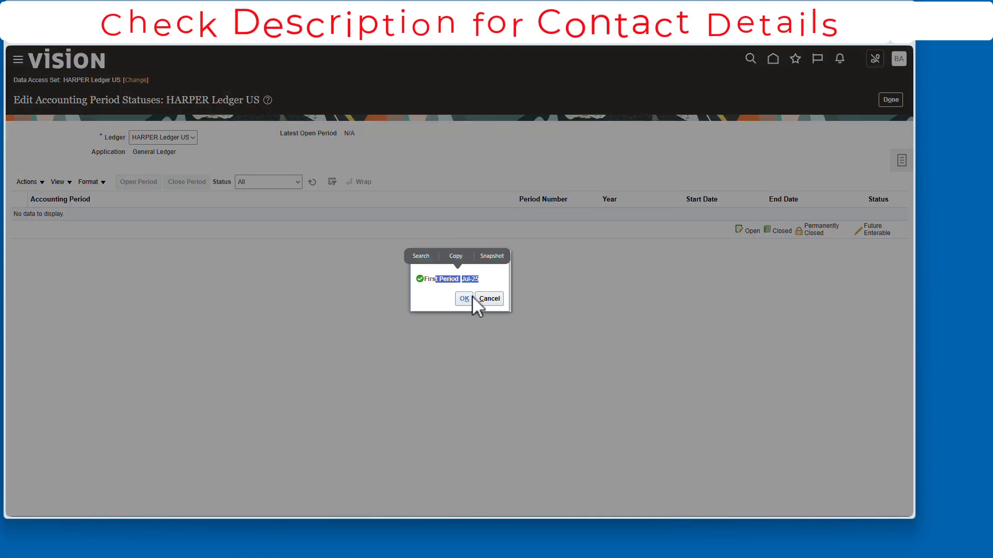
{"action": "left_click", "coordinate": [468, 297]}
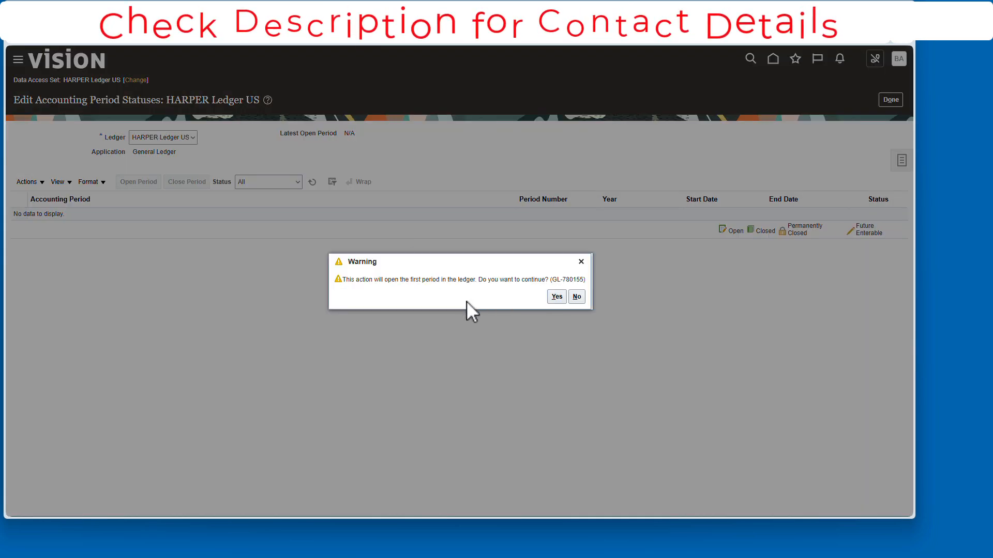
{"action": "left_click", "coordinate": [556, 298]}
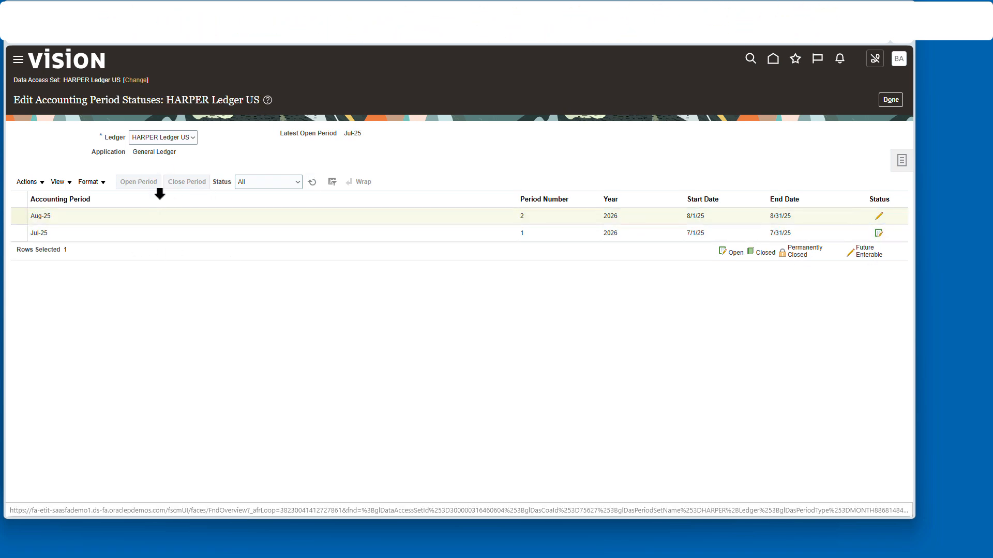
{"action": "left_click", "coordinate": [315, 184]}
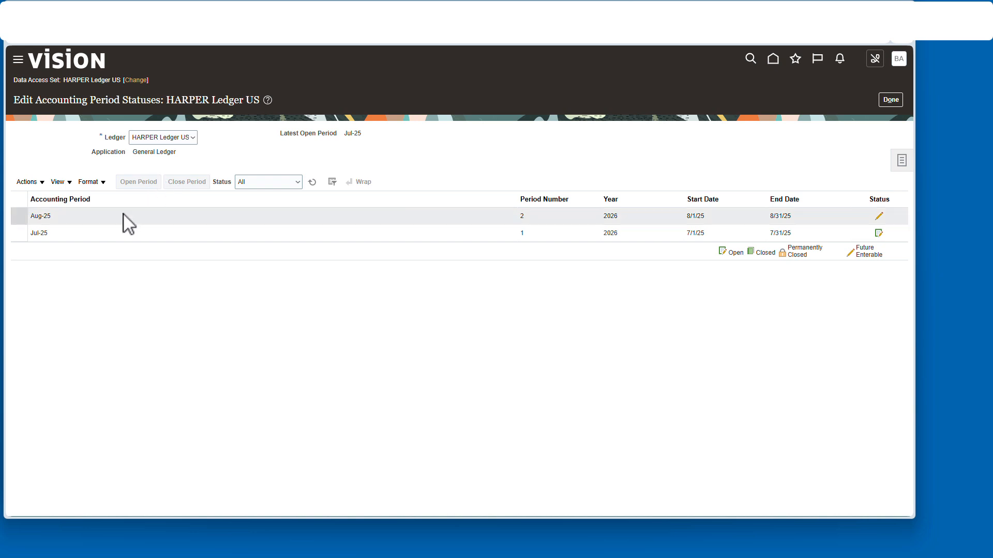
{"action": "left_click", "coordinate": [311, 185]}
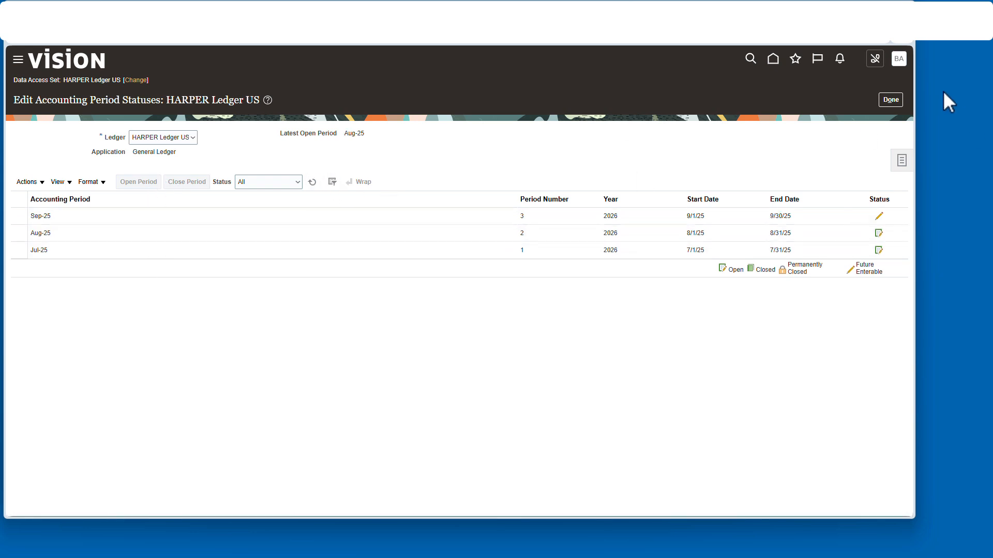
{"action": "left_click", "coordinate": [897, 104]}
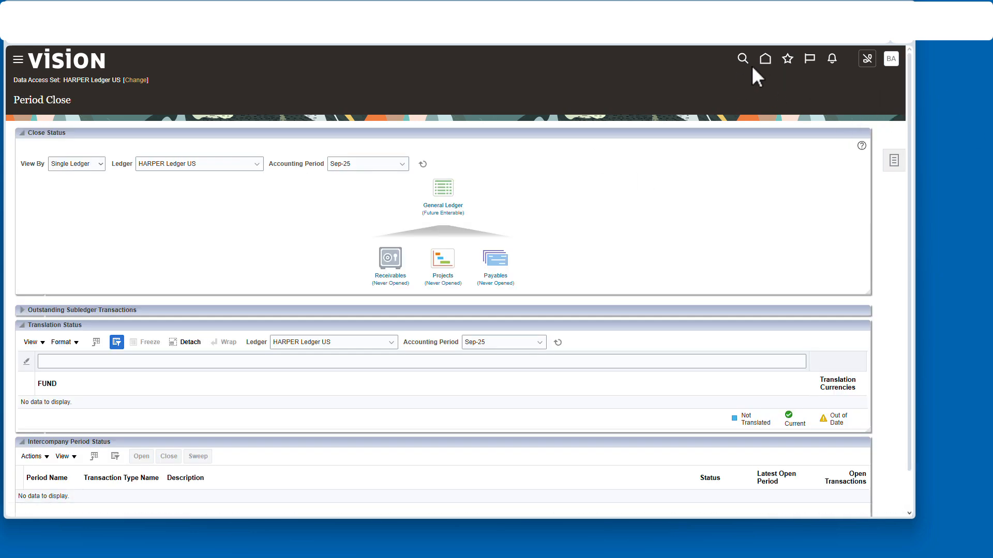
- Download the Create Journal workbook, unblock JournalEntry.xlsx in its properties, and open it in Excel
{"action": "left_click", "coordinate": [764, 60]}
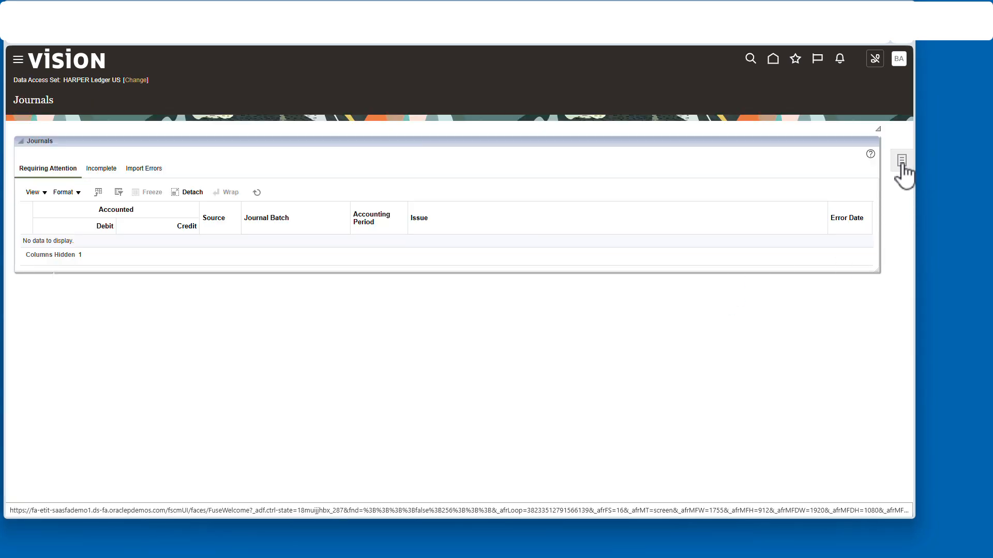
{"action": "left_click", "coordinate": [902, 162]}
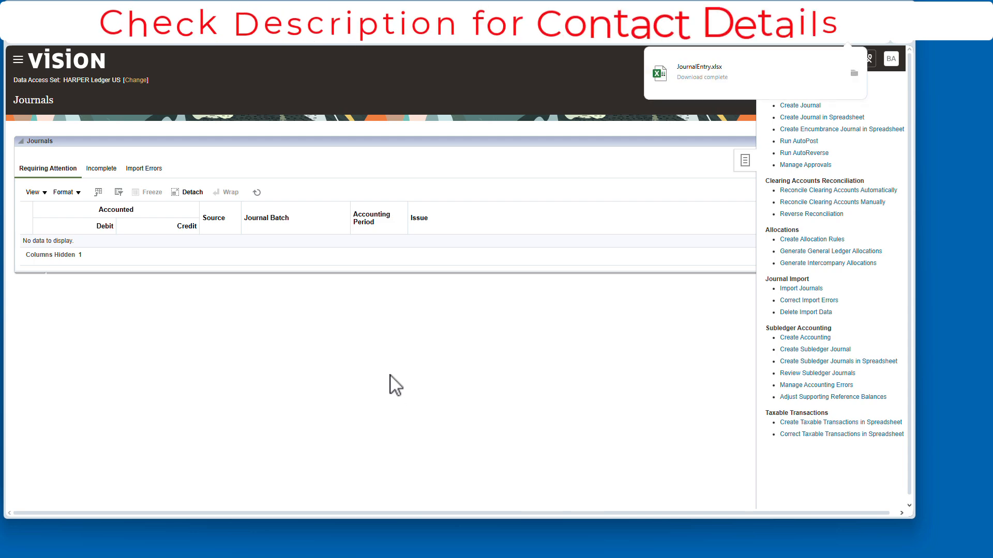
{"action": "left_click", "coordinate": [854, 73]}
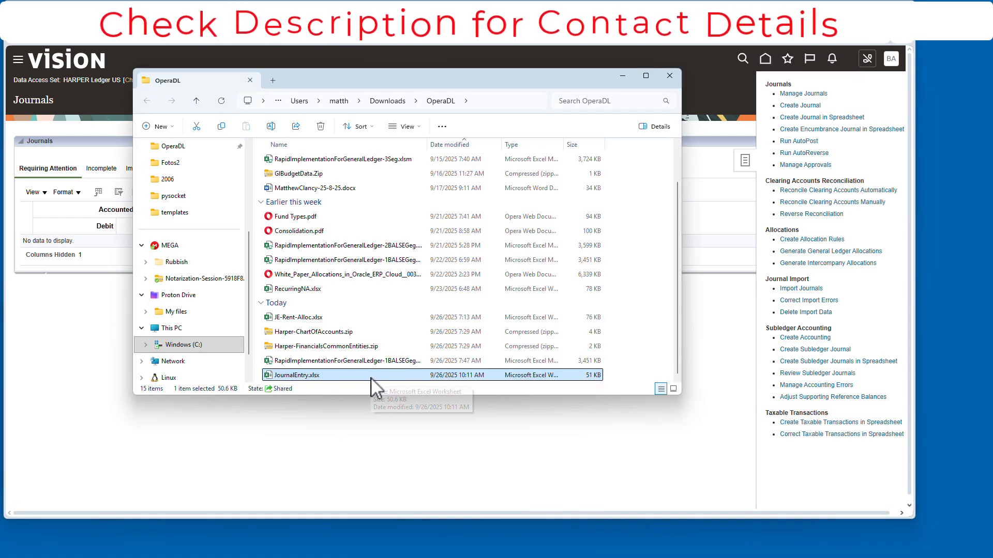
{"action": "right_click", "coordinate": [337, 378]}
{"action": "left_click", "coordinate": [356, 242]}
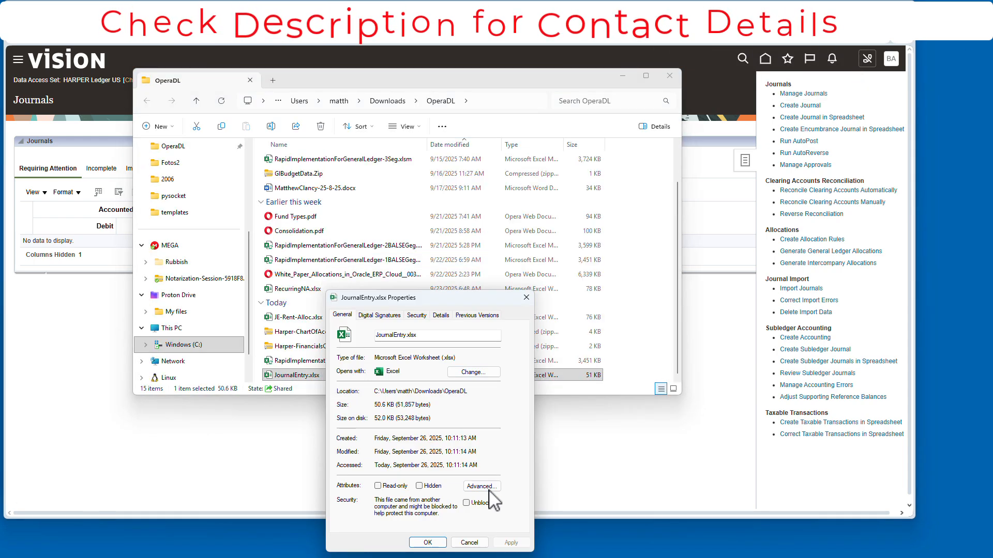
{"action": "left_click", "coordinate": [431, 542]}
{"action": "double_click", "coordinate": [337, 376]}
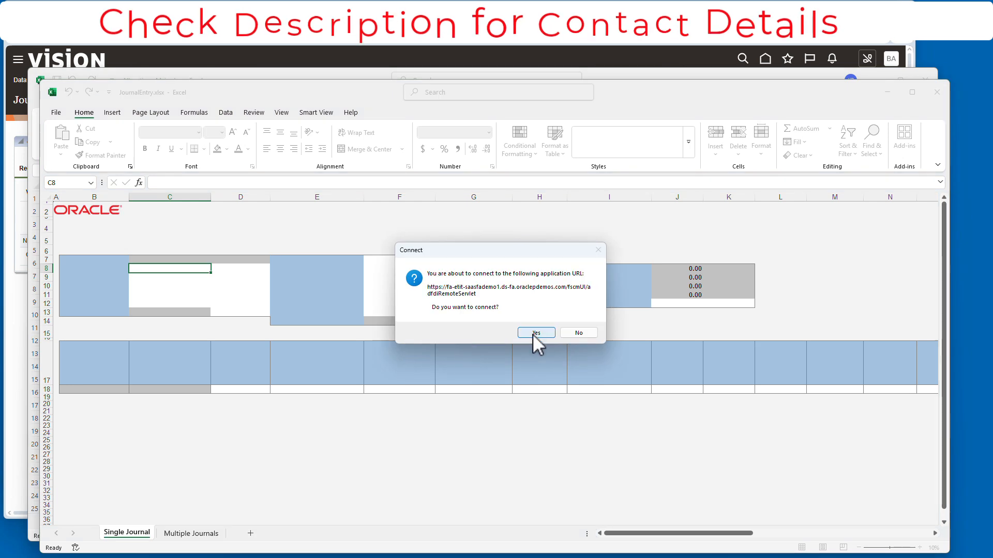
- Connect the workbook to Oracle with the user's sign-in and delete the Multiple Journals sheet
{"action": "left_click", "coordinate": [533, 334]}
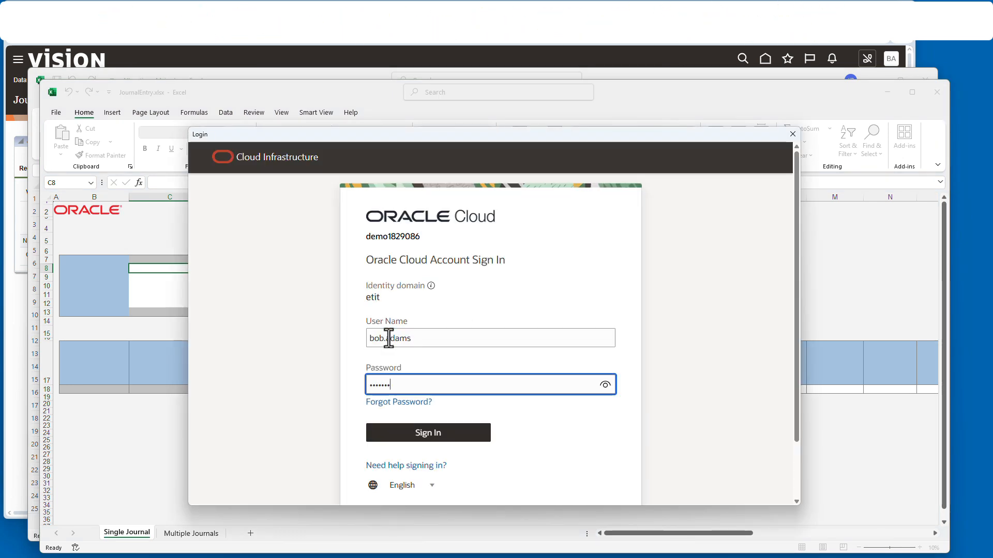
{"action": "key", "text": "Return"}
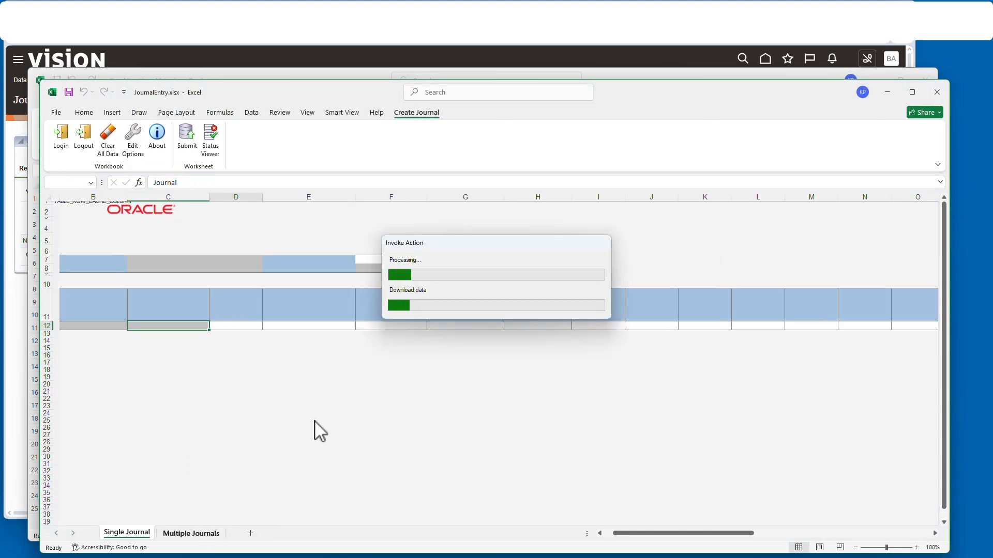
{"action": "right_click", "coordinate": [194, 534]}
{"action": "left_click", "coordinate": [243, 412]}
{"action": "left_click", "coordinate": [478, 313]}
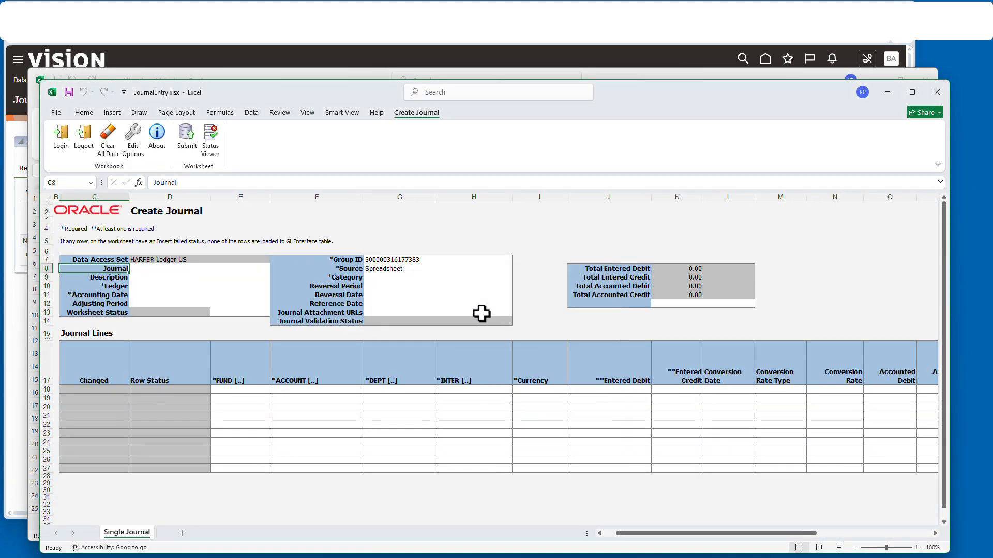
- Select the journal line rows, set the Ledger to HARPER Ledger US, and add a blank Sheet5
{"action": "left_click_drag", "start_coordinate": [49, 395], "coordinate": [47, 461]}
{"action": "left_click", "coordinate": [81, 113]}
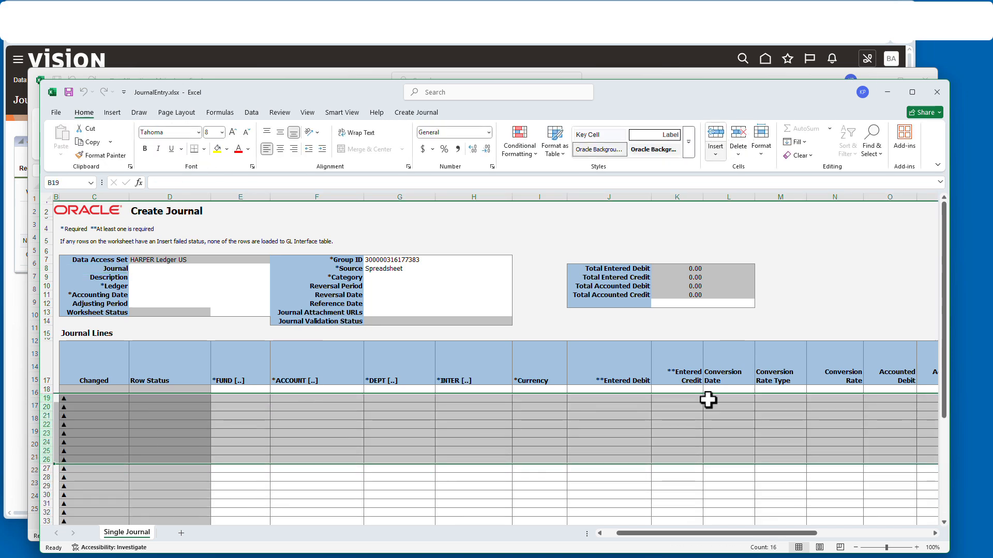
{"action": "scroll", "coordinate": [699, 406], "scroll_direction": "down", "scroll_amount": 7}
{"action": "scroll", "coordinate": [689, 410], "scroll_direction": "up", "scroll_amount": 4}
{"action": "scroll", "coordinate": [689, 410], "scroll_direction": "down", "scroll_amount": 3}
{"action": "left_click", "coordinate": [95, 408]}
{"action": "key", "text": "shift+Up"}
{"action": "key", "text": "shift+Up"}
{"action": "key", "text": "shift+Up"}
{"action": "key", "text": "shift+Up"}
{"action": "key", "text": "shift+Up"}
{"action": "key", "text": "shift+Up"}
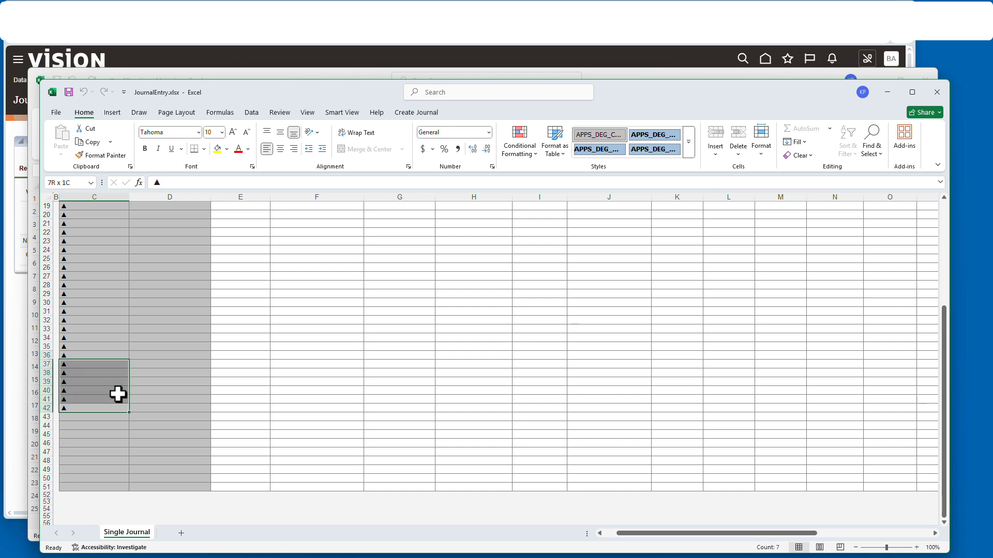
{"action": "key", "text": "shift+Up"}
{"action": "key", "text": "shift+Up"}
{"action": "key", "text": "shift+Up"}
{"action": "key", "text": "shift+Up"}
{"action": "key", "text": "shift+Up"}
{"action": "key", "text": "shift+Up"}
{"action": "key", "text": "shift+Up"}
{"action": "key", "text": "shift+Up"}
{"action": "key", "text": "shift+Up"}
{"action": "key", "text": "shift+Up"}
{"action": "key", "text": "shift+Up"}
{"action": "key", "text": "shift+Up"}
{"action": "key", "text": "shift+Up"}
{"action": "key", "text": "shift+Up"}
{"action": "key", "text": "shift+Up"}
{"action": "key", "text": "shift+Up"}
{"action": "key", "text": "shift+Up"}
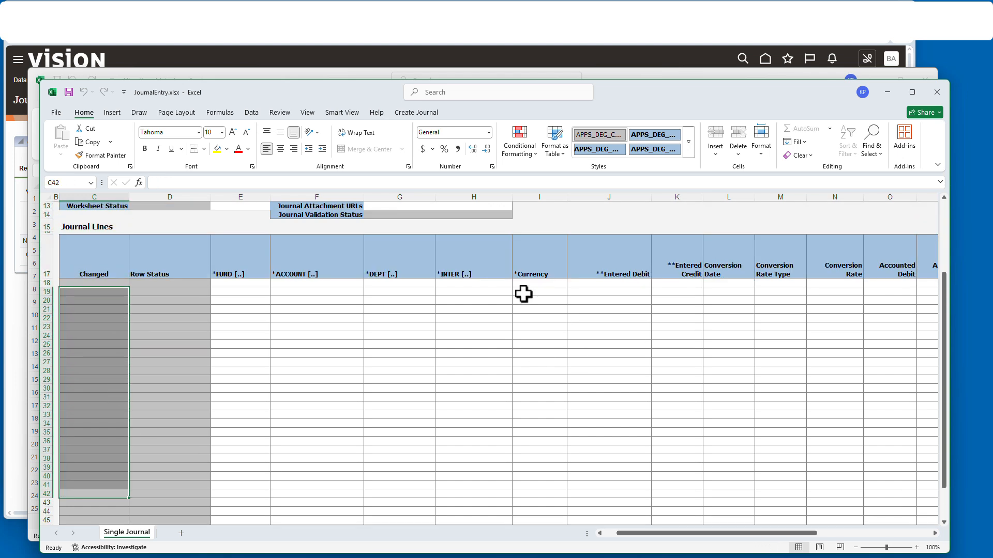
{"action": "scroll", "coordinate": [524, 294], "scroll_direction": "up", "scroll_amount": 4}
{"action": "left_click", "coordinate": [168, 286]}
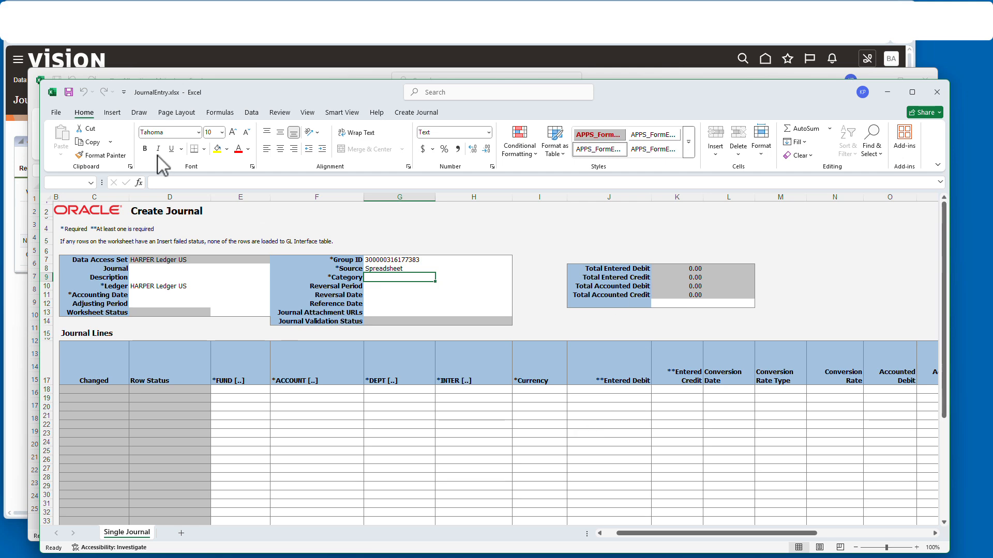
{"action": "left_click", "coordinate": [178, 531]}
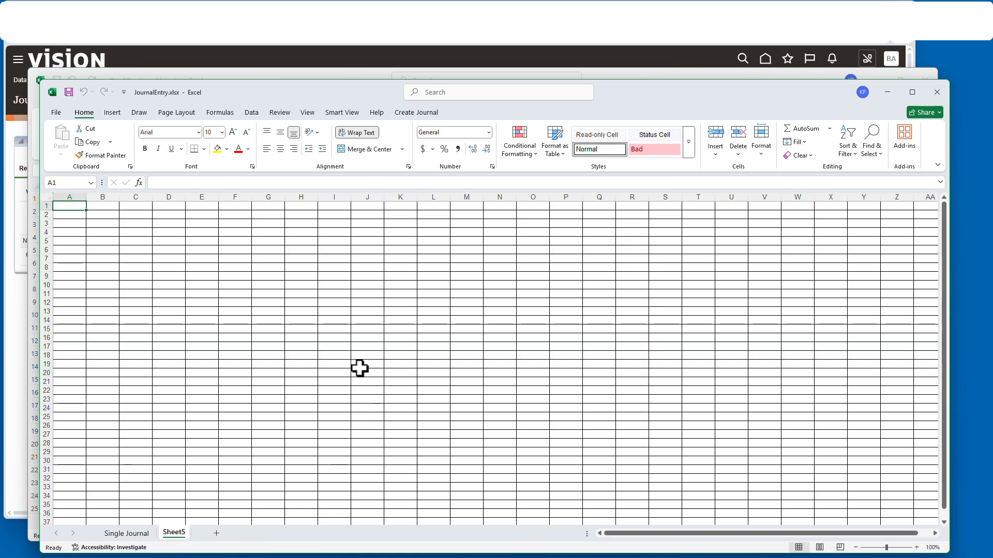
- Open the Smart View panel and sign in to shared connections with the user's credentials
{"action": "left_click", "coordinate": [342, 112]}
{"action": "left_click", "coordinate": [60, 136]}
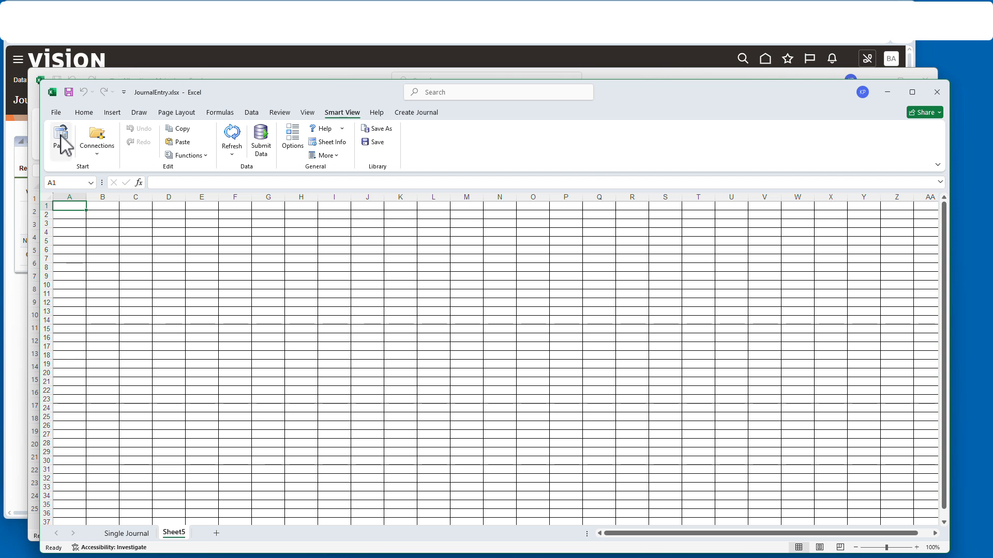
{"action": "left_click", "coordinate": [836, 263]}
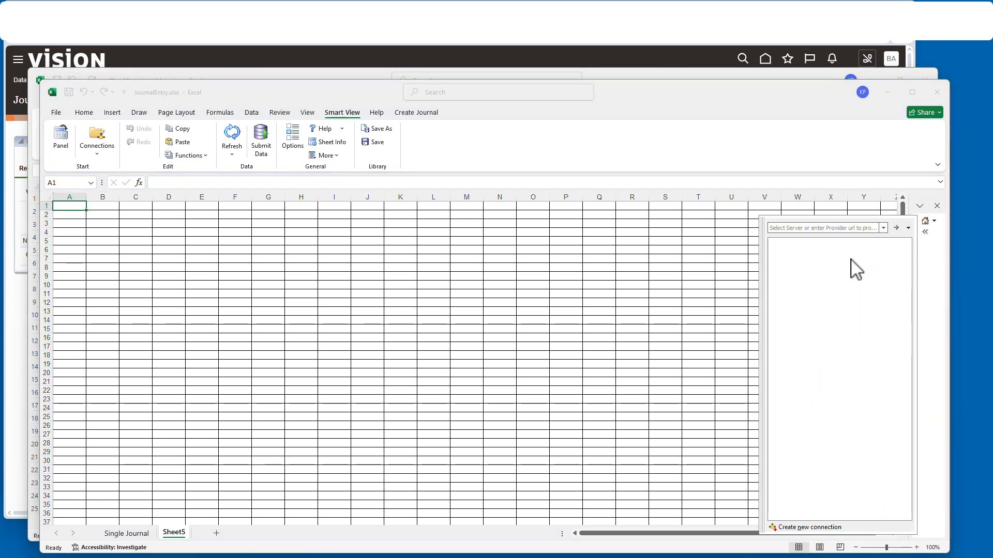
{"action": "left_click", "coordinate": [914, 223]}
{"action": "left_click", "coordinate": [867, 253]}
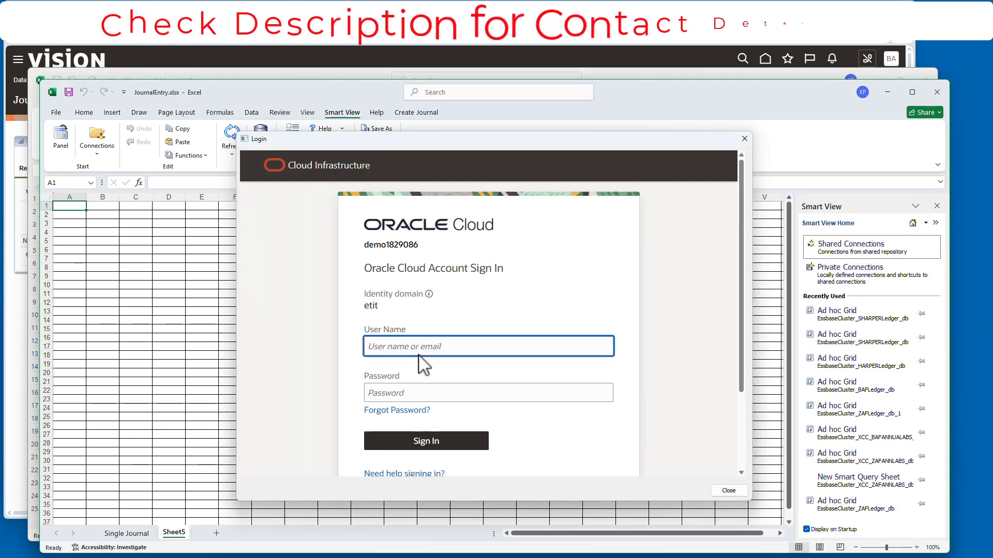
{"action": "key", "text": "Tab"}
{"action": "type", "text": "•••••••••••"}
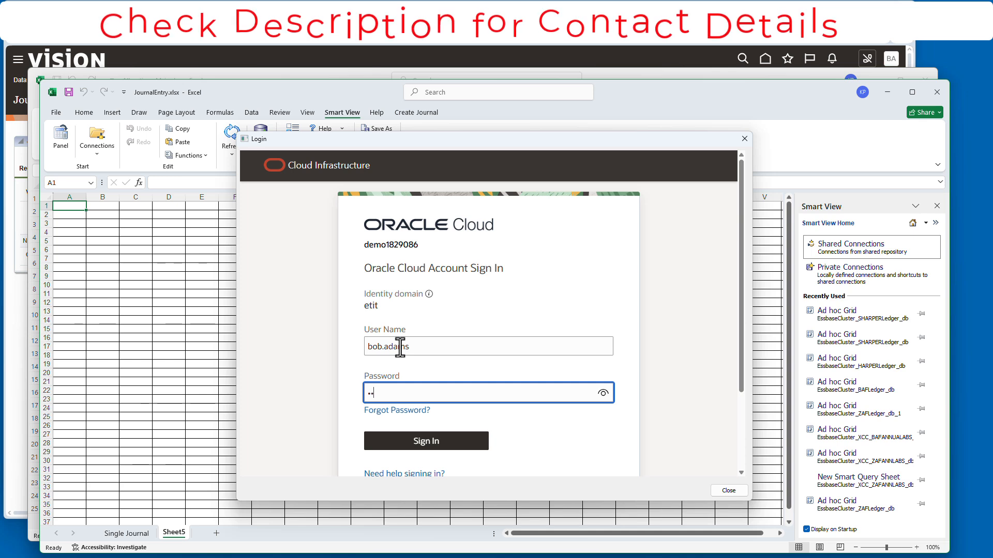
{"action": "key", "text": "Return"}
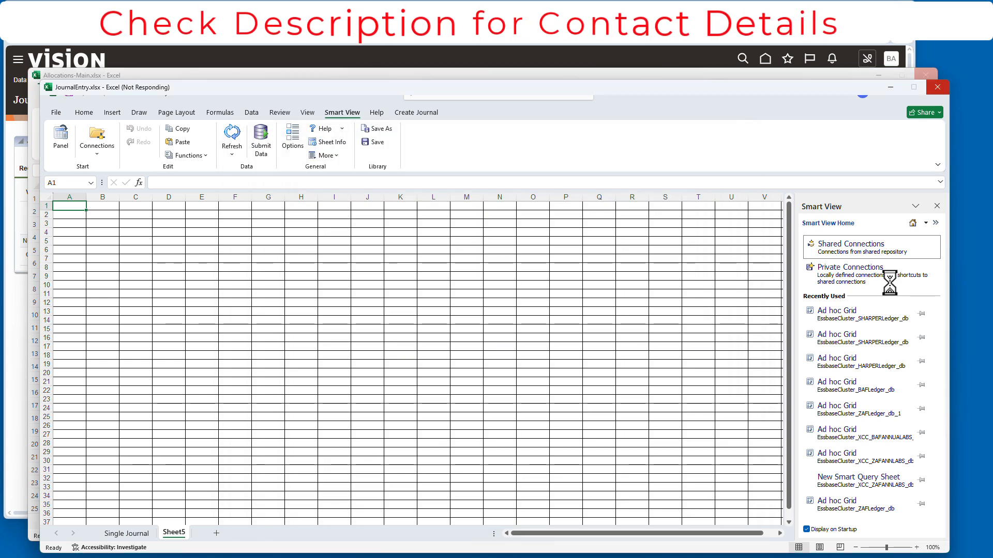
- Add the Oracle Essbase HARPERLedger db to Private Connections and run Ad Hoc Analysis on Sheet5
{"action": "left_click", "coordinate": [912, 242]}
{"action": "left_click", "coordinate": [827, 259]}
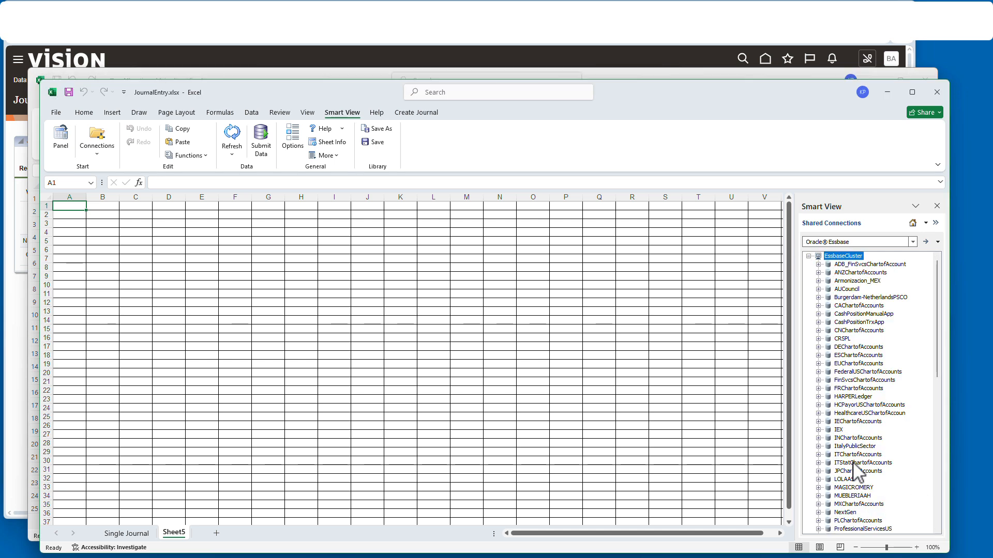
{"action": "double_click", "coordinate": [836, 397]}
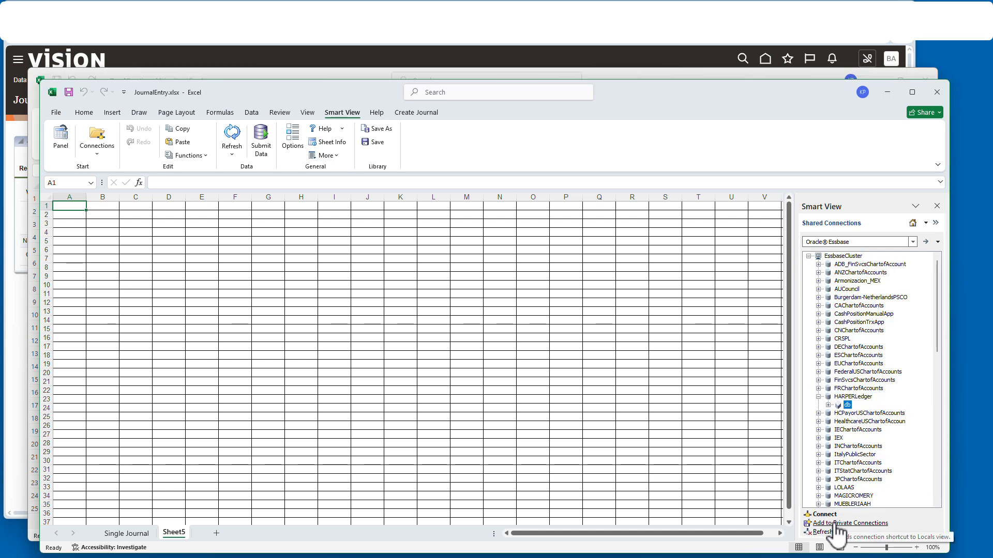
{"action": "left_click", "coordinate": [849, 523]}
{"action": "left_click", "coordinate": [522, 362]}
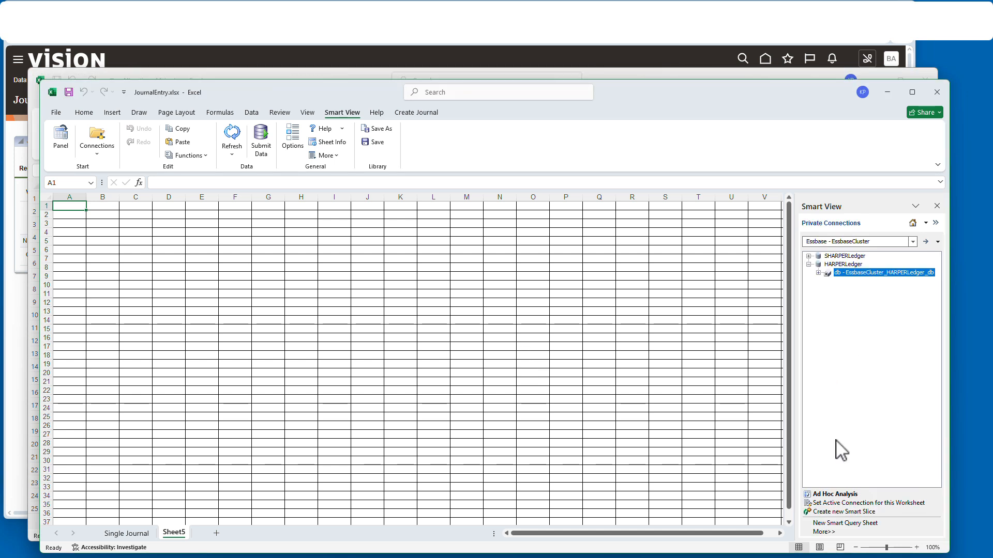
{"action": "left_click", "coordinate": [835, 494]}
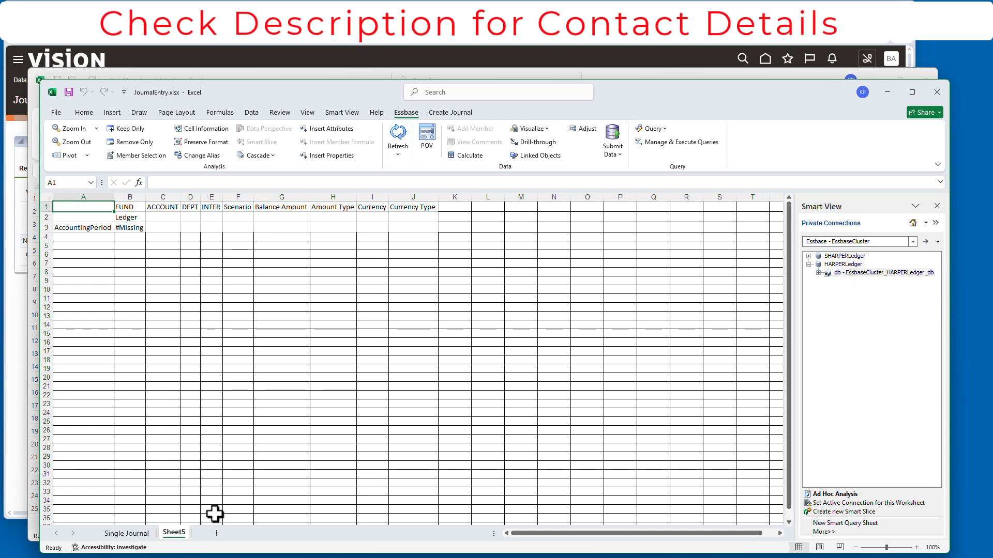
- Return to the Single Journal sheet with the Smart View panel closed
{"action": "left_click", "coordinate": [127, 533]}
{"action": "left_click", "coordinate": [936, 223]}
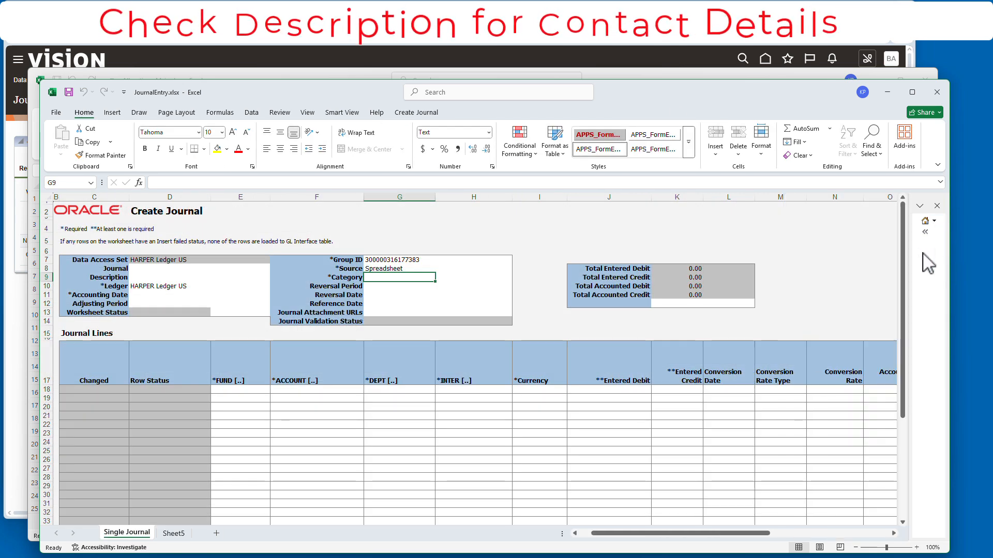
{"action": "left_click", "coordinate": [936, 205]}
{"action": "scroll", "coordinate": [833, 361], "scroll_direction": "down", "scroll_amount": 5}
{"action": "scroll", "coordinate": [828, 356], "scroll_direction": "up", "scroll_amount": 5}
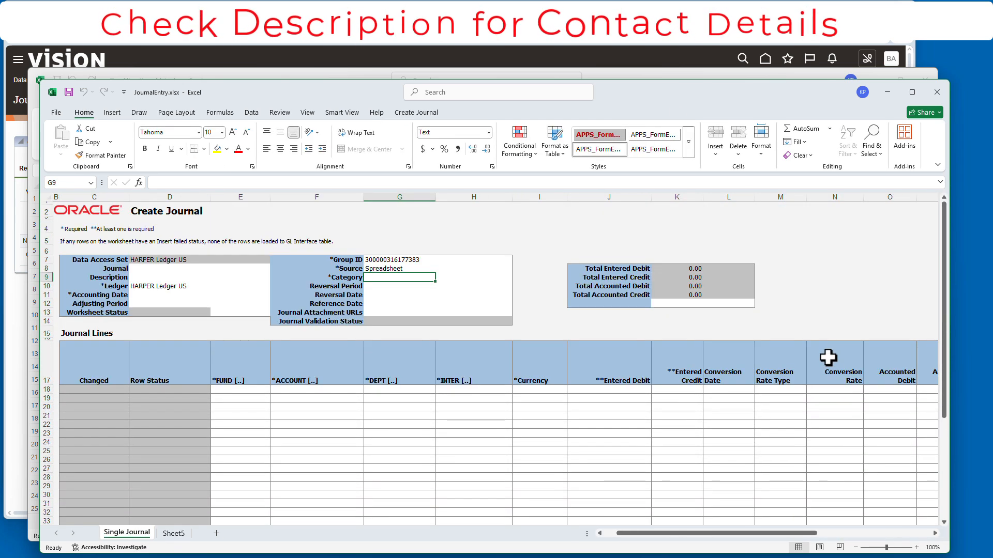
- Save the journal workbook as JournalEntry-Template1.xlsx and close its window
{"action": "left_click", "coordinate": [59, 114]}
{"action": "left_click", "coordinate": [77, 248]}
{"action": "left_click", "coordinate": [168, 153]}
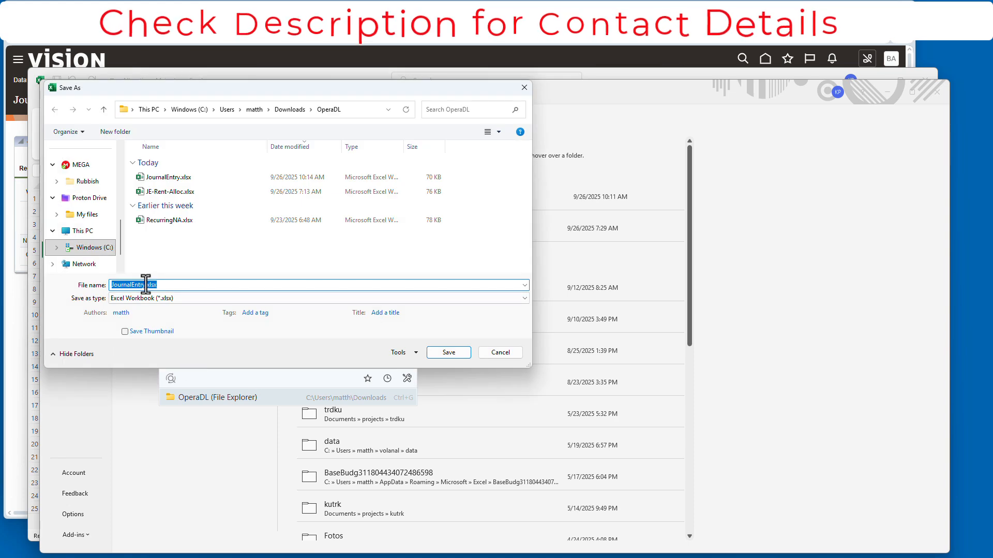
{"action": "left_click", "coordinate": [145, 284]}
{"action": "type", "text": "-TEmplate1"}
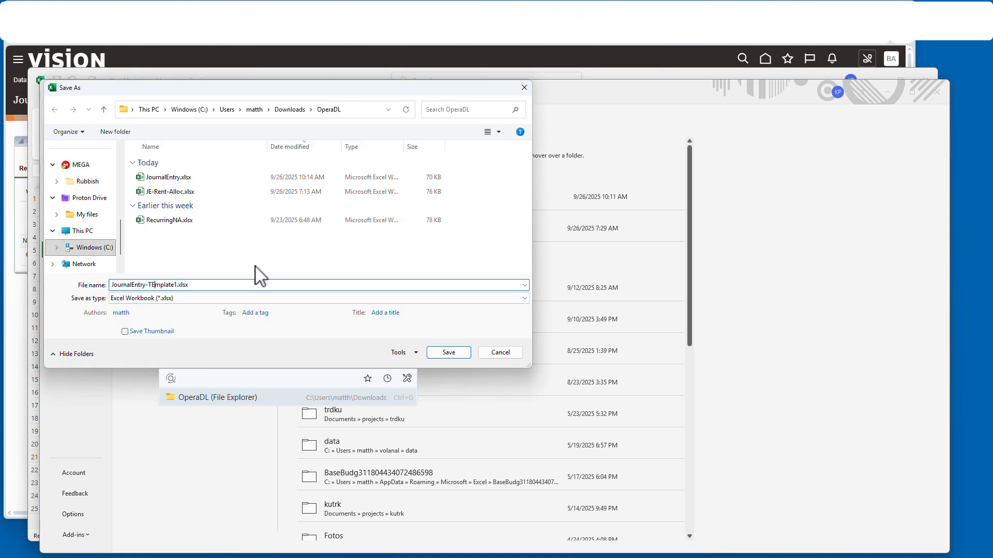
{"action": "key", "text": "Return"}
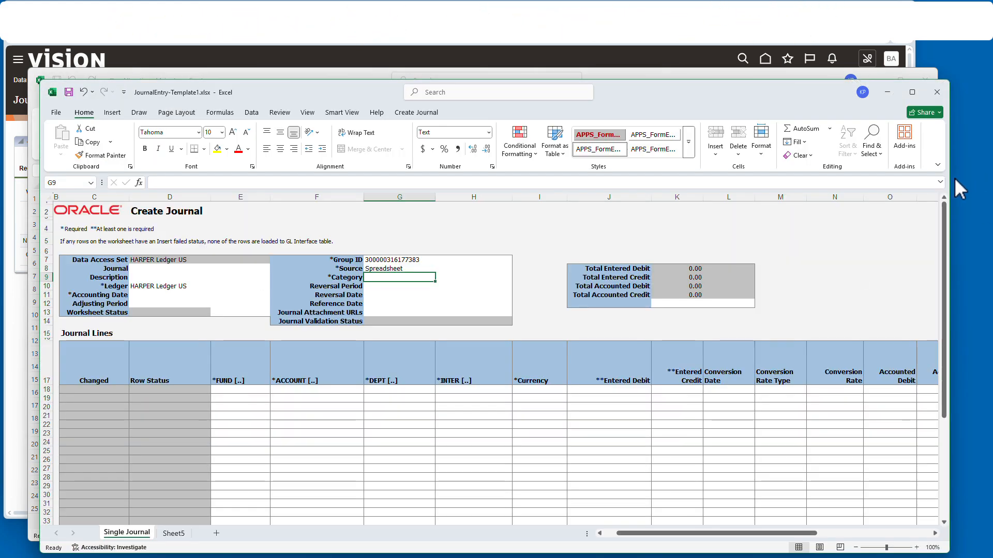
{"action": "left_click", "coordinate": [936, 92]}
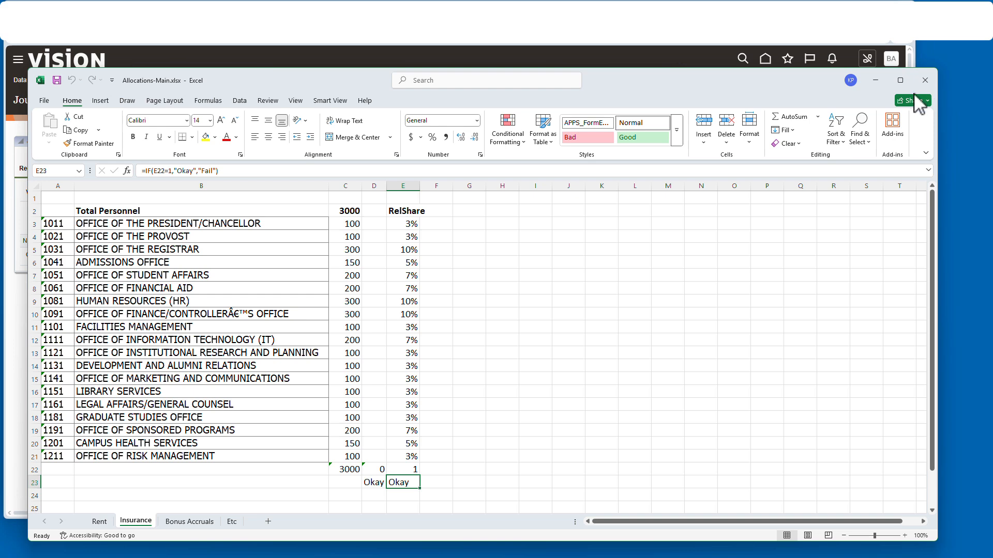
- On the Rent sheet, review the department names and SqFt heading and zoom to 120%
{"action": "left_click", "coordinate": [99, 522]}
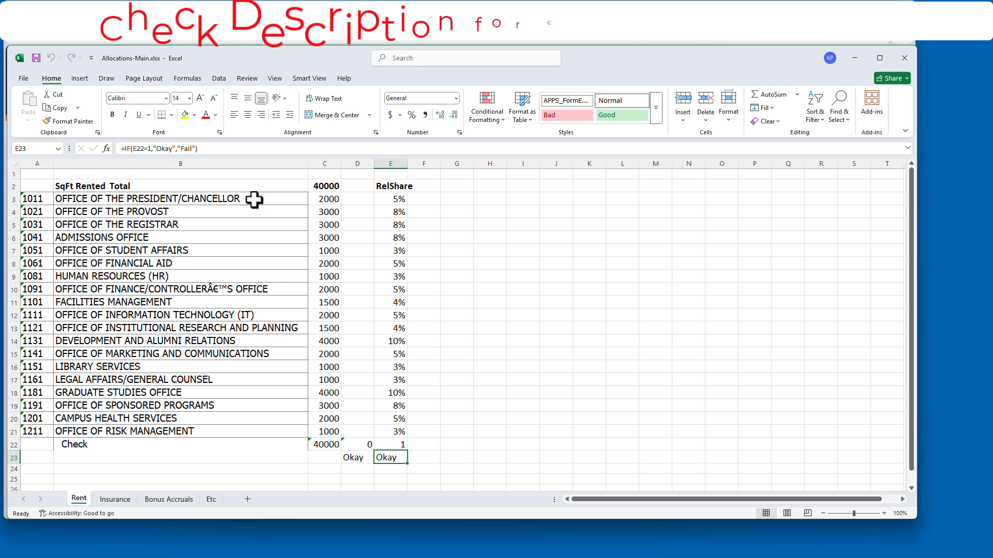
{"action": "left_click_drag", "start_coordinate": [255, 200], "coordinate": [230, 428]}
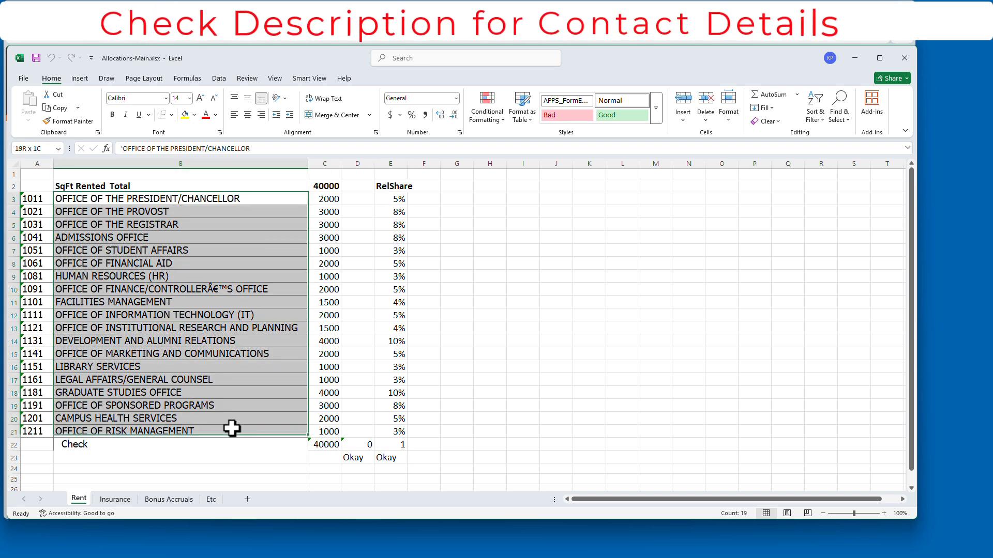
{"action": "left_click", "coordinate": [137, 186]}
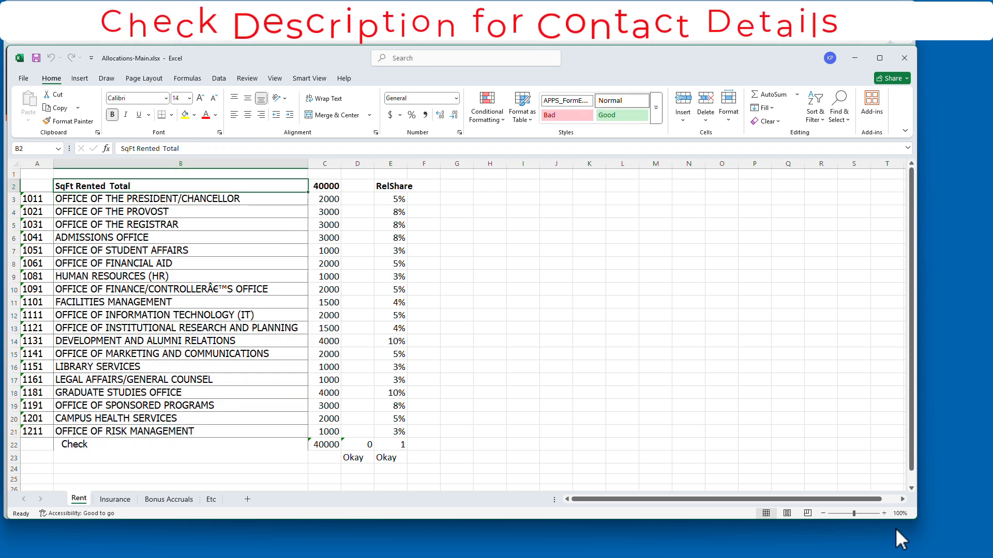
{"action": "left_click", "coordinate": [884, 513]}
{"action": "left_click", "coordinate": [884, 514]}
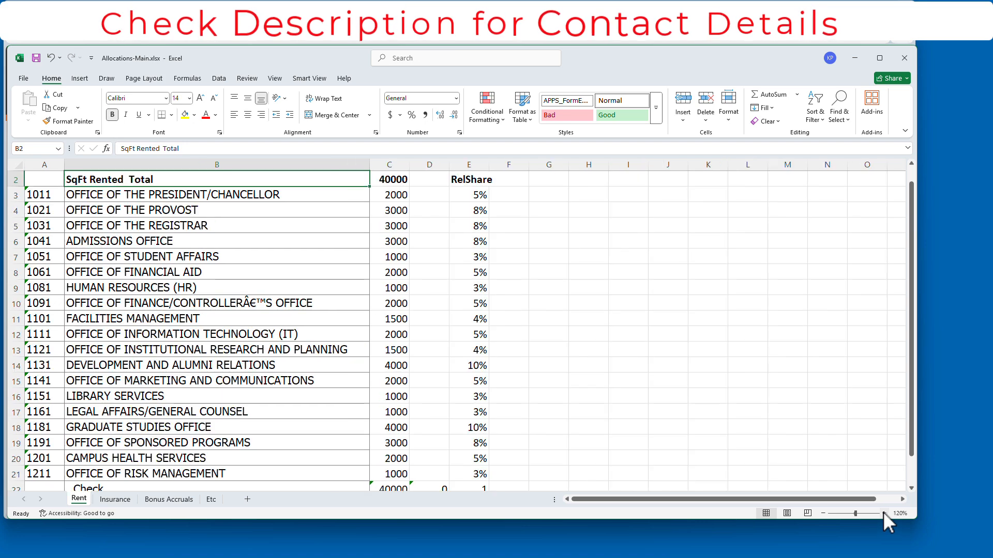
{"action": "scroll", "coordinate": [381, 311], "scroll_direction": "up", "scroll_amount": 1}
{"action": "scroll", "coordinate": [381, 310], "scroll_direction": "down", "scroll_amount": 4}
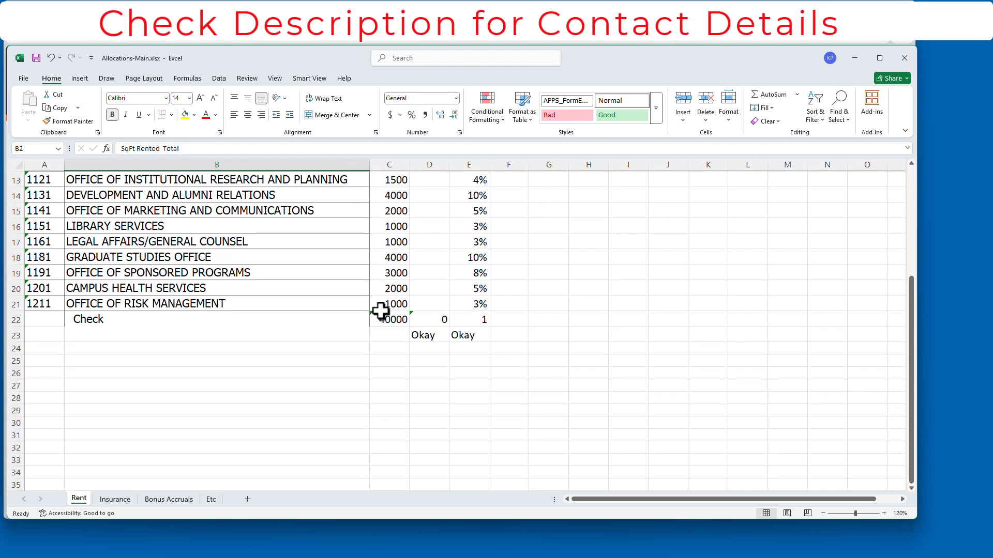
- Check the C22 square-foot total, D23 Okay check, E22 share total, and RelShare percentages
{"action": "left_click", "coordinate": [437, 335]}
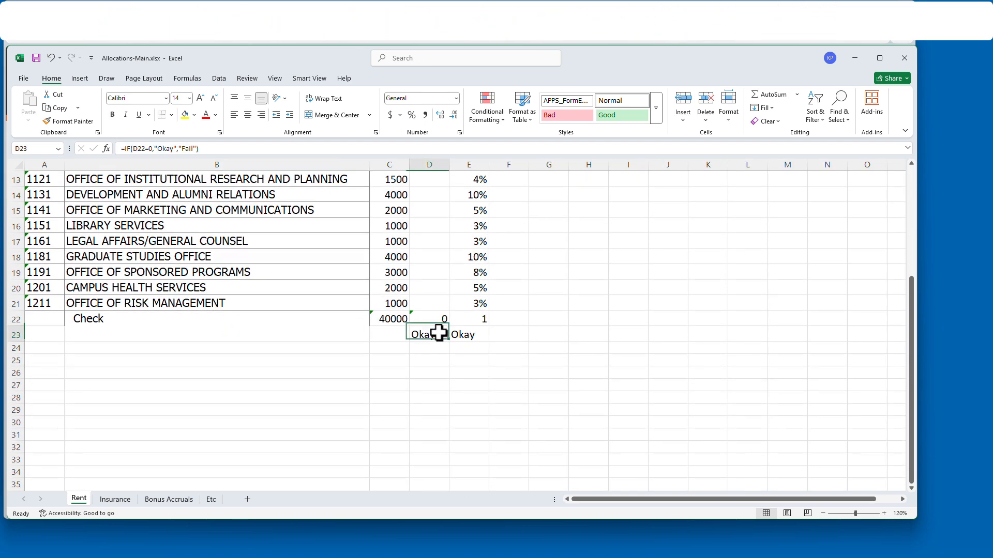
{"action": "scroll", "coordinate": [436, 318], "scroll_direction": "up", "scroll_amount": 4}
{"action": "scroll", "coordinate": [447, 308], "scroll_direction": "down", "scroll_amount": 5}
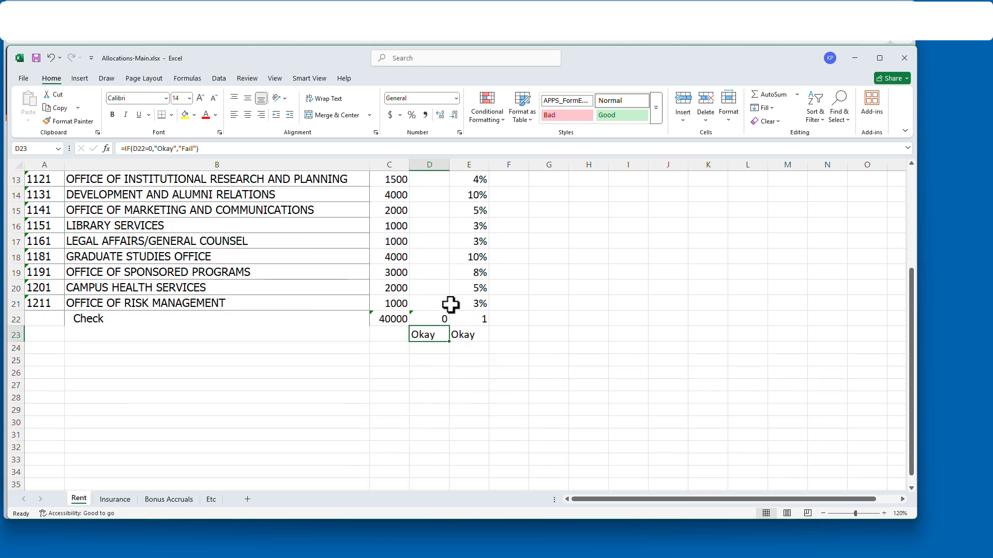
{"action": "left_click", "coordinate": [398, 274]}
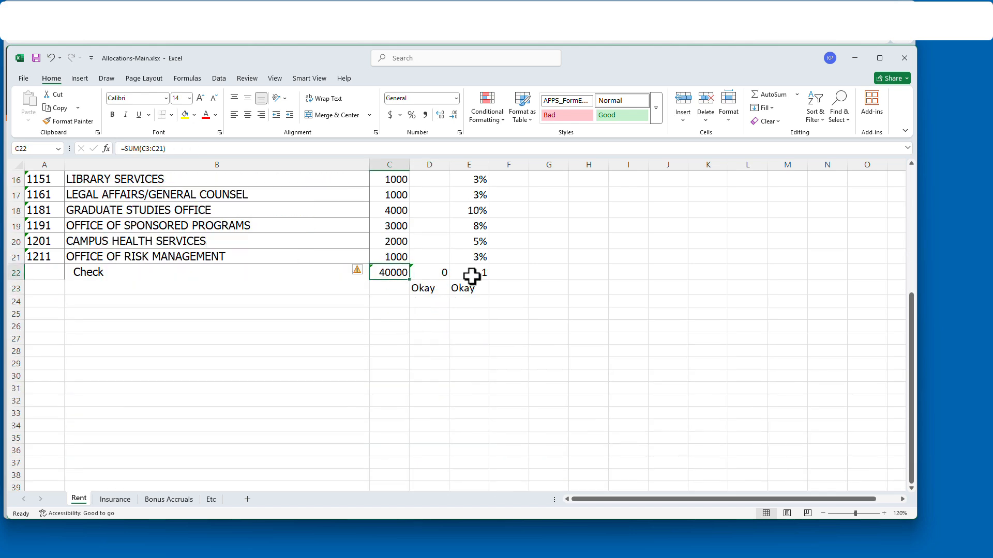
{"action": "left_click", "coordinate": [433, 292]}
{"action": "left_click", "coordinate": [484, 274]}
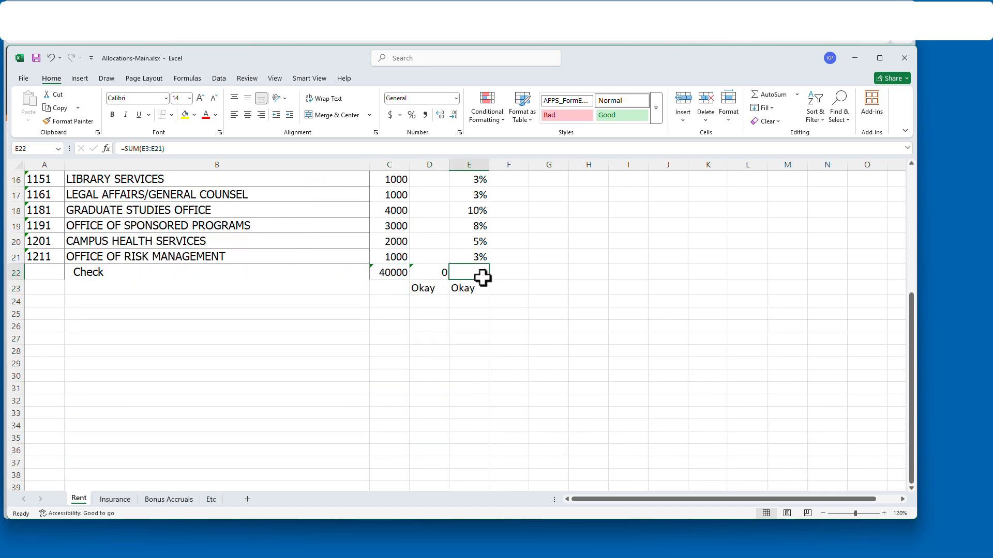
{"action": "scroll", "coordinate": [486, 285], "scroll_direction": "up", "scroll_amount": 5}
{"action": "left_click_drag", "start_coordinate": [484, 213], "coordinate": [496, 467]}
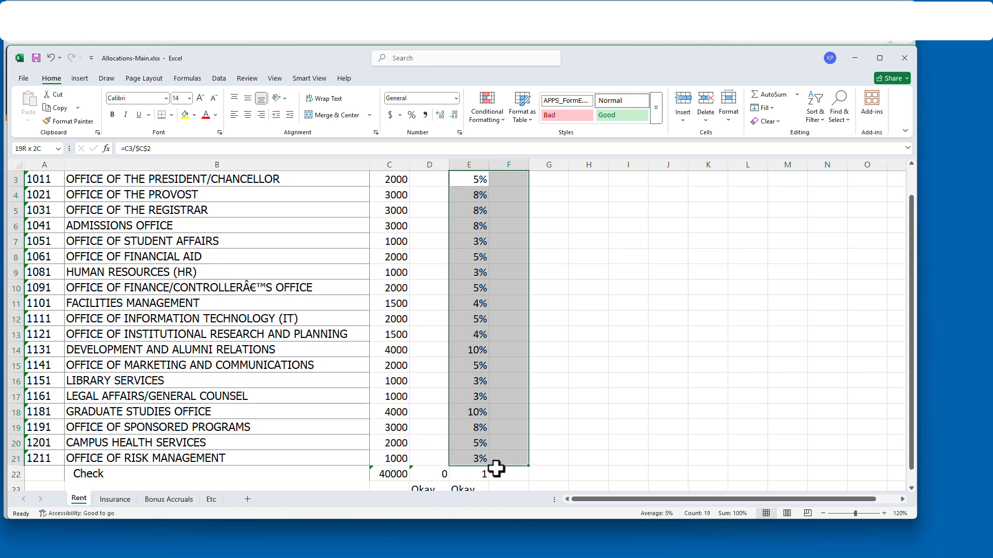
- Review the Insurance sheet's personnel counts, Total Personnel and RelShare, browse Bonus Accruals, then return to Rent
{"action": "left_click", "coordinate": [115, 499]}
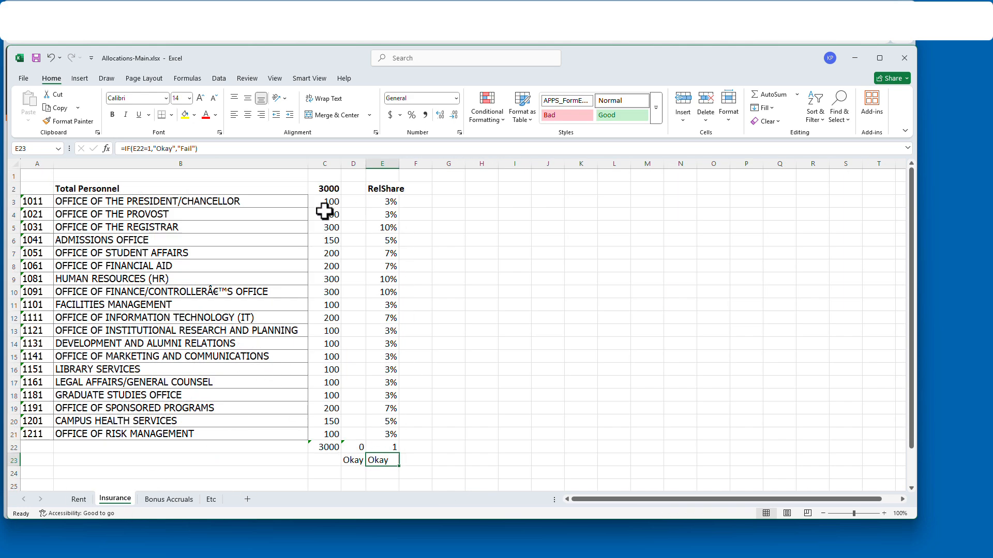
{"action": "left_click_drag", "start_coordinate": [324, 202], "coordinate": [327, 454]}
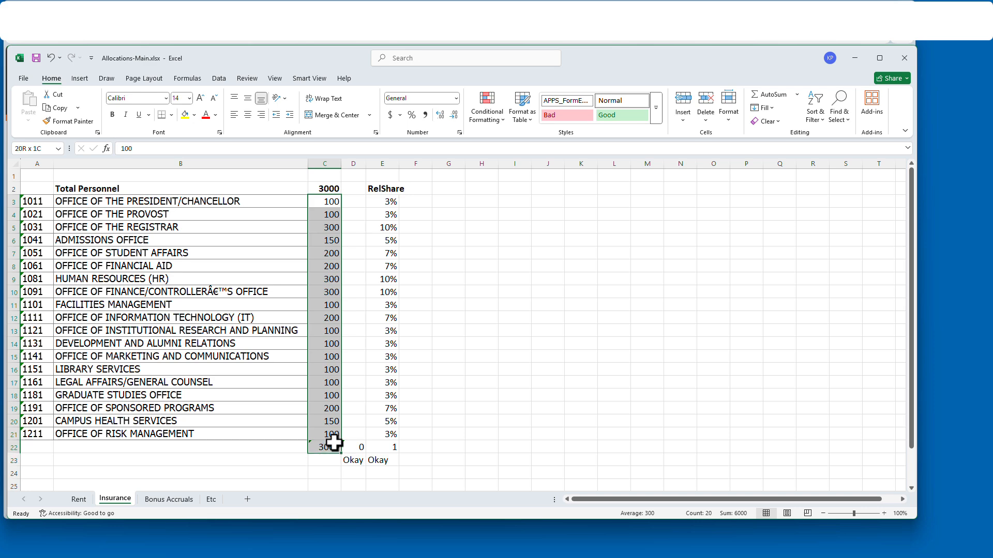
{"action": "left_click", "coordinate": [324, 185]}
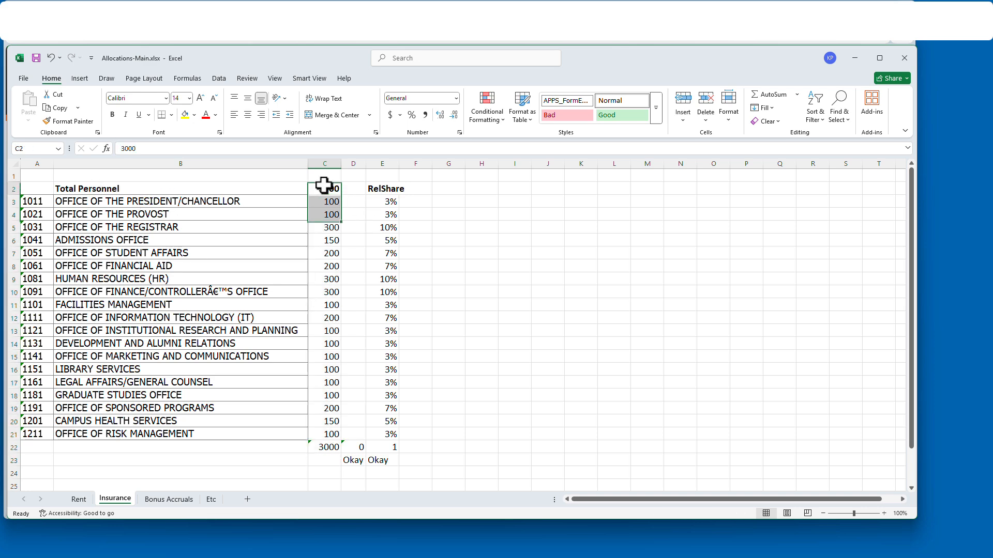
{"action": "left_click_drag", "start_coordinate": [388, 206], "coordinate": [380, 435]}
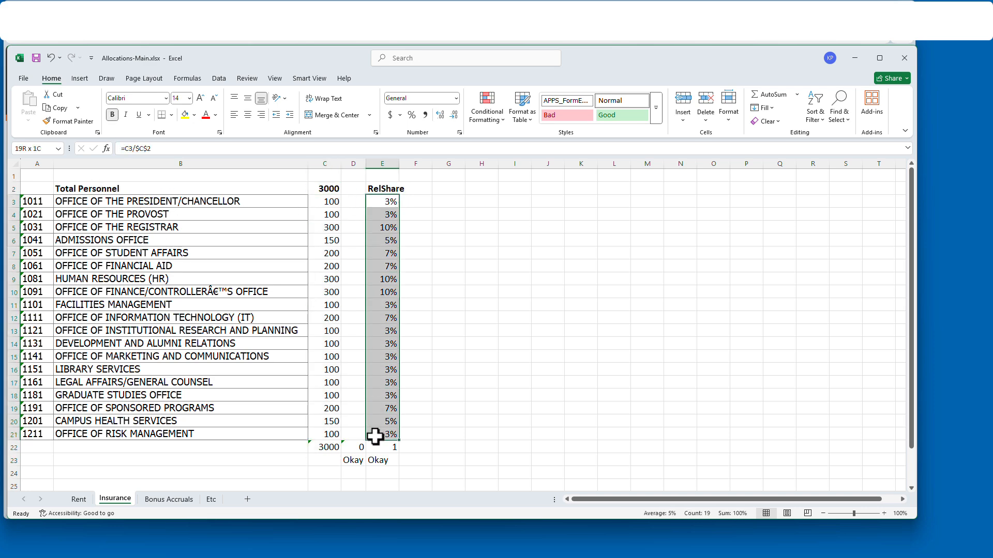
{"action": "left_click", "coordinate": [165, 499]}
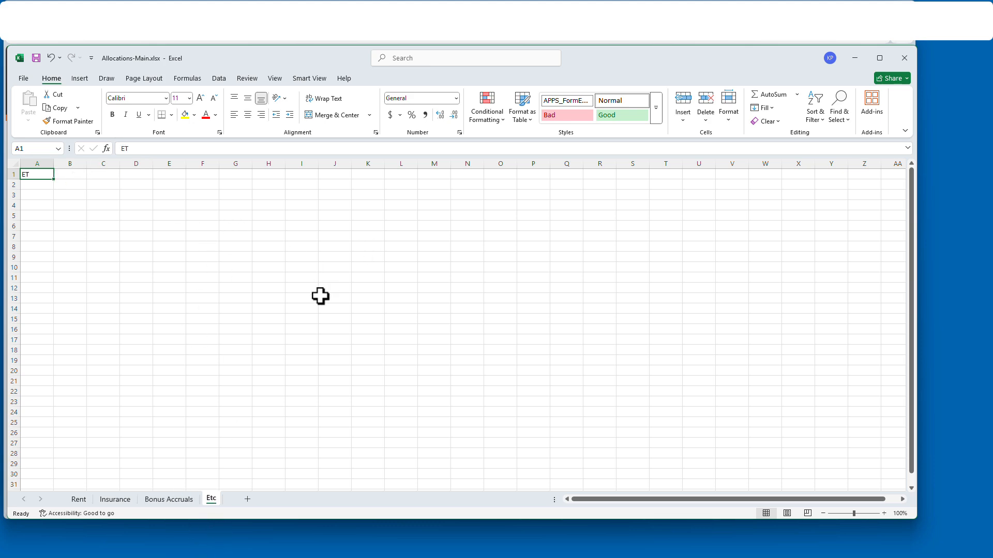
{"action": "left_click", "coordinate": [77, 499]}
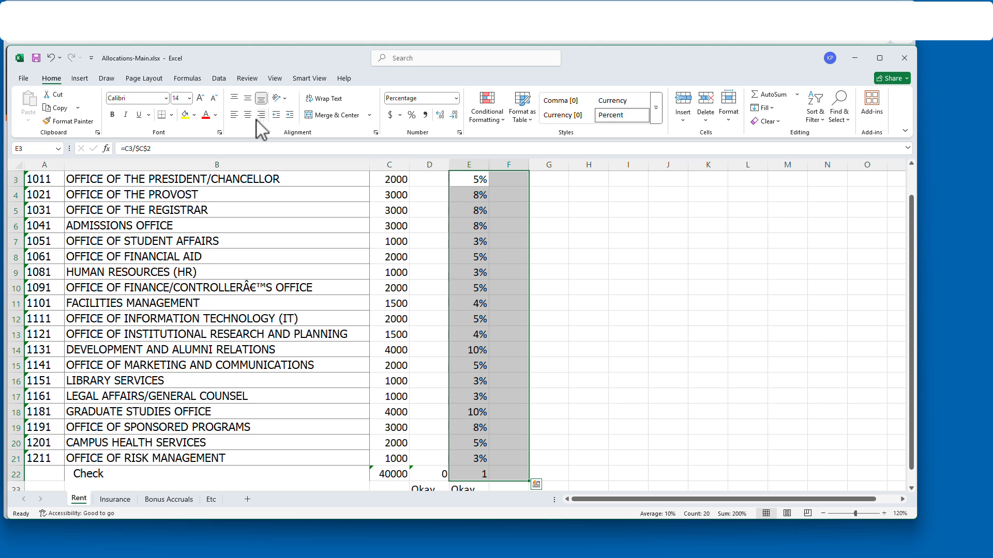
- Duplicate JournalEntry-Template1.xlsx in the OperaDL folder by copying and pasting it
{"action": "left_click", "coordinate": [855, 58]}
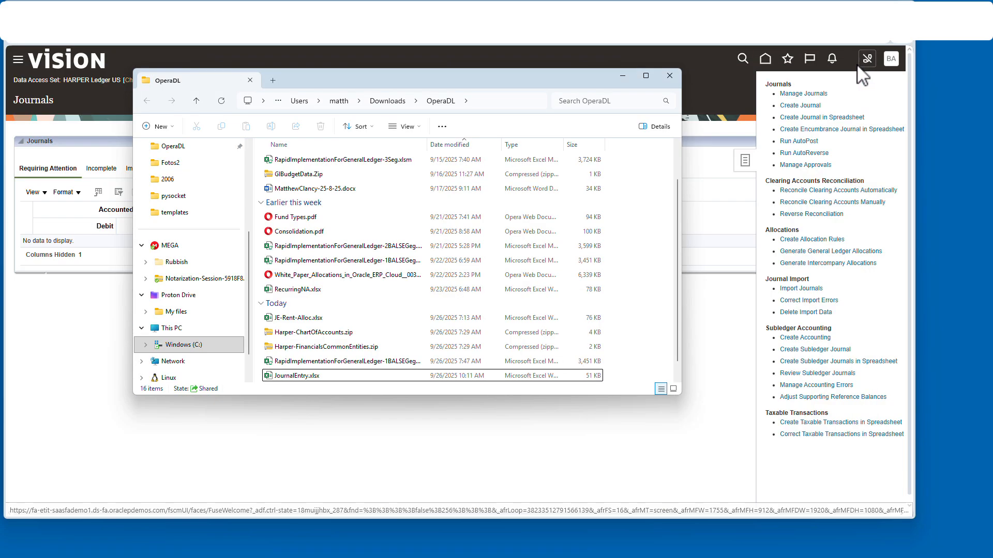
{"action": "scroll", "coordinate": [343, 380], "scroll_direction": "down", "scroll_amount": 1}
{"action": "left_click", "coordinate": [358, 362]}
{"action": "right_click", "coordinate": [353, 377]}
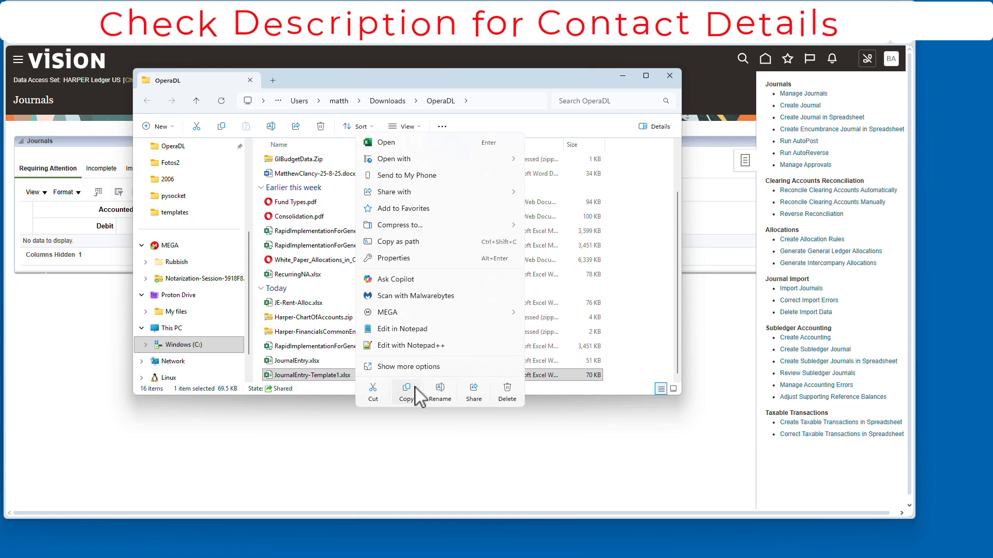
{"action": "left_click", "coordinate": [406, 393]}
{"action": "key", "text": "ctrl+v"}
- Rename the copy JournalEntry-RentExample.xlsx, open it in Excel, and connect to Oracle Cloud
{"action": "left_click", "coordinate": [351, 378]}
{"action": "key", "text": "Right"}
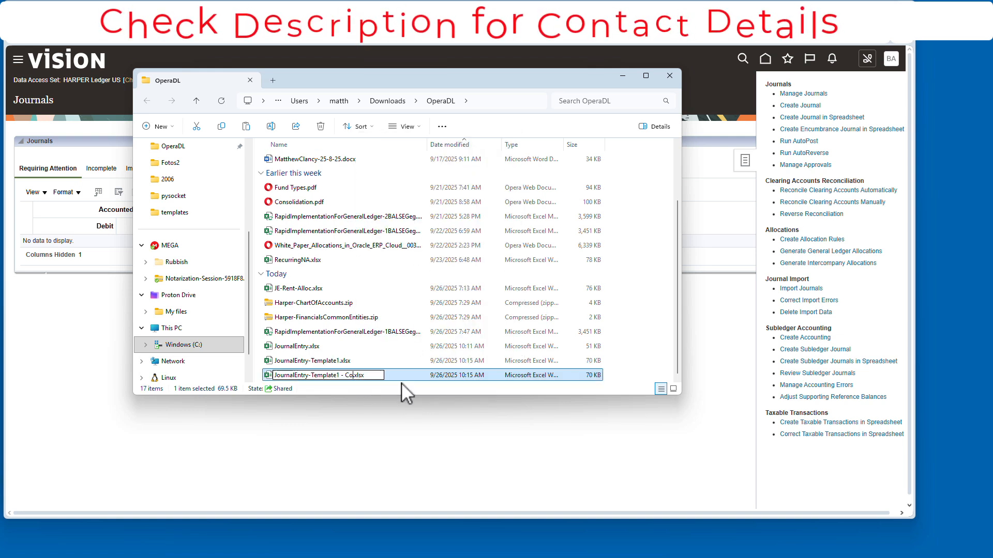
{"action": "key", "text": "BackSpace"}
{"action": "key", "text": "BackSpace"}
{"action": "key", "text": "BackSpace"}
{"action": "key", "text": "BackSpace"}
{"action": "key", "text": "BackSpace"}
{"action": "key", "text": "BackSpace"}
{"action": "key", "text": "BackSpace"}
{"action": "key", "text": "BackSpace"}
{"action": "key", "text": "BackSpace"}
{"action": "key", "text": "BackSpace"}
{"action": "key", "text": "BackSpace"}
{"action": "key", "text": "BackSpace"}
{"action": "key", "text": "BackSpace"}
{"action": "key", "text": "BackSpace"}
{"action": "key", "text": "BackSpace"}
{"action": "key", "text": "BackSpace"}
{"action": "type", "text": "REntEXamp"}
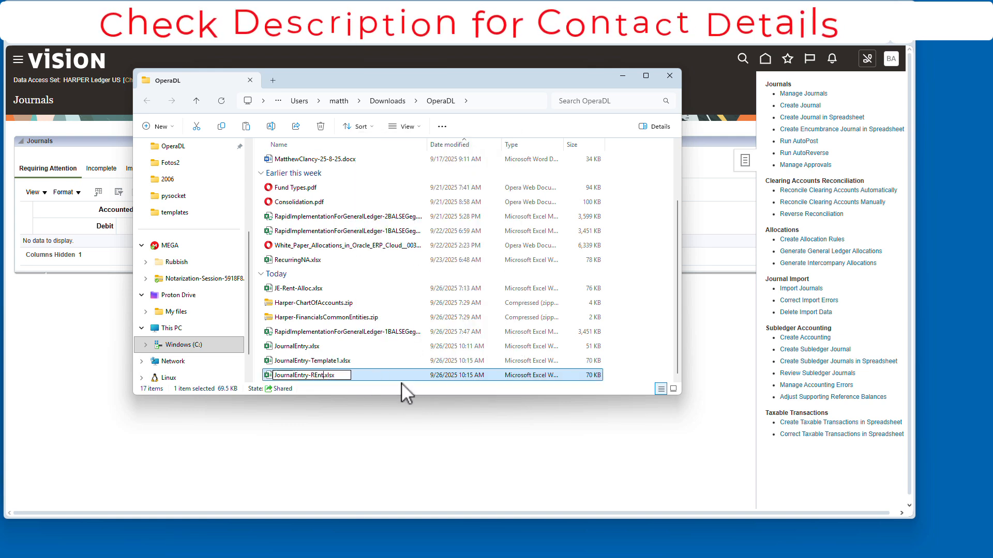
{"action": "type", "text": "le"}
{"action": "key", "text": "Left"}
{"action": "key", "text": "Left"}
{"action": "key", "text": "Left"}
{"action": "key", "text": "Left"}
{"action": "key", "text": "Left"}
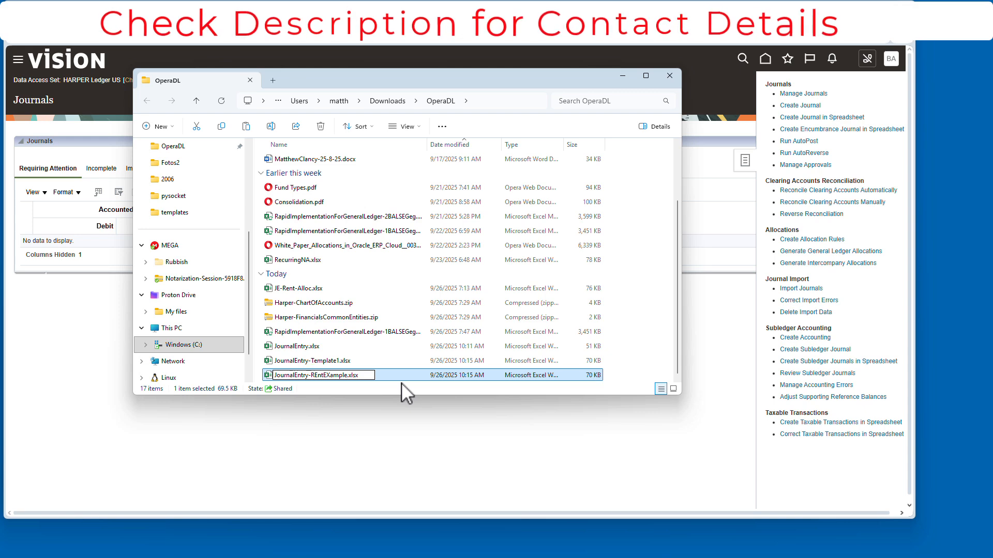
{"action": "key", "text": "BackSpace"}
{"action": "type", "text": "x"}
{"action": "key", "text": "Left"}
{"action": "key", "text": "Left"}
{"action": "key", "text": "Left"}
{"action": "key", "text": "Left"}
{"action": "key", "text": "BackSpace"}
{"action": "type", "text": "e"}
{"action": "key", "text": "Return"}
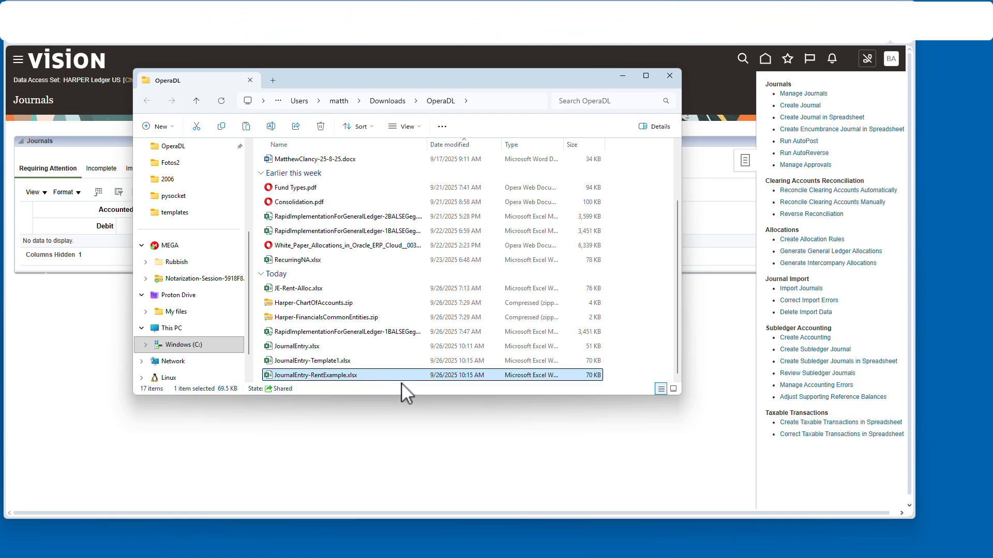
{"action": "double_click", "coordinate": [381, 372]}
{"action": "left_click", "coordinate": [533, 333]}
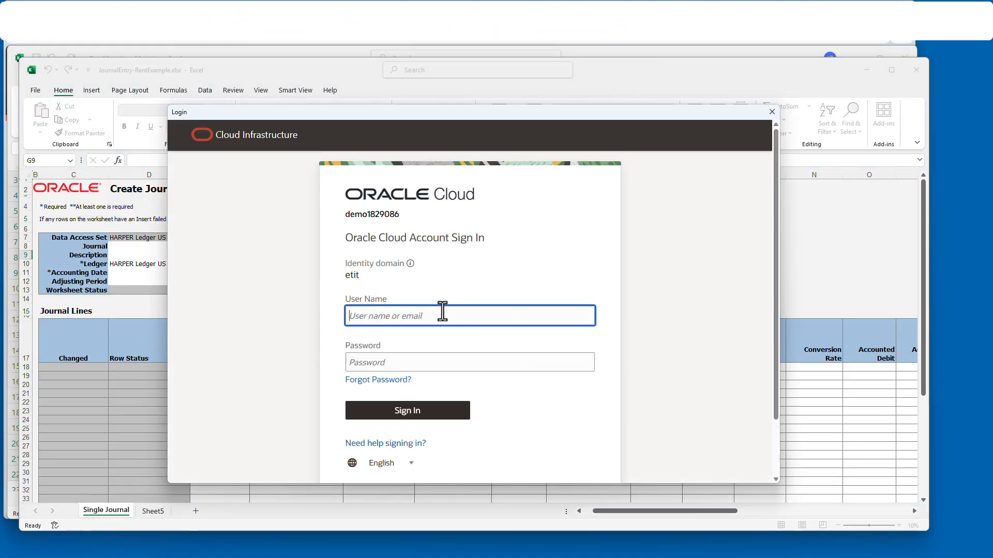
- Sign in with the account password, then enter journal name 'Enter Rent Example July 25' and date 07/31/25
{"action": "key", "text": "Tab"}
{"action": "type", "text": "•"}
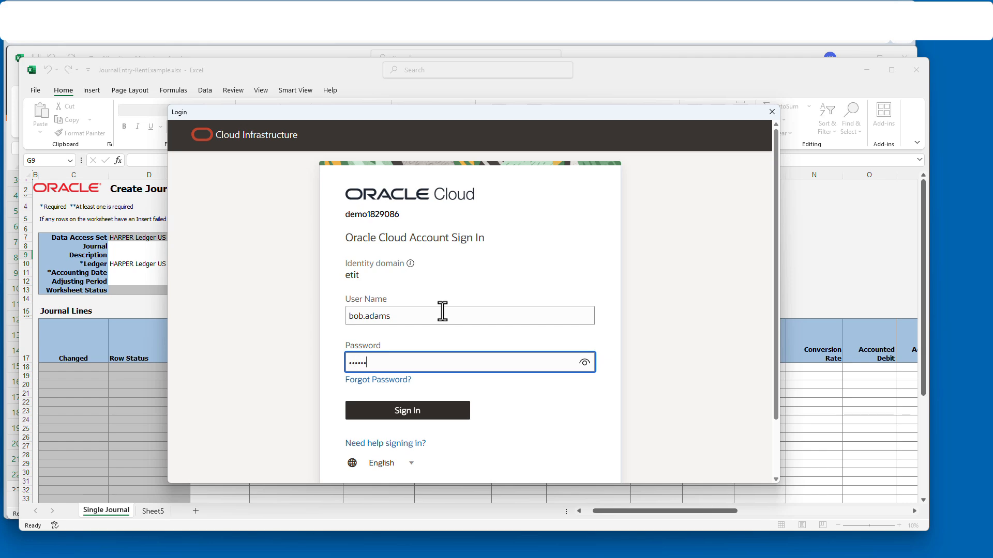
{"action": "key", "text": "Return"}
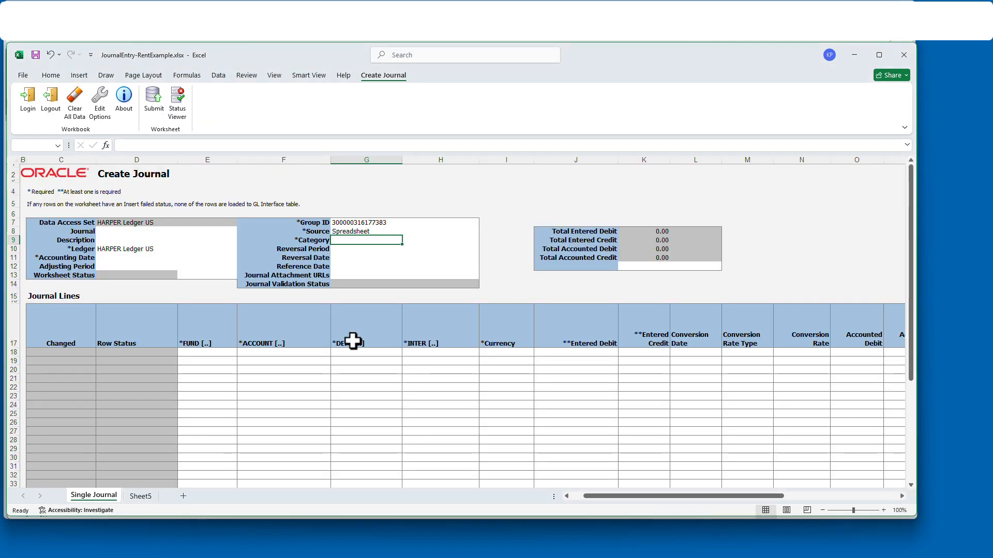
{"action": "left_click", "coordinate": [132, 232]}
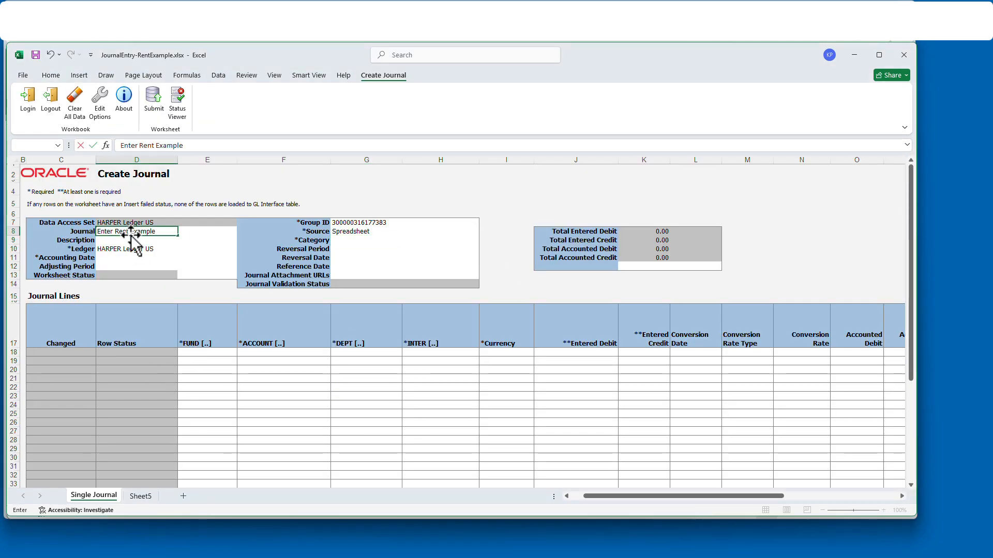
{"action": "type", "text": "Enter Rent Example July 25"}
{"action": "left_click", "coordinate": [139, 257]}
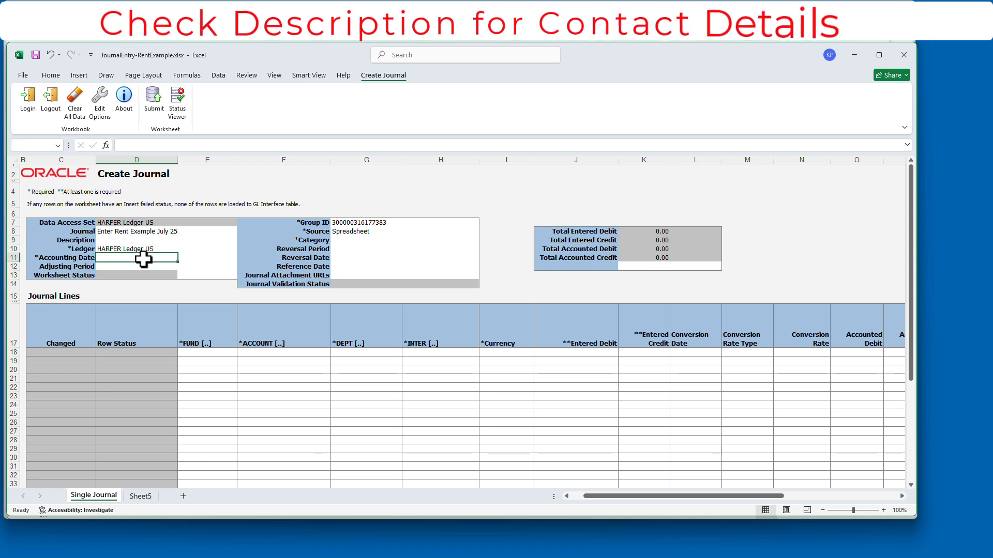
{"action": "type", "text": "07/31/25"}
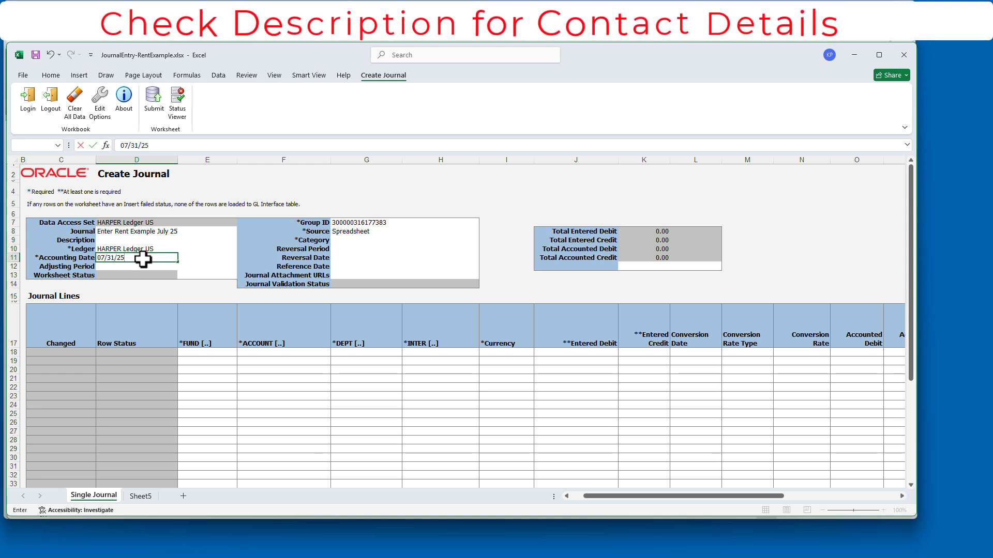
- Set the journal category to Miscellaneous and select the first line's FUND cell
{"action": "left_click", "coordinate": [379, 240]}
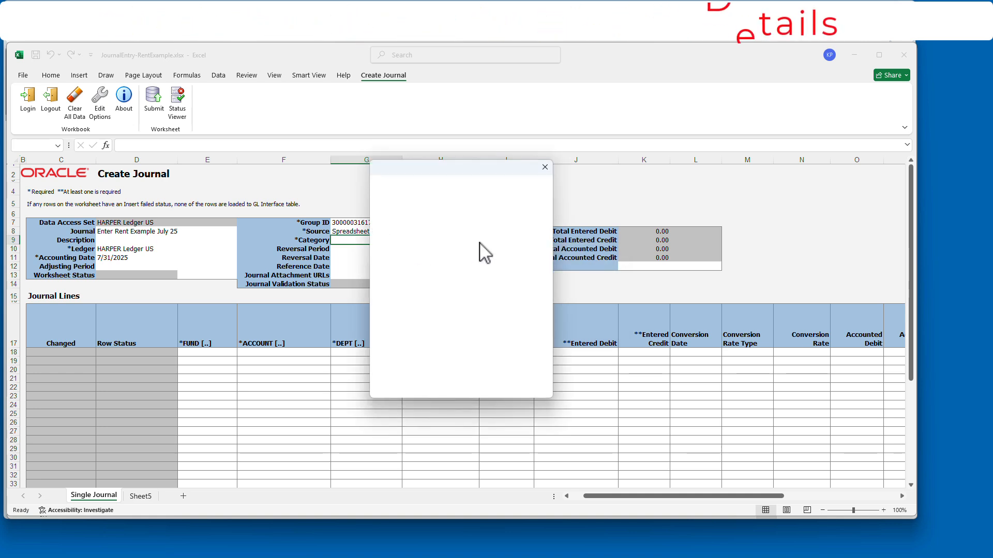
{"action": "type", "text": "Misc"}
{"action": "key", "text": "Return"}
{"action": "left_click", "coordinate": [412, 260]}
{"action": "left_click", "coordinate": [509, 279]}
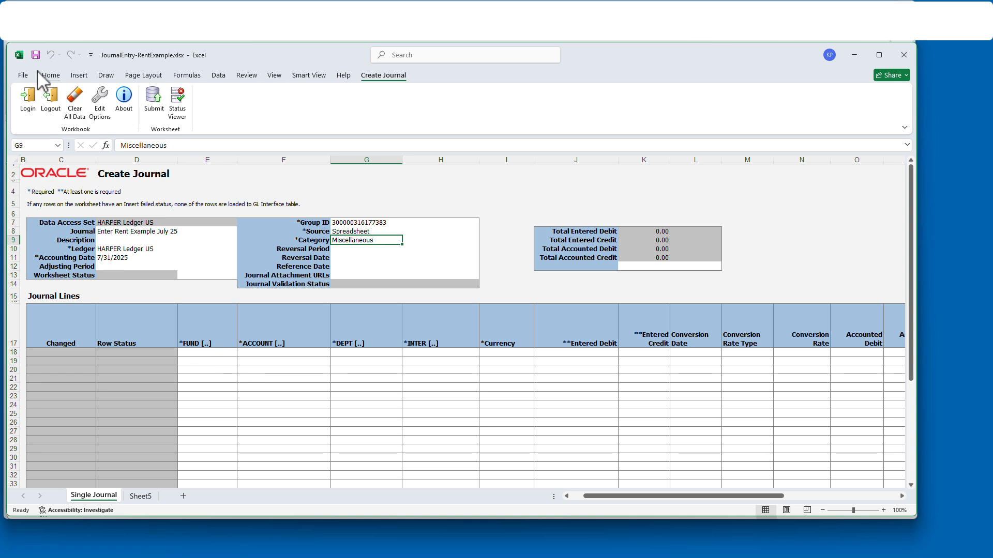
{"action": "left_click", "coordinate": [217, 352]}
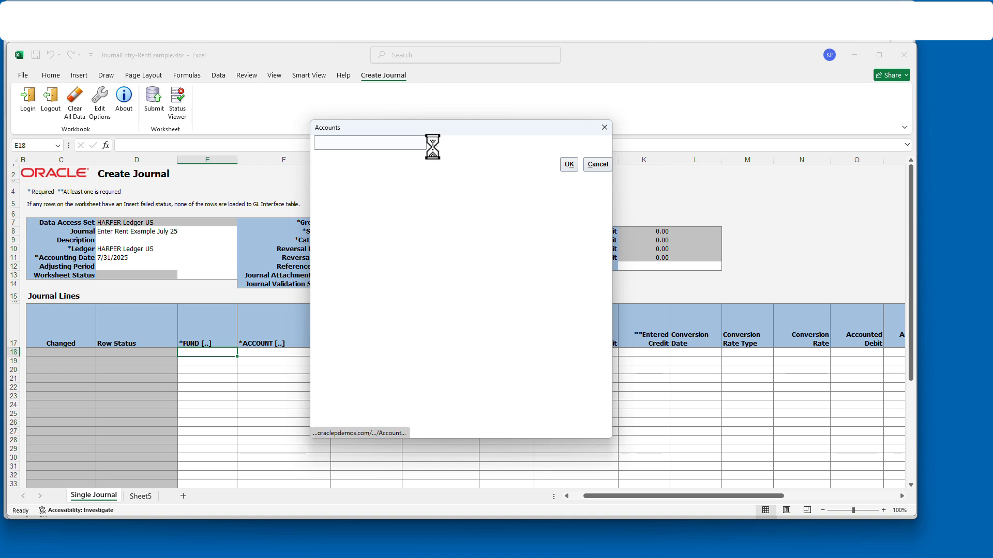
{"action": "left_click", "coordinate": [500, 264]}
{"action": "left_click", "coordinate": [407, 287]}
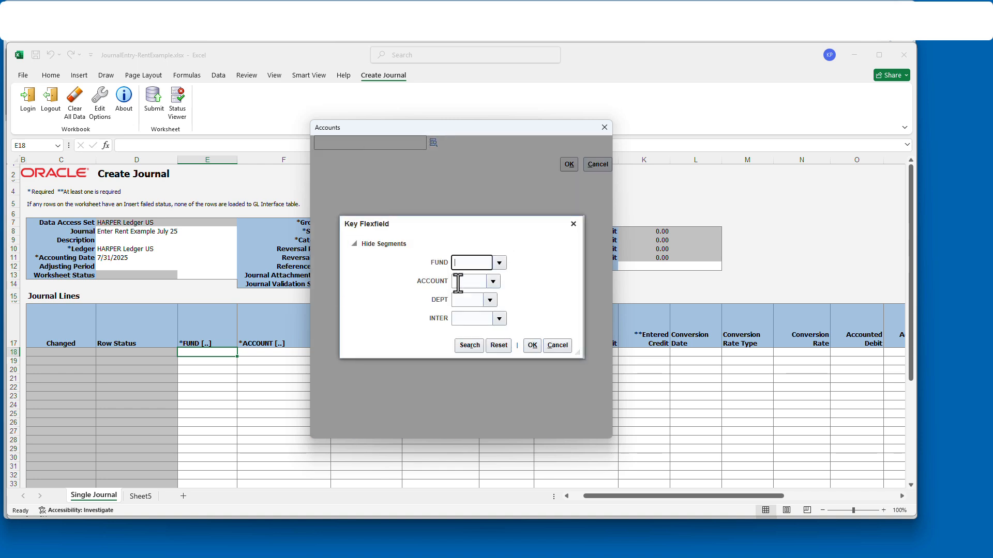
{"action": "left_click", "coordinate": [460, 282]}
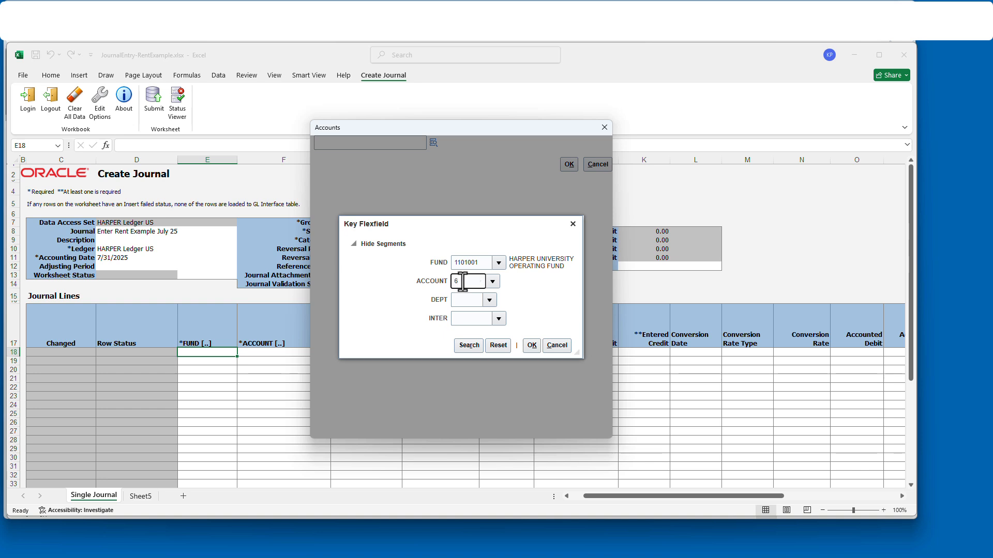
{"action": "left_click", "coordinate": [493, 338]}
{"action": "left_click", "coordinate": [466, 302]}
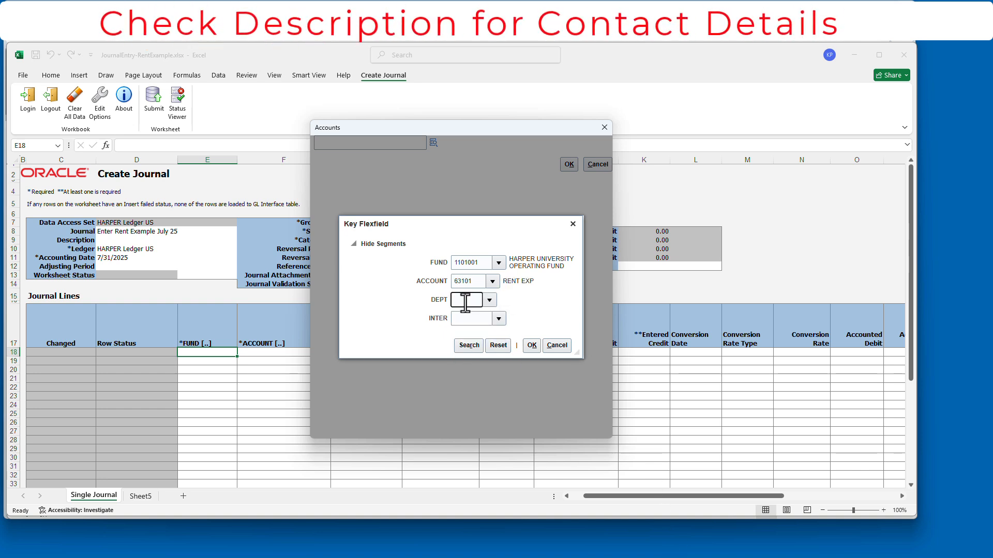
{"action": "type", "text": "0000"}
{"action": "left_click", "coordinate": [475, 315]}
{"action": "left_click", "coordinate": [477, 318]}
{"action": "type", "text": "0000"}
{"action": "left_click", "coordinate": [486, 339]}
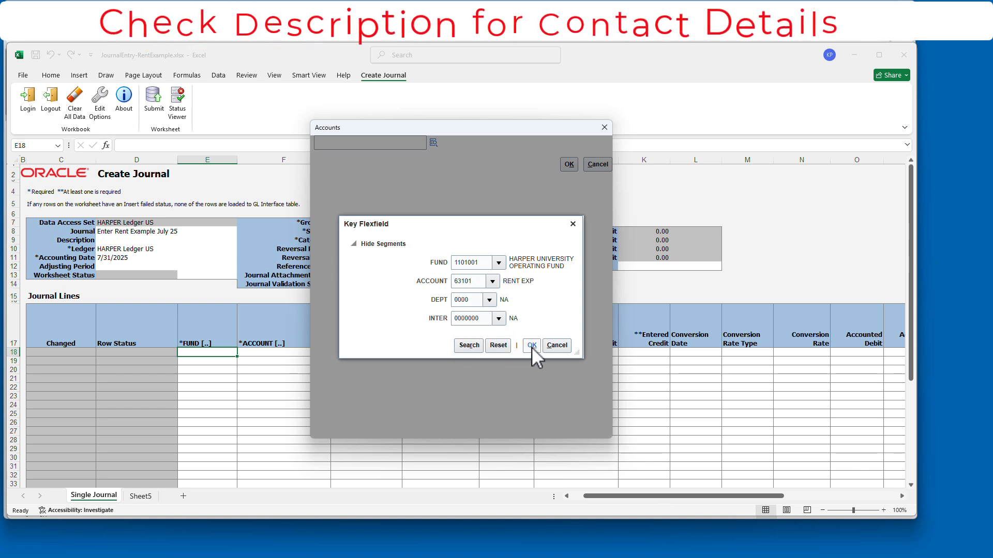
{"action": "left_click", "coordinate": [532, 346]}
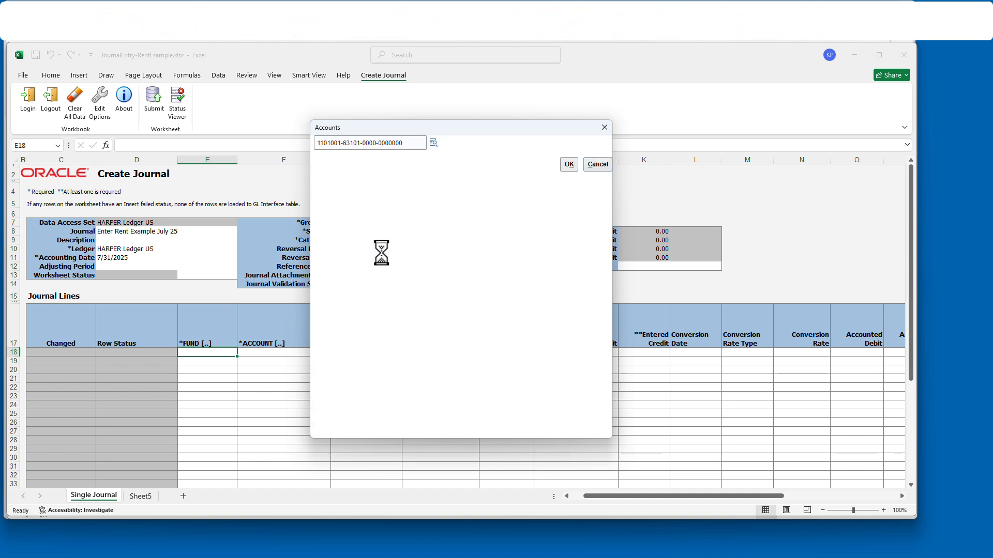
{"action": "left_click", "coordinate": [569, 164]}
- Copy line 18 to line 19, then enter a 120,000 debit and a 120,000 credit
{"action": "left_click", "coordinate": [514, 351]}
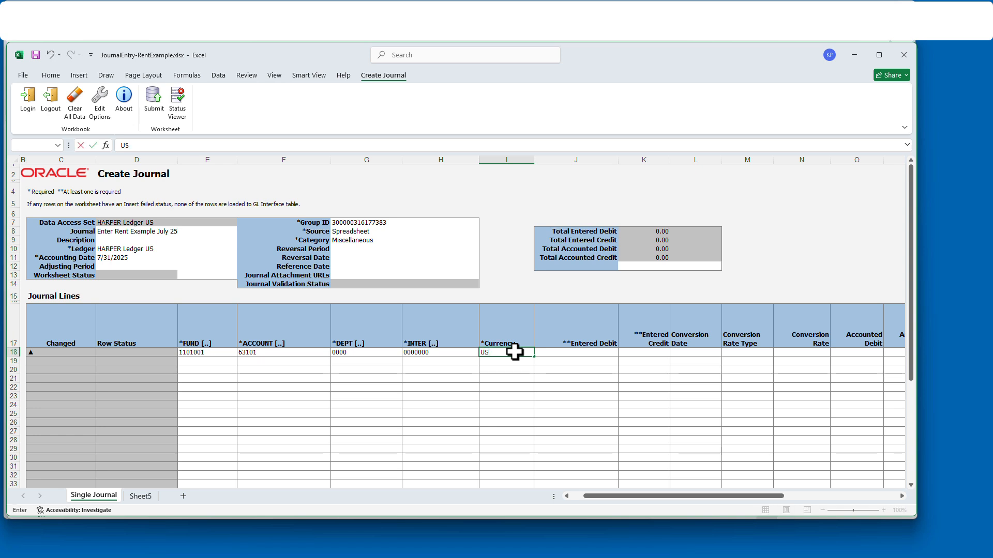
{"action": "left_click_drag", "start_coordinate": [205, 352], "coordinate": [487, 352]}
{"action": "key", "text": "ctrl+c"}
{"action": "left_click", "coordinate": [221, 365]}
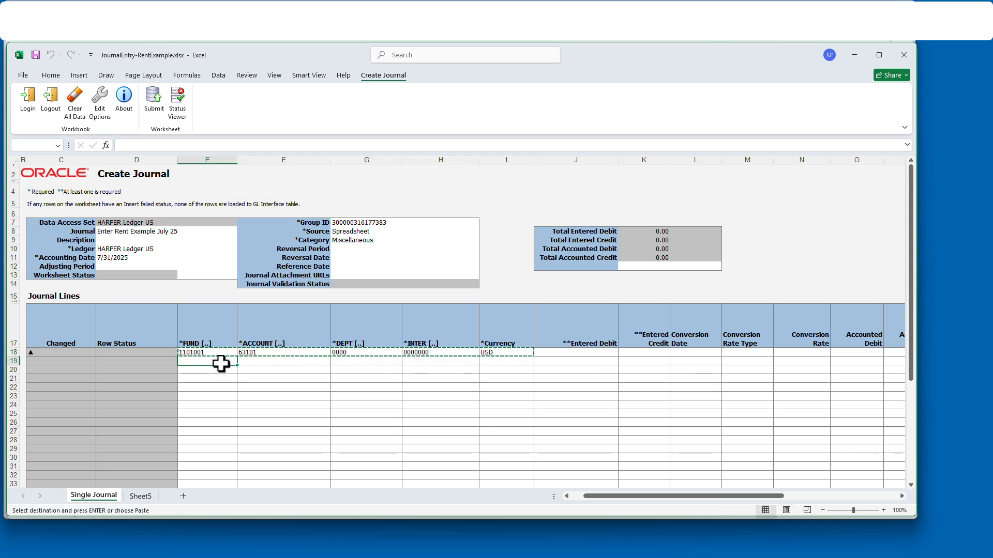
{"action": "key", "text": "Return"}
{"action": "left_click", "coordinate": [557, 355]}
{"action": "type", "text": "120000"}
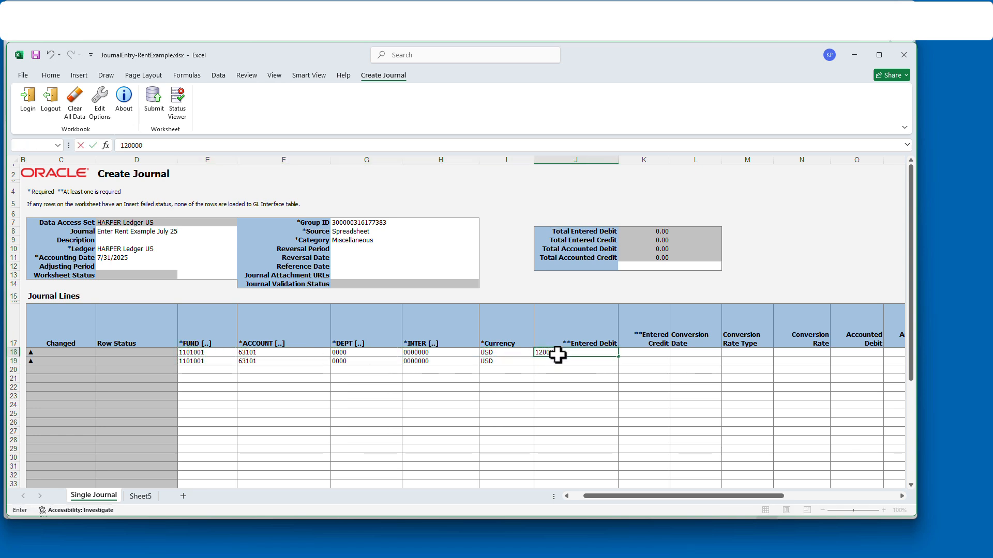
{"action": "key", "text": "Return"}
{"action": "key", "text": "Tab"}
{"action": "type", "text": "120,000"}
{"action": "key", "text": "Left"}
{"action": "key", "text": "Left"}
{"action": "key", "text": "Left"}
{"action": "key", "text": "Left"}
{"action": "key", "text": "Left"}
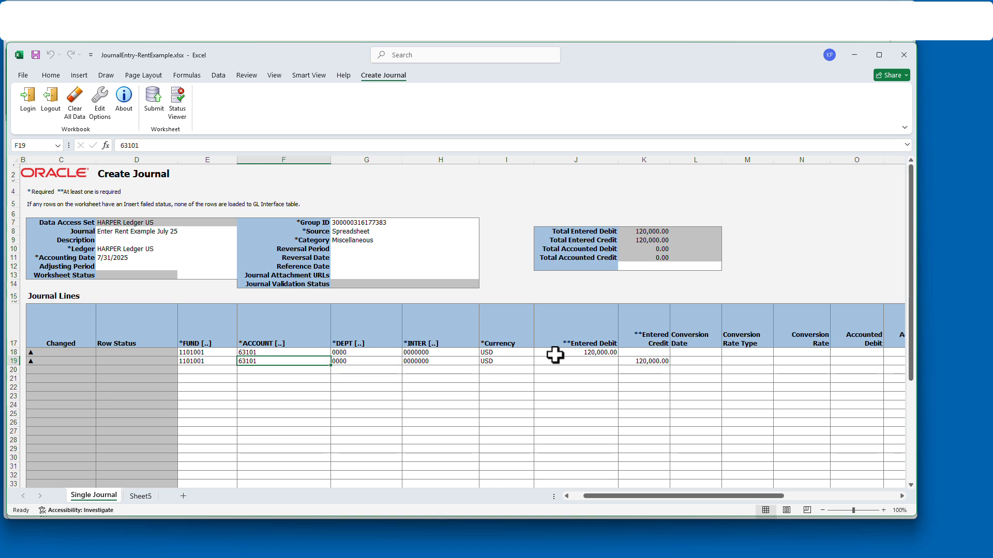
- Change line 19's account segment to 29101
{"action": "double_click", "coordinate": [213, 361]}
{"action": "left_click", "coordinate": [433, 144]}
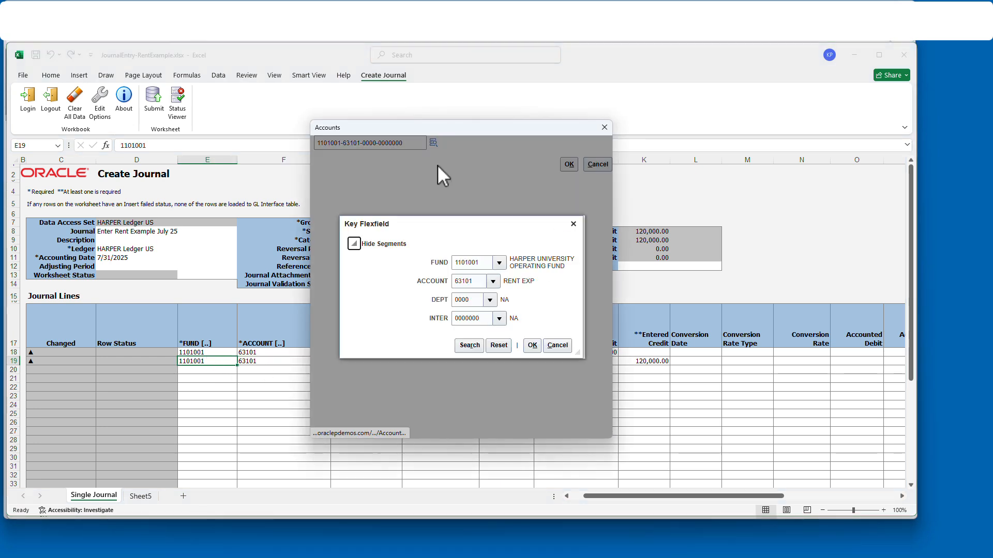
{"action": "type", "text": "2"}
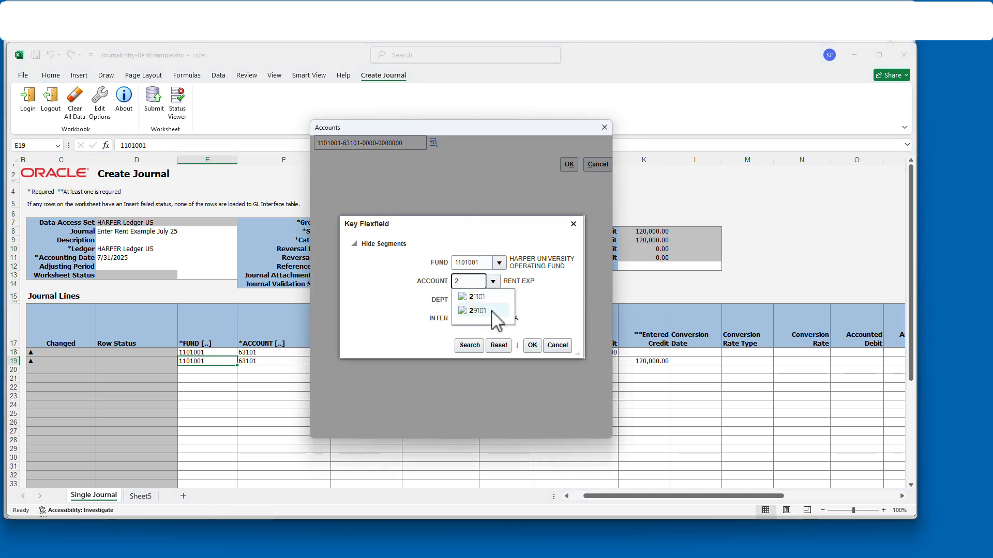
{"action": "left_click", "coordinate": [491, 311]}
{"action": "left_click", "coordinate": [535, 348]}
{"action": "left_click", "coordinate": [570, 164]}
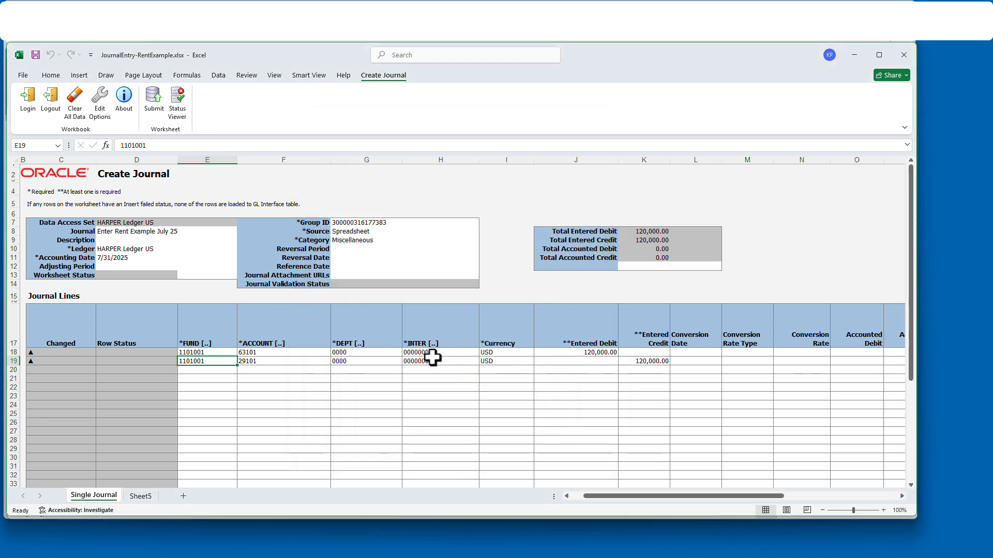
{"action": "left_click", "coordinate": [140, 496]}
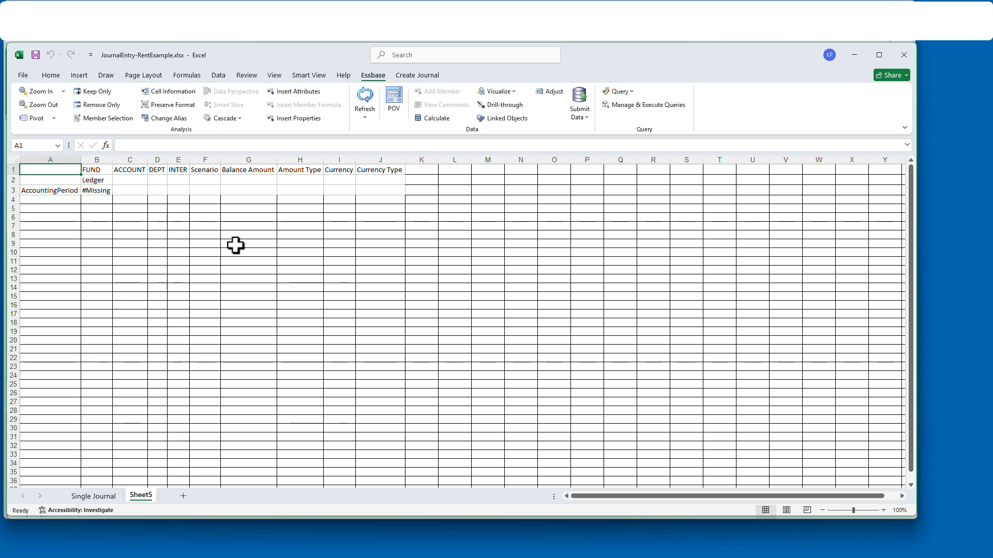
- Pick fund 1101001 for cell A3 via Member Selection
{"action": "left_click", "coordinate": [57, 190]}
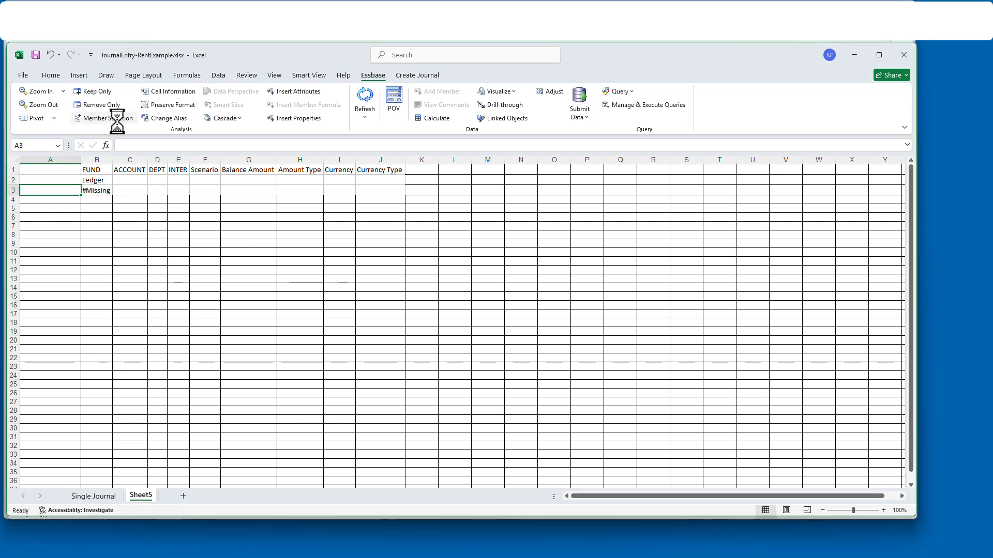
{"action": "left_click", "coordinate": [311, 156]}
{"action": "left_click", "coordinate": [290, 189]}
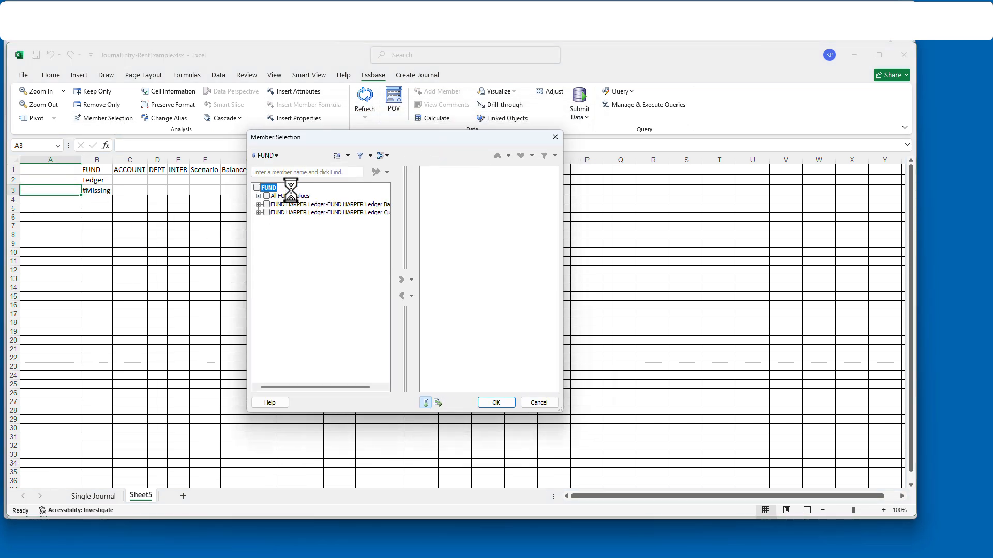
{"action": "left_click", "coordinate": [258, 197]}
{"action": "left_click", "coordinate": [497, 403]}
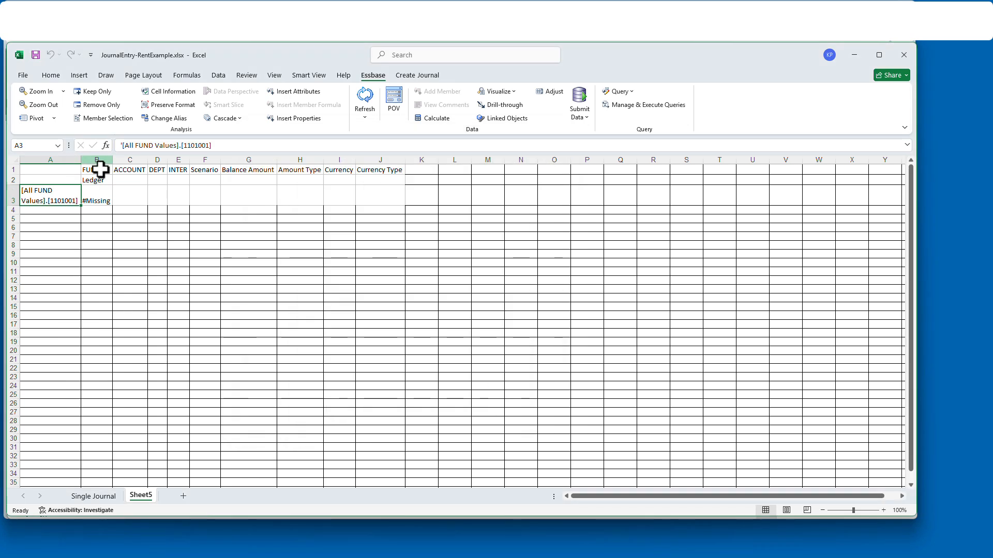
- Set the accounting period in B1 to Jul-25
{"action": "left_click", "coordinate": [99, 169]}
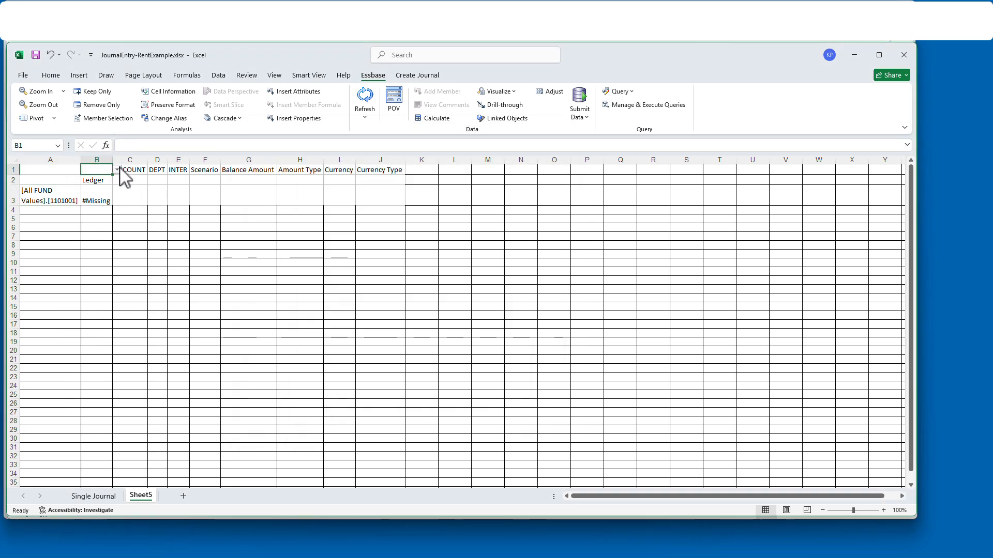
{"action": "left_click", "coordinate": [112, 118]}
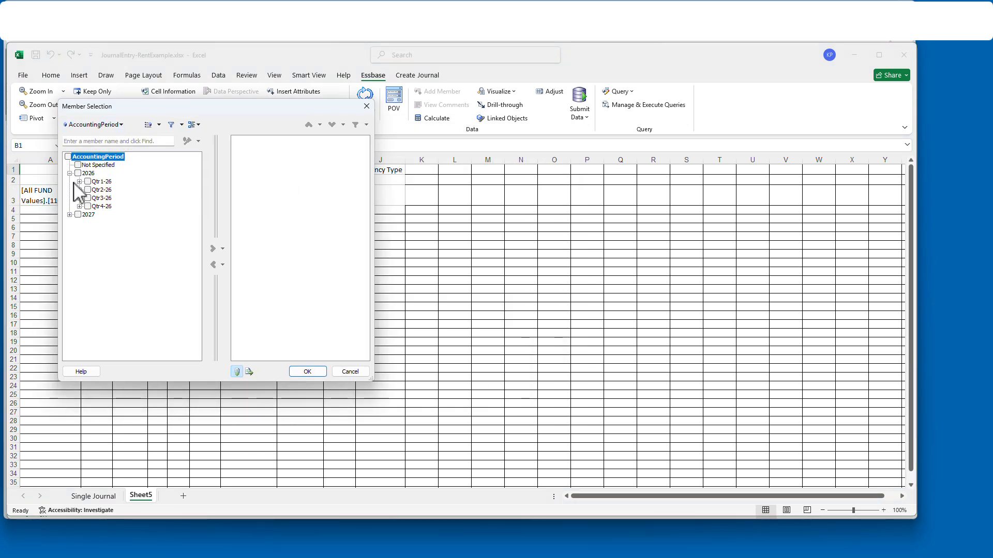
{"action": "left_click", "coordinate": [79, 181]}
{"action": "left_click", "coordinate": [104, 190]}
{"action": "left_click", "coordinate": [213, 248]}
{"action": "left_click", "coordinate": [308, 371]}
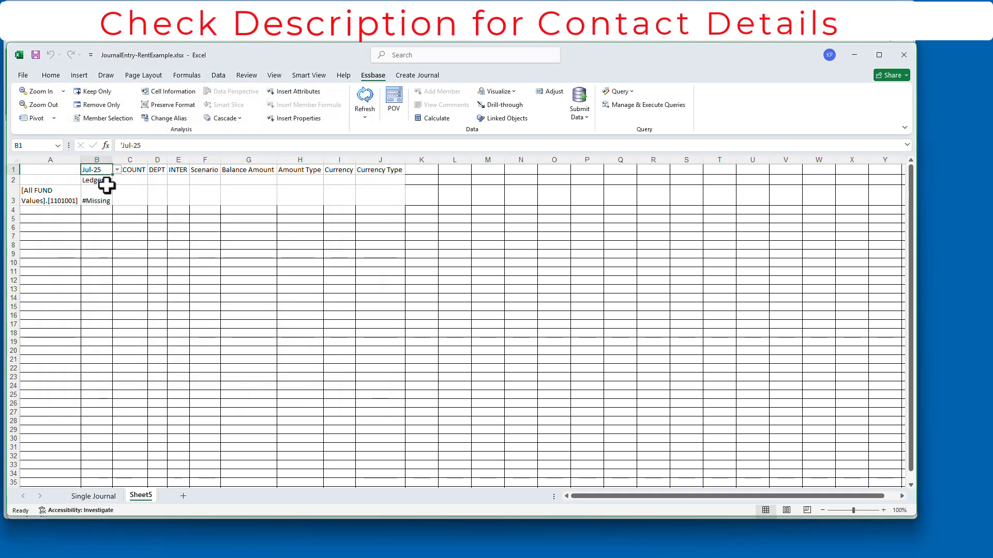
- Set the ledger member to HARPER Ledger US
{"action": "left_click", "coordinate": [106, 186]}
{"action": "left_click", "coordinate": [108, 118]}
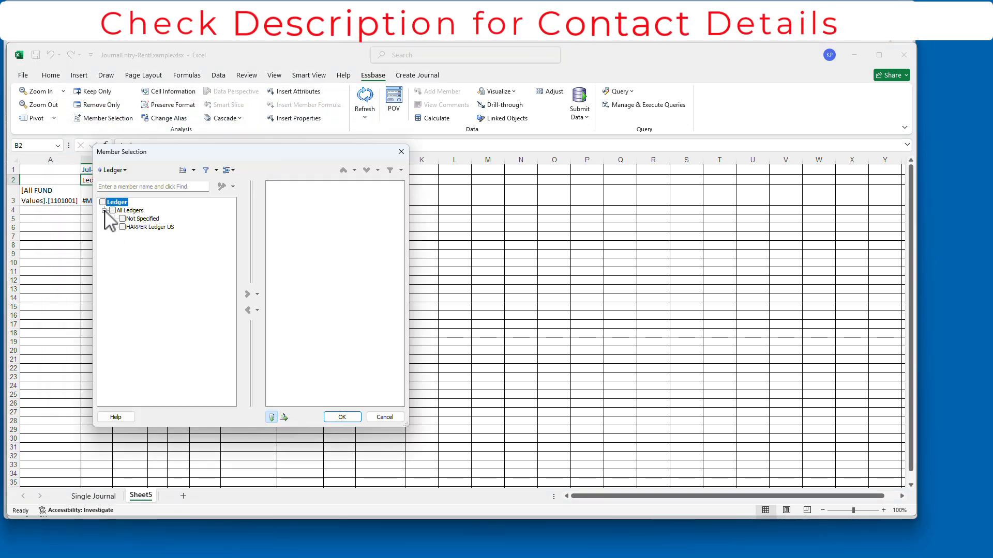
{"action": "left_click", "coordinate": [149, 227]}
{"action": "left_click", "coordinate": [247, 295]}
{"action": "left_click", "coordinate": [342, 416]}
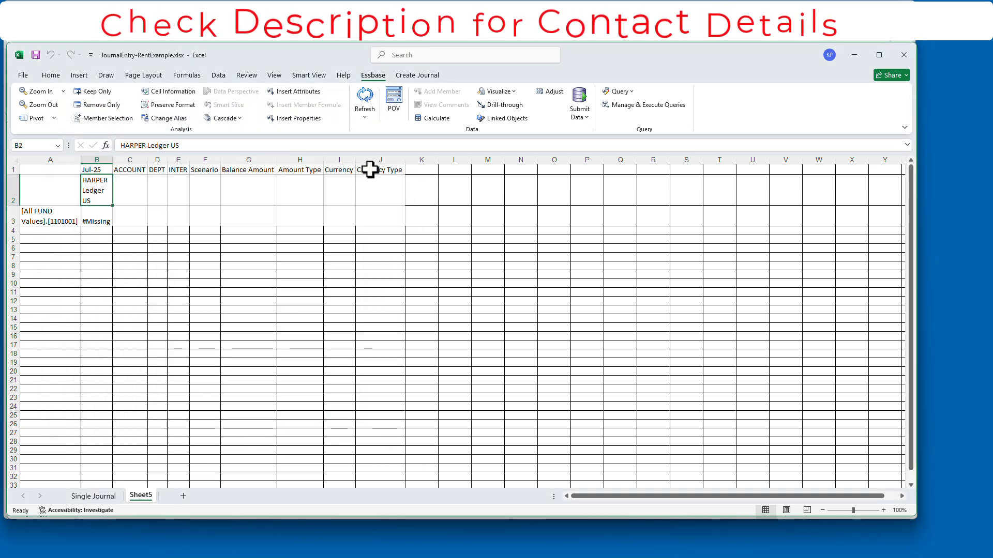
- Set the currency type member to Total
{"action": "left_click", "coordinate": [369, 169]}
{"action": "left_click", "coordinate": [107, 117]}
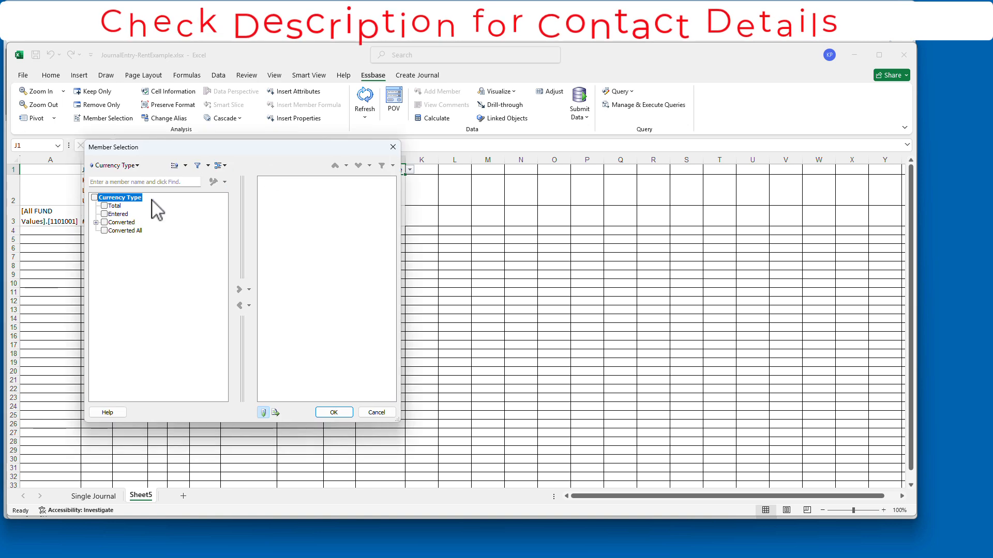
{"action": "left_click", "coordinate": [114, 205]}
{"action": "left_click", "coordinate": [238, 289]}
{"action": "left_click", "coordinate": [333, 412]}
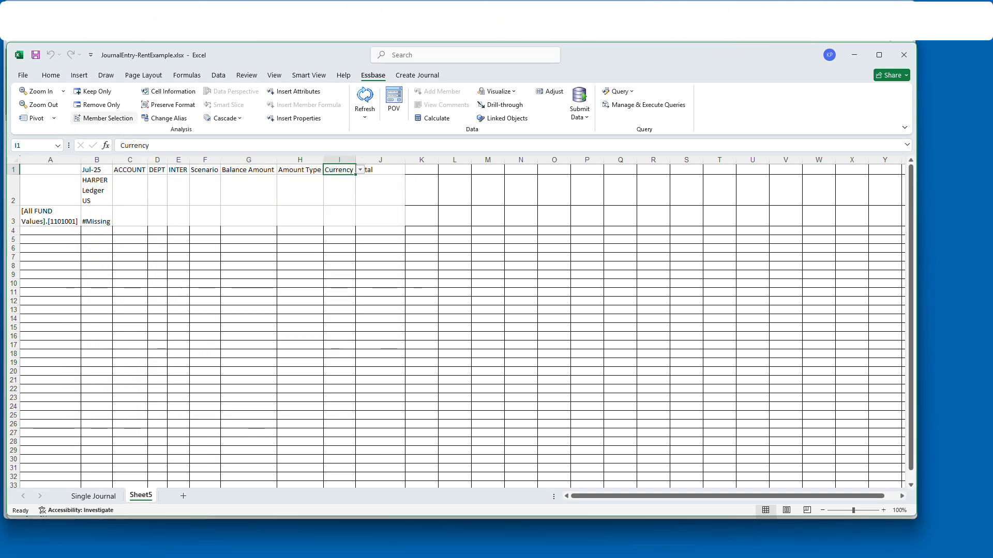
{"action": "left_click", "coordinate": [108, 117]}
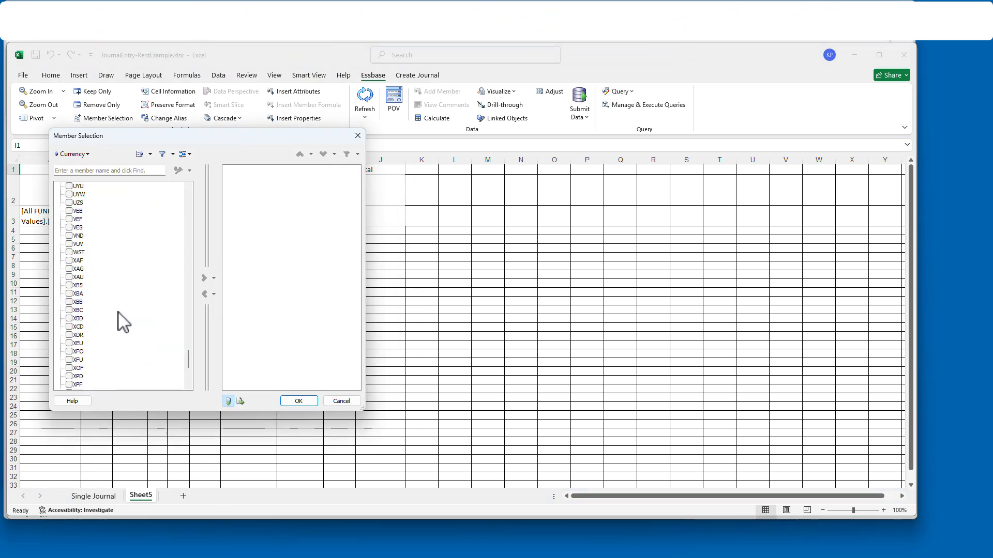
- Set the currency to USD, amount type to YTD and balance amount to Ending Balance
{"action": "left_click", "coordinate": [205, 279]}
{"action": "left_click", "coordinate": [305, 402]}
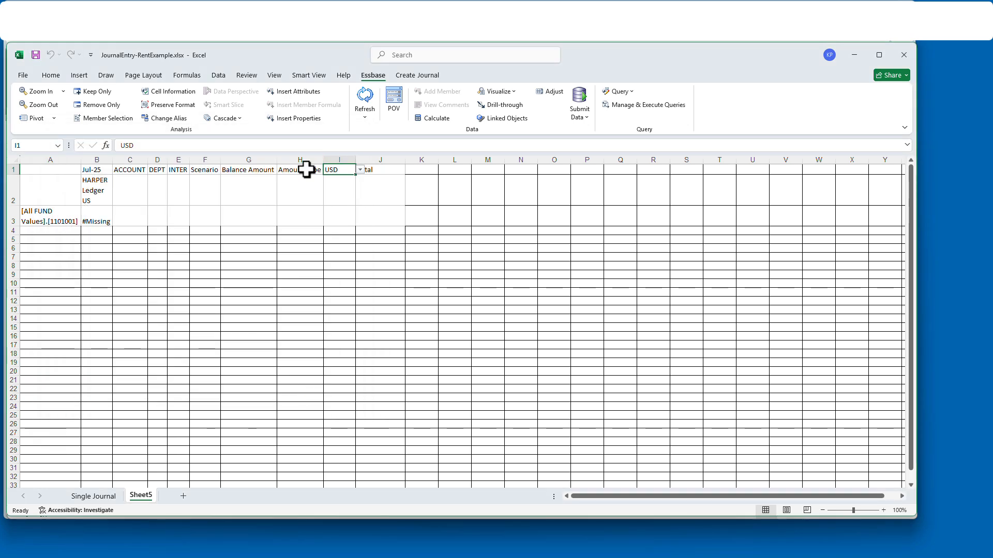
{"action": "left_click", "coordinate": [100, 119]}
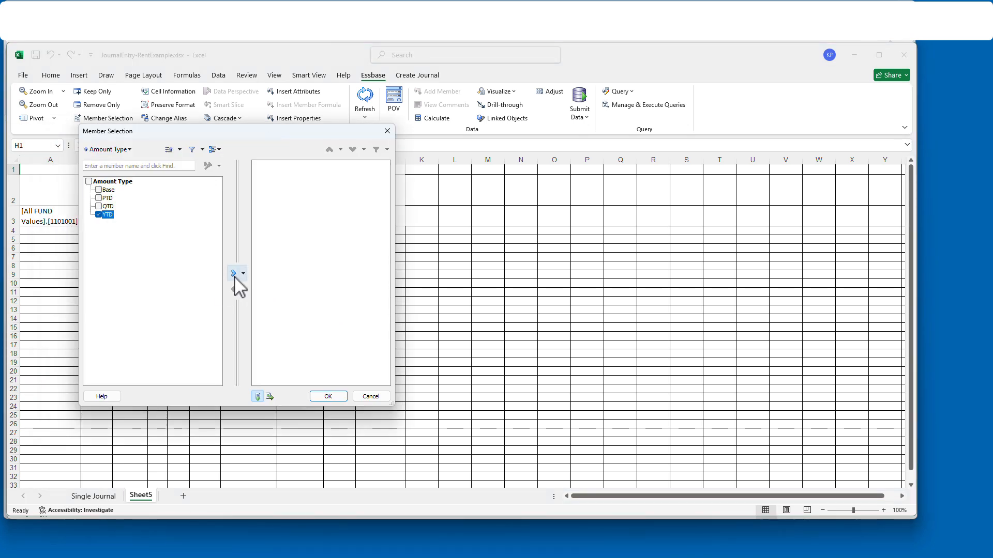
{"action": "left_click", "coordinate": [264, 170]}
{"action": "left_click", "coordinate": [107, 118]}
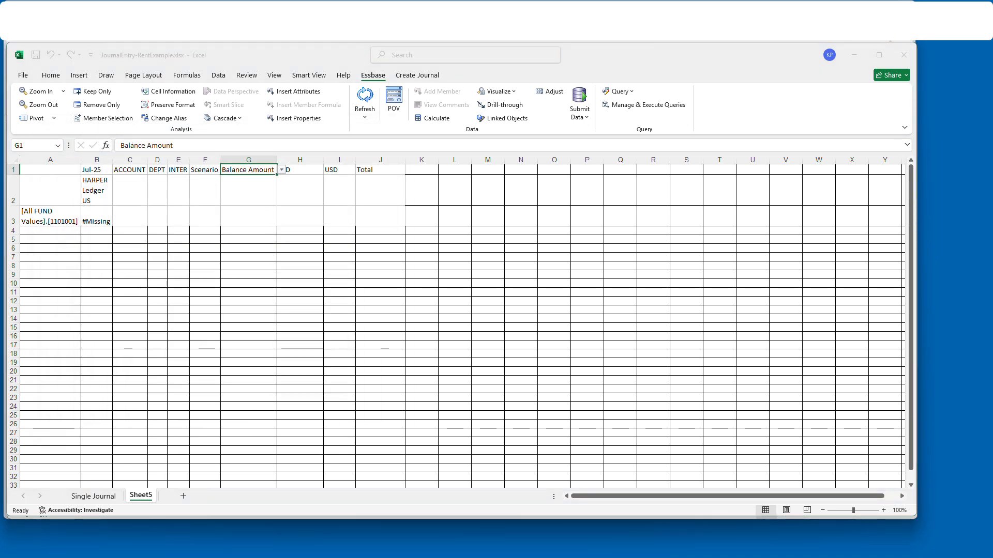
{"action": "left_click", "coordinate": [274, 275]}
{"action": "left_click", "coordinate": [370, 399]}
- Set the scenario to Actual and the INTER member to 0000000
{"action": "left_click", "coordinate": [209, 169]}
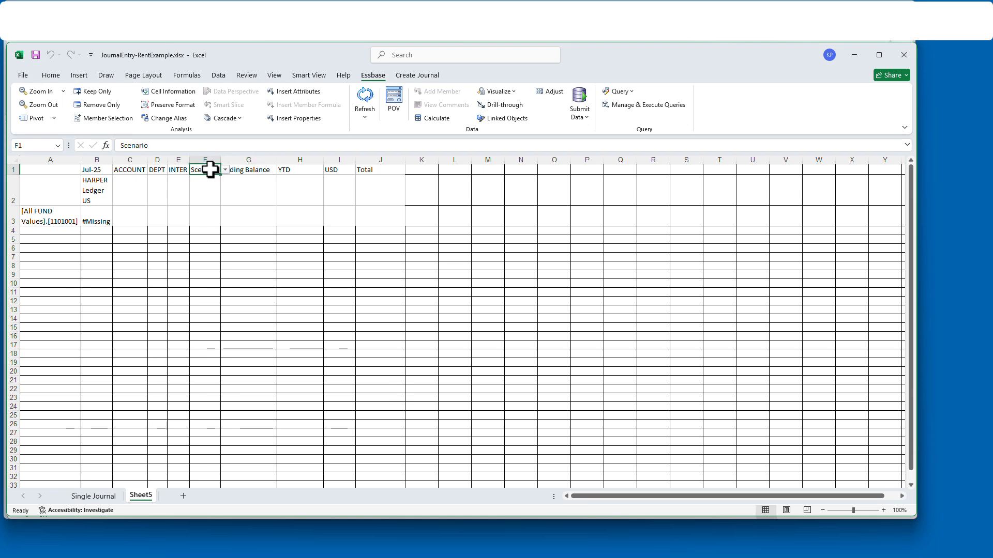
{"action": "left_click", "coordinate": [108, 118]}
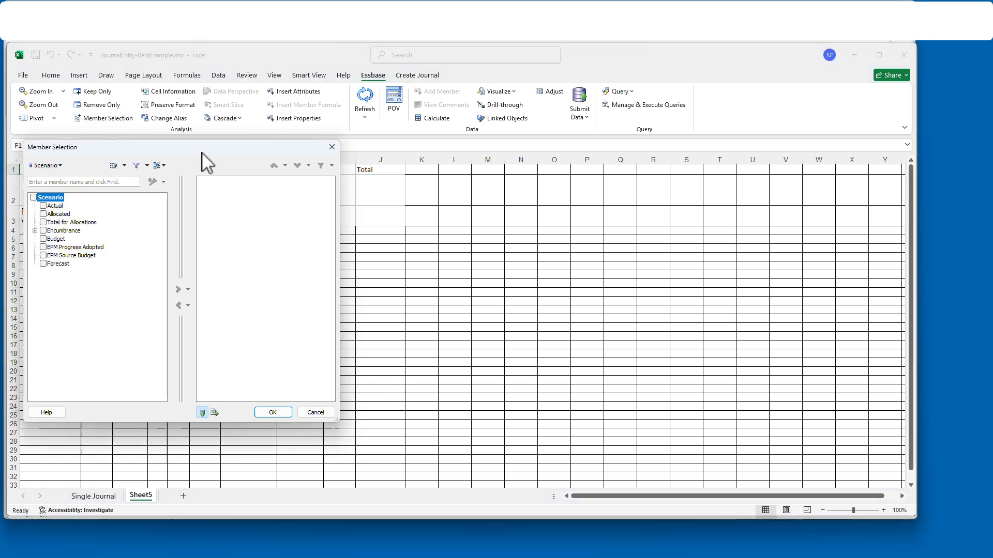
{"action": "left_click", "coordinate": [272, 413]}
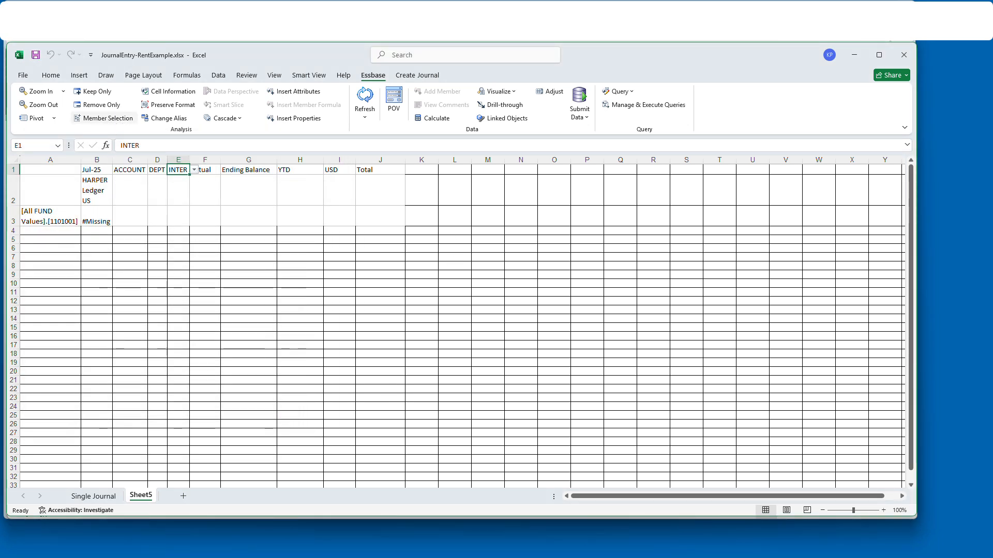
{"action": "left_click", "coordinate": [107, 118]}
{"action": "left_click_drag", "start_coordinate": [23, 135], "coordinate": [414, 145]}
{"action": "left_click", "coordinate": [218, 199]}
{"action": "left_click", "coordinate": [237, 208]}
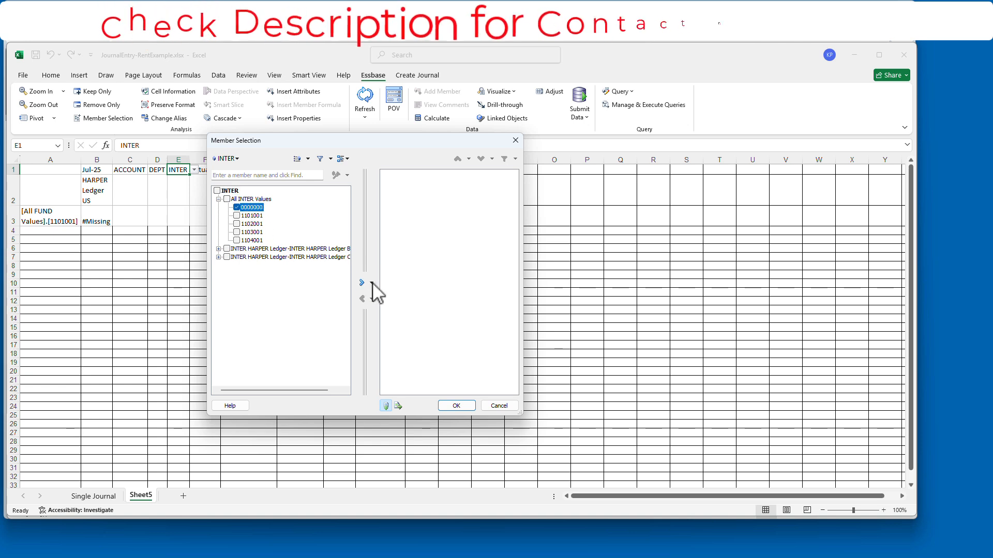
{"action": "left_click", "coordinate": [372, 283]}
{"action": "left_click", "coordinate": [457, 405]}
- Set department 0000 and account 63101, then return to the Single Journal sheet
{"action": "left_click", "coordinate": [158, 180]}
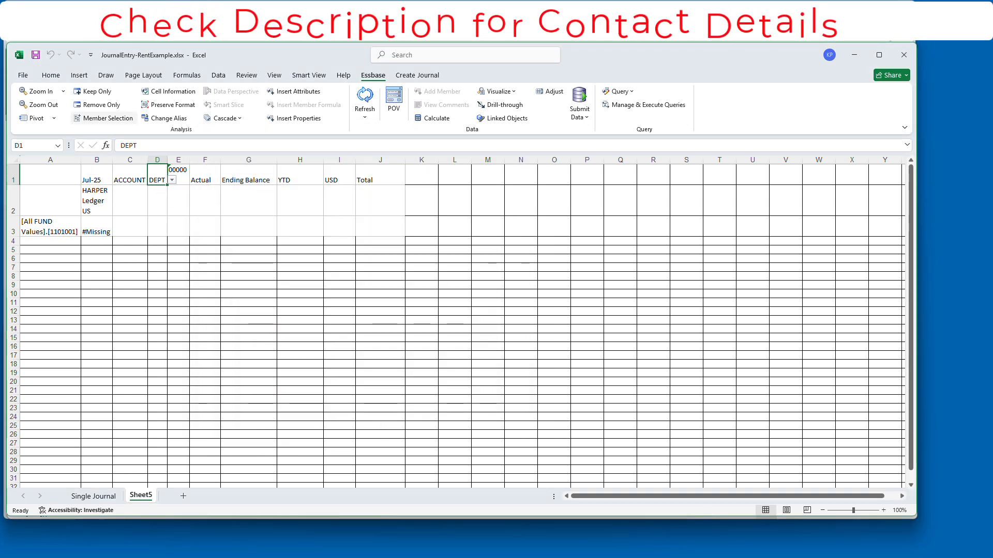
{"action": "left_click", "coordinate": [107, 118]}
{"action": "left_click", "coordinate": [161, 170]}
{"action": "left_click", "coordinate": [189, 178]}
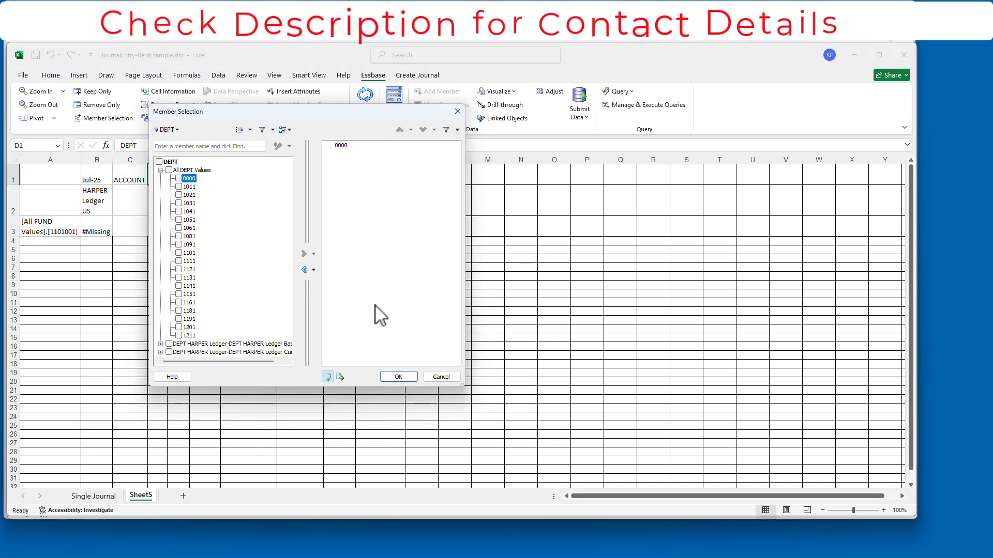
{"action": "key", "text": "Return"}
{"action": "left_click", "coordinate": [126, 173]}
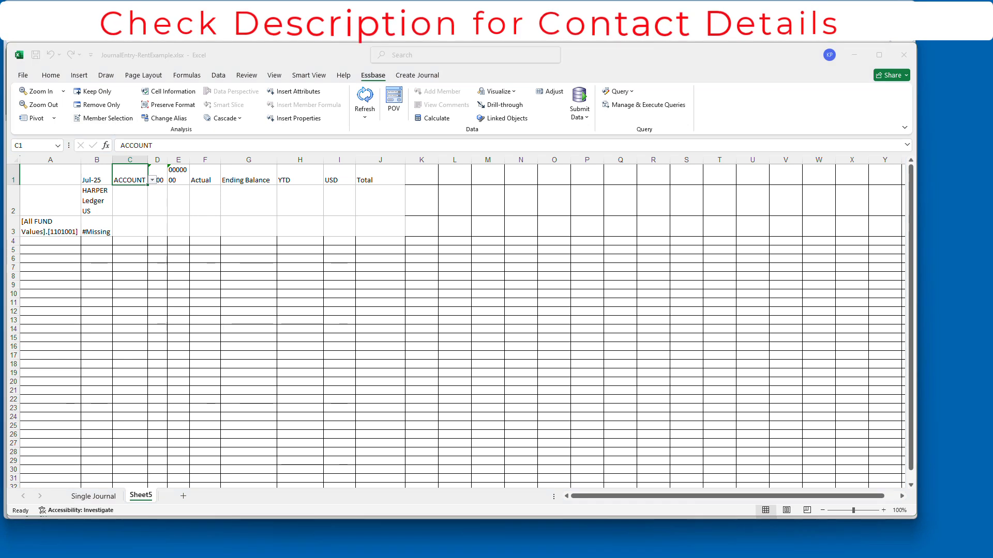
{"action": "left_click", "coordinate": [203, 215]}
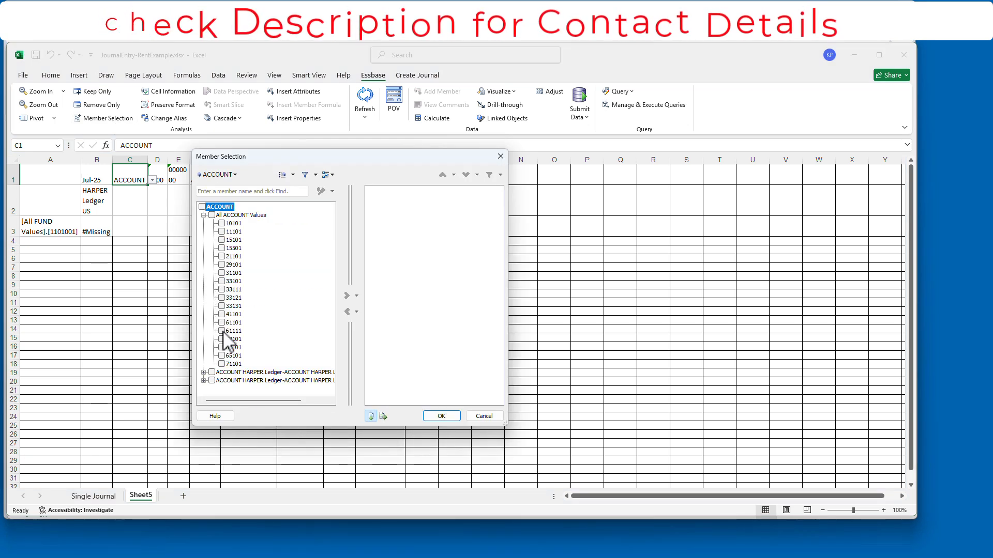
{"action": "left_click", "coordinate": [448, 417]}
{"action": "left_click", "coordinate": [101, 501]}
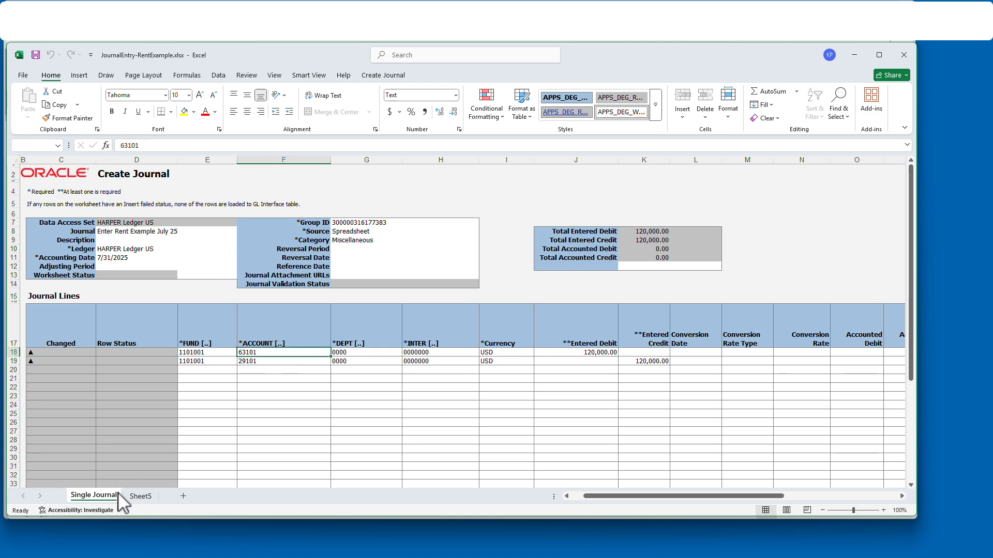
- In Sheet5's Smart View options, set the #NoData/Missing label to #NumericZero
{"action": "left_click", "coordinate": [134, 497]}
{"action": "left_click", "coordinate": [310, 75]}
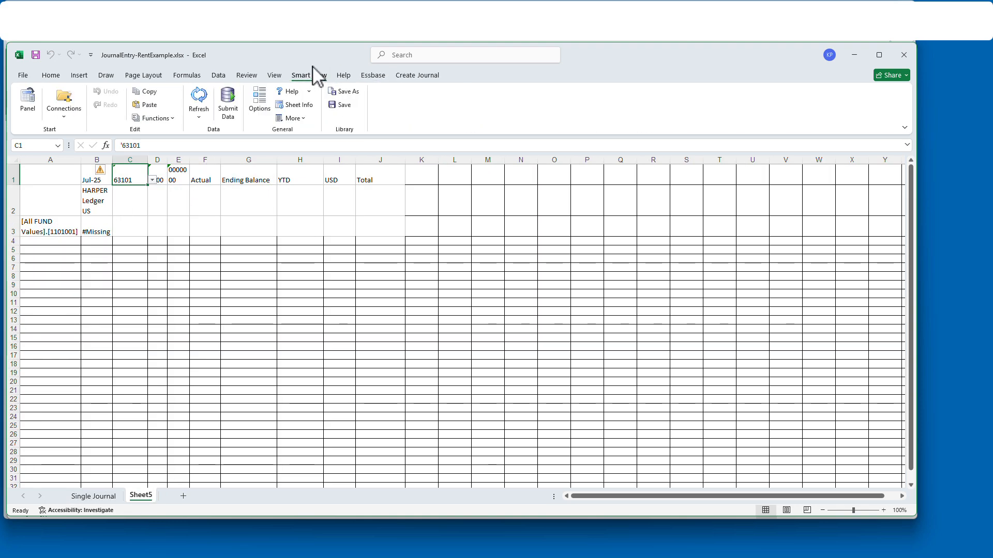
{"action": "left_click", "coordinate": [259, 101]}
{"action": "left_click_drag", "start_coordinate": [348, 122], "coordinate": [348, 134]}
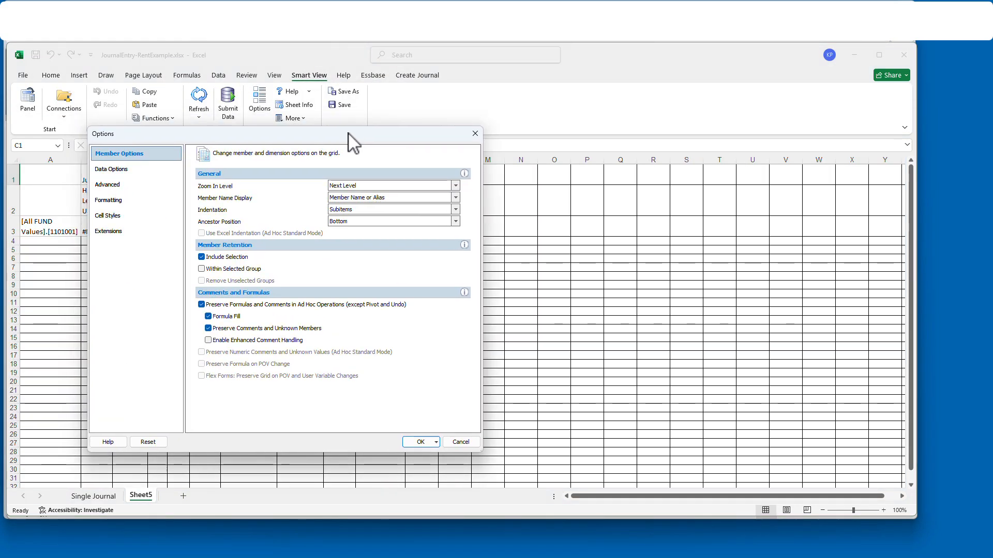
{"action": "left_click", "coordinate": [113, 169]}
{"action": "left_click", "coordinate": [456, 316]}
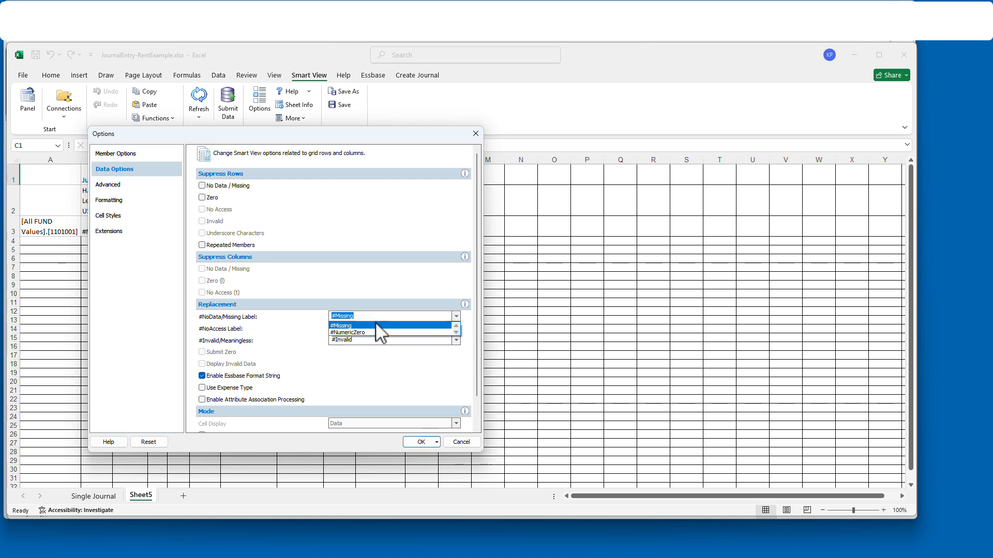
{"action": "left_click", "coordinate": [380, 334]}
{"action": "left_click", "coordinate": [151, 186]}
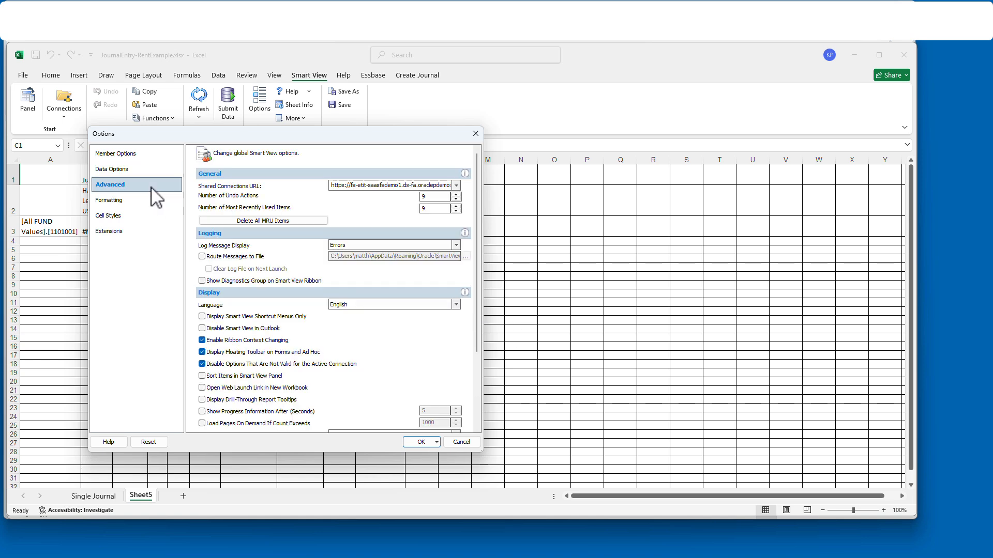
{"action": "left_click", "coordinate": [153, 155]}
{"action": "left_click", "coordinate": [456, 197]}
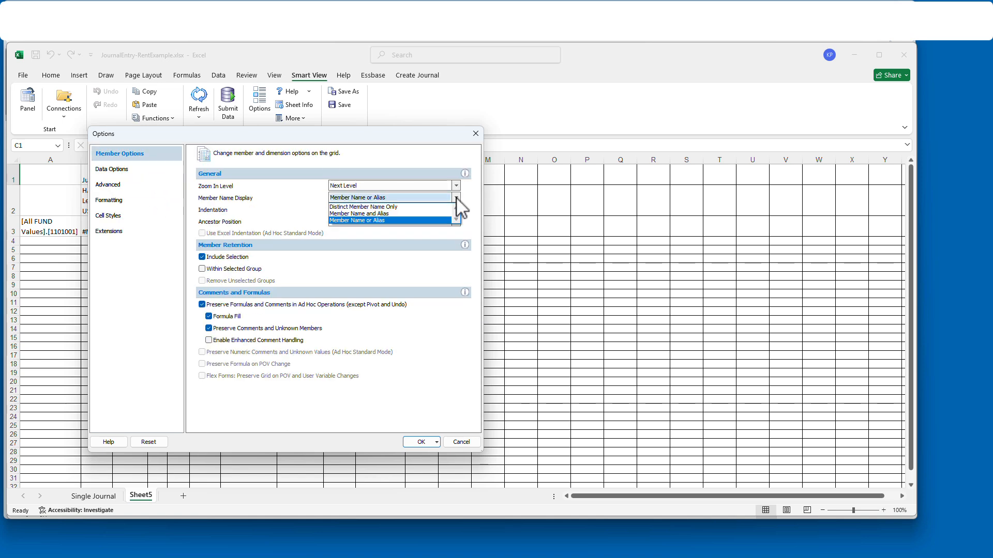
{"action": "left_click", "coordinate": [390, 219]}
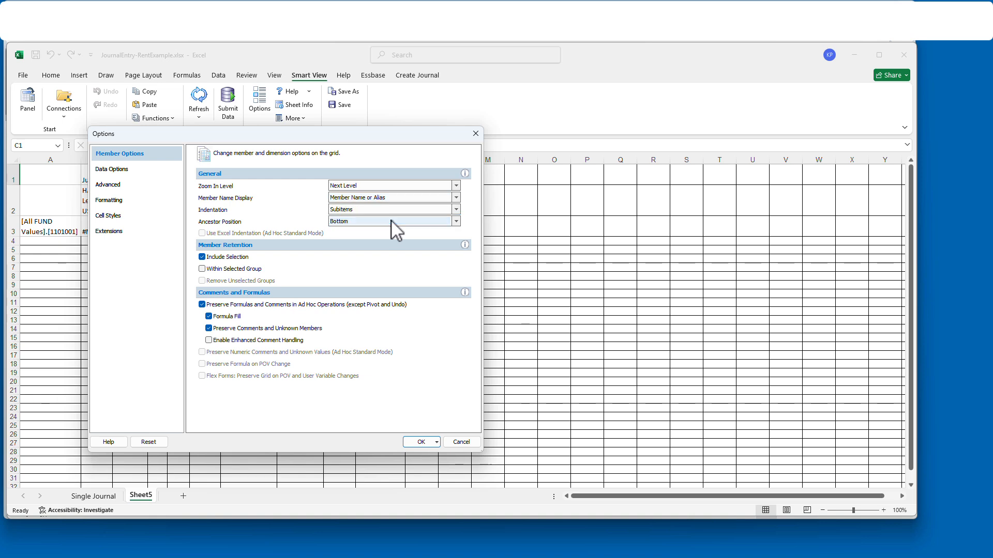
{"action": "left_click", "coordinate": [420, 442]}
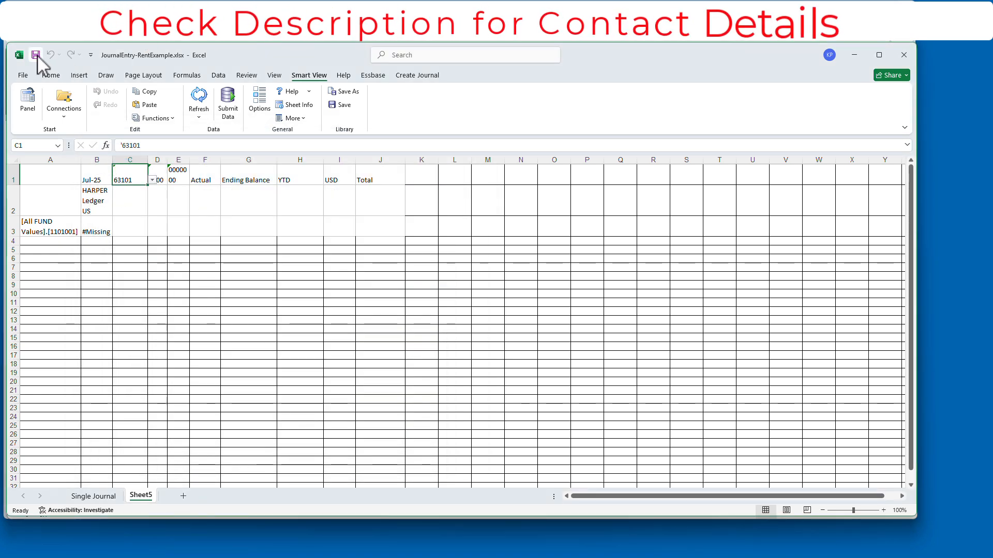
- Refresh the grid to get 0 for fund 1101001, then return to Single Journal
{"action": "left_click", "coordinate": [200, 103]}
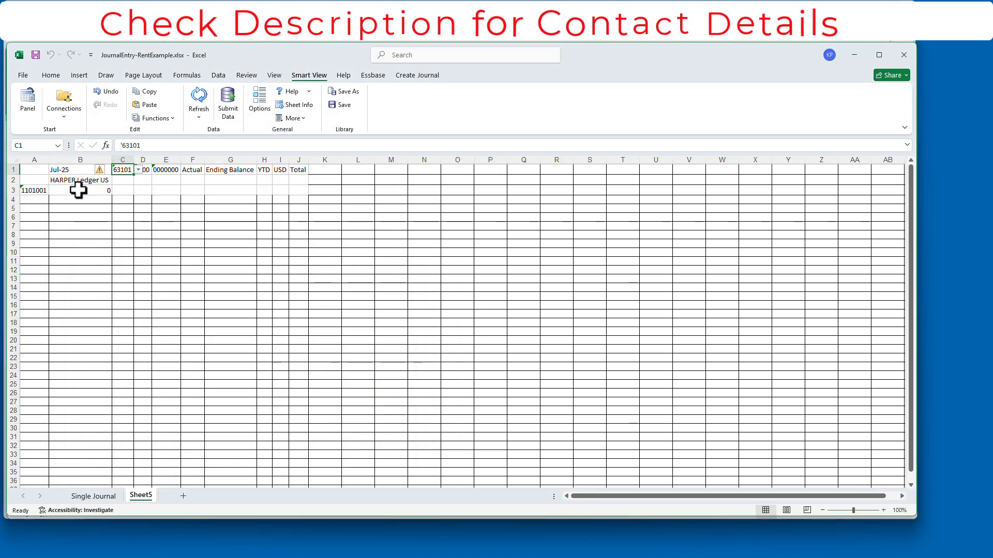
{"action": "left_click", "coordinate": [80, 191]}
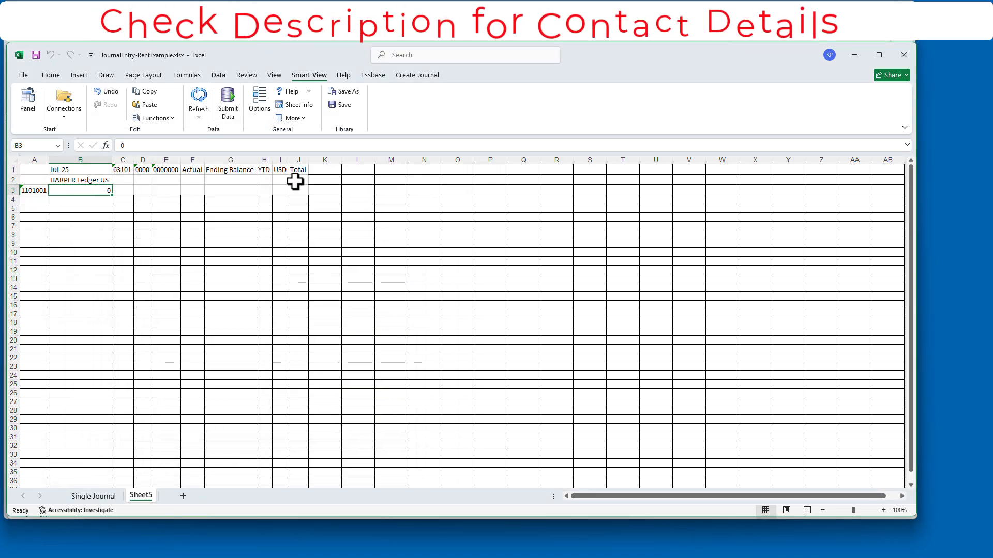
{"action": "left_click", "coordinate": [94, 496]}
{"action": "left_click", "coordinate": [885, 511]}
{"action": "left_click", "coordinate": [884, 511]}
- Submit the two-line 120,000 rent journal from the Create Journal ribbon
{"action": "left_click_drag", "start_coordinate": [698, 381], "coordinate": [162, 375]}
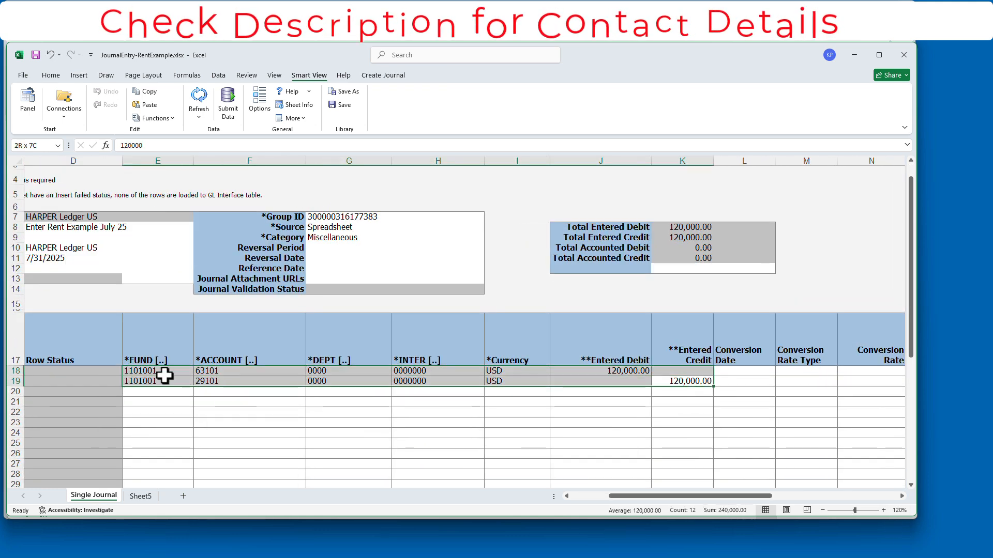
{"action": "left_click", "coordinate": [59, 228]}
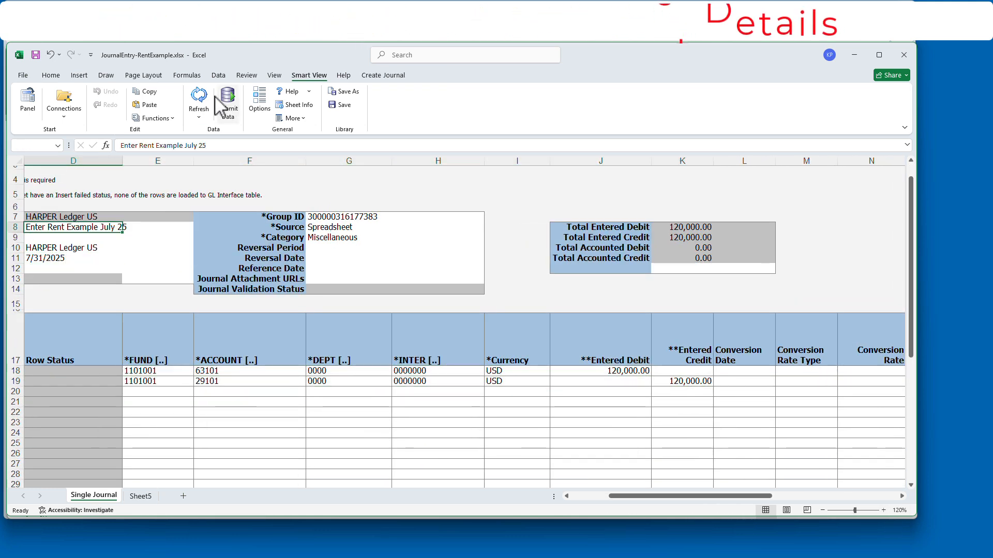
{"action": "left_click", "coordinate": [383, 75]}
{"action": "left_click", "coordinate": [153, 101]}
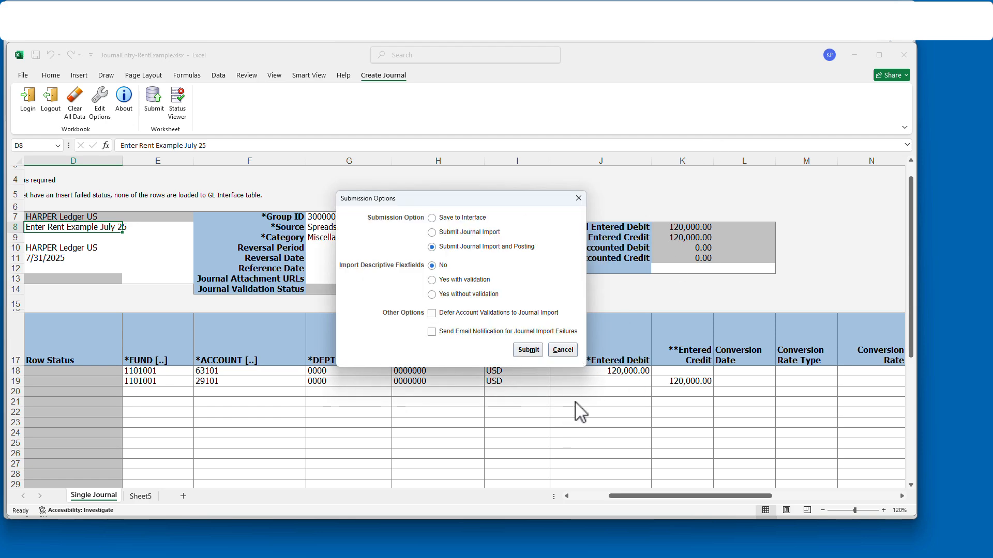
{"action": "left_click", "coordinate": [563, 350]}
{"action": "left_click", "coordinate": [595, 497]}
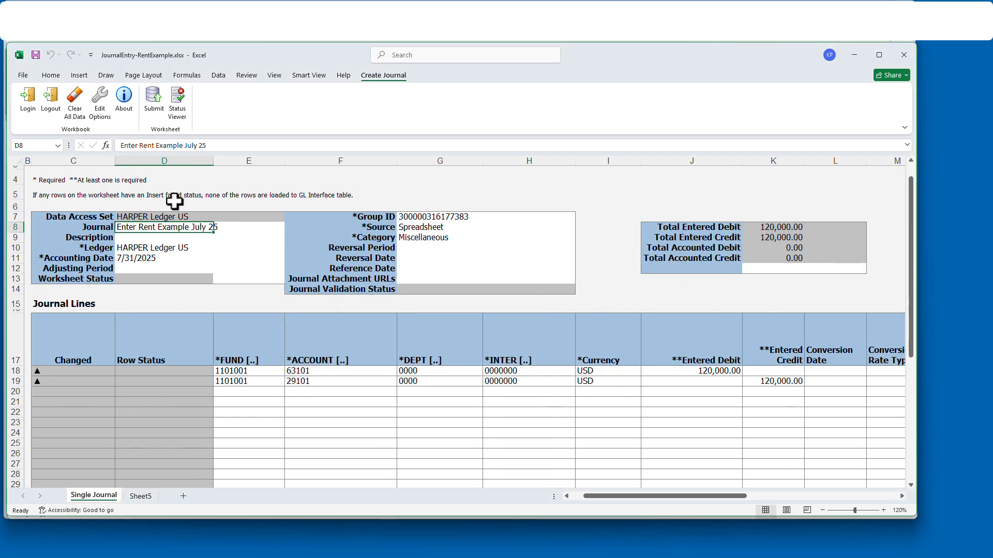
{"action": "left_click", "coordinate": [154, 103]}
{"action": "left_click", "coordinate": [535, 352]}
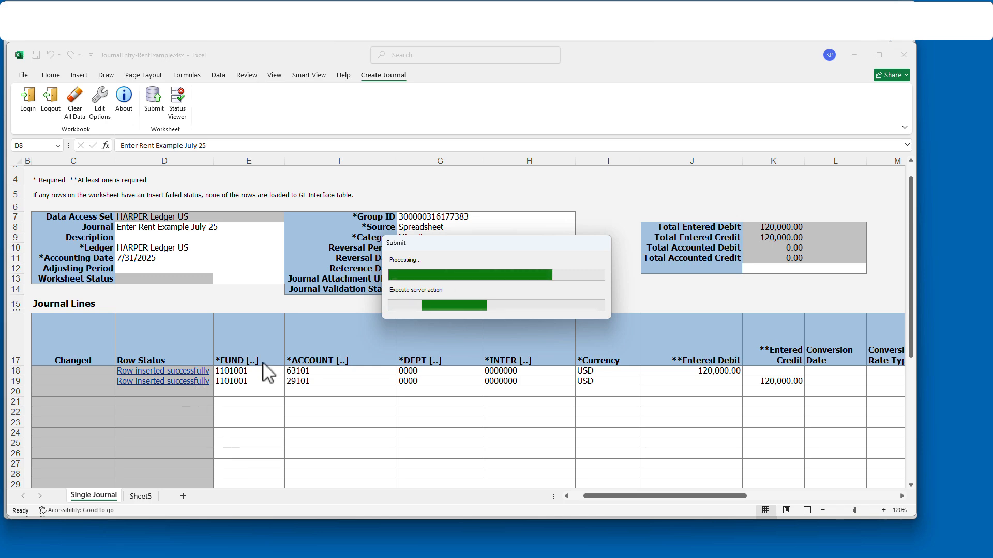
- Refresh Sheet5's query and confirm the 120000 Jul-25 balance for account 63101
{"action": "left_click", "coordinate": [379, 288]}
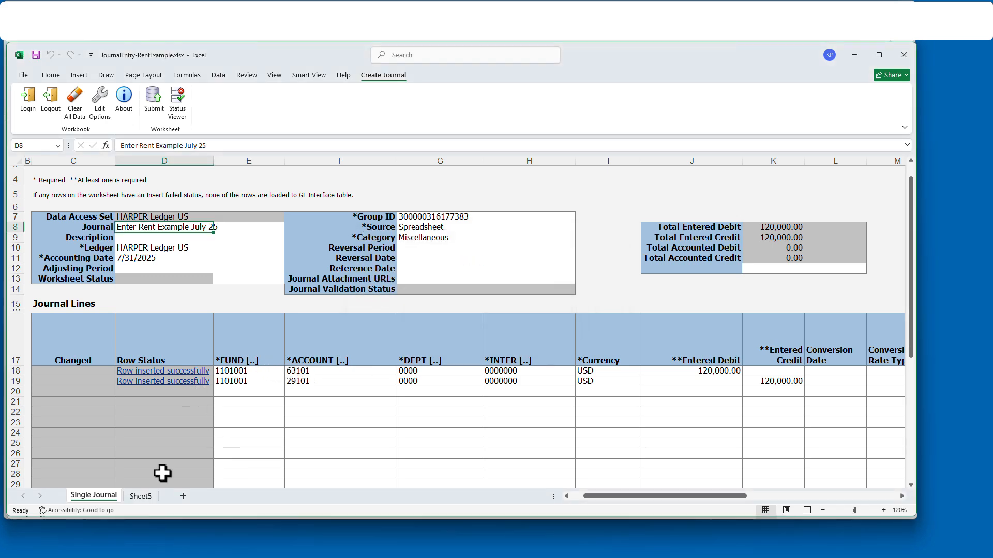
{"action": "left_click", "coordinate": [140, 496]}
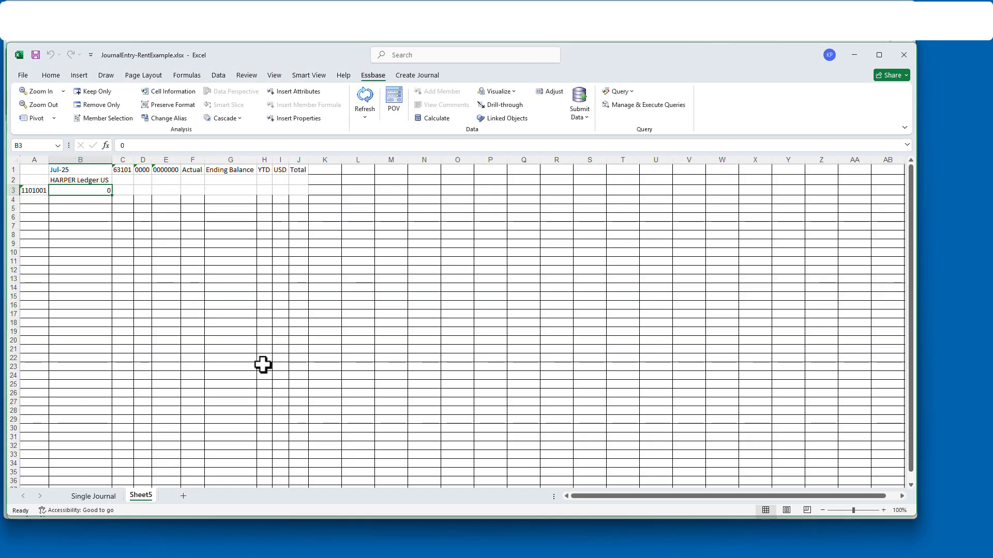
{"action": "left_click", "coordinate": [360, 100]}
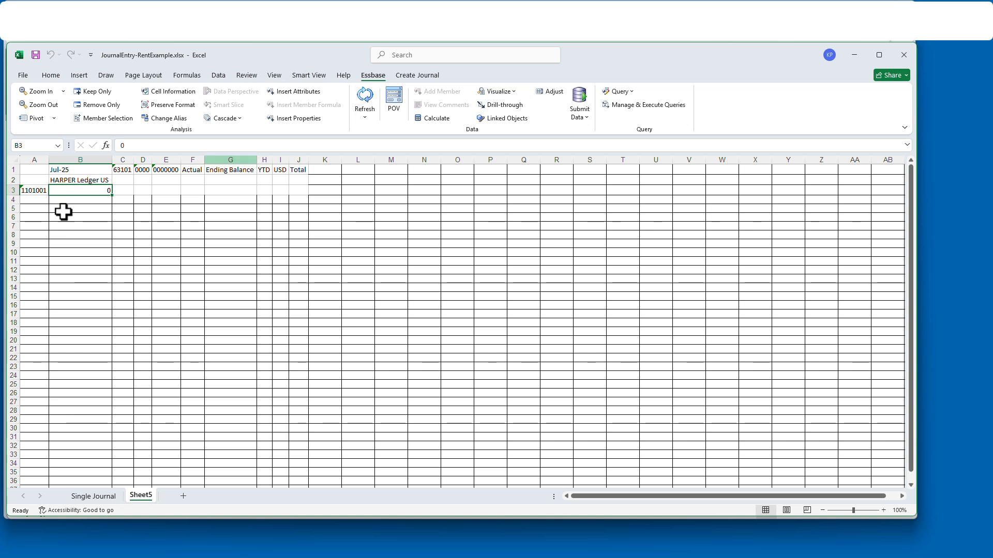
{"action": "left_click", "coordinate": [368, 99]}
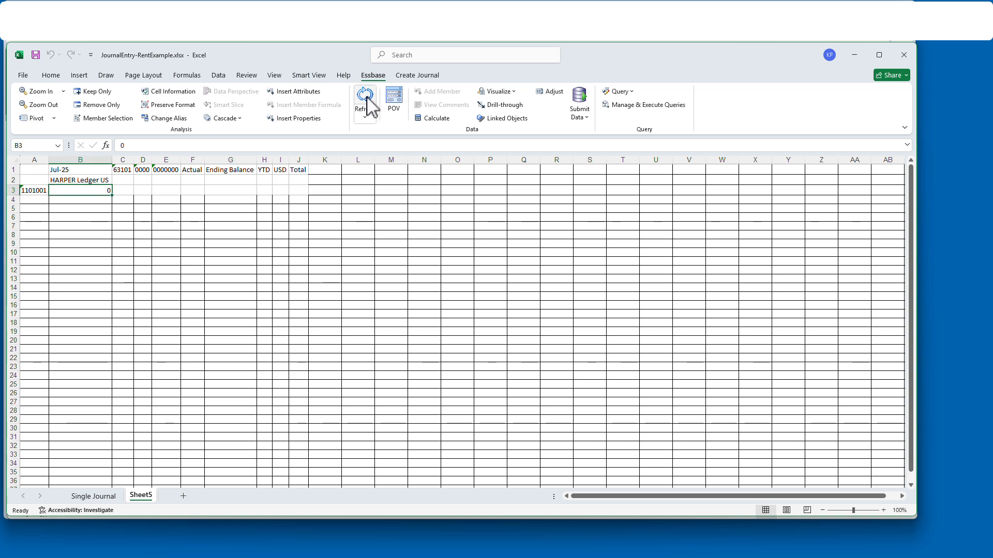
{"action": "left_click", "coordinate": [883, 510]}
{"action": "left_click", "coordinate": [883, 510]}
{"action": "left_click", "coordinate": [883, 511]}
{"action": "left_click", "coordinate": [883, 510]}
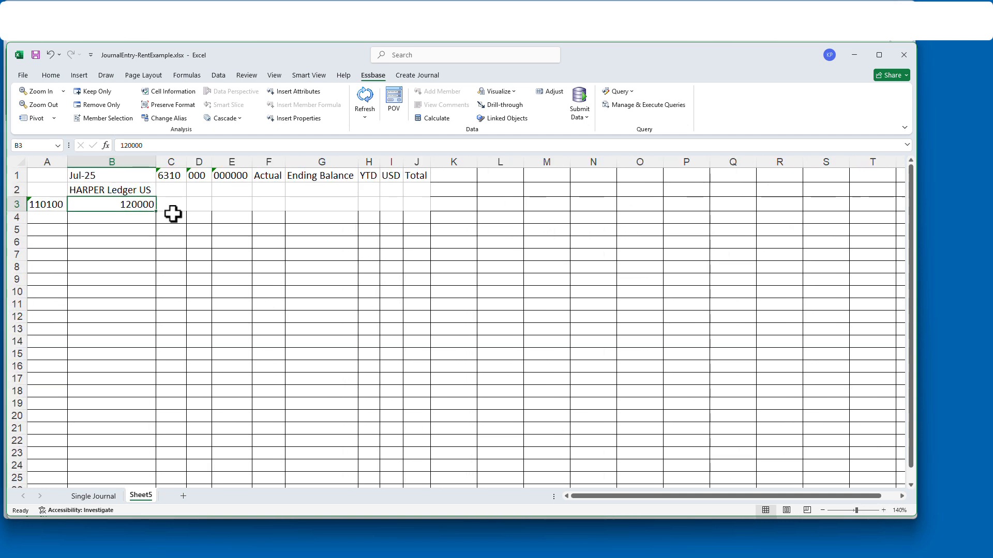
{"action": "left_click", "coordinate": [107, 498]}
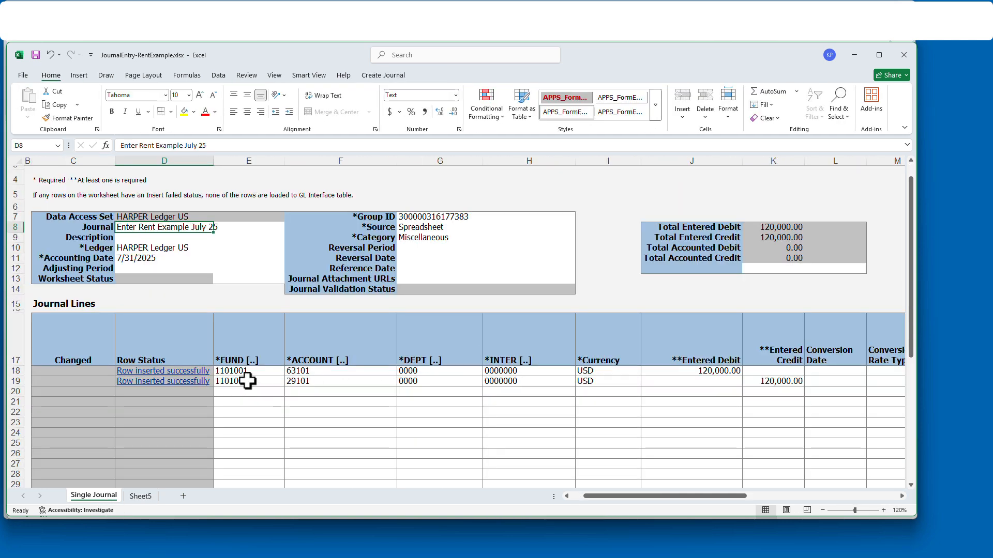
{"action": "left_click", "coordinate": [139, 496]}
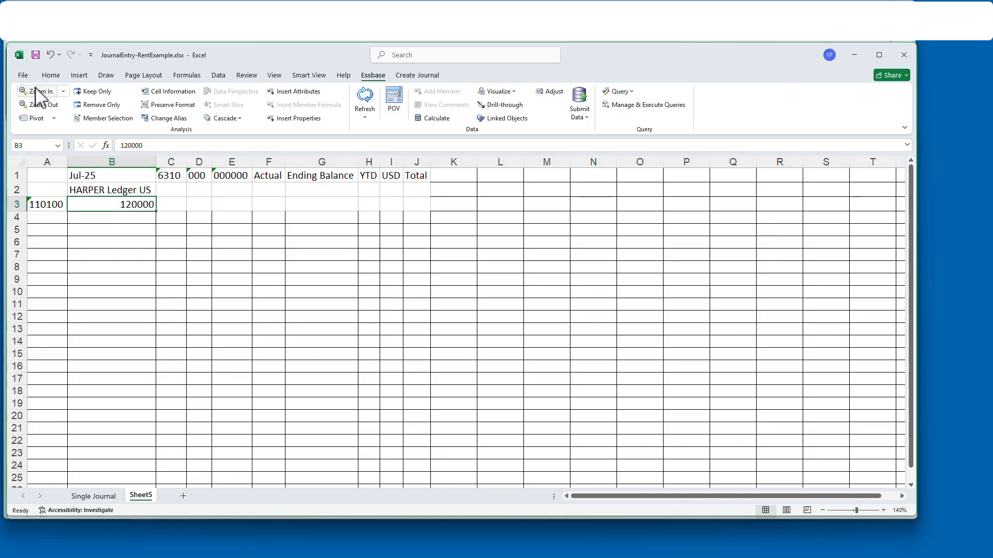
{"action": "left_click", "coordinate": [93, 497]}
{"action": "left_click", "coordinate": [23, 75]}
- Save the workbook in OperaDL as JournalEntry-AllocateRentExp.xlsx
{"action": "left_click", "coordinate": [48, 213]}
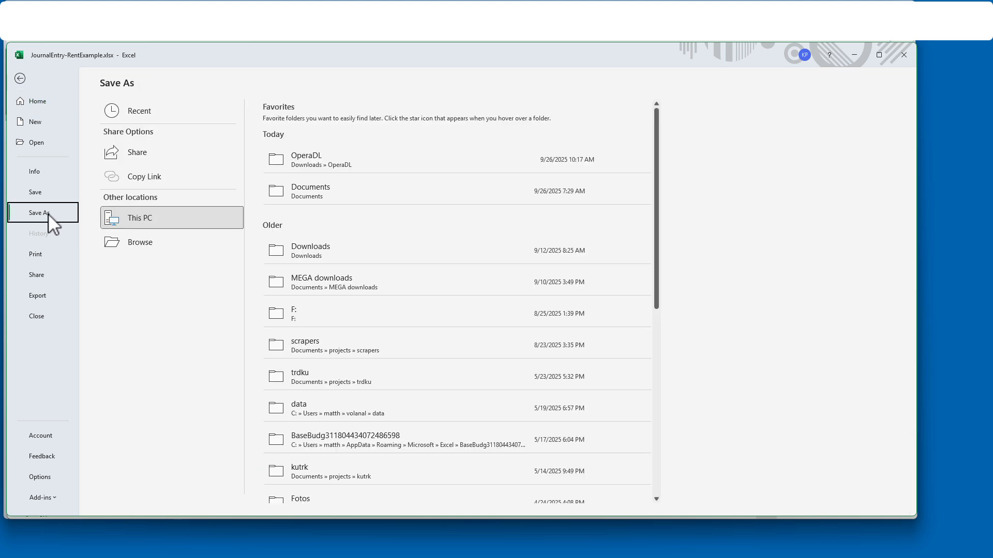
{"action": "left_click", "coordinate": [140, 243]}
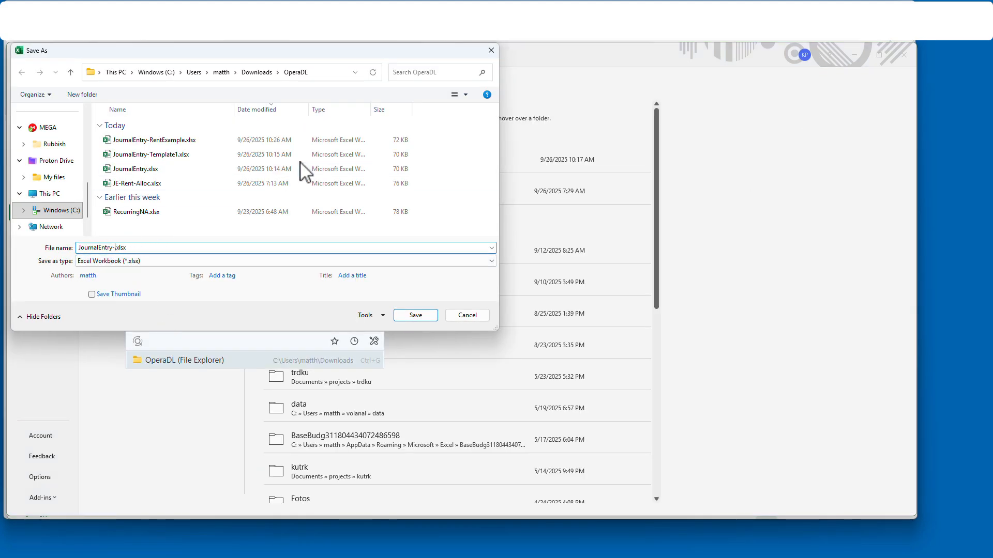
{"action": "type", "text": "teRentExp"}
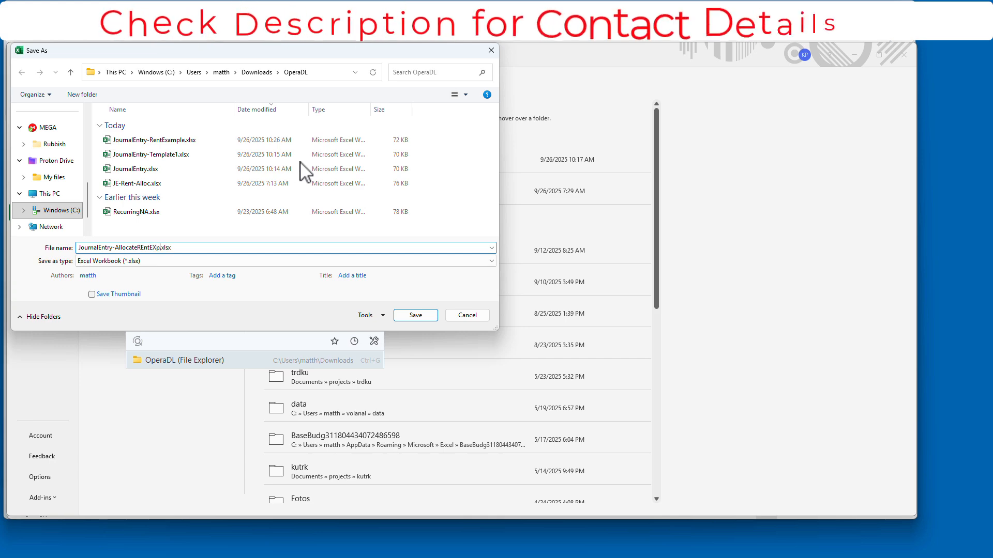
{"action": "key", "text": "Return"}
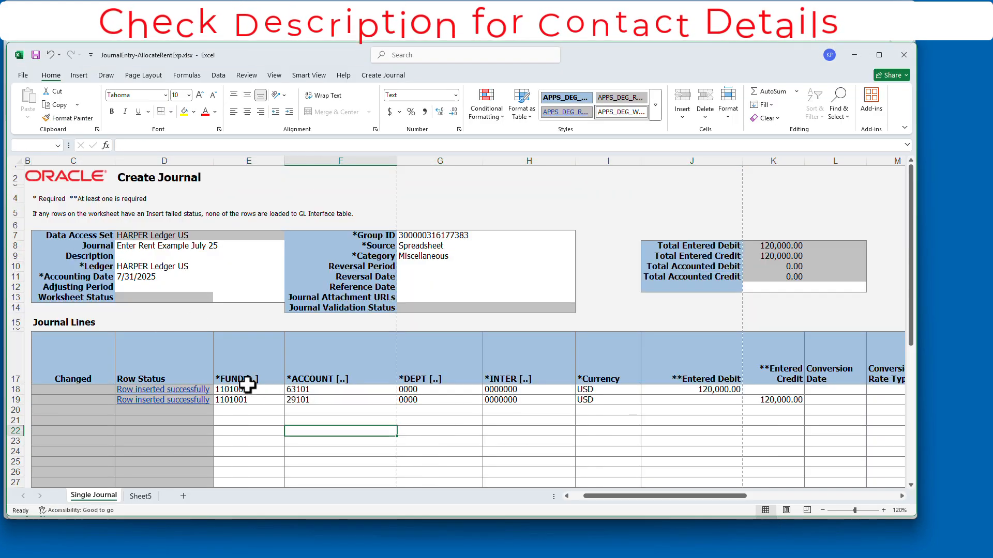
- Clear line 19 and line 18's debit, and link line 18's credit to =Sheet5!B3
{"action": "left_click_drag", "start_coordinate": [259, 400], "coordinate": [753, 398]}
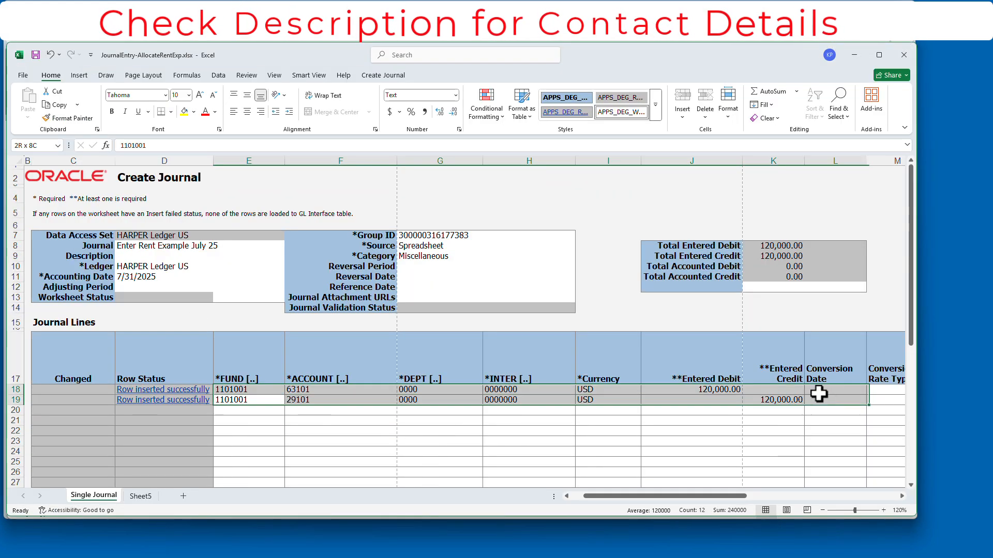
{"action": "key", "text": "Delete"}
{"action": "left_click", "coordinate": [713, 389]}
{"action": "key", "text": "Delete"}
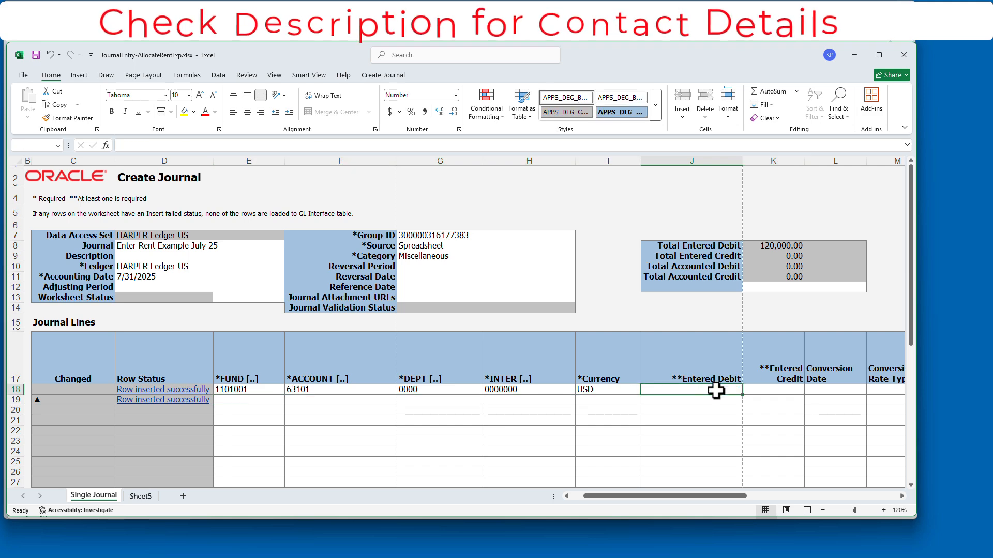
{"action": "left_click", "coordinate": [773, 390]}
{"action": "type", "text": "="}
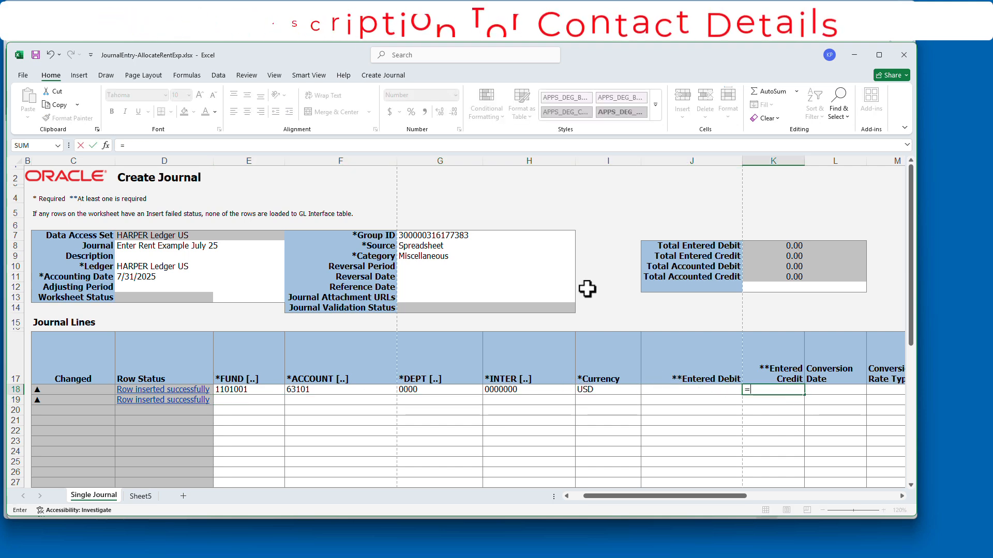
{"action": "left_click", "coordinate": [140, 496]}
{"action": "key", "text": "Return"}
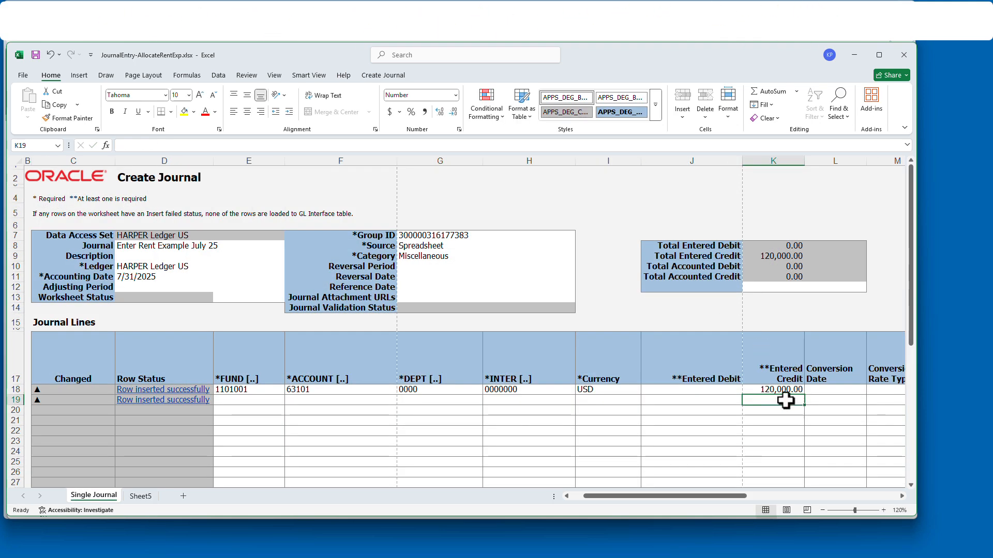
- Copy line 18's fund-through-currency values into rows 19–40
{"action": "left_click_drag", "start_coordinate": [230, 392], "coordinate": [603, 392]}
{"action": "key", "text": "ctrl+c"}
{"action": "scroll", "coordinate": [495, 414], "scroll_direction": "down", "scroll_amount": 5}
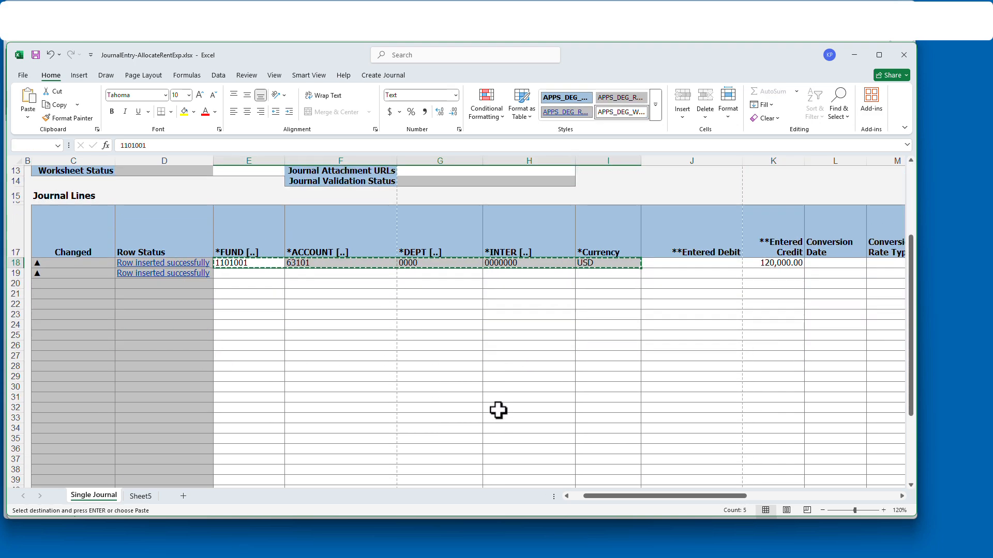
{"action": "left_click_drag", "start_coordinate": [253, 237], "coordinate": [252, 397]}
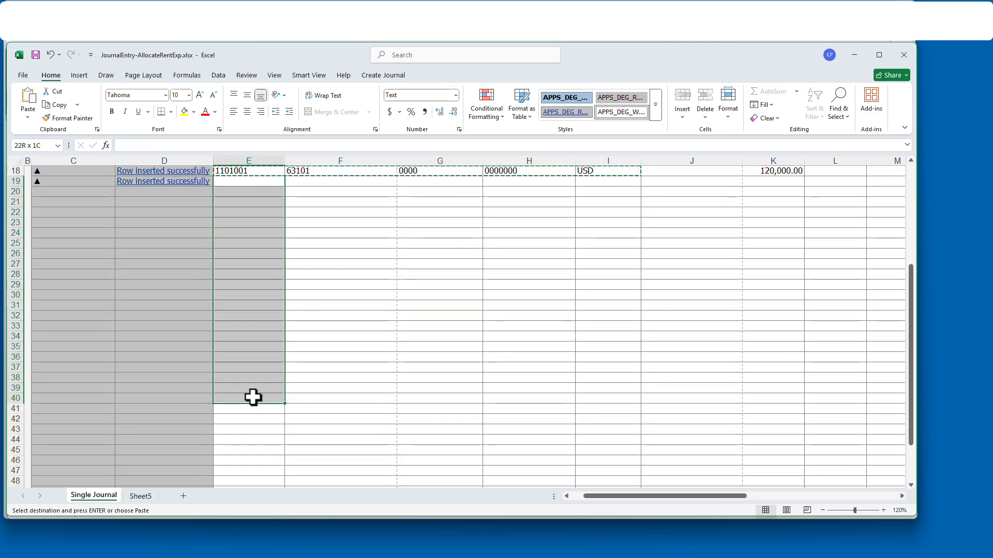
{"action": "key", "text": "Return"}
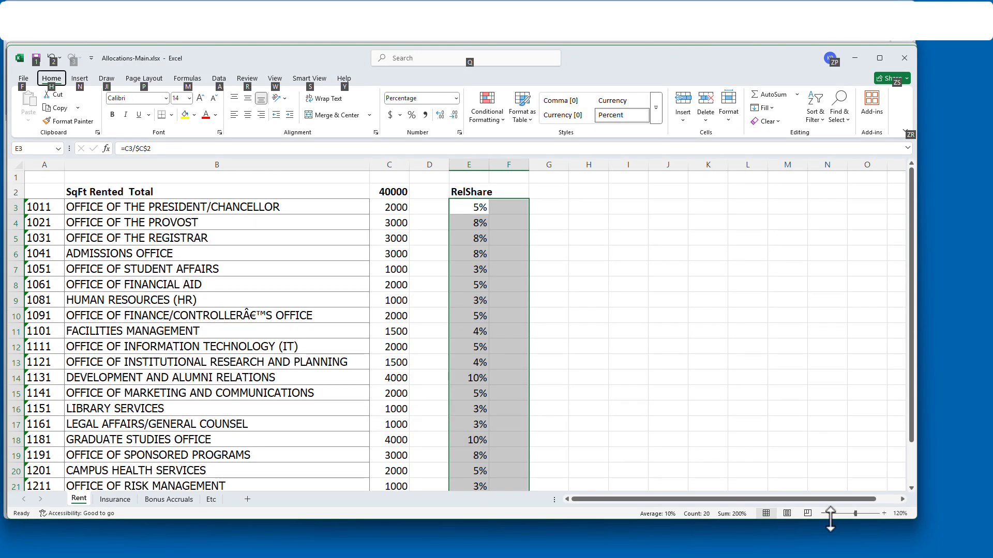
- Paste department codes 1011–1211 from Allocations-Main as values starting at G19
{"action": "left_click", "coordinate": [824, 513]}
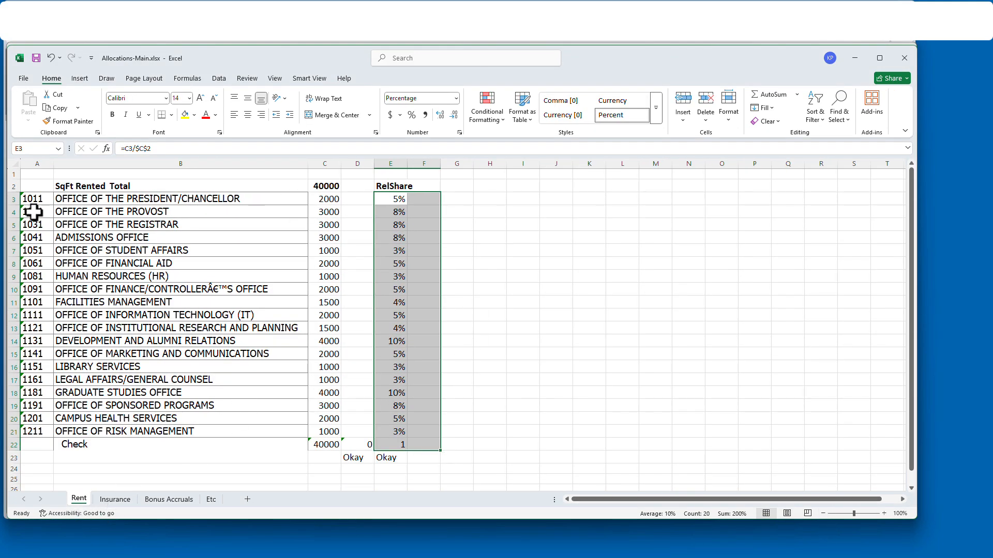
{"action": "left_click_drag", "start_coordinate": [33, 200], "coordinate": [34, 427]}
{"action": "key", "text": "ctrl+c"}
{"action": "key", "text": "alt+Tab"}
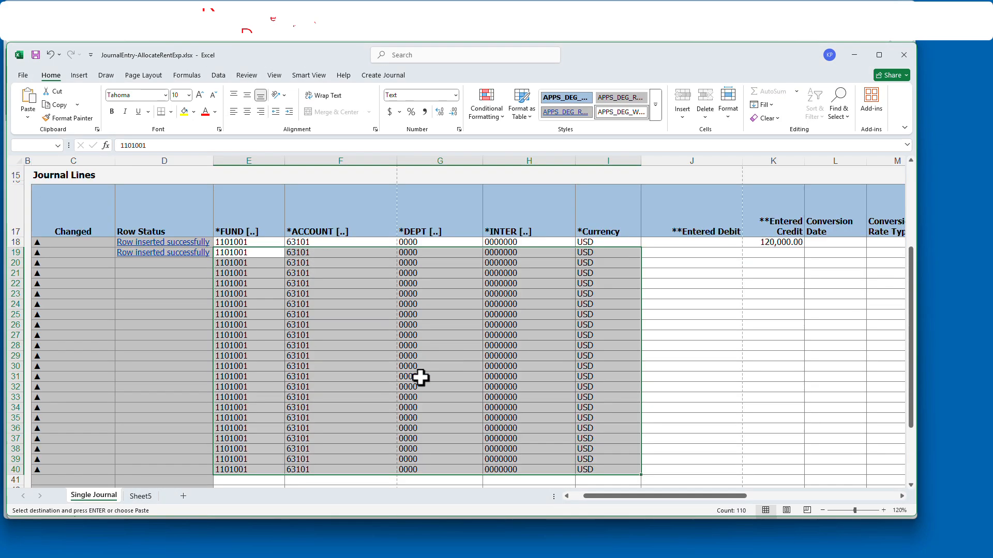
{"action": "scroll", "coordinate": [420, 378], "scroll_direction": "up", "scroll_amount": 1}
{"action": "left_click", "coordinate": [428, 284]}
{"action": "left_click", "coordinate": [28, 118]}
{"action": "left_click", "coordinate": [31, 193]}
- Clear the surplus journal rows 38–40 (E38:I40)
{"action": "scroll", "coordinate": [441, 350], "scroll_direction": "down", "scroll_amount": 3}
{"action": "left_click", "coordinate": [241, 347]}
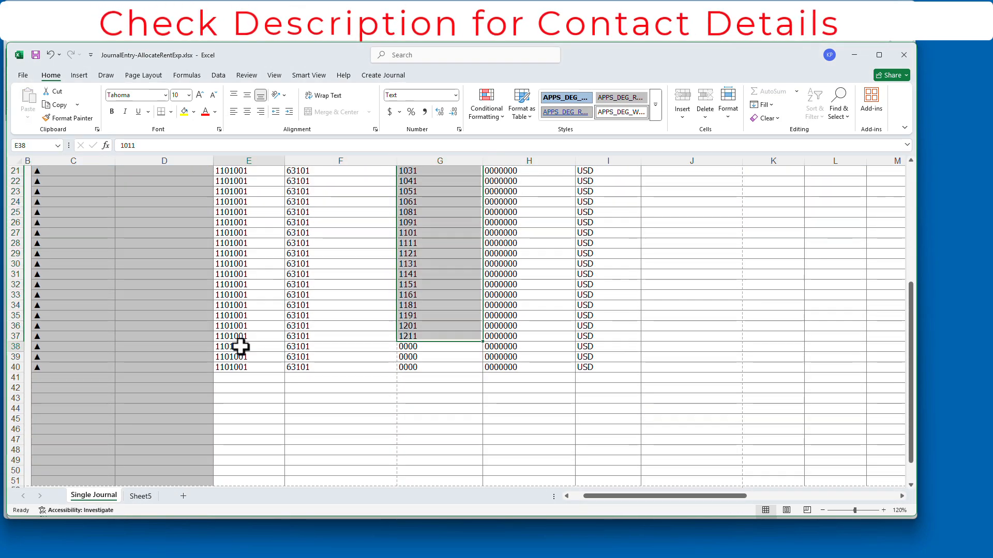
{"action": "left_click_drag", "start_coordinate": [241, 347], "coordinate": [603, 362]}
{"action": "key", "text": "Delete"}
{"action": "left_click_drag", "start_coordinate": [67, 343], "coordinate": [67, 377]}
{"action": "scroll", "coordinate": [424, 270], "scroll_direction": "up", "scroll_amount": 2}
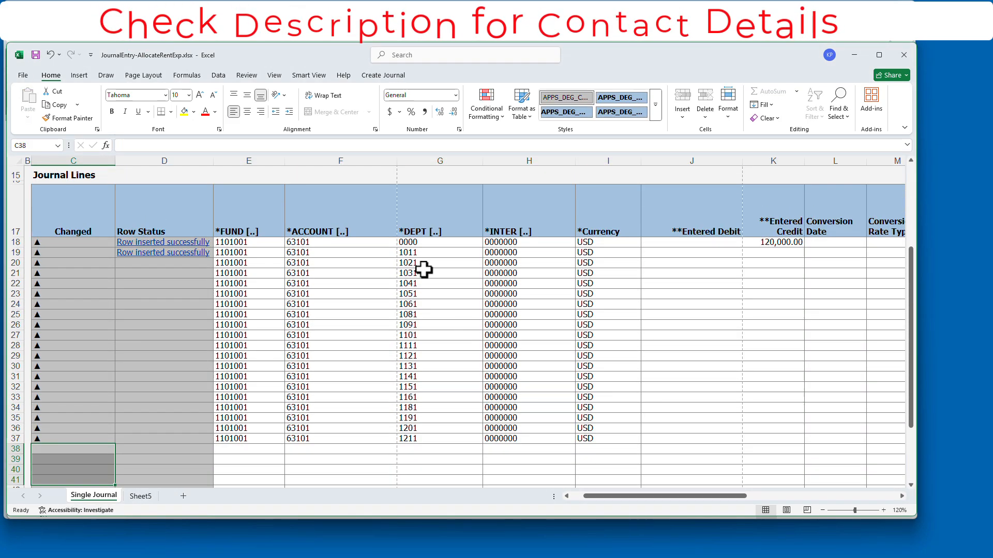
- Start a formula in J19 for line 19's debit amount
{"action": "left_click", "coordinate": [685, 253]}
{"action": "type", "text": "="}
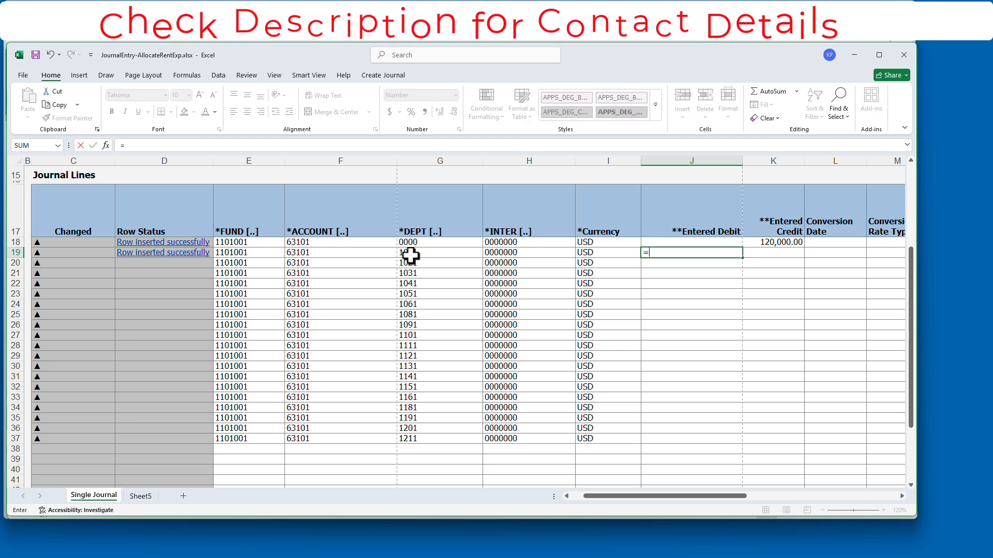
{"action": "key", "text": "ctrl+Tab"}
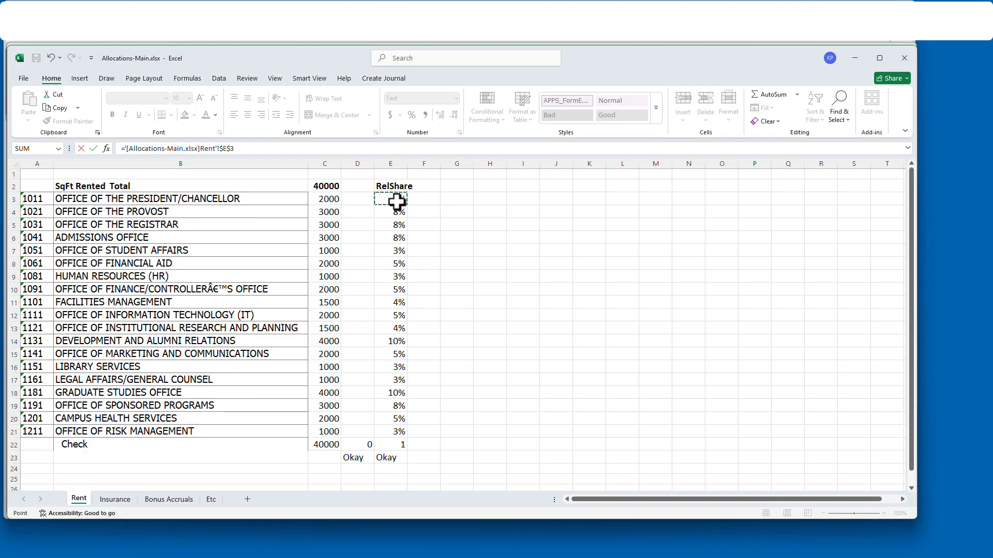
- Build J19's debit as the Rent share times the Sheet5 balance and fill it to J37
{"action": "type", "text": "*"}
{"action": "key", "text": "ctrl+Tab"}
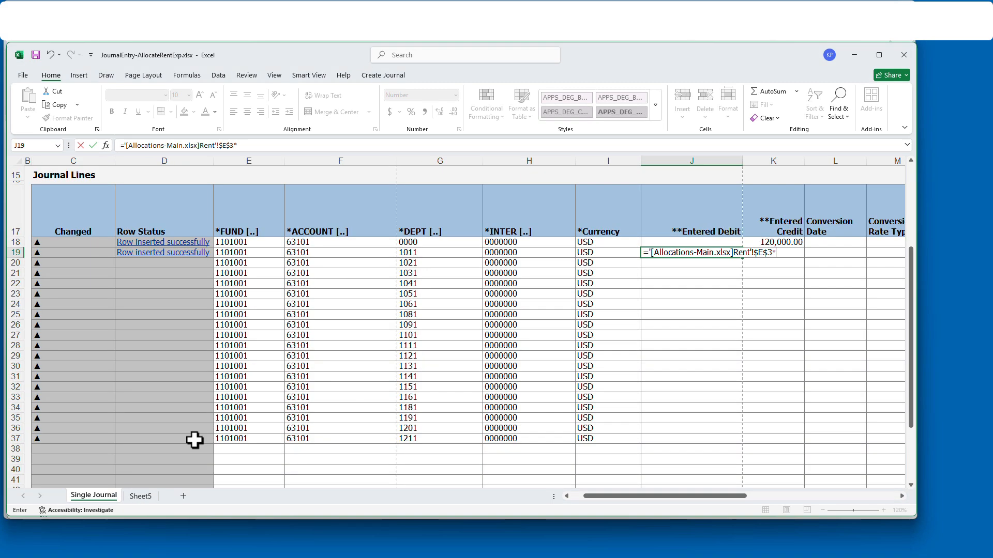
{"action": "left_click", "coordinate": [142, 497]}
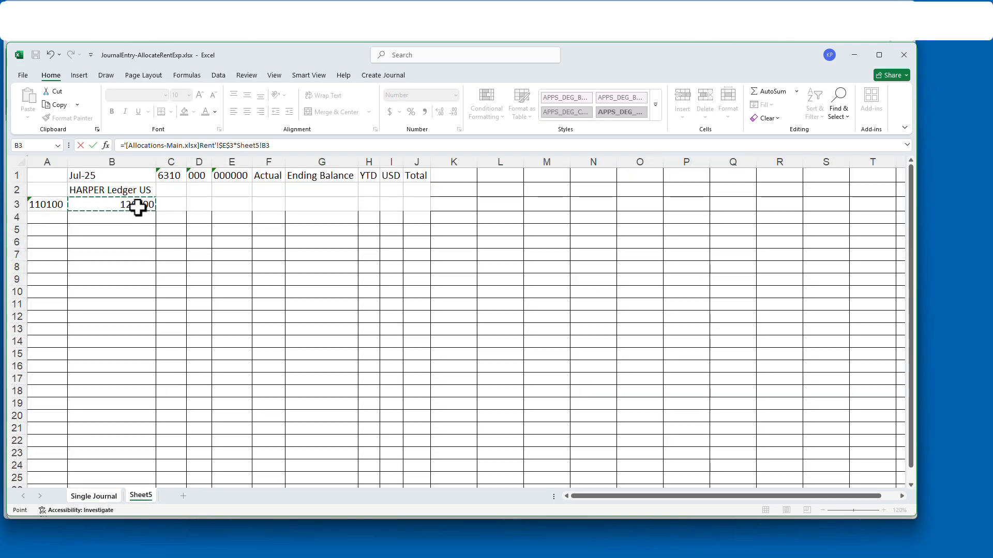
{"action": "key", "text": "Return"}
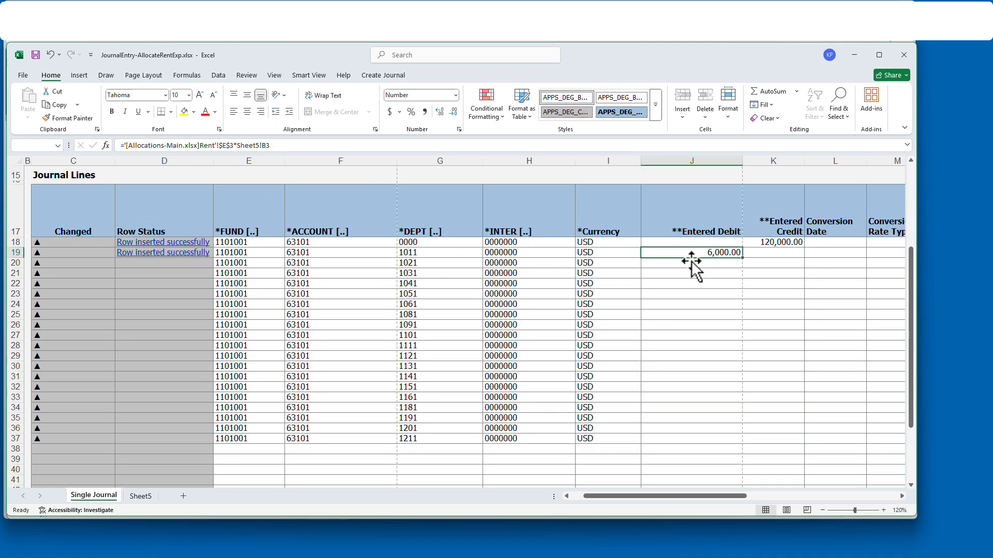
{"action": "left_click_drag", "start_coordinate": [723, 442], "coordinate": [724, 441]}
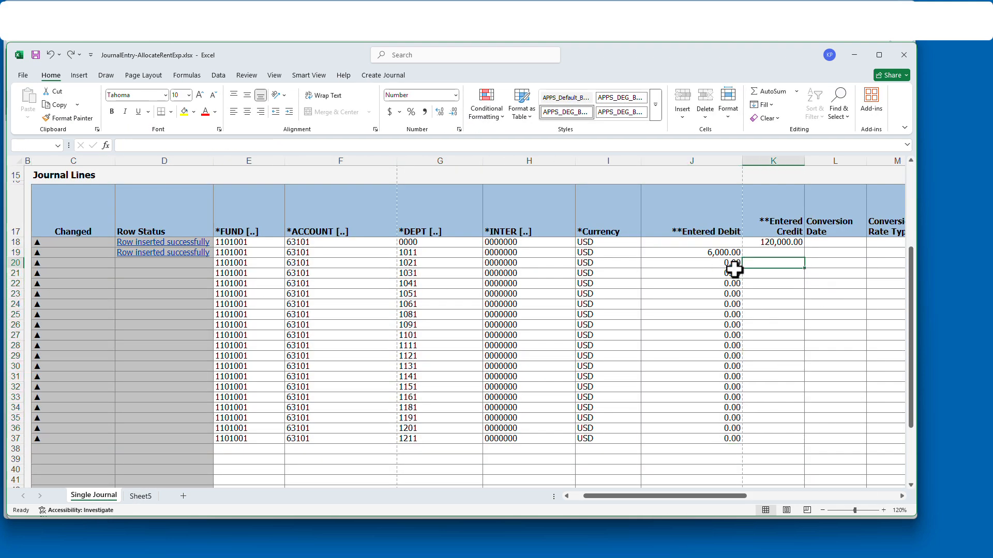
- Make the balance reference absolute (Sheet5!$B$3) and refill J19's formula down to J37
{"action": "left_click", "coordinate": [734, 266]}
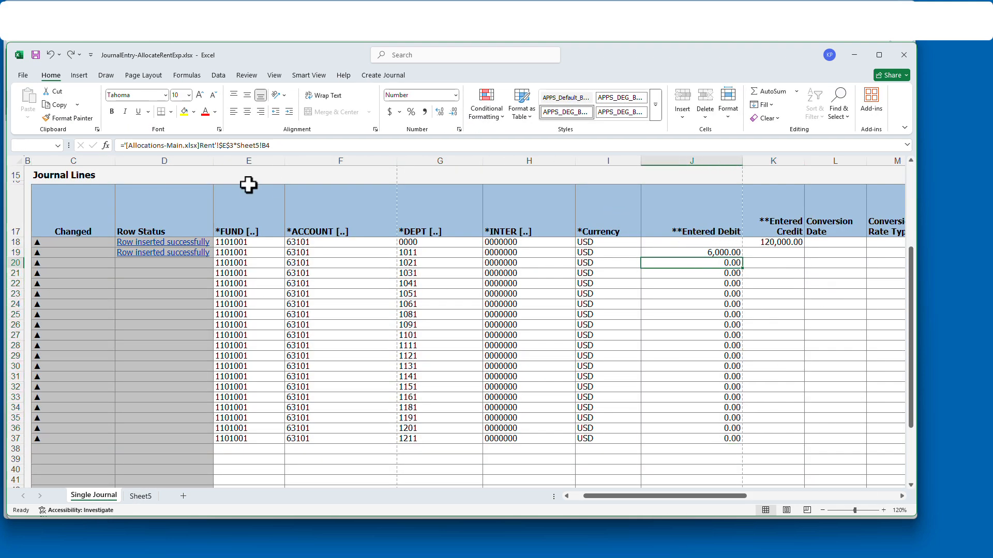
{"action": "left_click", "coordinate": [262, 145]}
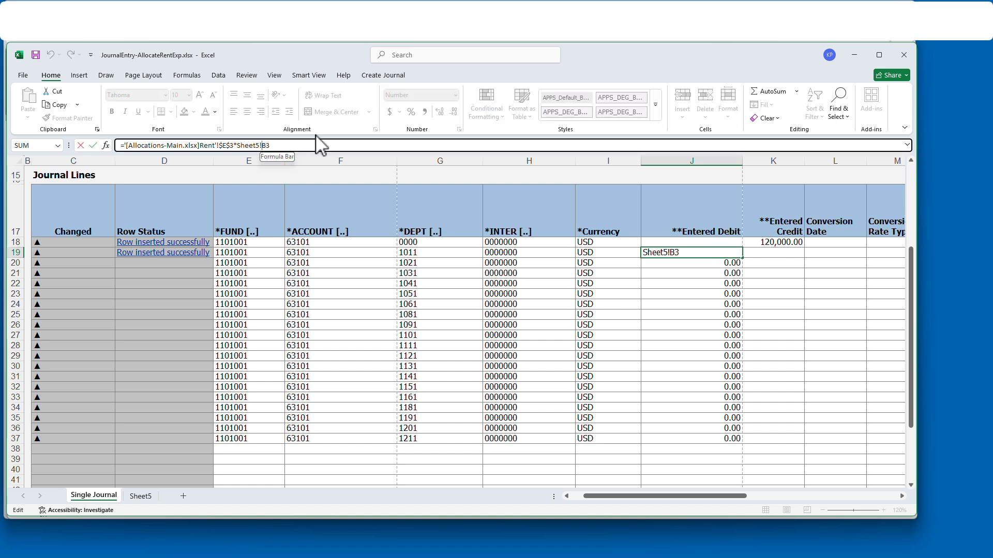
{"action": "type", "text": "$"}
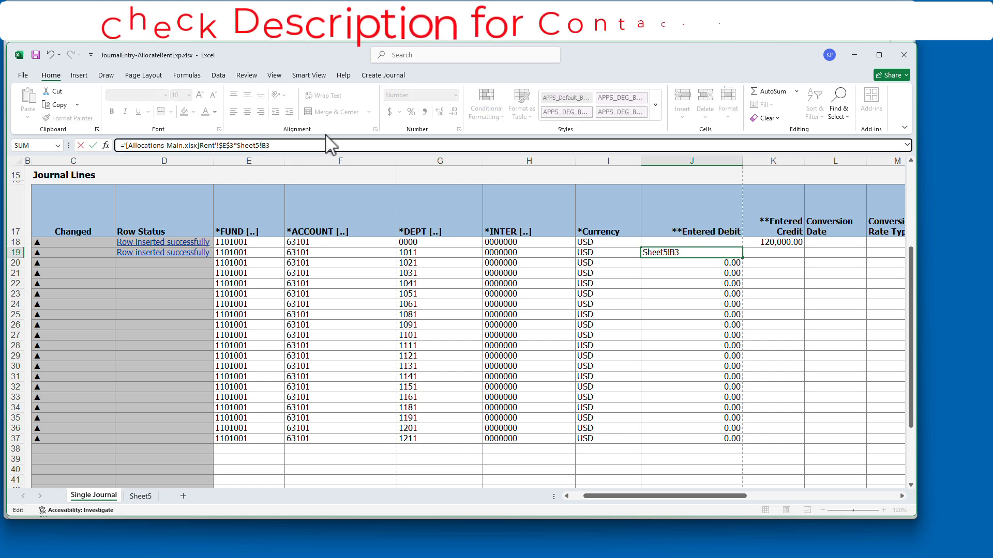
{"action": "key", "text": "Return"}
{"action": "left_click", "coordinate": [727, 253]}
{"action": "left_click_drag", "start_coordinate": [742, 257], "coordinate": [744, 445]}
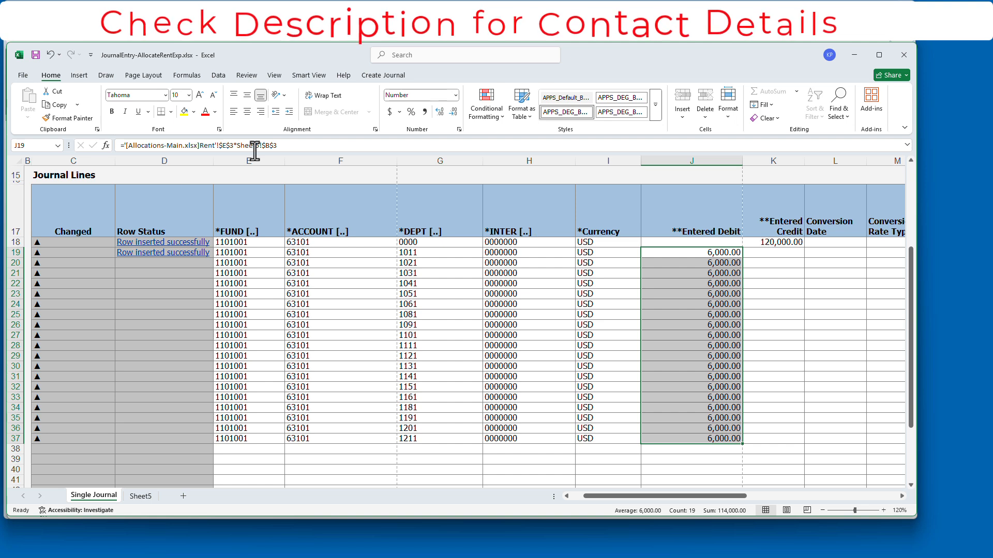
{"action": "left_click", "coordinate": [221, 146]}
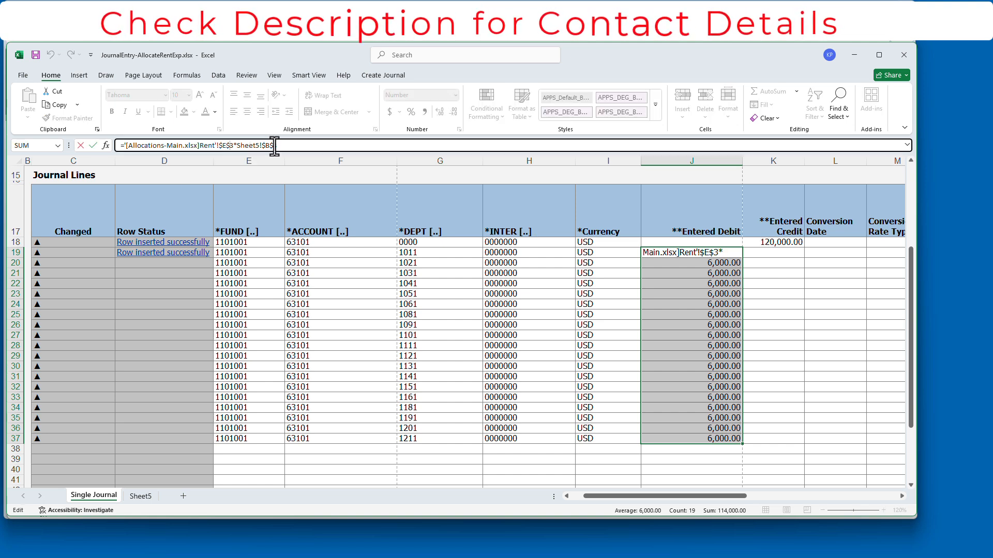
{"action": "key", "text": "Return"}
{"action": "left_click", "coordinate": [723, 253]}
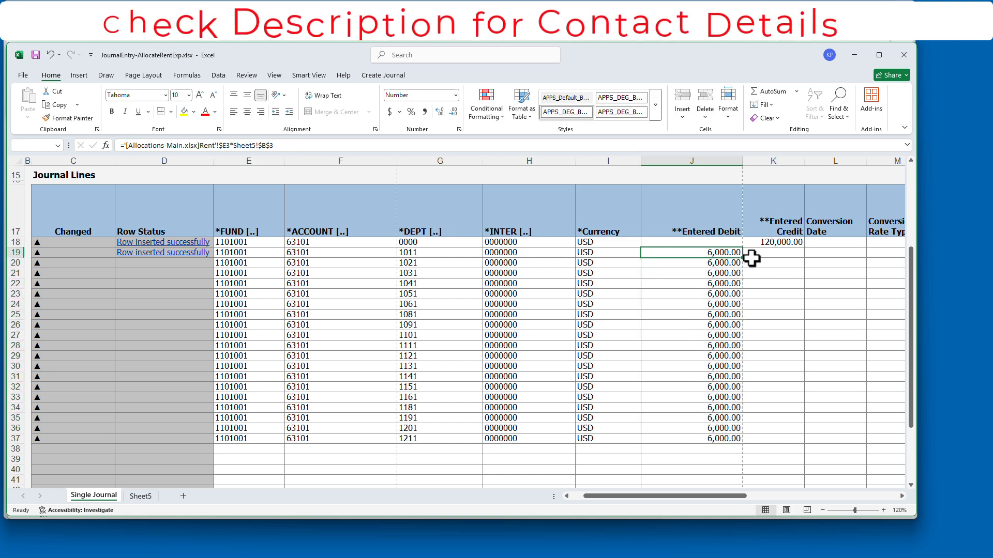
{"action": "left_click_drag", "start_coordinate": [743, 258], "coordinate": [716, 444]}
- AutoSum the debits in J38 to confirm they total 120,000
{"action": "left_click", "coordinate": [731, 452]}
{"action": "left_click", "coordinate": [764, 91]}
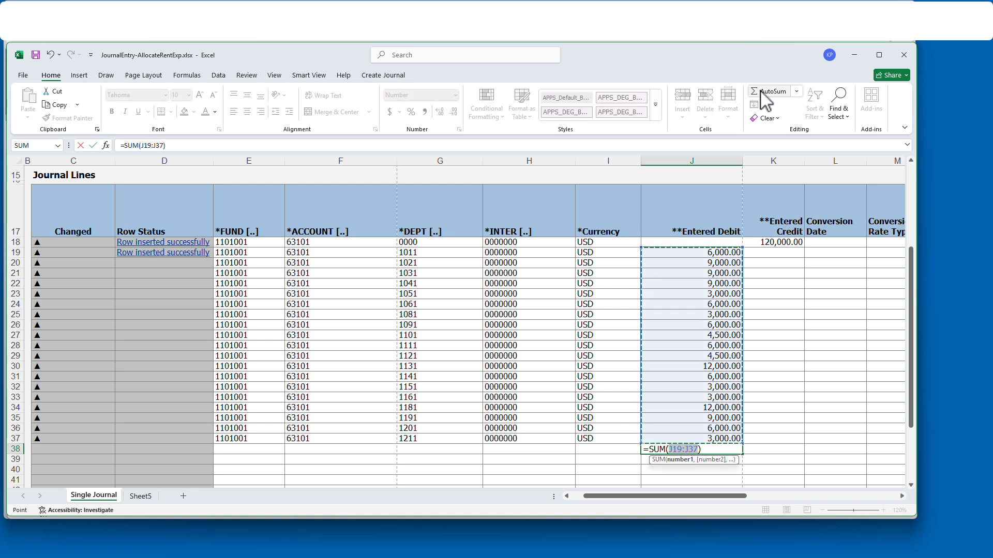
{"action": "key", "text": "Return"}
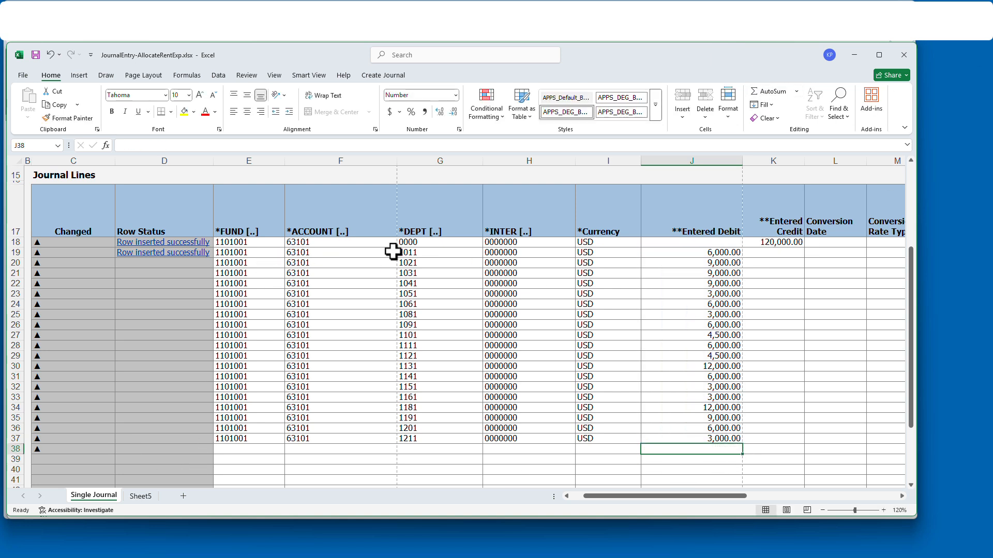
{"action": "left_click_drag", "start_coordinate": [695, 254], "coordinate": [696, 439]}
{"action": "left_click", "coordinate": [89, 449]}
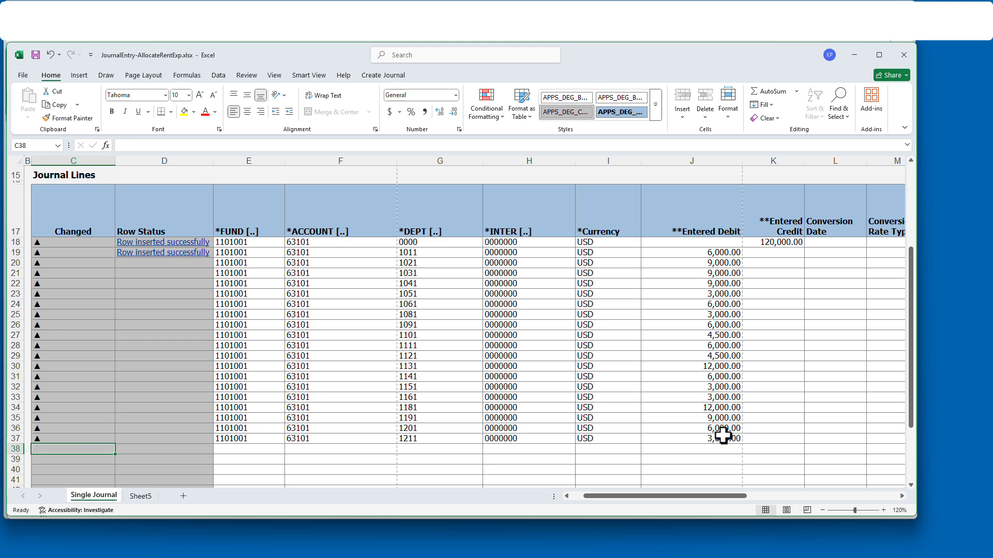
{"action": "scroll", "coordinate": [140, 320], "scroll_direction": "up", "scroll_amount": 5}
{"action": "left_click", "coordinate": [185, 247]}
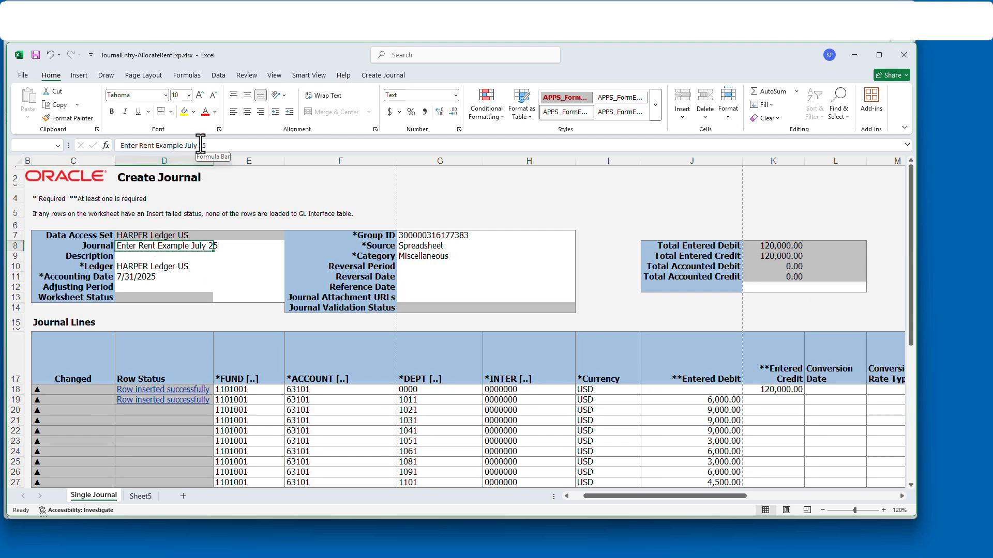
- Rename the journal 'Allocate Rent July 25' and set its category to Allocations
{"action": "left_click", "coordinate": [183, 147]}
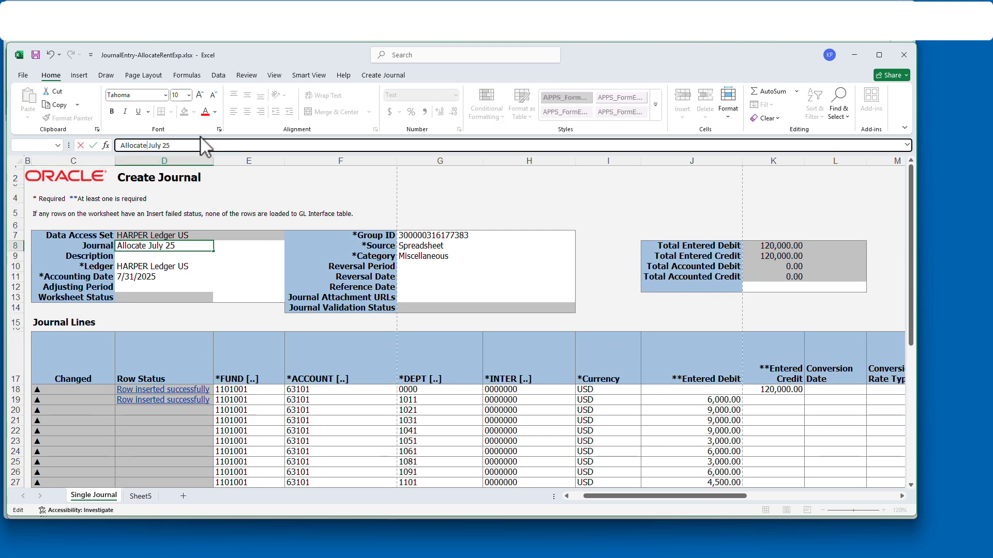
{"action": "key", "text": "Return"}
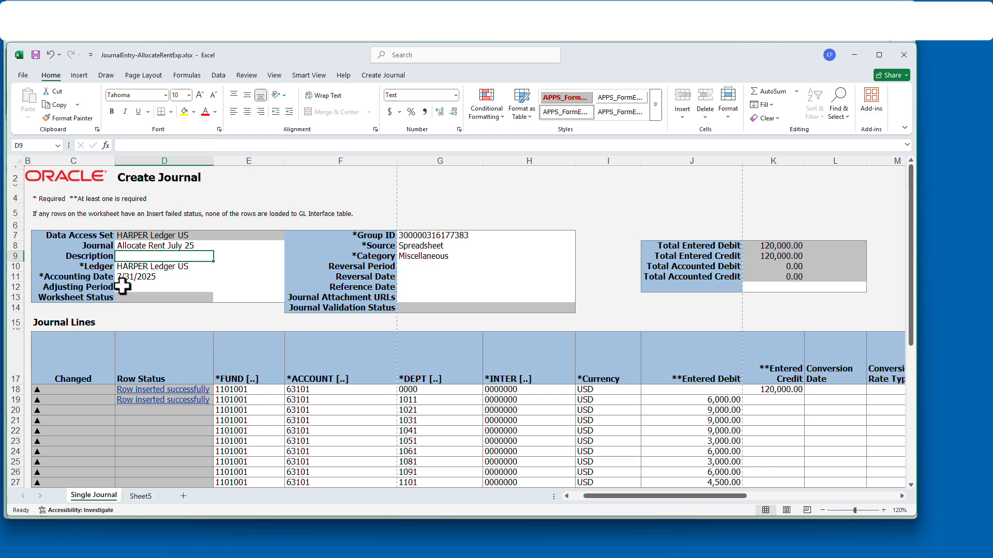
{"action": "left_click", "coordinate": [434, 255]}
{"action": "double_click", "coordinate": [462, 260]}
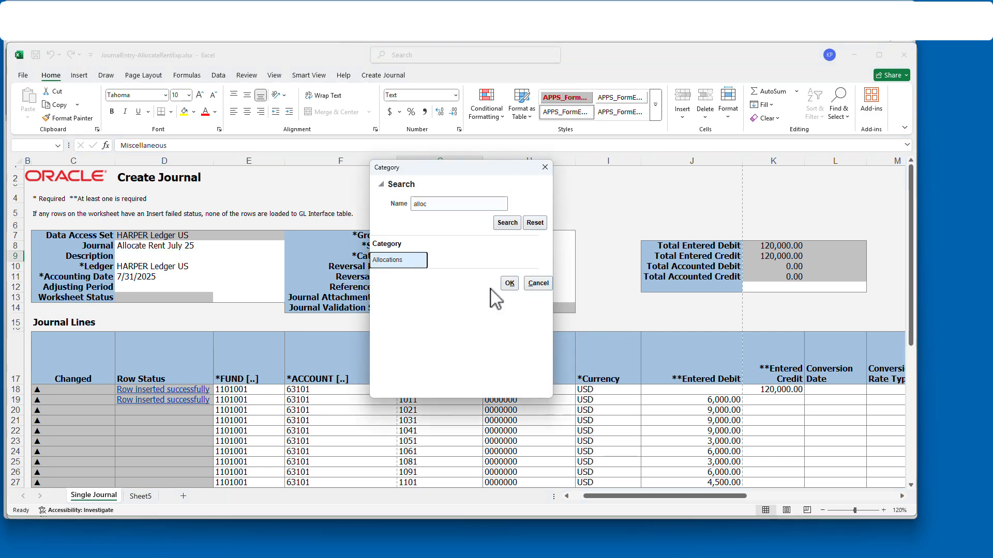
{"action": "left_click", "coordinate": [510, 283]}
{"action": "scroll", "coordinate": [286, 427], "scroll_direction": "down", "scroll_amount": 3}
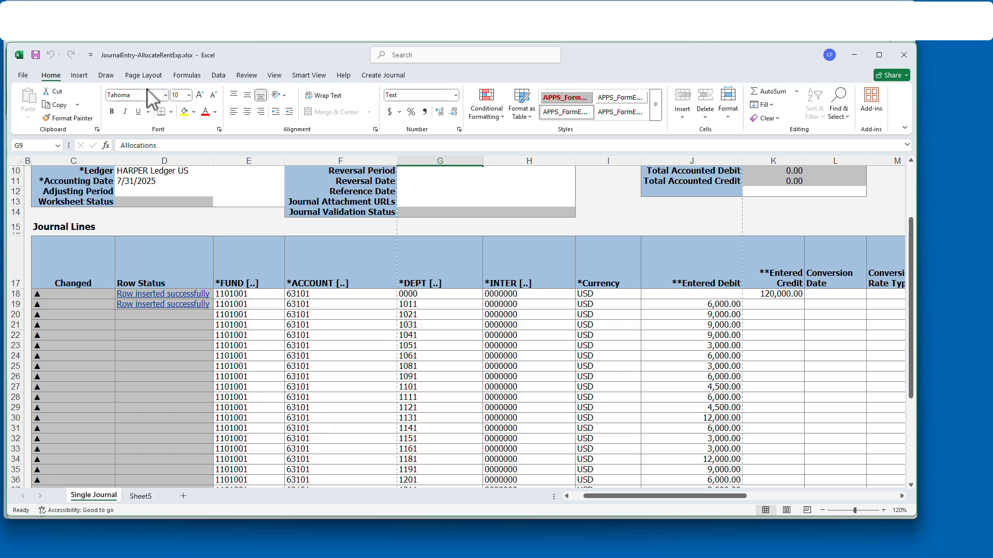
{"action": "scroll", "coordinate": [447, 241], "scroll_direction": "up", "scroll_amount": 3}
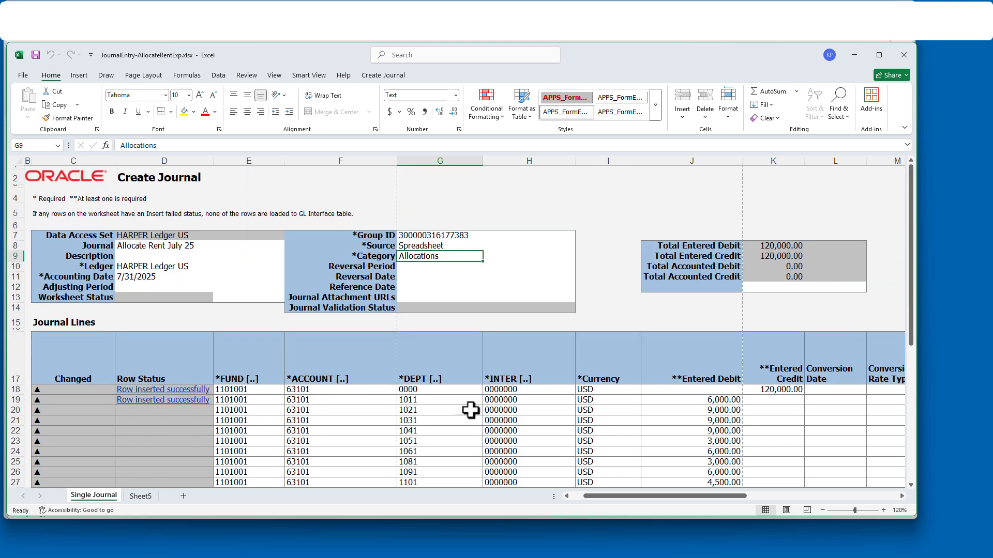
{"action": "scroll", "coordinate": [582, 432], "scroll_direction": "down", "scroll_amount": 5}
{"action": "scroll", "coordinate": [443, 472], "scroll_direction": "up", "scroll_amount": 2}
{"action": "left_click", "coordinate": [140, 497]}
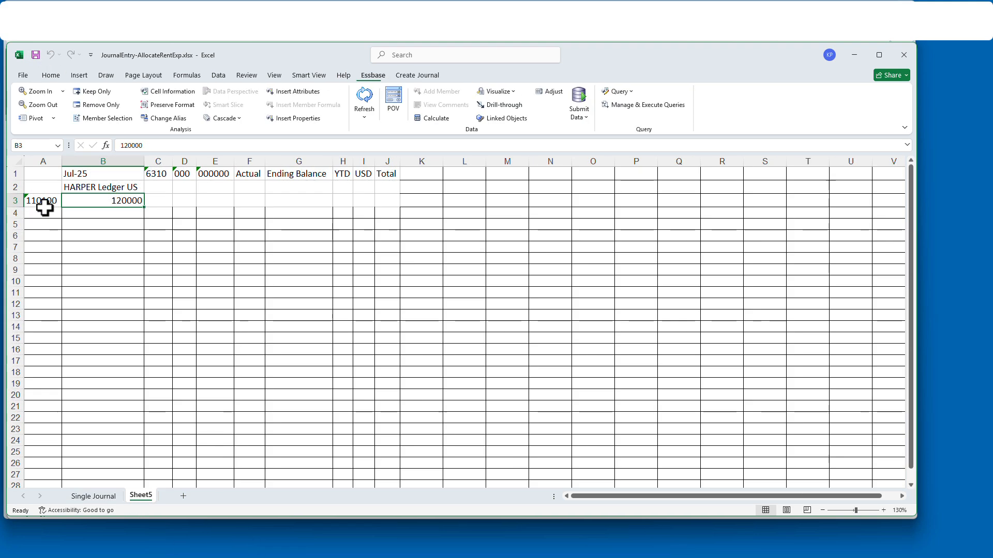
- Refresh Sheet5, then submit the journal for import and posting, with every row inserted successfully
{"action": "left_click", "coordinate": [365, 99]}
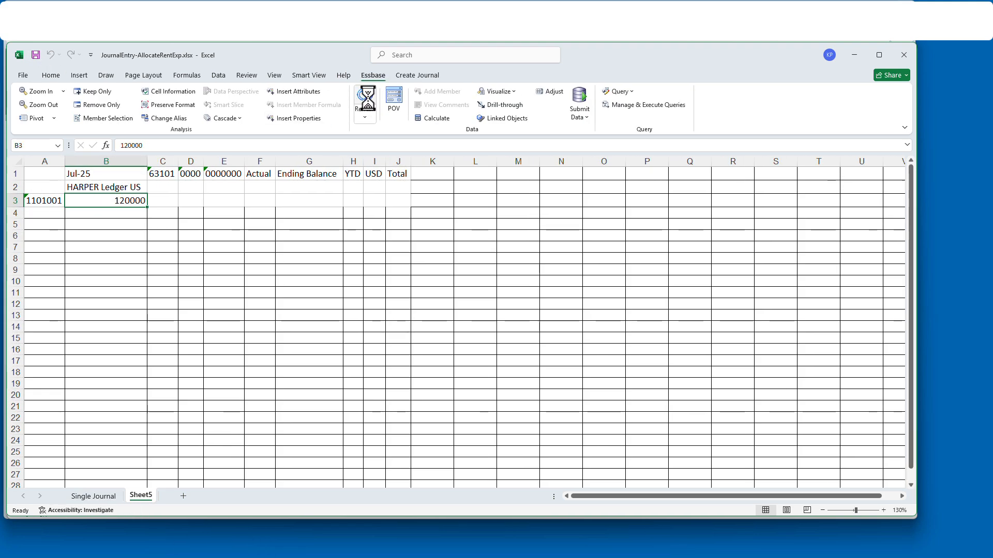
{"action": "left_click", "coordinate": [95, 496]}
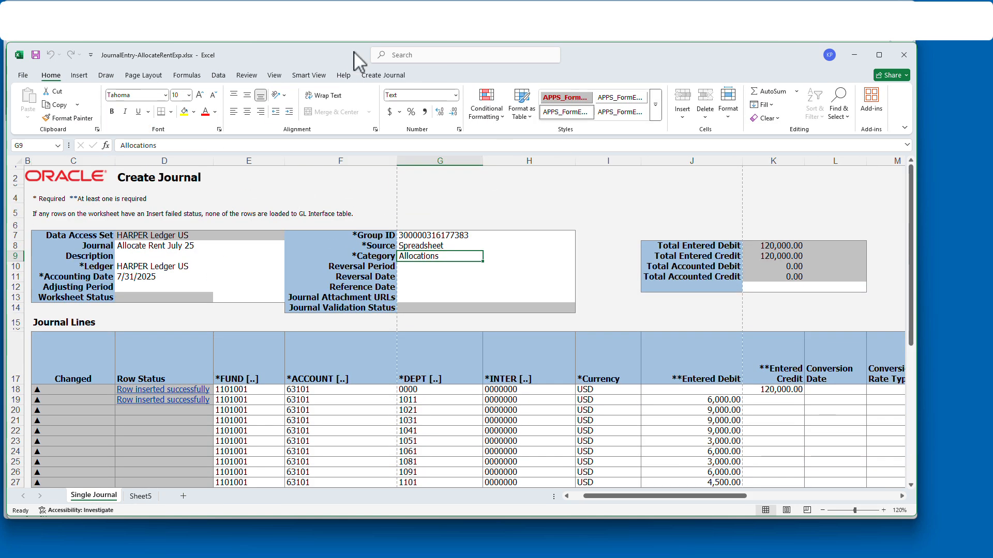
{"action": "left_click", "coordinate": [383, 75]}
{"action": "left_click", "coordinate": [153, 98]}
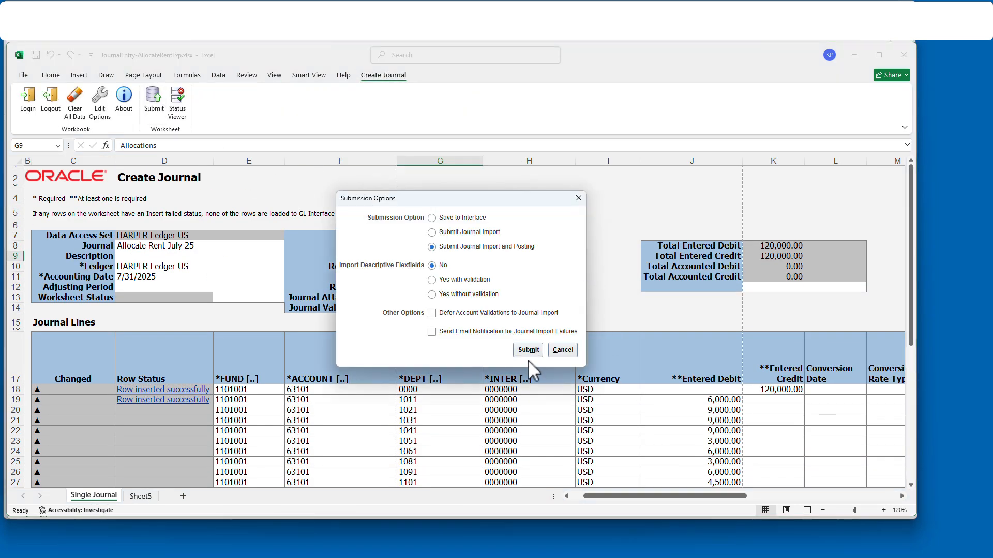
{"action": "left_click", "coordinate": [528, 350]}
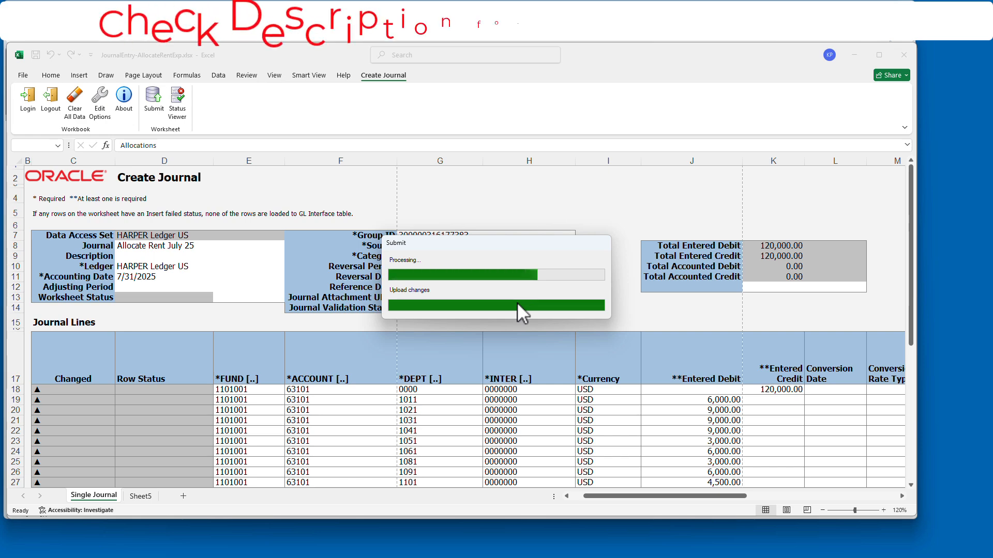
{"action": "left_click", "coordinate": [370, 296]}
{"action": "scroll", "coordinate": [269, 353], "scroll_direction": "down", "scroll_amount": 1}
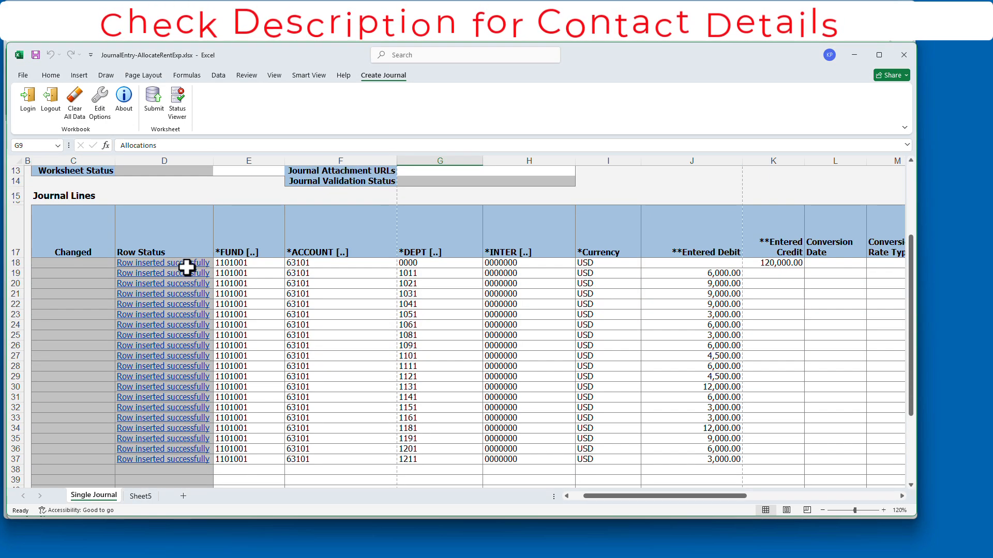
{"action": "left_click_drag", "start_coordinate": [189, 266], "coordinate": [195, 461]}
{"action": "left_click", "coordinate": [140, 497]}
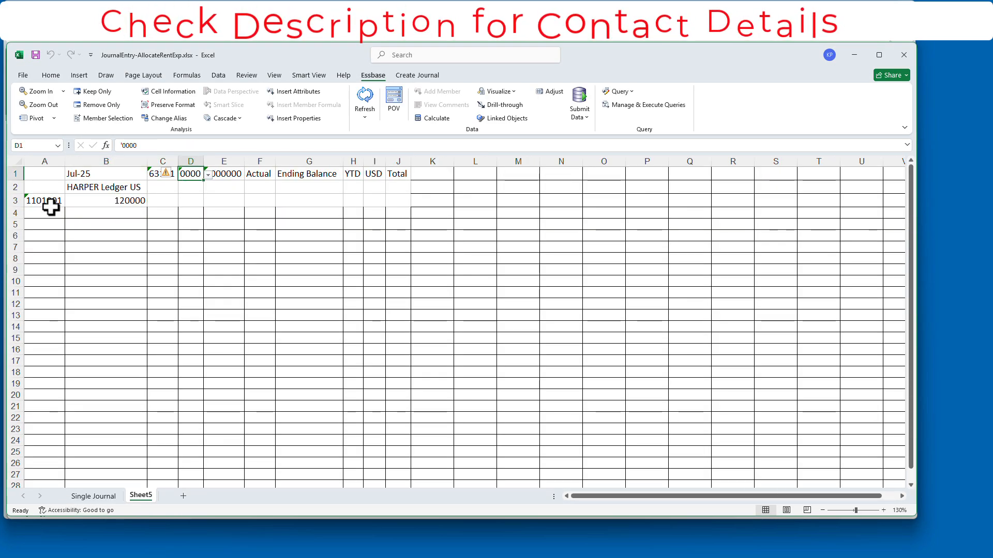
- Refresh Sheet5 to confirm the 1101001/63101 balance now reads 0
{"action": "left_click", "coordinate": [365, 98]}
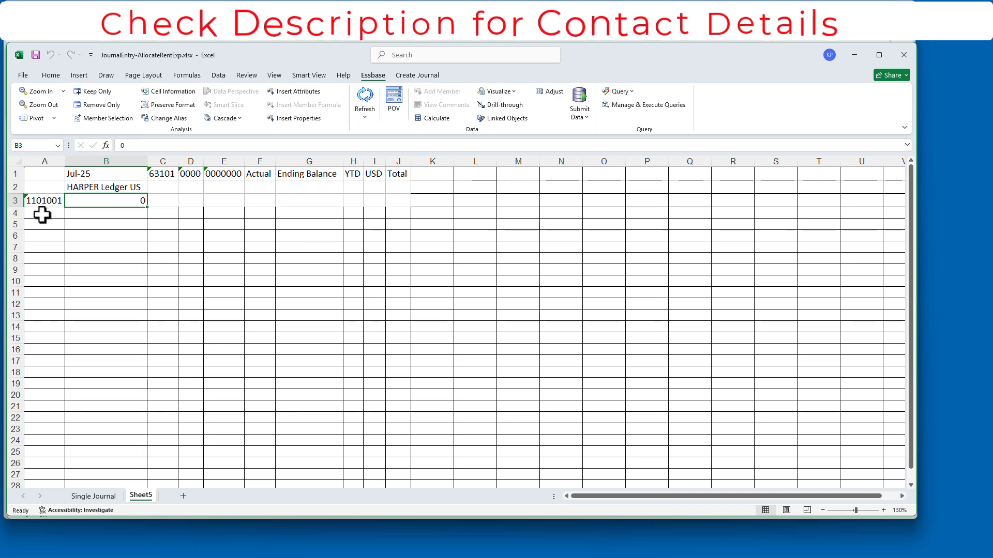
{"action": "left_click", "coordinate": [884, 511]}
{"action": "left_click", "coordinate": [884, 510]}
{"action": "left_click", "coordinate": [883, 511]}
{"action": "left_click", "coordinate": [884, 510]}
{"action": "left_click", "coordinate": [883, 510]}
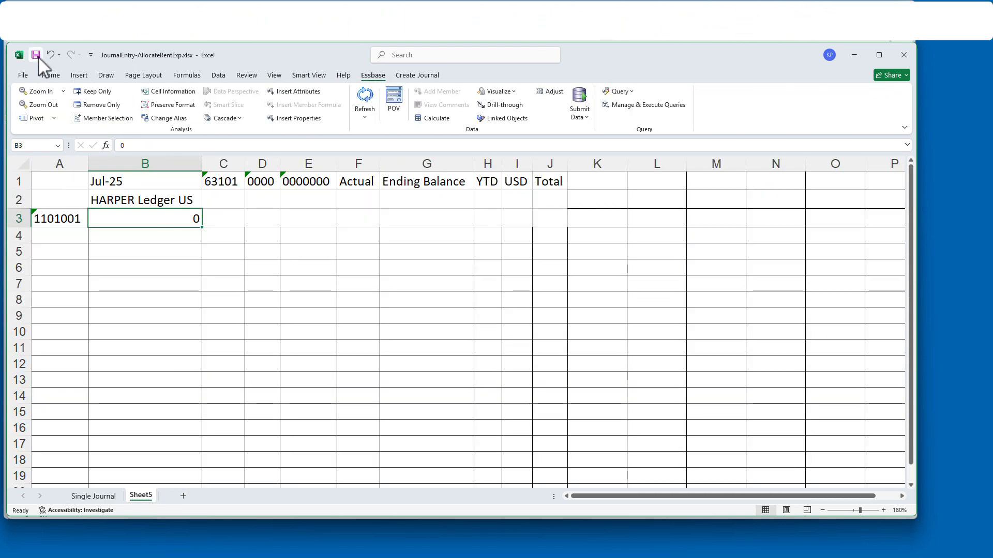
{"action": "left_click", "coordinate": [93, 496]}
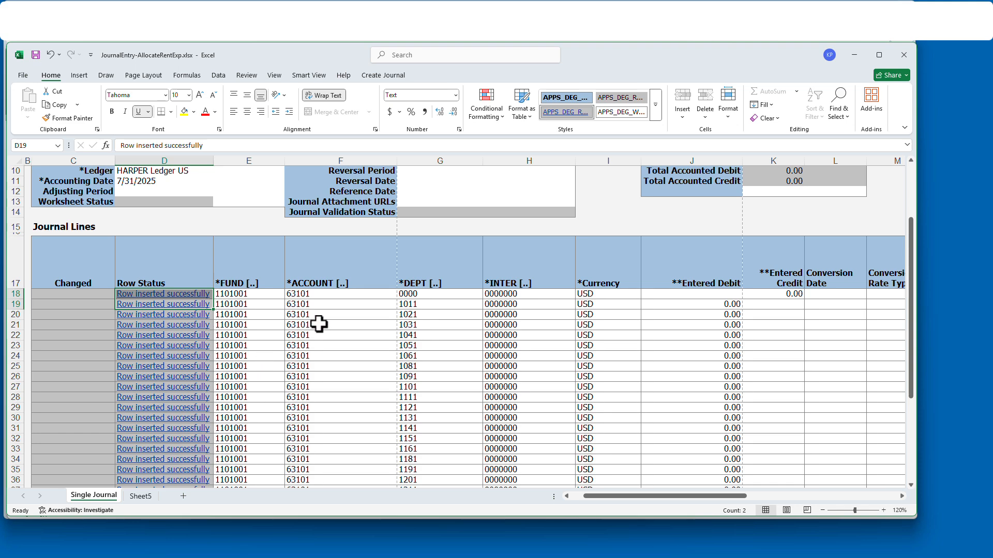
- Save the workbook as JournalEntry-AllocateInsuExp.xlsx
{"action": "left_click", "coordinate": [21, 76]}
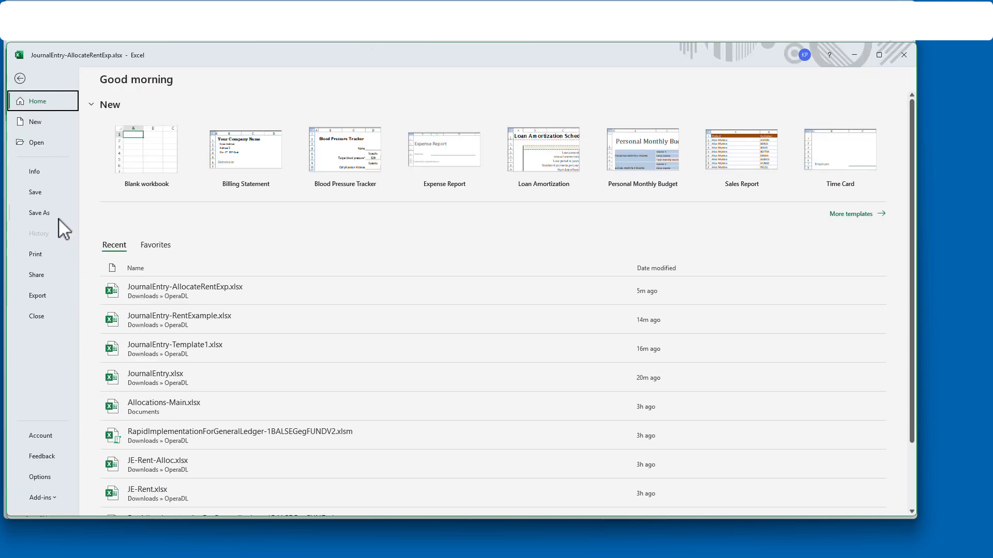
{"action": "left_click", "coordinate": [58, 214]}
{"action": "left_click", "coordinate": [138, 247]}
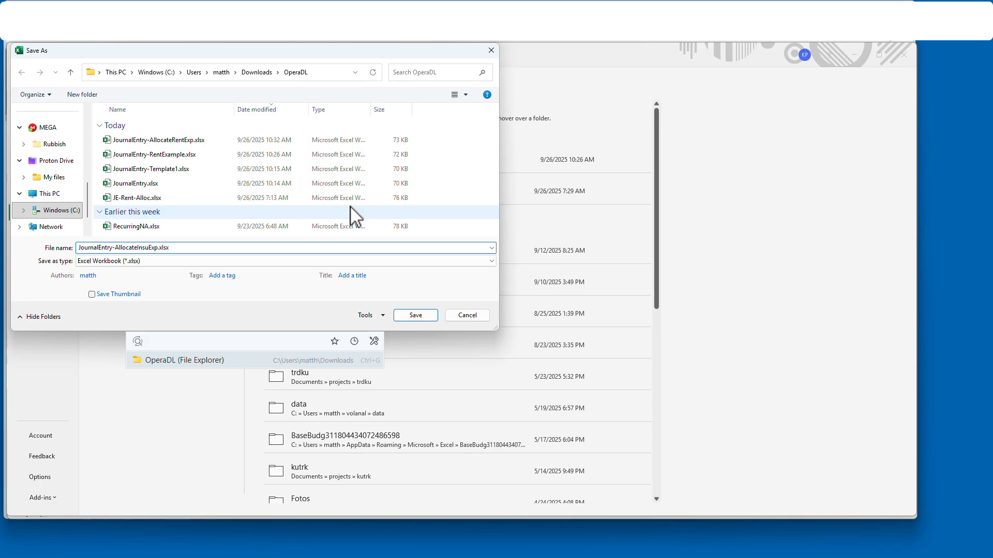
{"action": "key", "text": "Return"}
{"action": "scroll", "coordinate": [582, 308], "scroll_direction": "down", "scroll_amount": 1}
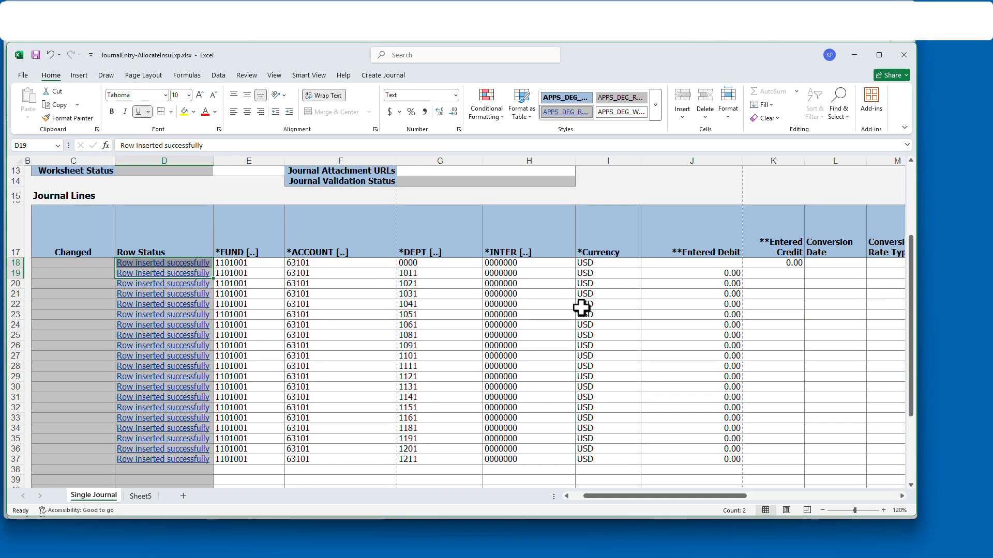
- Close the JournalEntry-AllocateInsuExp workbook and minimize Excel and File Explorer
{"action": "left_click", "coordinate": [904, 55]}
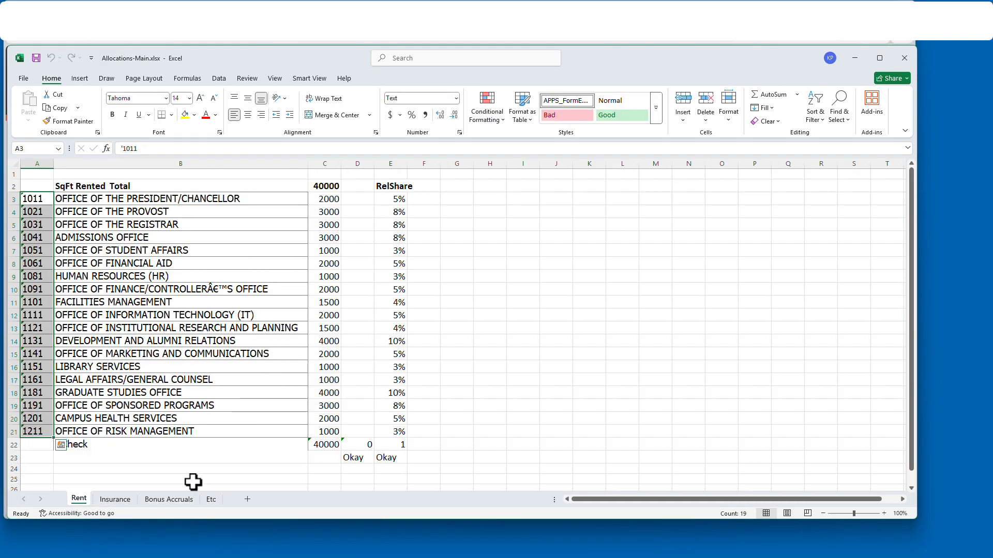
{"action": "left_click", "coordinate": [855, 62]}
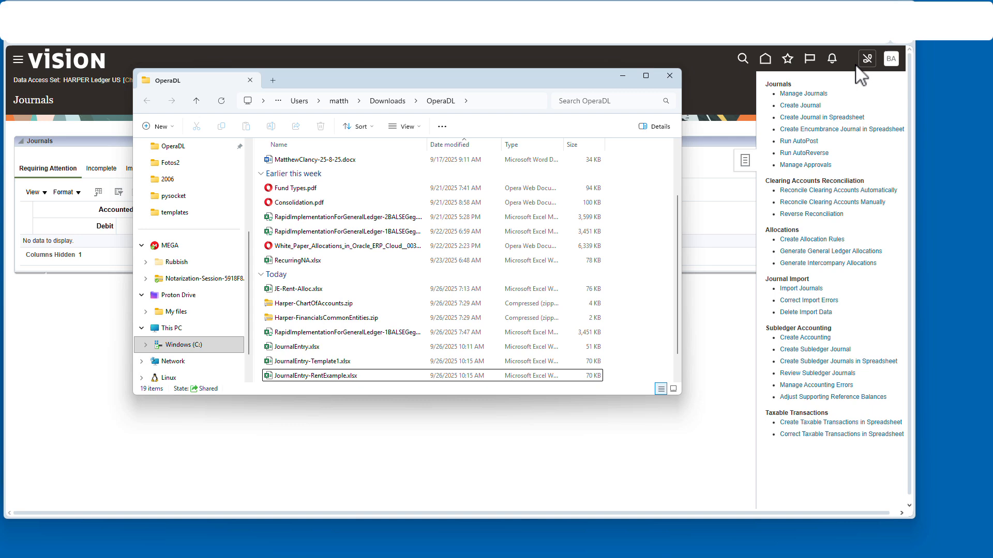
{"action": "left_click", "coordinate": [624, 77]}
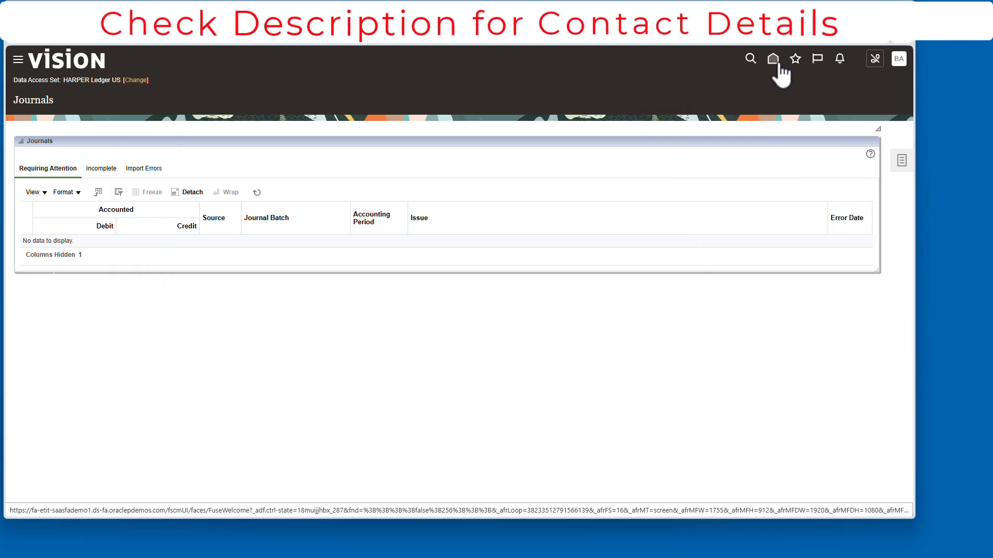
- Search Manage Journals, adjusting the accounting period filter
{"action": "left_click", "coordinate": [902, 160]}
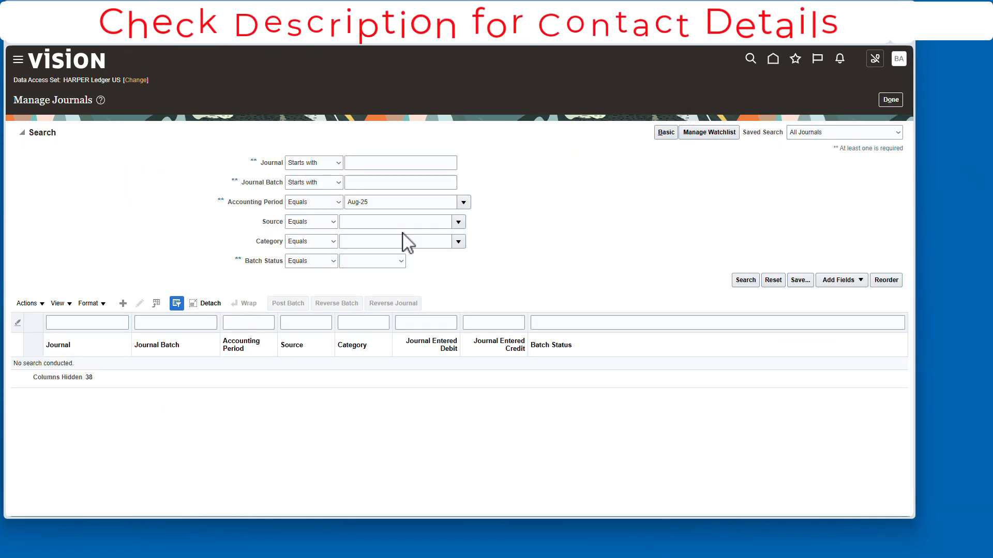
{"action": "left_click", "coordinate": [749, 282]}
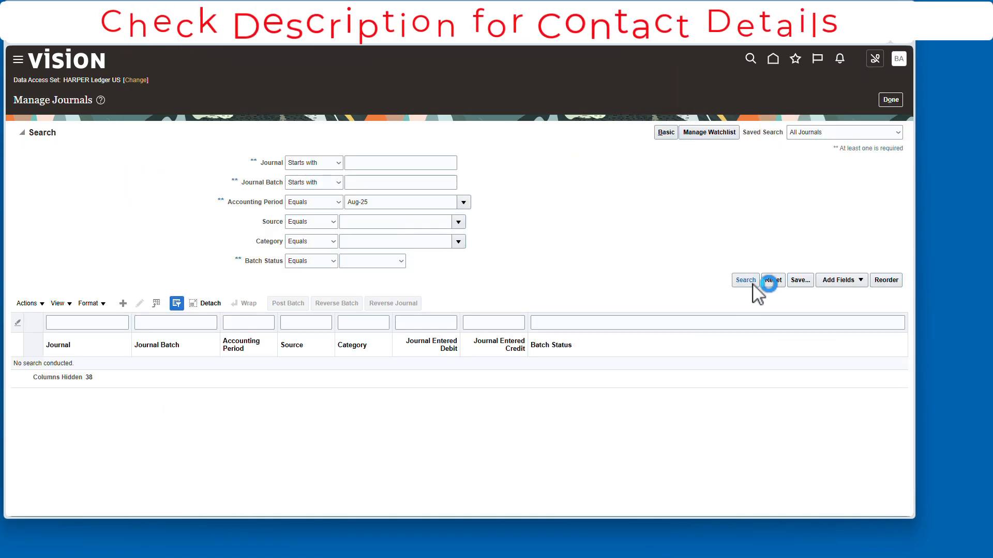
{"action": "left_click", "coordinate": [465, 205]}
{"action": "left_click", "coordinate": [378, 251]}
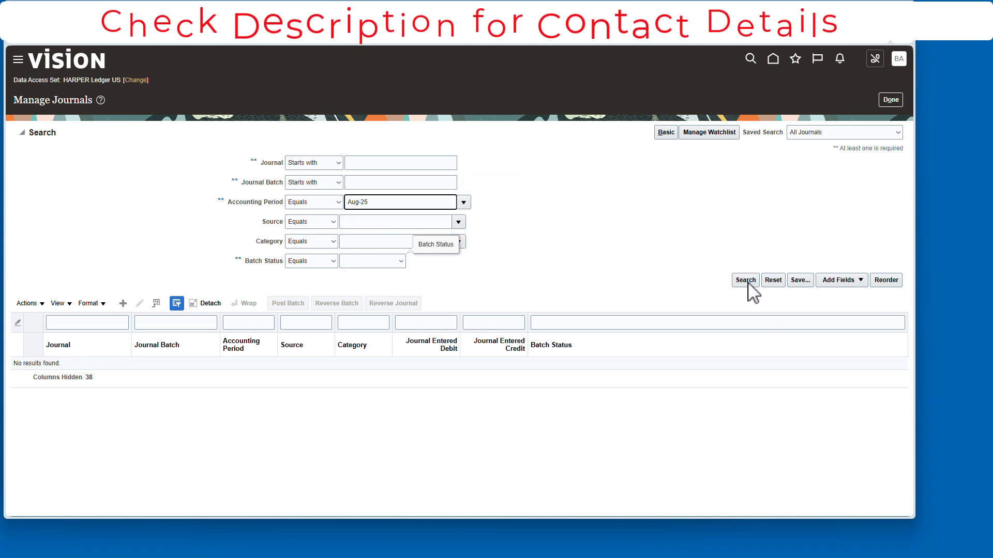
{"action": "left_click", "coordinate": [748, 283]}
{"action": "left_click", "coordinate": [463, 202]}
{"action": "left_click", "coordinate": [445, 253]}
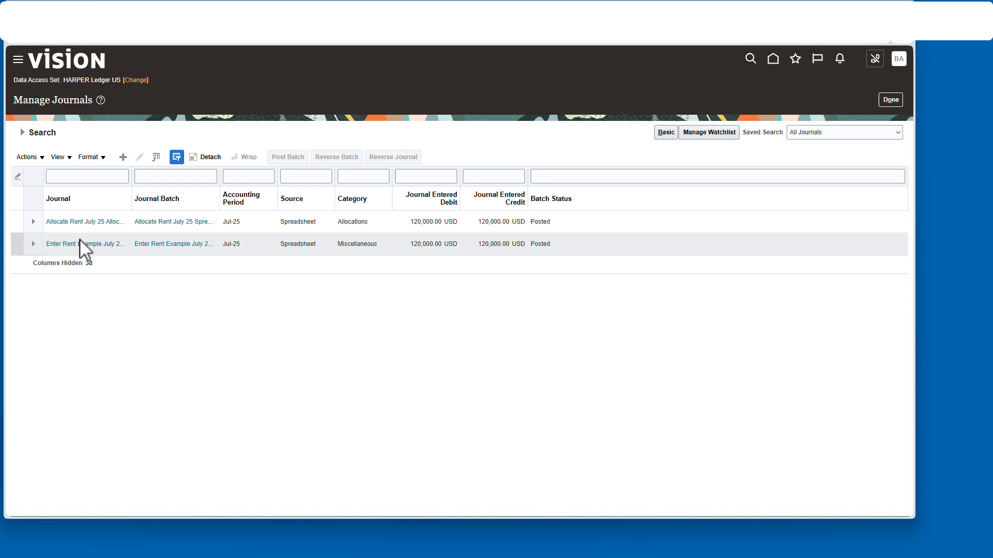
- Review the posted Allocate Rent journal, then return to the journal list
{"action": "left_click", "coordinate": [83, 244]}
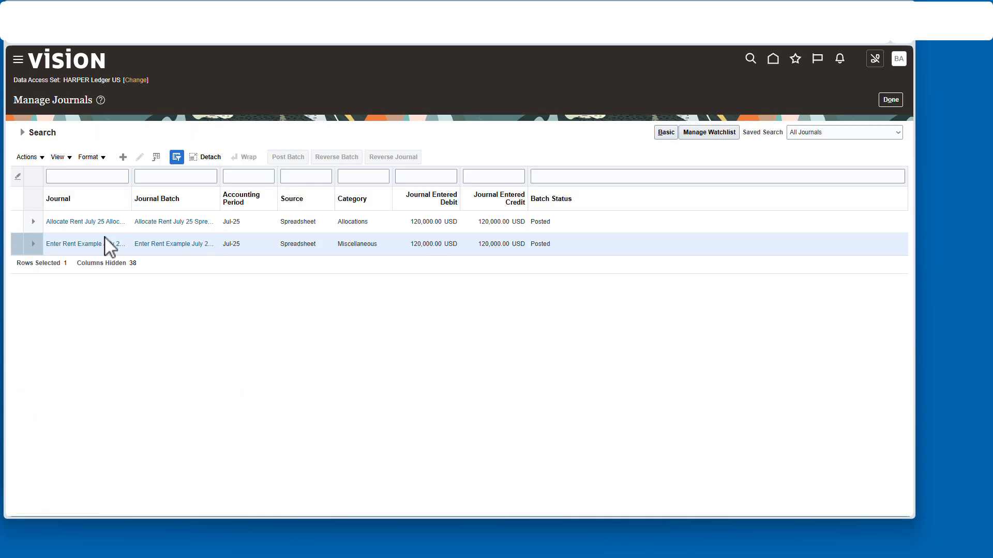
{"action": "left_click", "coordinate": [97, 222]}
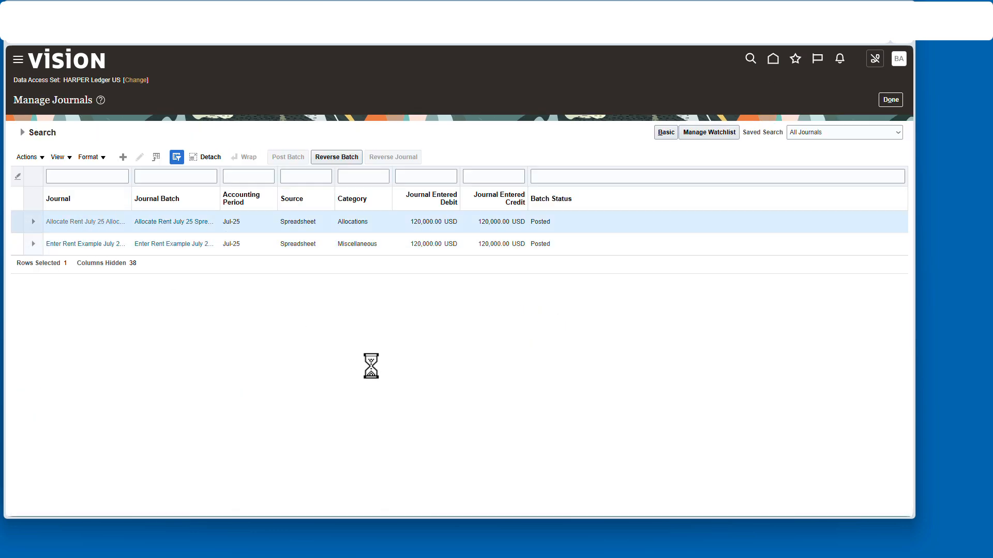
{"action": "scroll", "coordinate": [339, 274], "scroll_direction": "down", "scroll_amount": 4}
{"action": "scroll", "coordinate": [722, 168], "scroll_direction": "up", "scroll_amount": 2}
{"action": "left_click", "coordinate": [743, 58]}
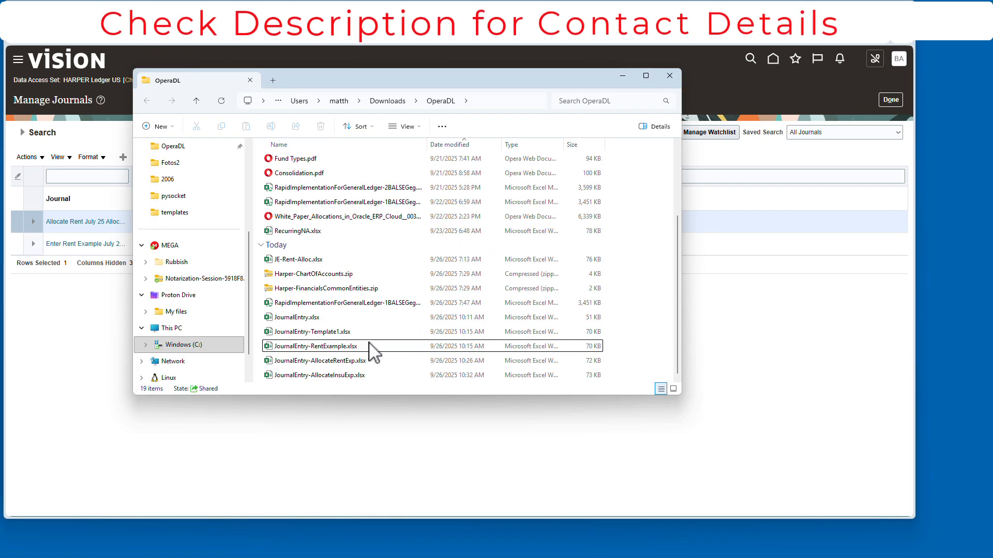
- Duplicate JournalEntry-RentExample.xlsx and rename the copy to JournalEntry-InsuExample - Copy.xlsx
{"action": "left_click", "coordinate": [362, 347]}
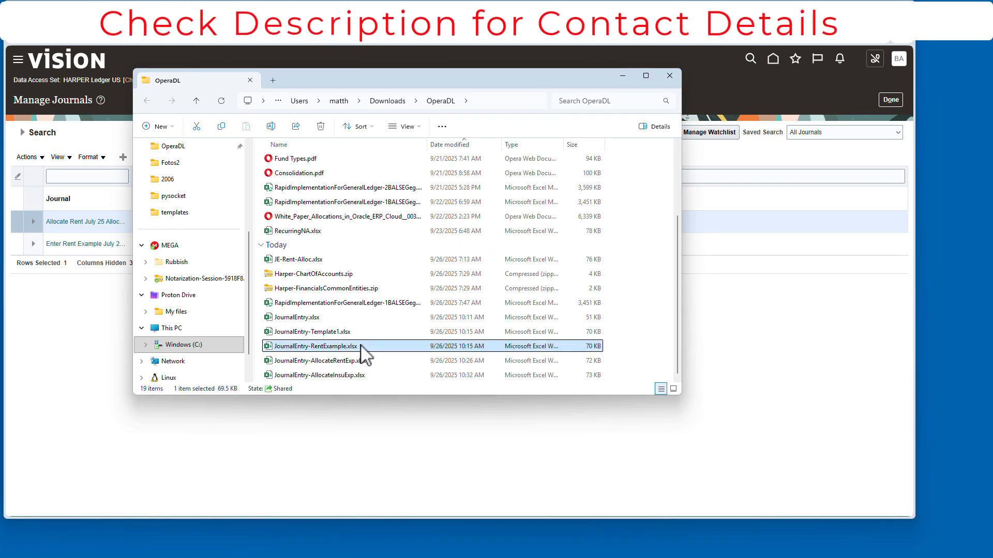
{"action": "right_click", "coordinate": [364, 347]}
{"action": "left_click", "coordinate": [421, 355]}
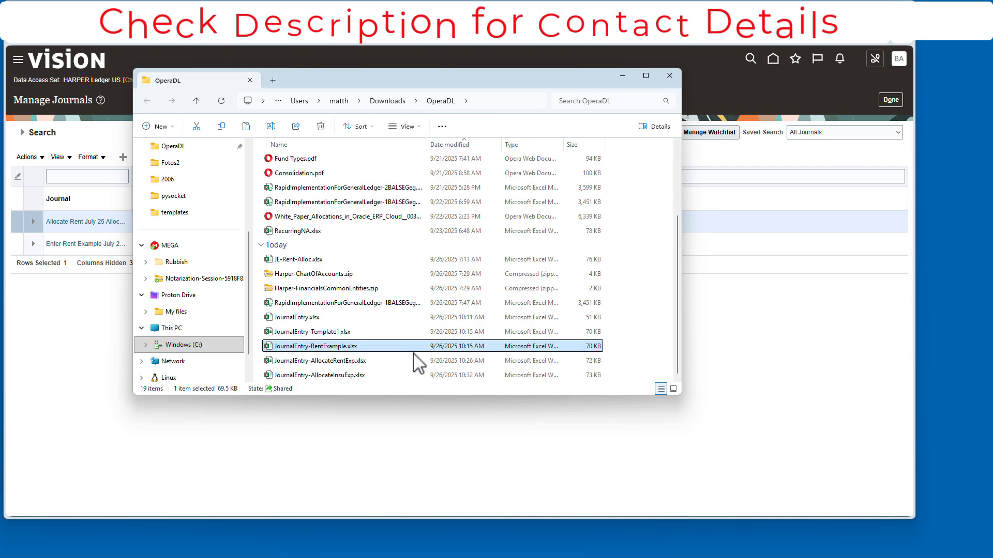
{"action": "key", "text": "ctrl+v"}
{"action": "left_click", "coordinate": [327, 376]}
{"action": "left_click", "coordinate": [325, 376]}
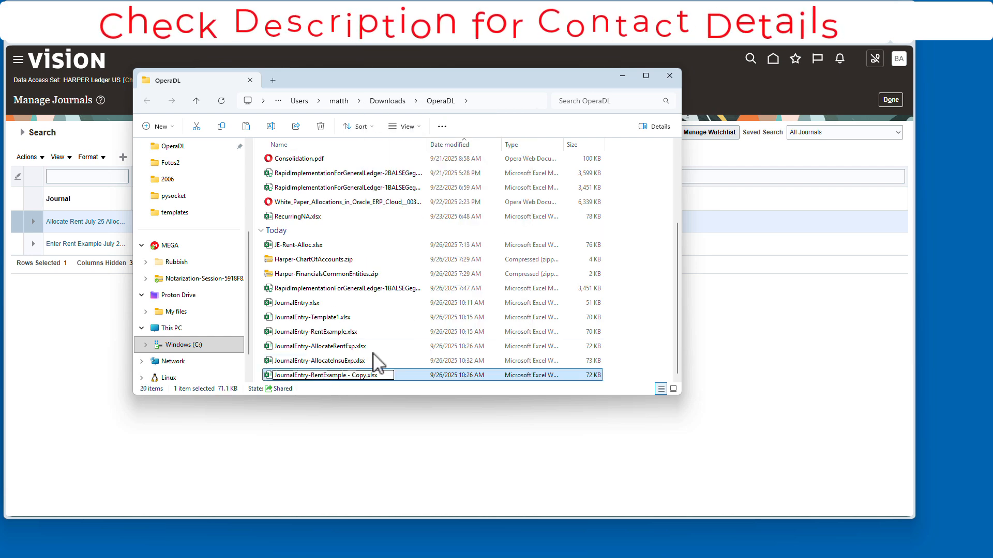
{"action": "key", "text": "BackSpace"}
{"action": "key", "text": "BackSpace"}
{"action": "key", "text": "BackSpace"}
{"action": "key", "text": "BackSpace"}
{"action": "type", "text": "Insu"}
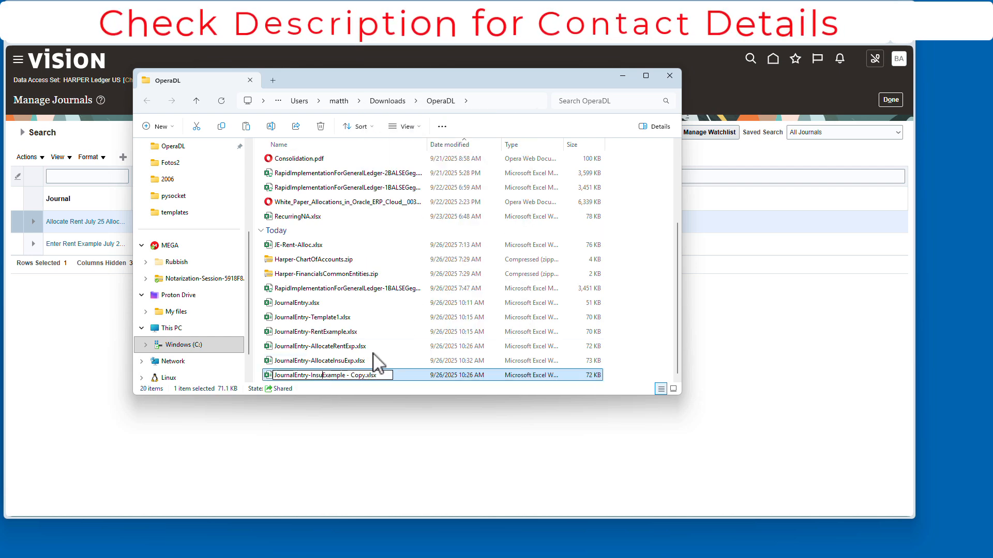
{"action": "key", "text": "Return"}
- Open the copy in Excel and sign in to Oracle Cloud with the user name and password
{"action": "double_click", "coordinate": [381, 373]}
{"action": "left_click", "coordinate": [542, 335]}
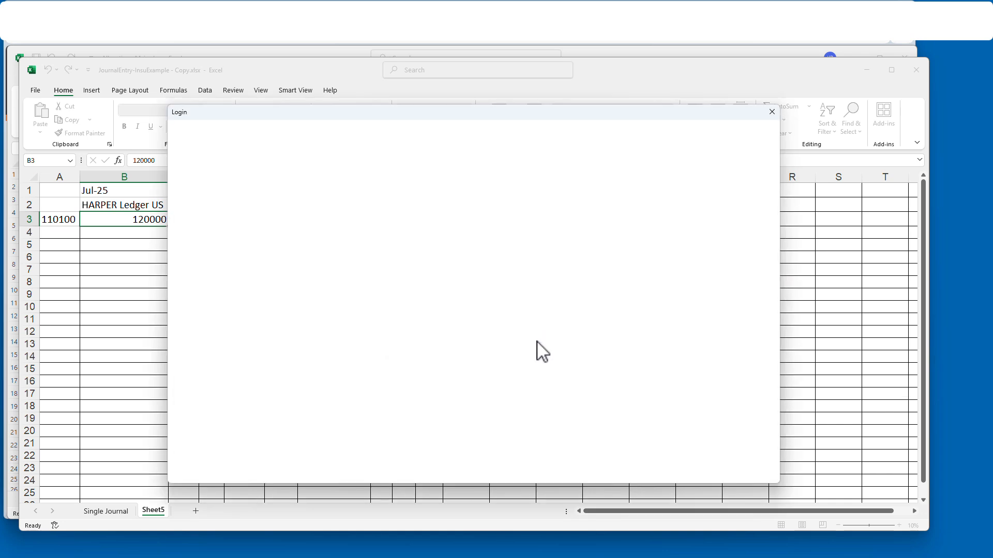
{"action": "key", "text": "Tab"}
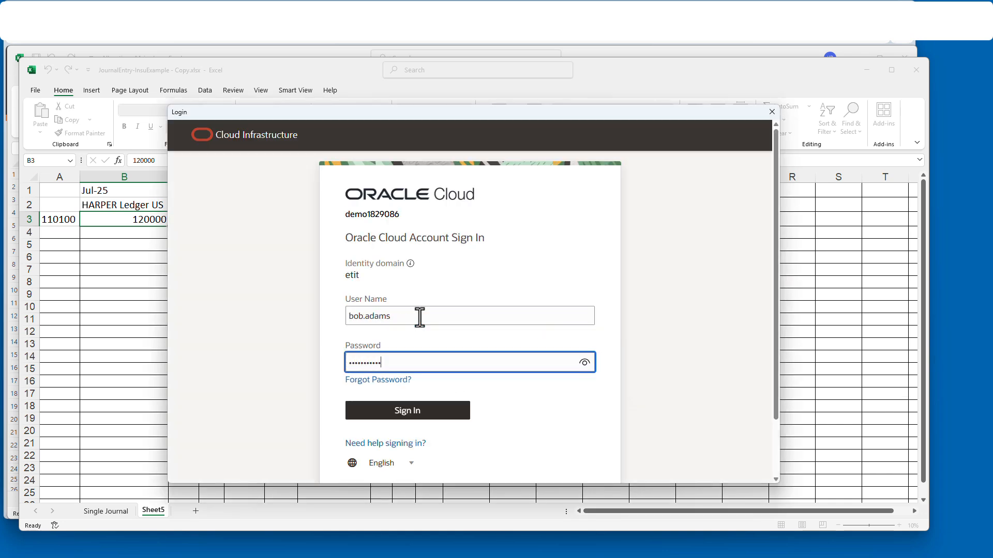
{"action": "key", "text": "Return"}
{"action": "left_click", "coordinate": [187, 192]}
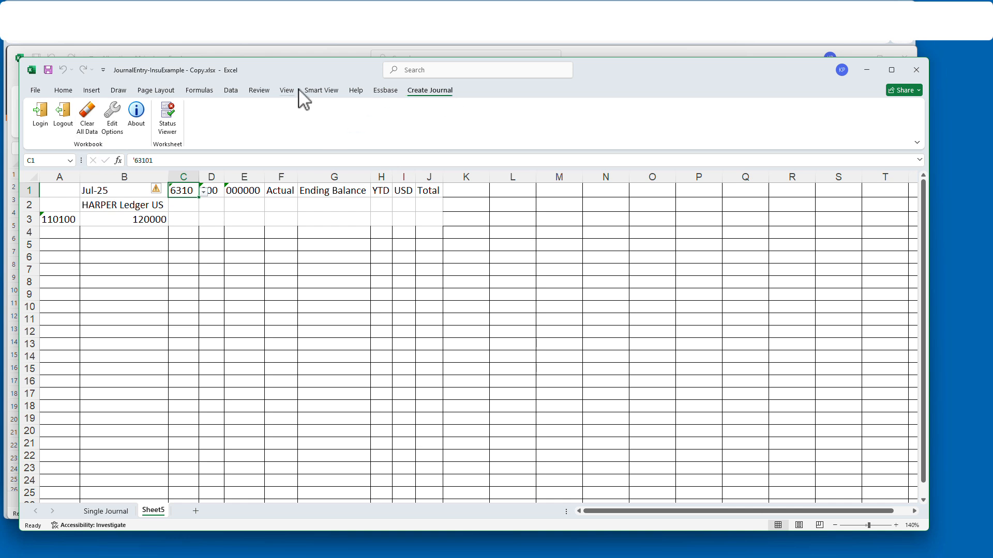
- Set Sheet5's account member in C1 to 61111 and refresh the grid
{"action": "left_click", "coordinate": [321, 91]}
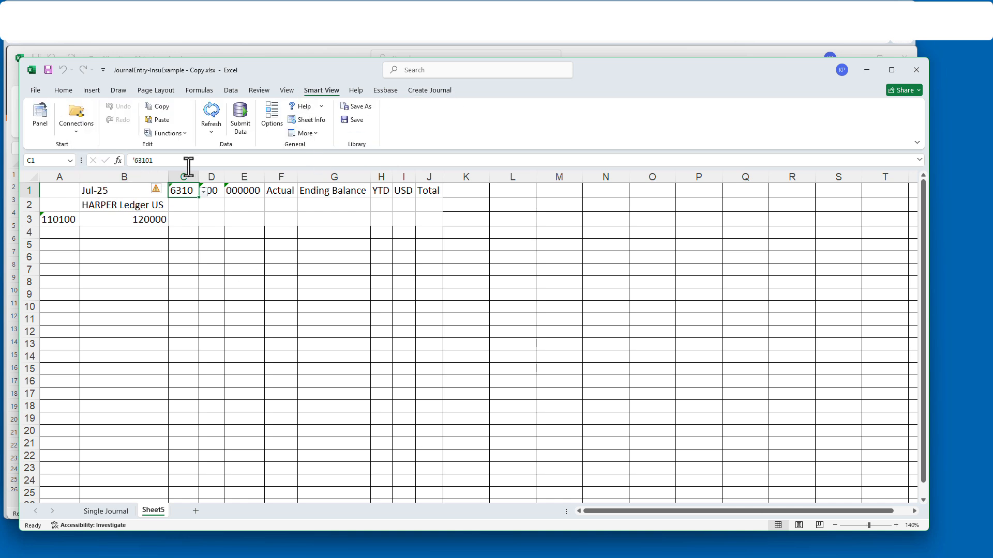
{"action": "left_click", "coordinate": [385, 91]}
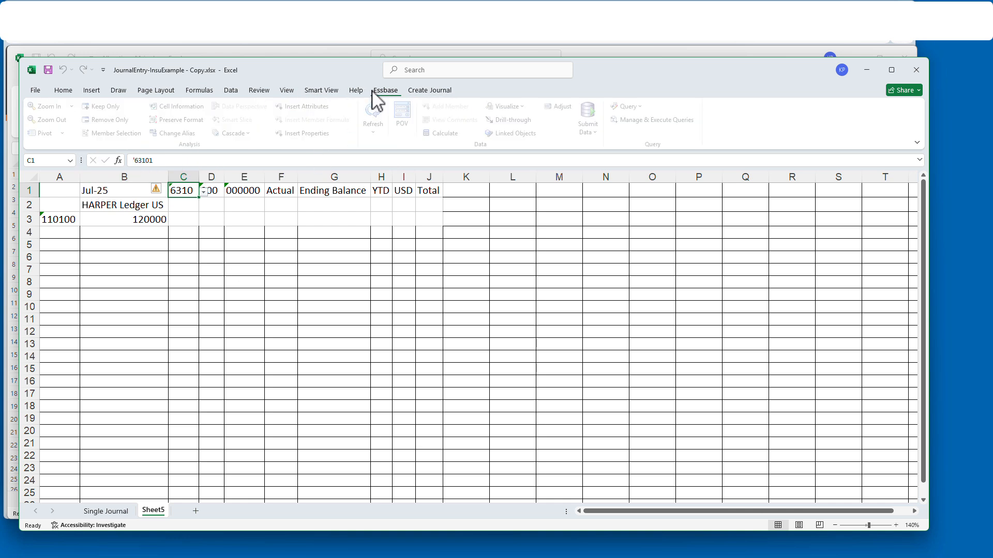
{"action": "left_click", "coordinate": [124, 134]}
{"action": "left_click_drag", "start_coordinate": [228, 139], "coordinate": [304, 149]}
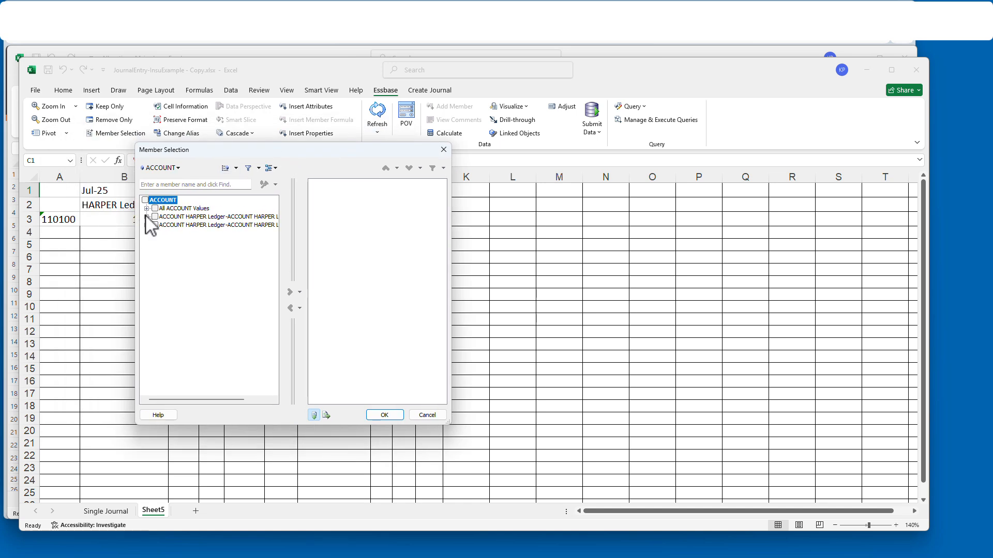
{"action": "left_click", "coordinate": [147, 208]}
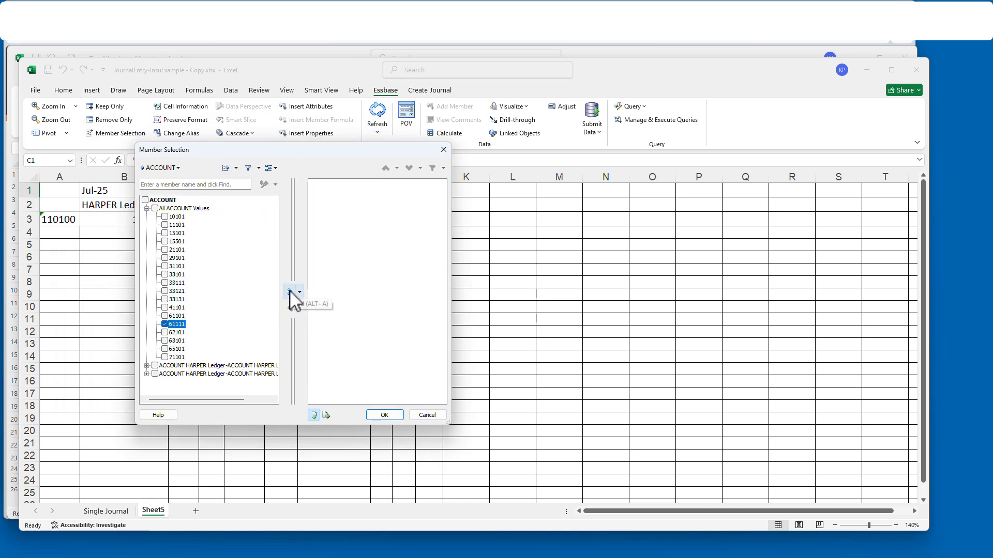
{"action": "left_click", "coordinate": [394, 415]}
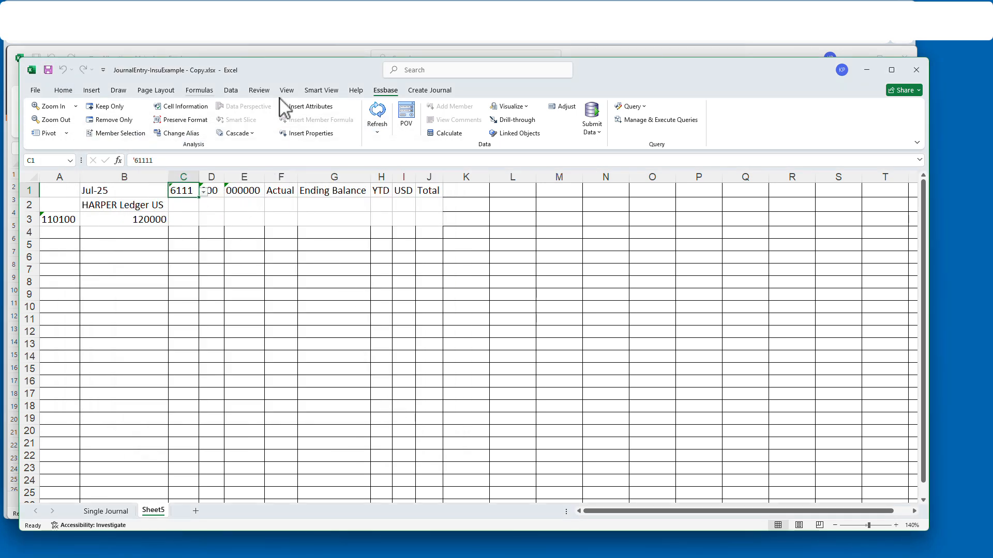
{"action": "left_click", "coordinate": [378, 115]}
{"action": "left_click", "coordinate": [106, 512]}
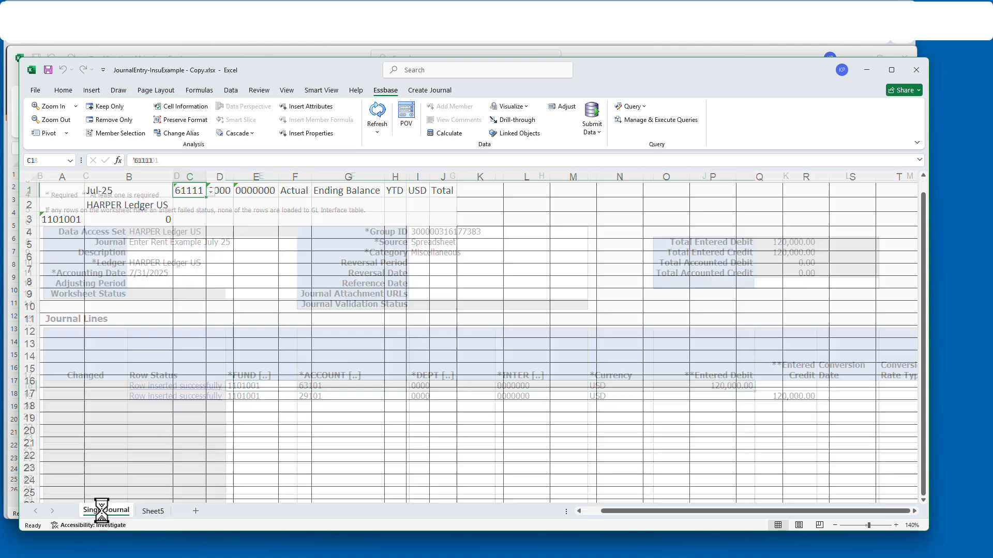
{"action": "left_click", "coordinate": [154, 511]}
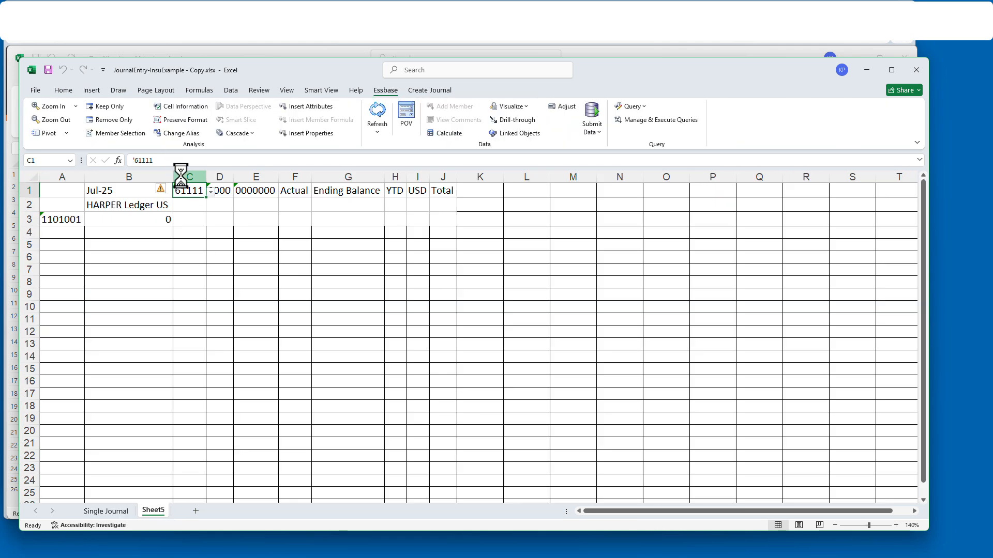
{"action": "left_click", "coordinate": [105, 512]}
- Enter account 61111 in F18 with a 59,000 debit in J18 and a 59,000 credit in K19
{"action": "left_click", "coordinate": [348, 387]}
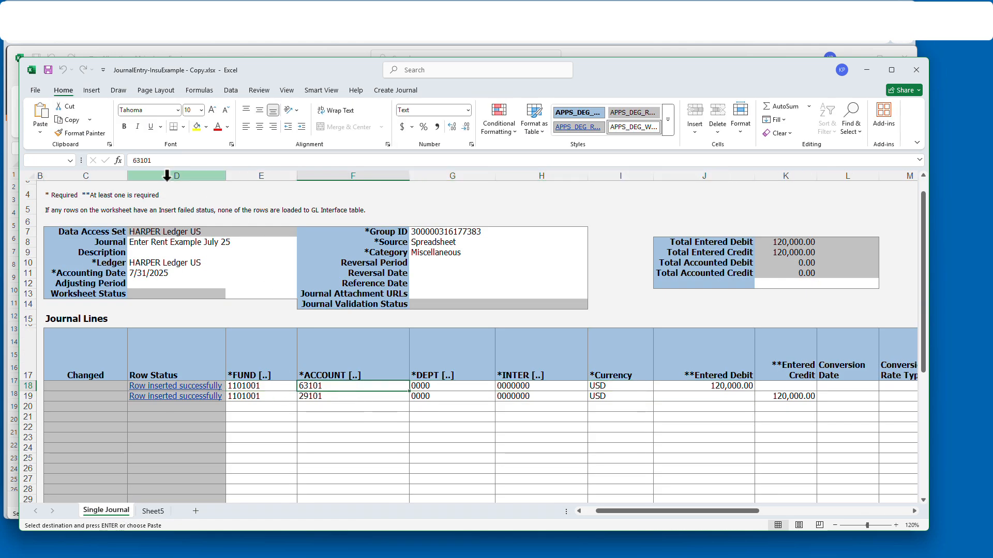
{"action": "type", "text": "61111"}
{"action": "left_click", "coordinate": [697, 389]}
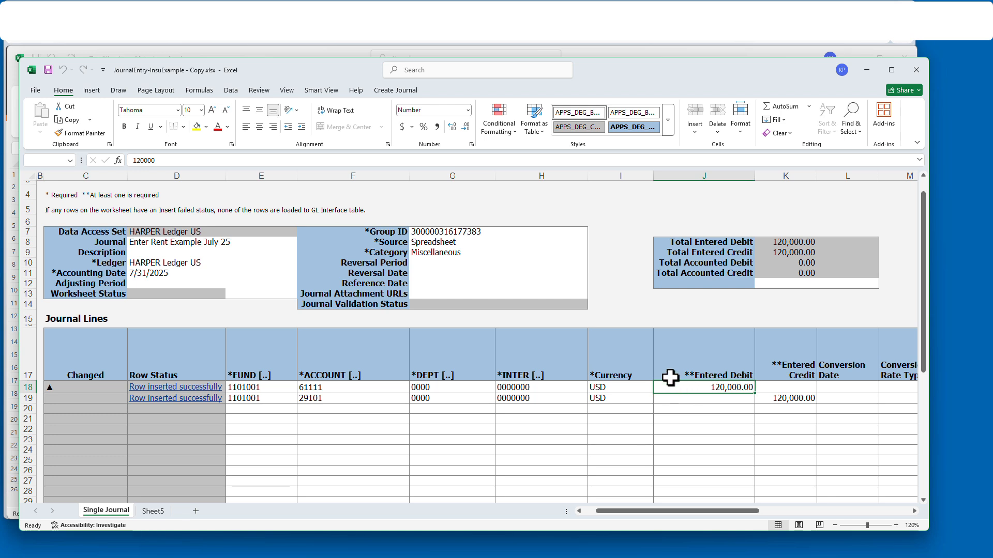
{"action": "type", "text": "59000"}
{"action": "key", "text": "Tab"}
{"action": "key", "text": "Down"}
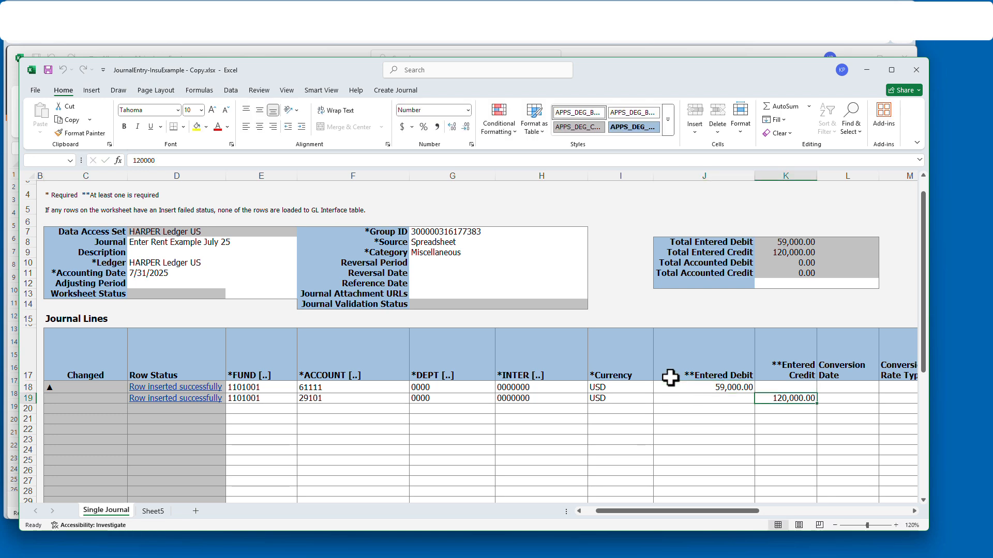
{"action": "type", "text": "59000"}
{"action": "key", "text": "Return"}
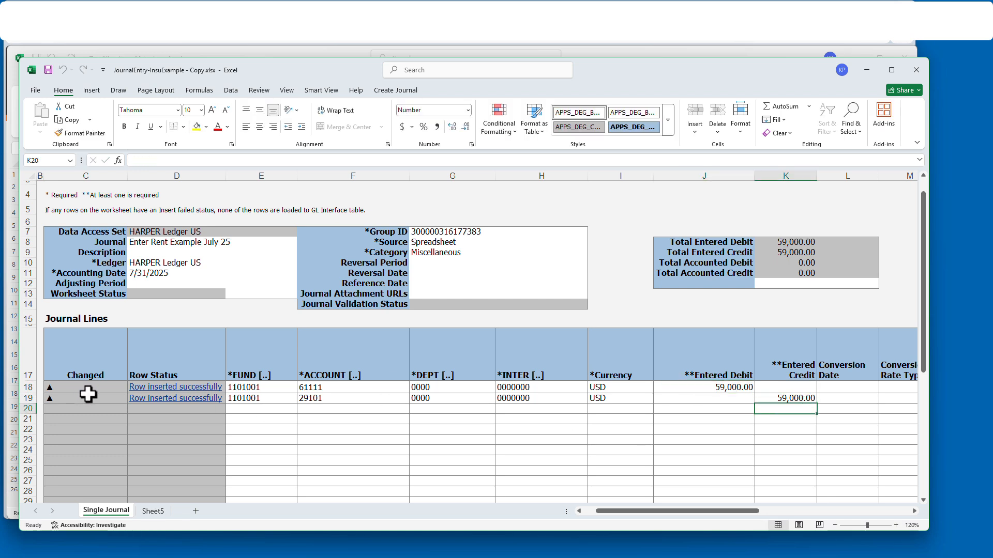
- Validate the account combination on journal lines 18–19
{"action": "left_click_drag", "start_coordinate": [269, 390], "coordinate": [784, 400]}
{"action": "left_click", "coordinate": [271, 387]}
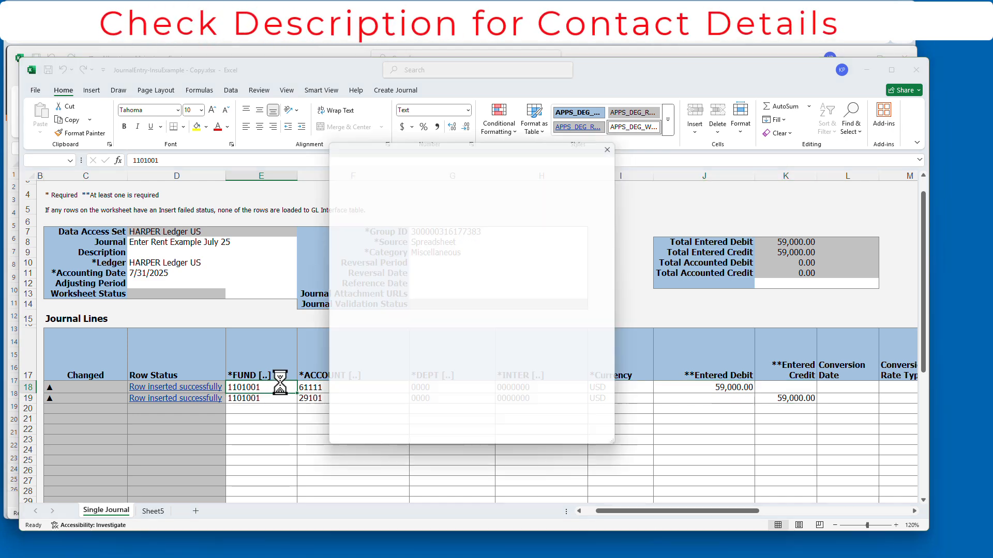
{"action": "left_click", "coordinate": [445, 158]}
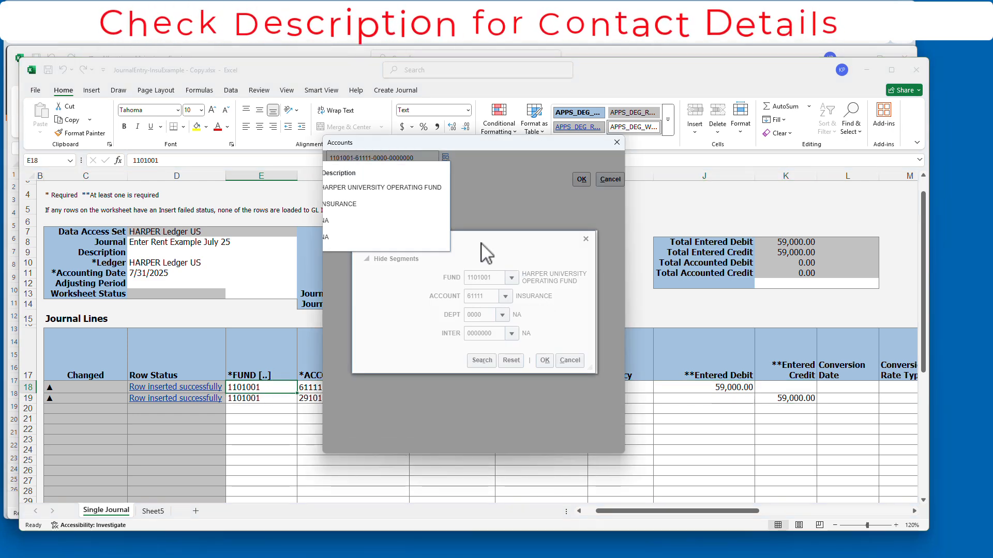
{"action": "left_click", "coordinate": [545, 362]}
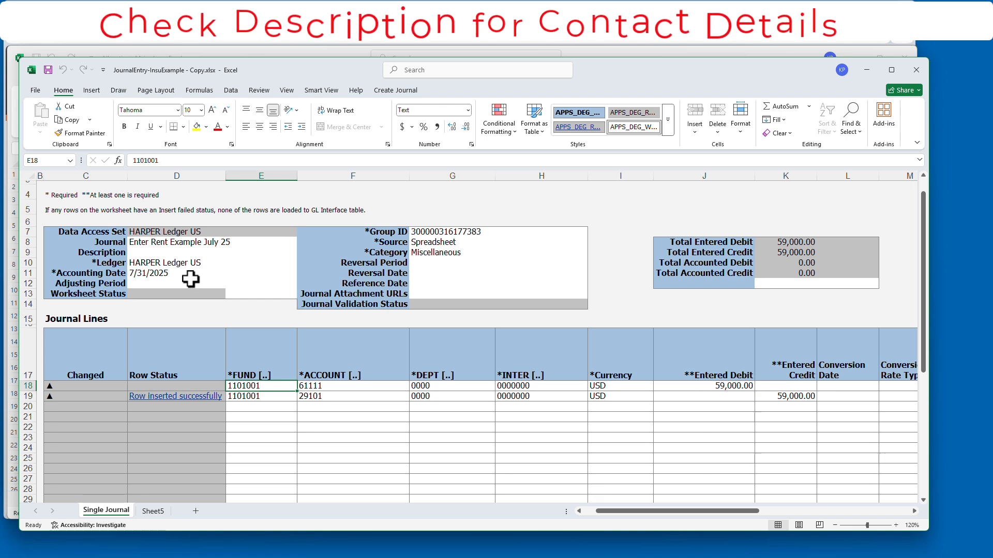
- Rename the journal to 'Enter Insu Example July 25'
{"action": "left_click", "coordinate": [201, 242]}
{"action": "left_click", "coordinate": [314, 162]}
{"action": "key", "text": "BackSpace"}
{"action": "key", "text": "BackSpace"}
{"action": "key", "text": "BackSpace"}
{"action": "key", "text": "BackSpace"}
{"action": "type", "text": "Insu"}
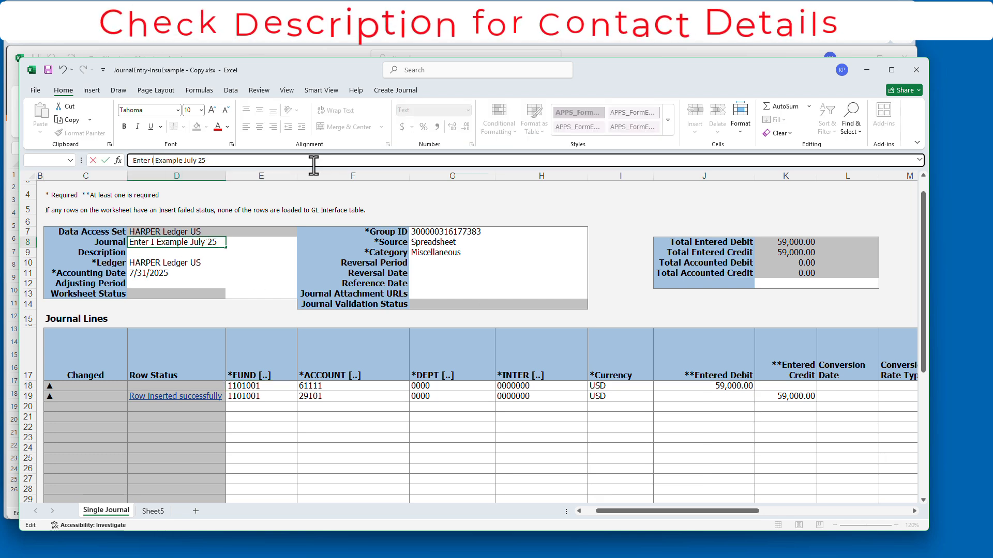
{"action": "key", "text": "Return"}
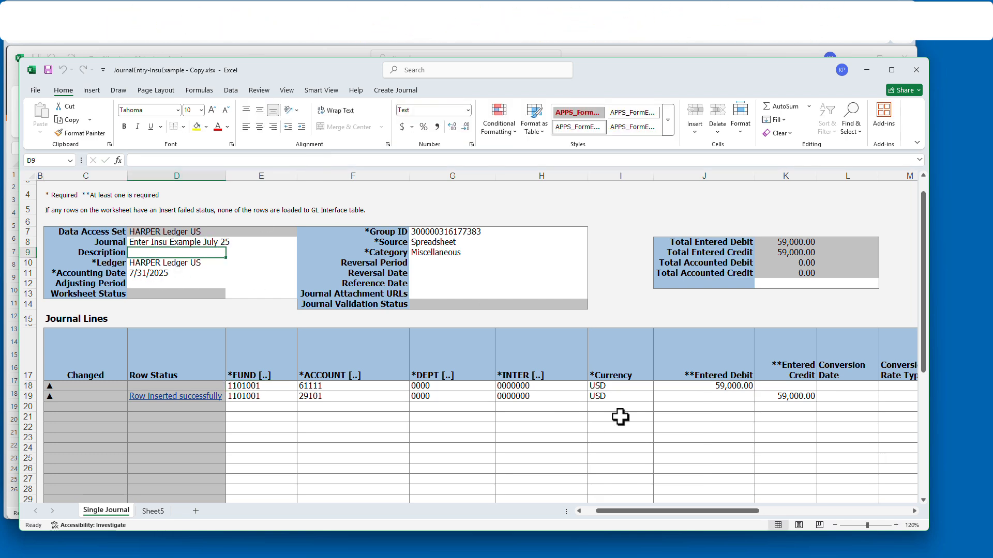
{"action": "scroll", "coordinate": [381, 328], "scroll_direction": "up", "scroll_amount": 1}
{"action": "left_click", "coordinate": [153, 512]}
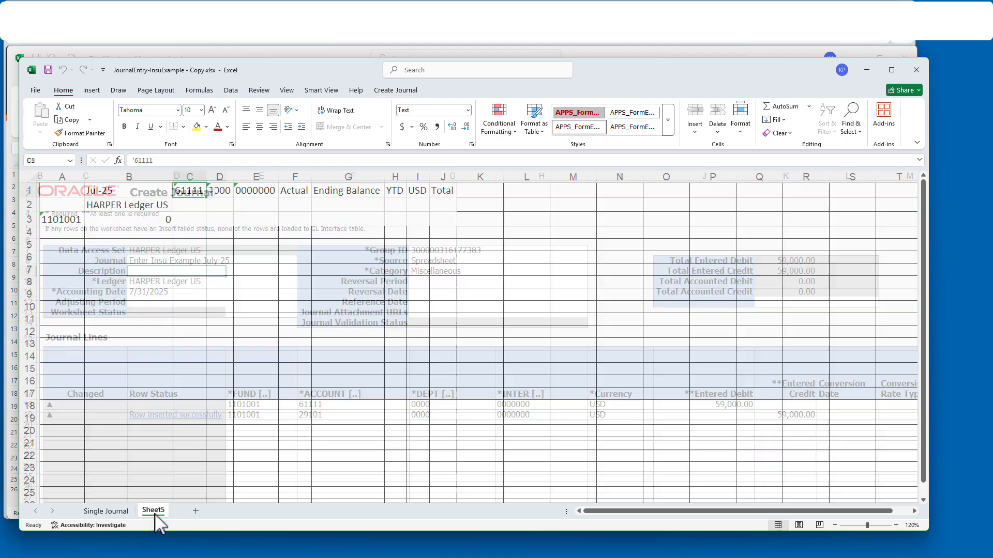
{"action": "left_click", "coordinate": [106, 511]}
- Submit the insurance journal and confirm Sheet5 shows 59000 on account 61111
{"action": "left_click", "coordinate": [396, 90]}
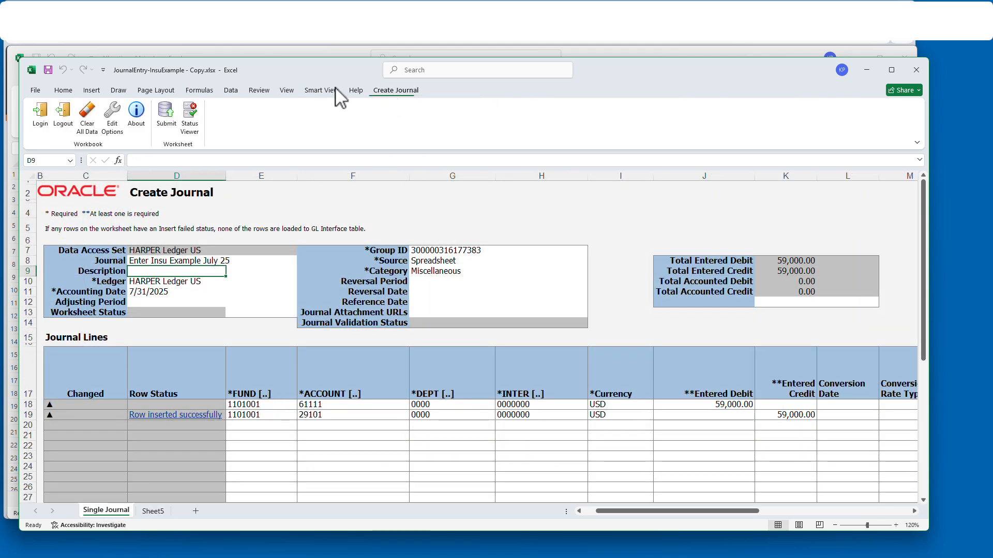
{"action": "left_click", "coordinate": [166, 115]}
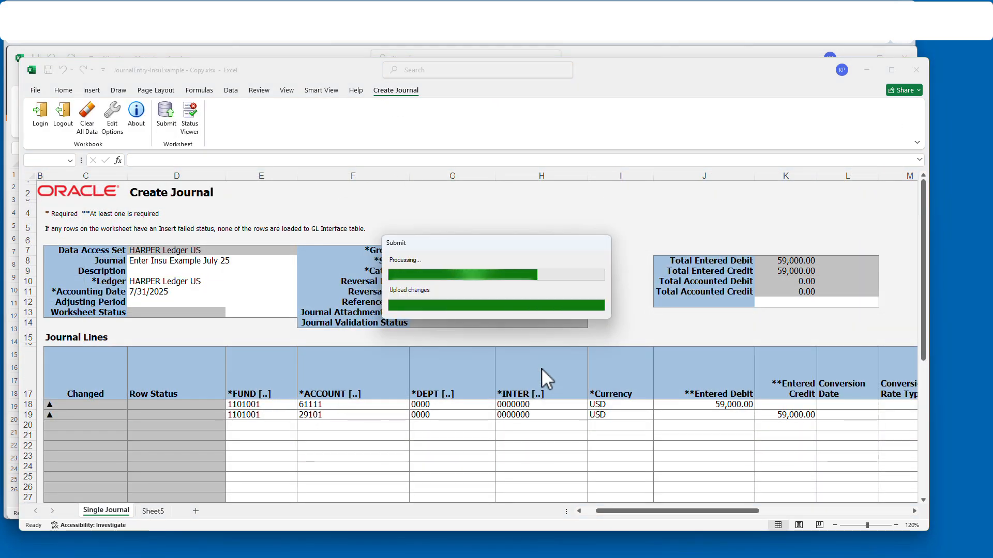
{"action": "left_click", "coordinate": [455, 309]}
{"action": "left_click", "coordinate": [153, 511]}
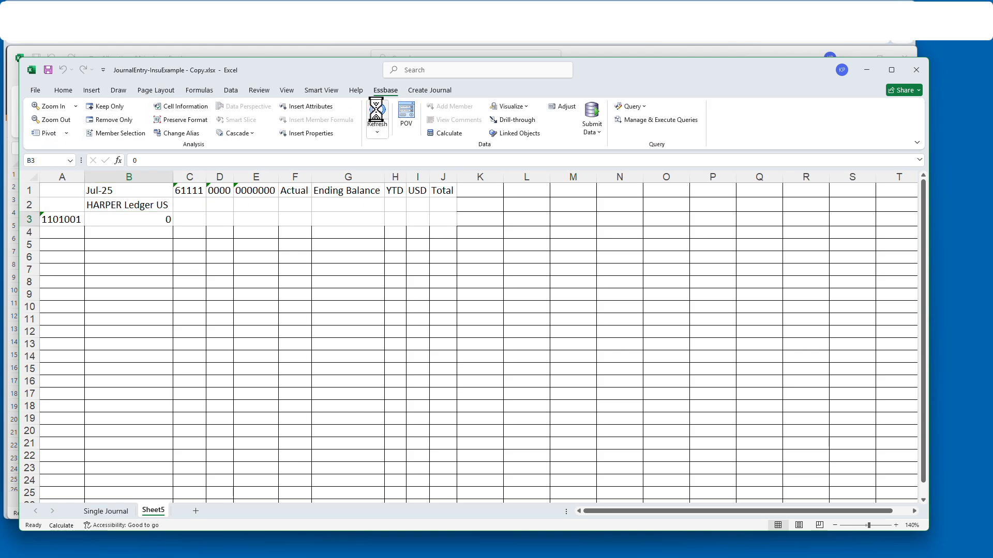
{"action": "scroll", "coordinate": [705, 381], "scroll_direction": "up", "scroll_amount": 3, "text": "ctrl"}
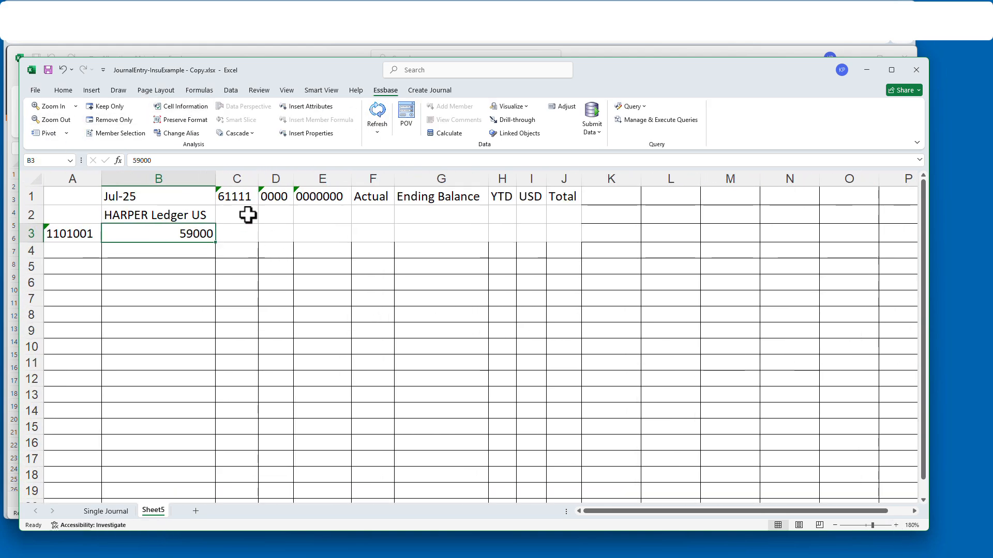
- Close the insurance journal workbook and open JournalEntry-AllocateInsuExp.xlsx from the OperaDL folder
{"action": "left_click", "coordinate": [916, 70]}
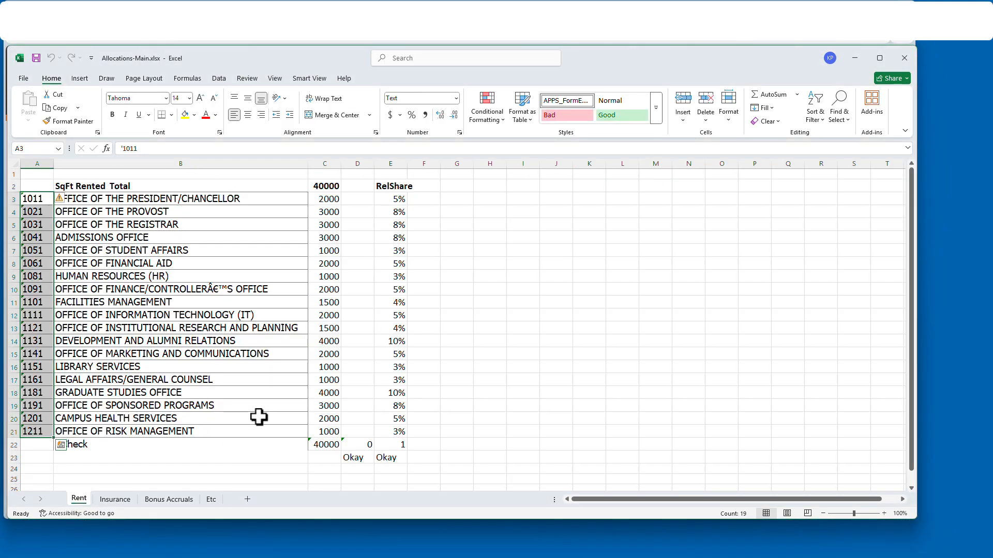
{"action": "right_click", "coordinate": [338, 363]}
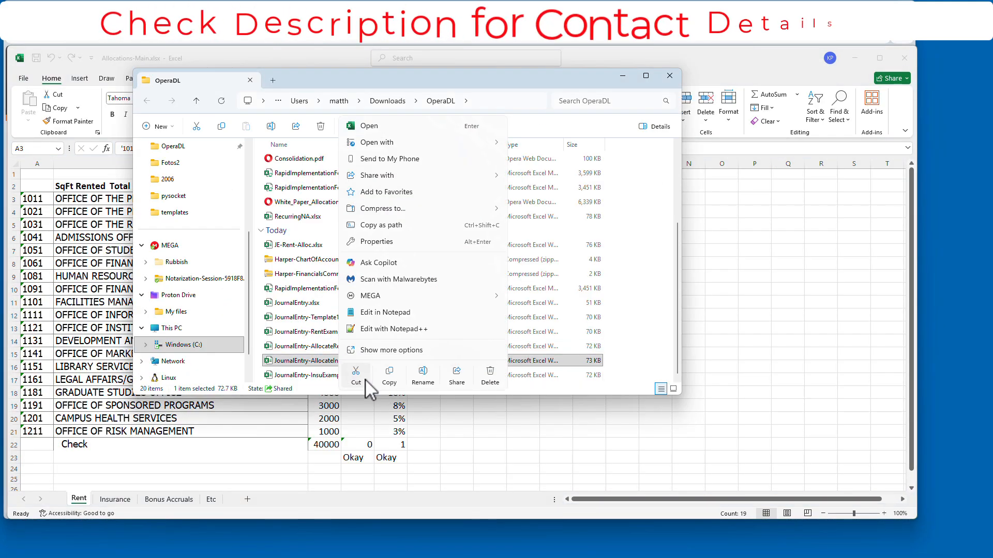
{"action": "double_click", "coordinate": [317, 361]}
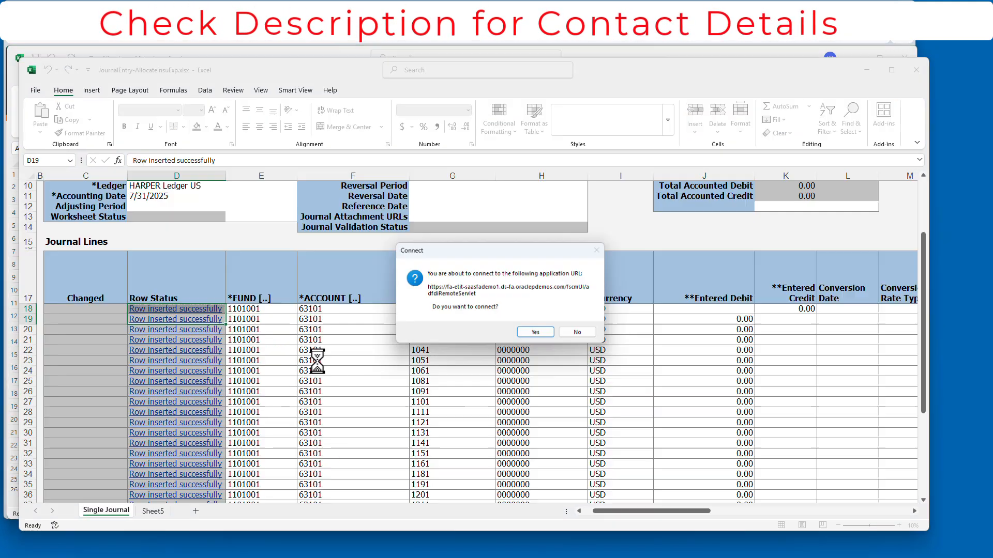
- Connect the workbook to Oracle Cloud, signing in with the user name and password
{"action": "left_click", "coordinate": [535, 332]}
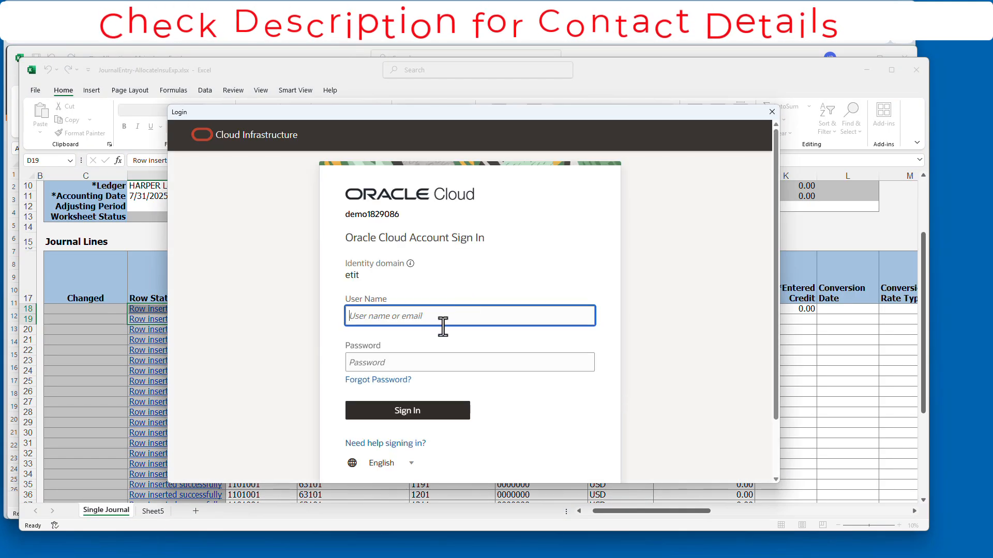
{"action": "key", "text": "Tab"}
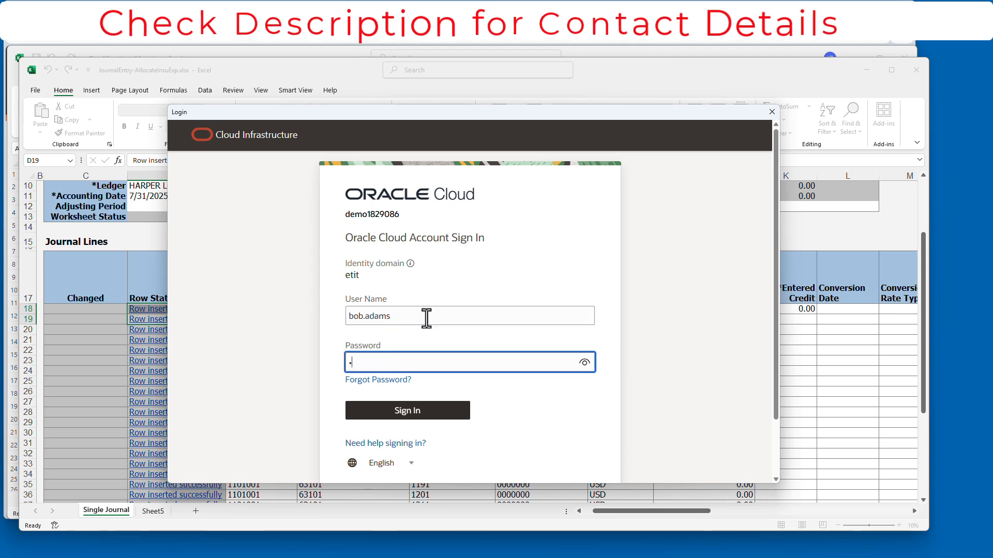
{"action": "type", "text": "••••••••••"}
{"action": "key", "text": "Return"}
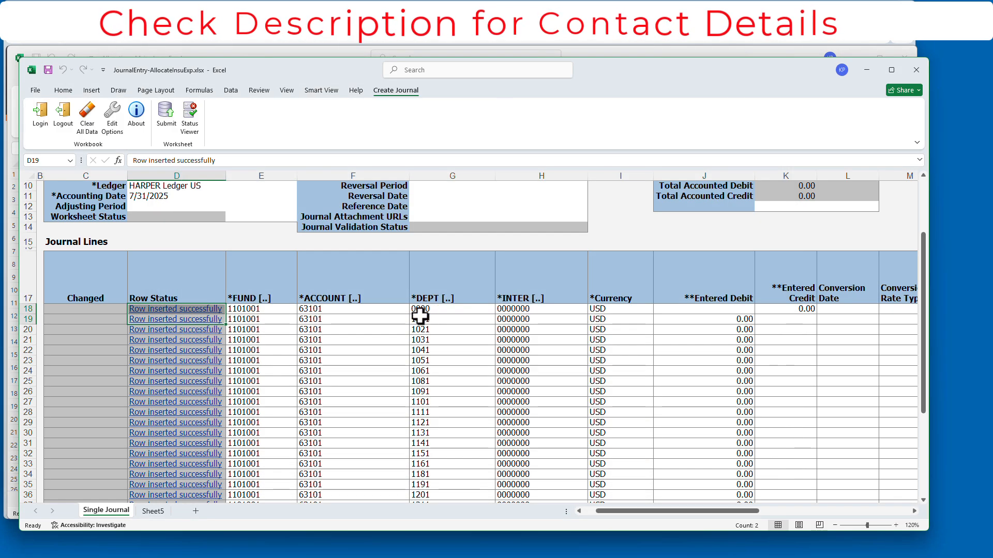
- Set account 61111 in F18 and fill it down through F37
{"action": "scroll", "coordinate": [390, 372], "scroll_direction": "down", "scroll_amount": 1}
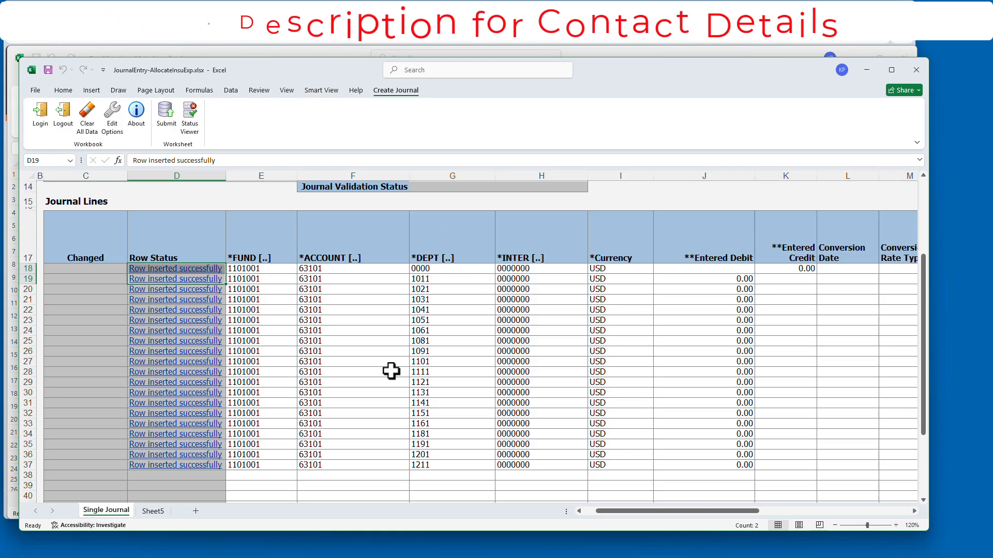
{"action": "left_click", "coordinate": [342, 278]}
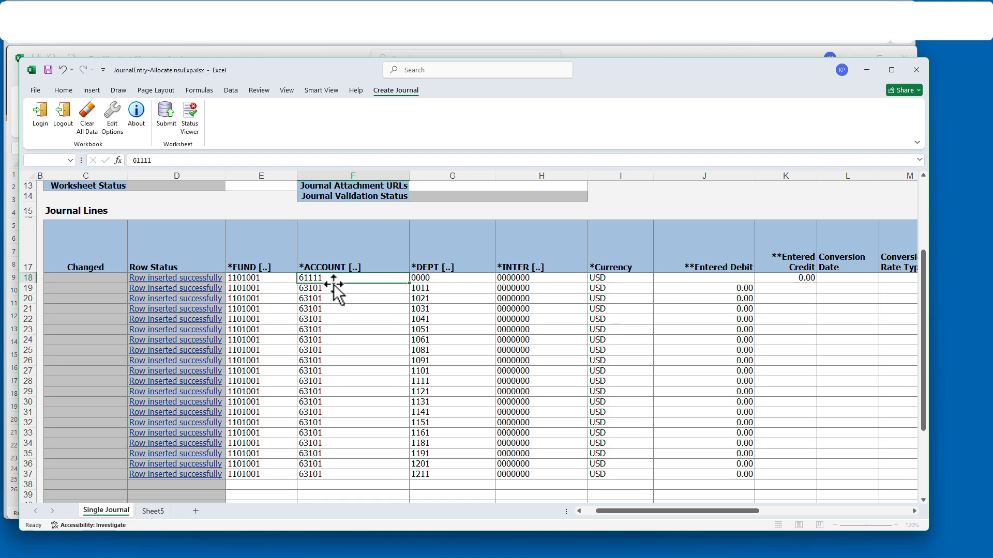
{"action": "left_click_drag", "start_coordinate": [347, 290], "coordinate": [331, 476]}
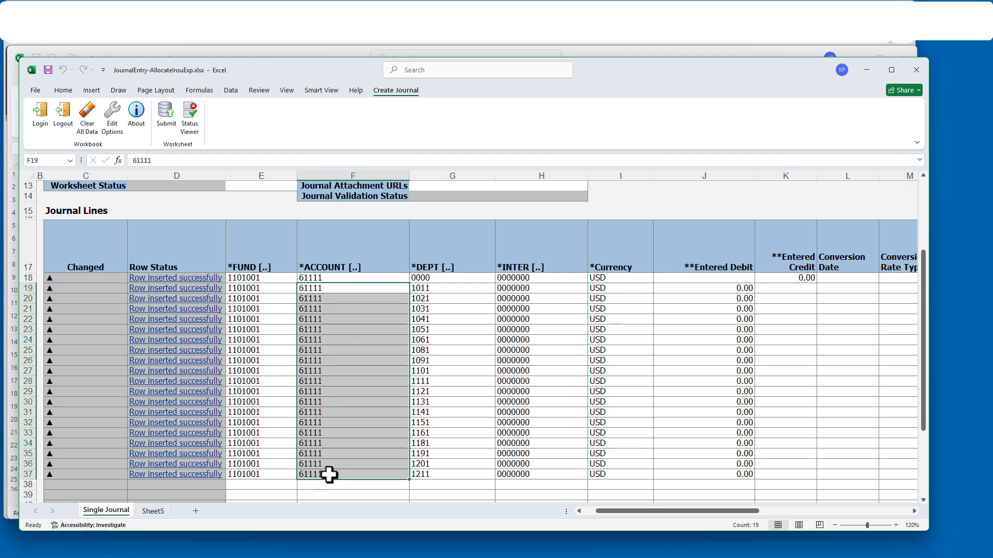
{"action": "left_click", "coordinate": [781, 279]}
- Update Sheet5's account member in C1 so the credit refreshes to 59,000.00
{"action": "left_click", "coordinate": [154, 512]}
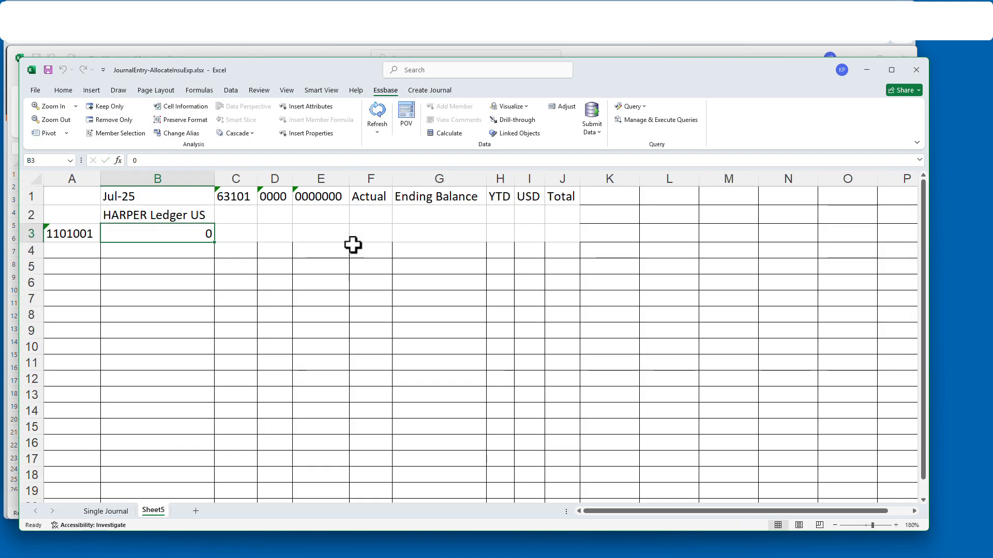
{"action": "left_click", "coordinate": [228, 199]}
{"action": "type", "text": "61101"}
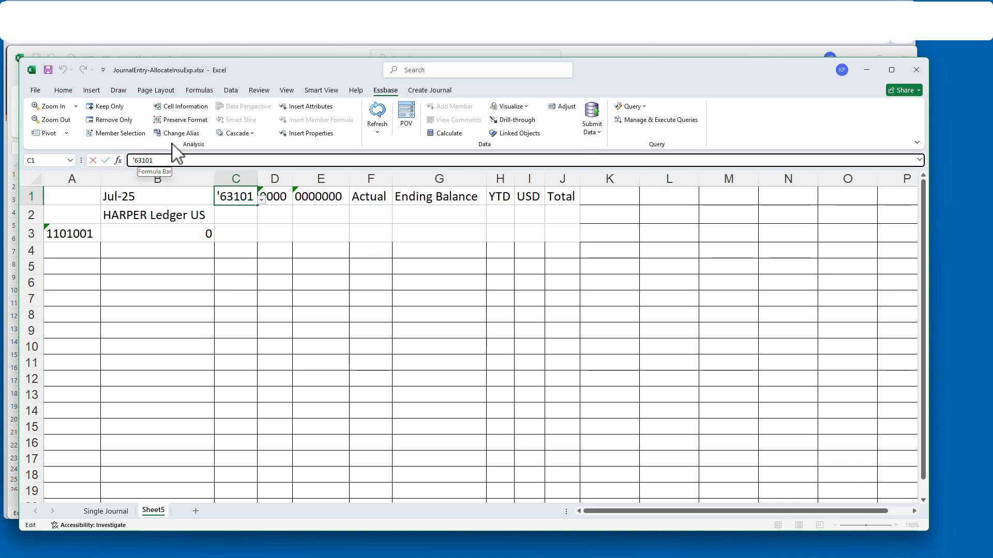
{"action": "key", "text": "Return"}
{"action": "key", "text": "Return"}
{"action": "left_click", "coordinate": [209, 234]}
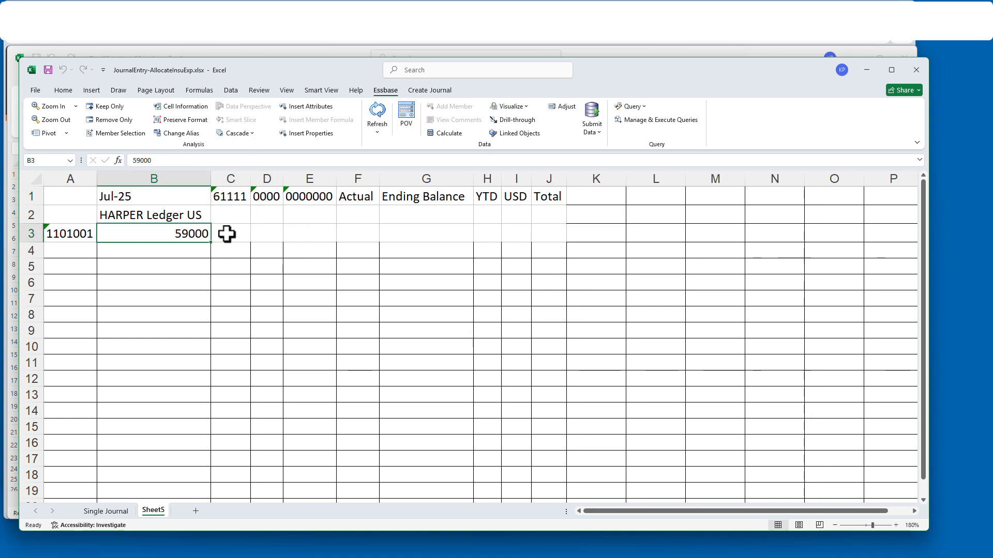
{"action": "left_click", "coordinate": [106, 512]}
{"action": "left_click", "coordinate": [725, 290]}
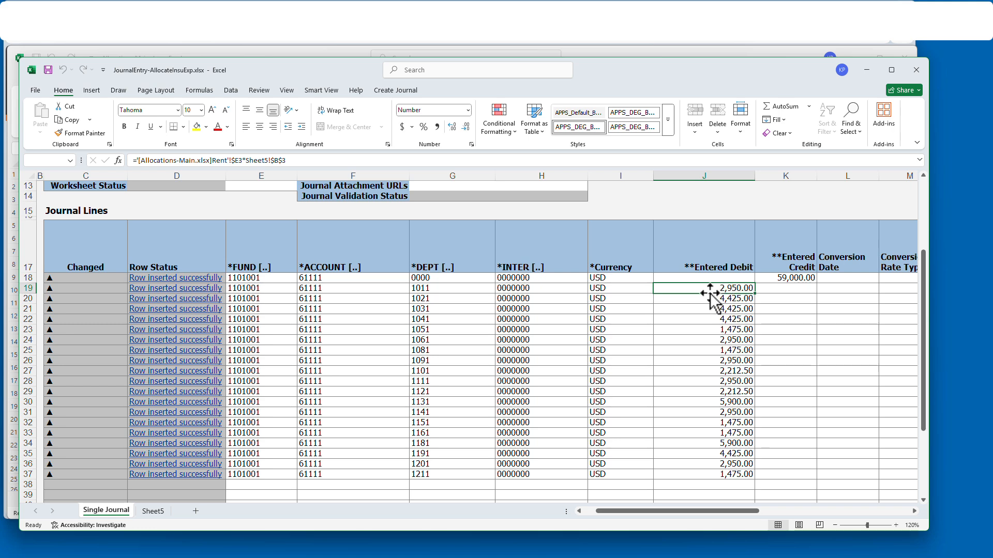
- Compare the journal against the Insurance personnel shares in the Allocations-Main workbook
{"action": "left_click", "coordinate": [158, 508]}
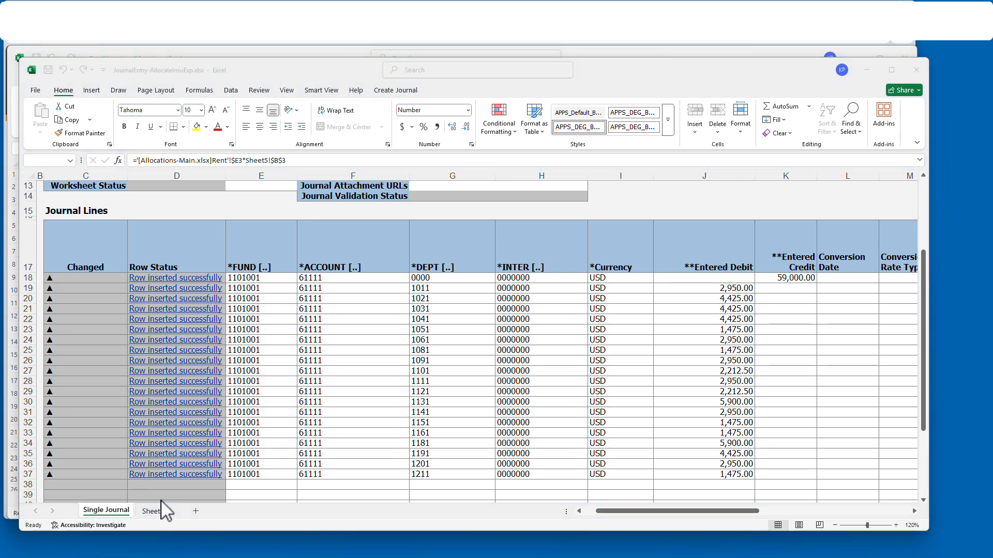
{"action": "key", "text": "alt+Tab"}
{"action": "left_click", "coordinate": [120, 499]}
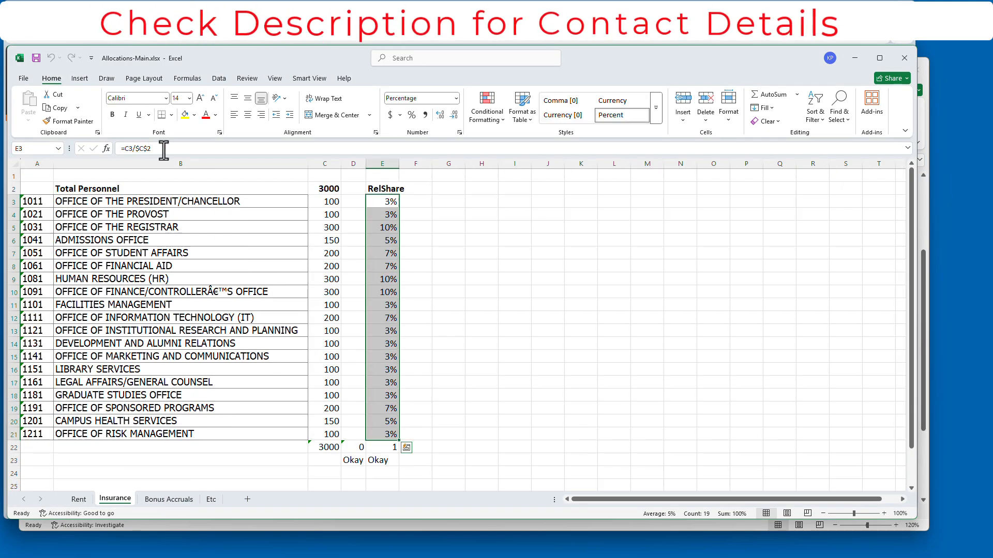
{"action": "key", "text": "alt+Tab"}
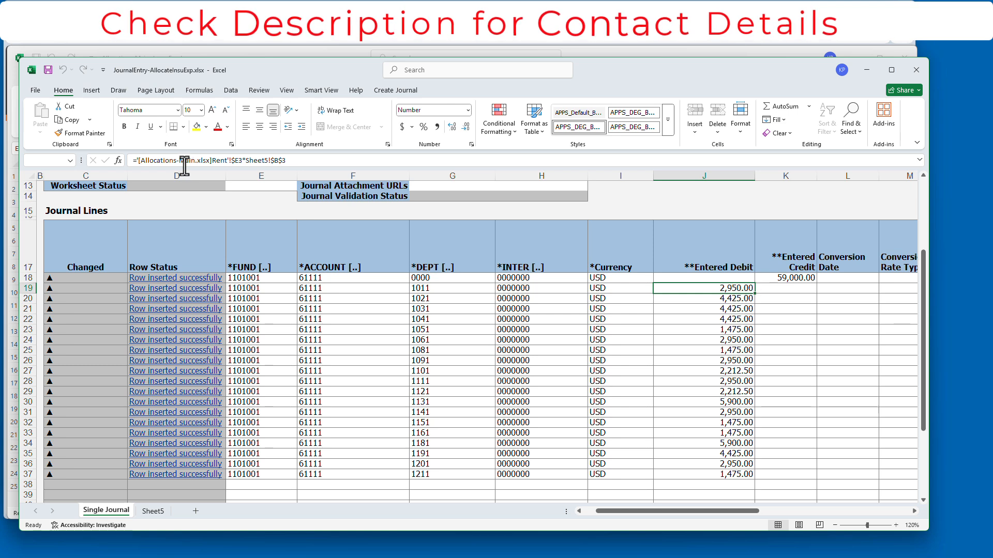
{"action": "key", "text": "alt+Tab"}
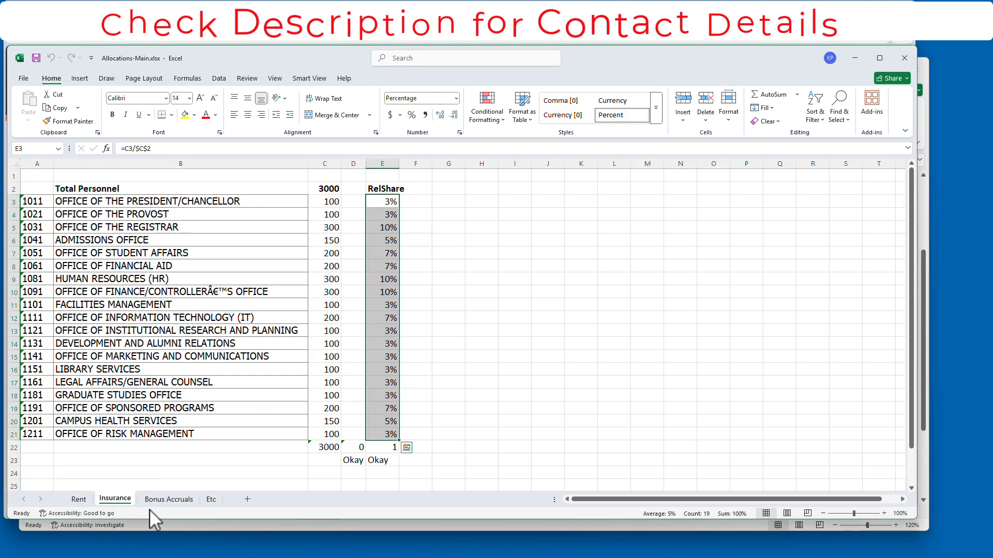
{"action": "key", "text": "alt+Tab"}
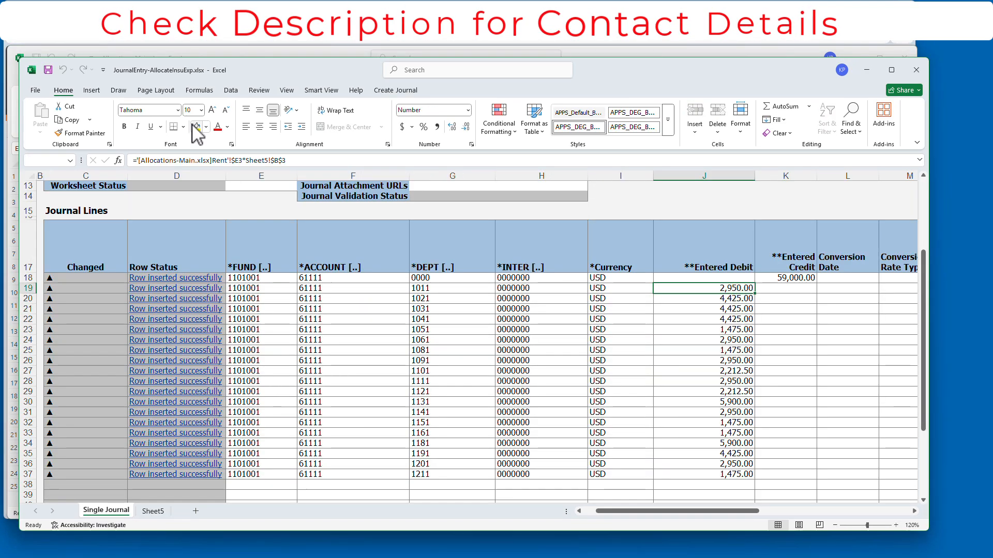
- Point J19's debit formula at the Insurance sheet, fill to J37, and total 59,000.00 in J38
{"action": "left_click", "coordinate": [229, 160]}
{"action": "key", "text": "BackSpace"}
{"action": "key", "text": "BackSpace"}
{"action": "key", "text": "BackSpace"}
{"action": "key", "text": "BackSpace"}
{"action": "type", "text": "Insurance"}
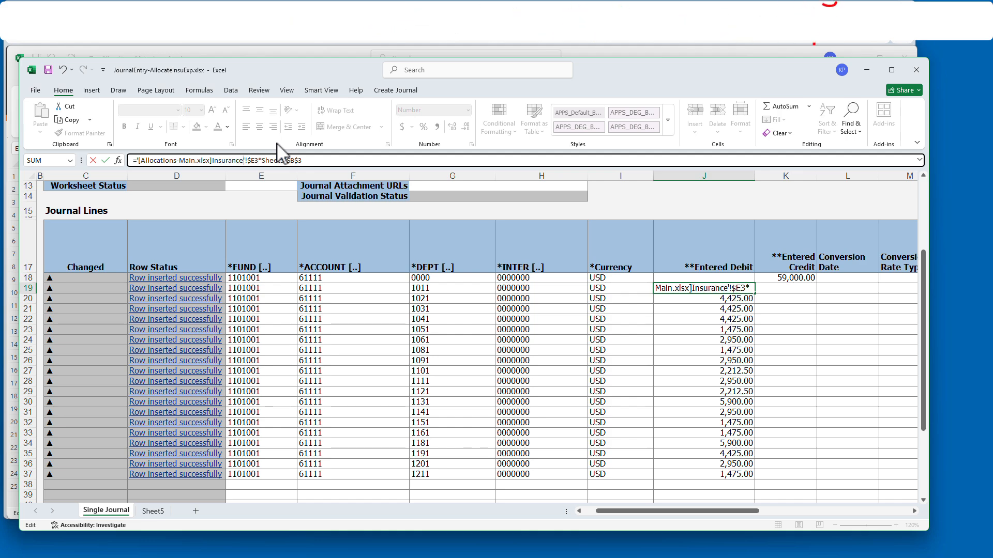
{"action": "key", "text": "Return"}
{"action": "left_click_drag", "start_coordinate": [743, 428], "coordinate": [740, 476]}
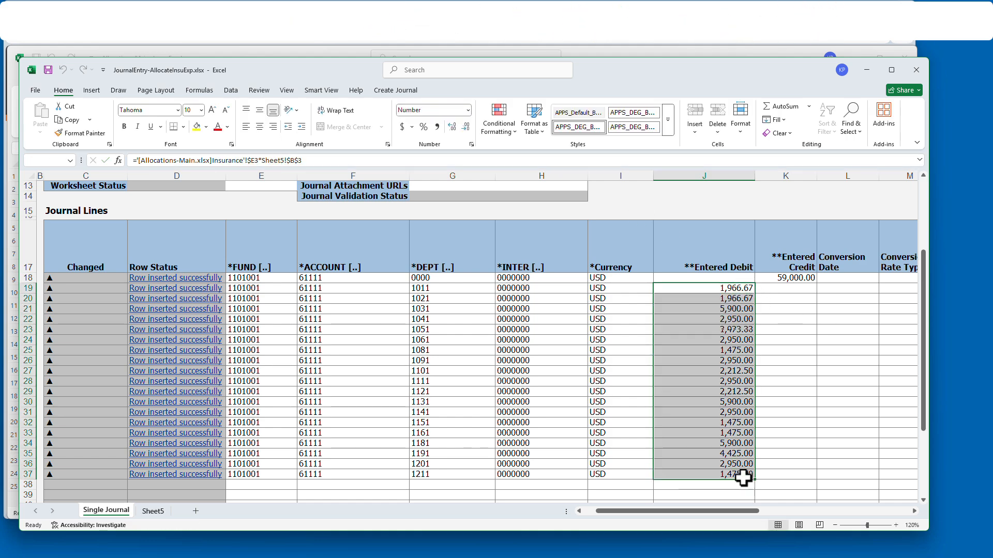
{"action": "scroll", "coordinate": [735, 413], "scroll_direction": "down", "scroll_amount": 2}
{"action": "left_click", "coordinate": [733, 383]}
{"action": "left_click", "coordinate": [782, 107]}
{"action": "key", "text": "Return"}
- Verify the K18 credit against Sheet5 and J19's Insurance formula
{"action": "scroll", "coordinate": [729, 383], "scroll_direction": "up", "scroll_amount": 2}
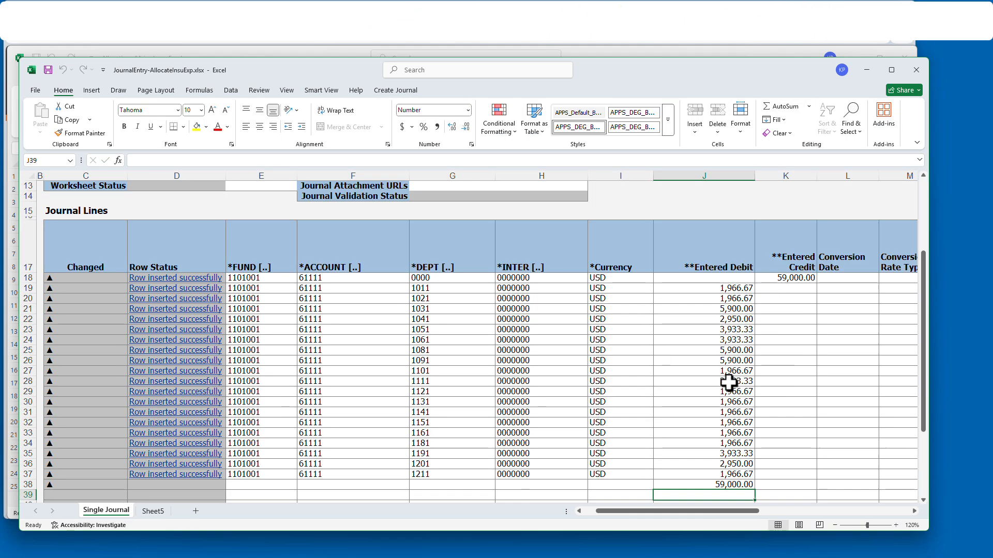
{"action": "left_click", "coordinate": [783, 279]}
{"action": "left_click", "coordinate": [153, 511]}
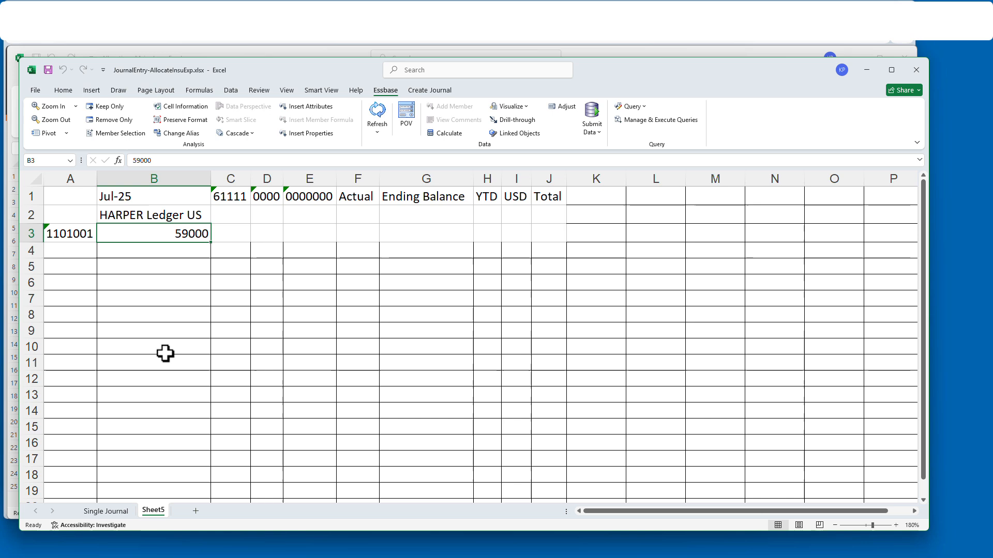
{"action": "left_click", "coordinate": [104, 511]}
{"action": "left_click", "coordinate": [727, 288]}
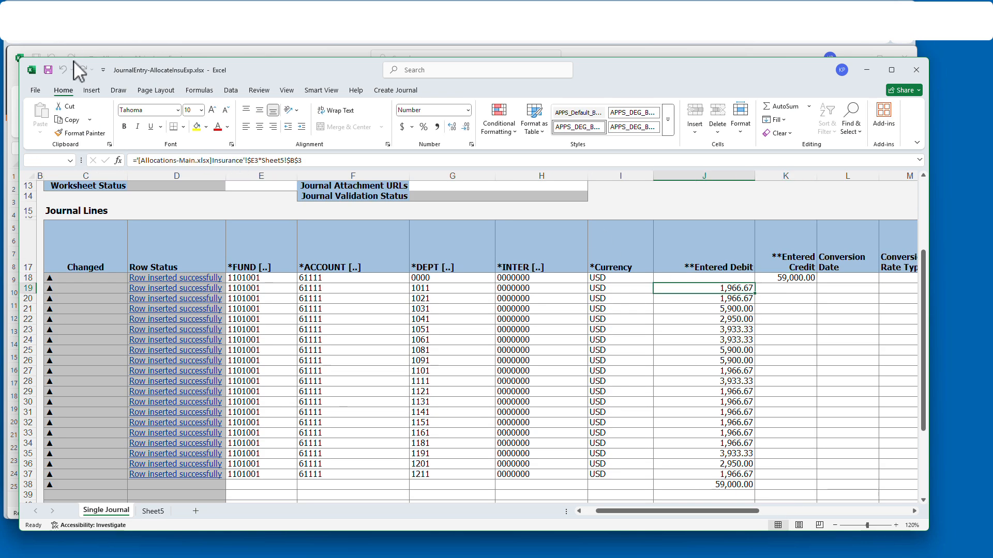
- Rename the journal in D8 to 'Allocate Insu July 25'
{"action": "scroll", "coordinate": [646, 300], "scroll_direction": "up", "scroll_amount": 4}
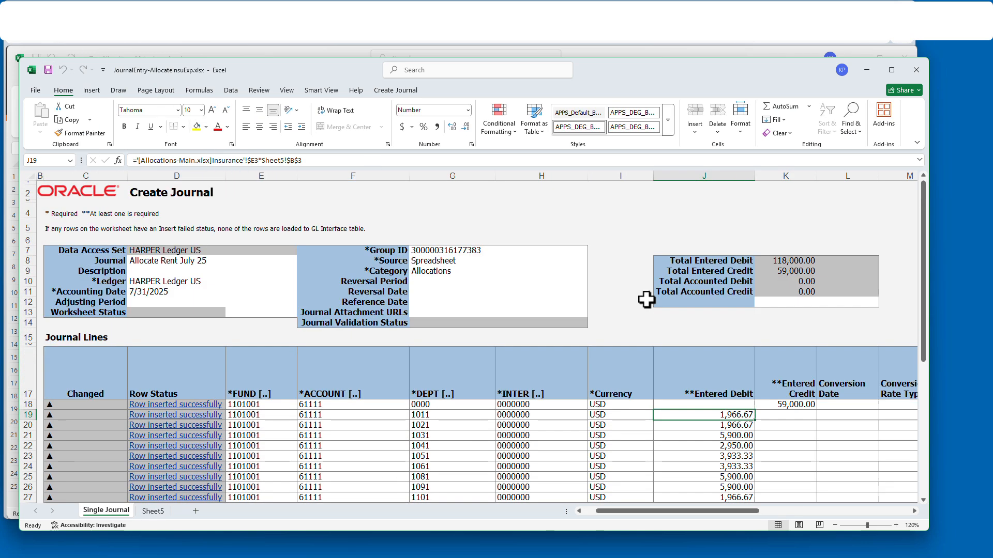
{"action": "left_click", "coordinate": [155, 261]}
{"action": "double_click", "coordinate": [166, 160]}
{"action": "type", "text": "R"}
{"action": "key", "text": "Return"}
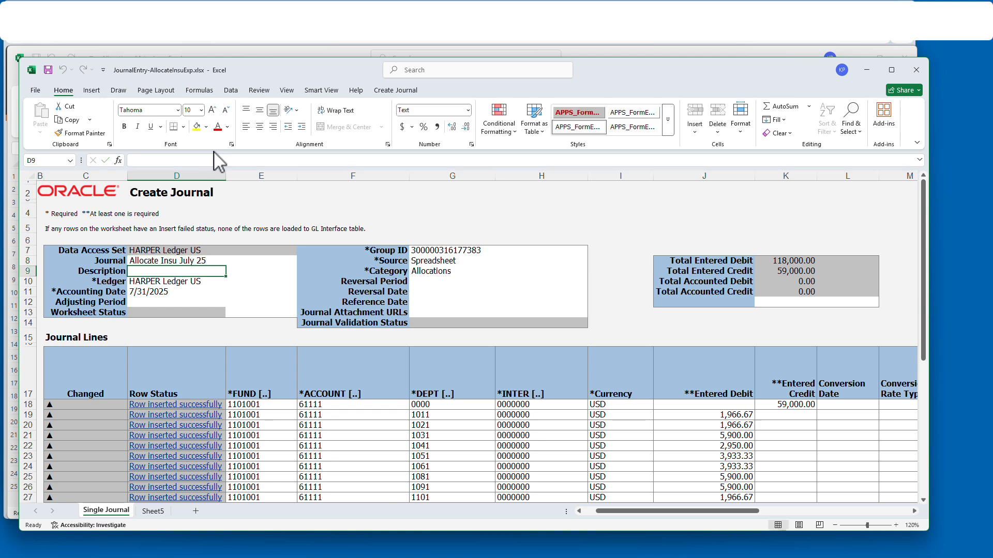
{"action": "scroll", "coordinate": [698, 384], "scroll_direction": "down", "scroll_amount": 5}
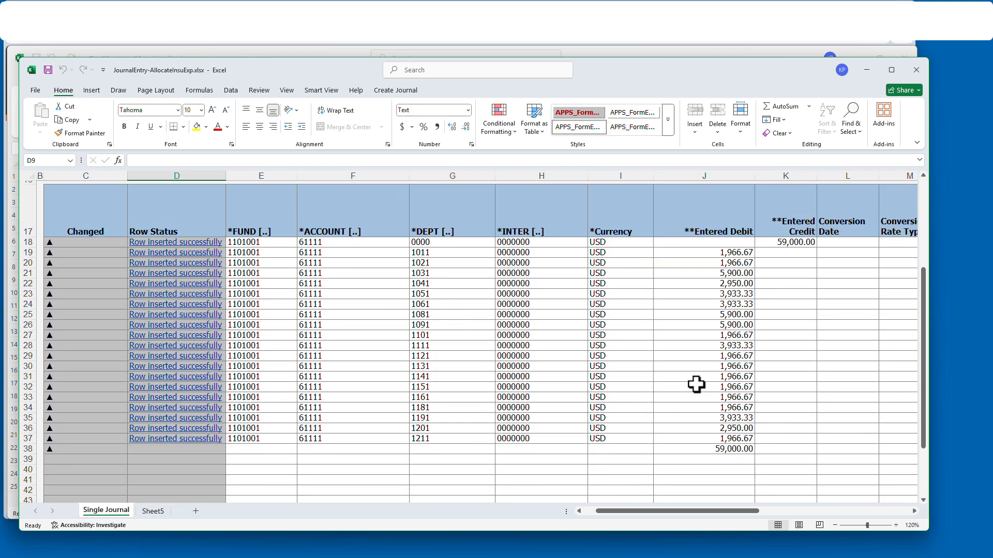
- Submit the journal to Oracle with Submit Journal Import and Posting
{"action": "scroll", "coordinate": [696, 385], "scroll_direction": "up", "scroll_amount": 5}
{"action": "left_click", "coordinate": [396, 90]}
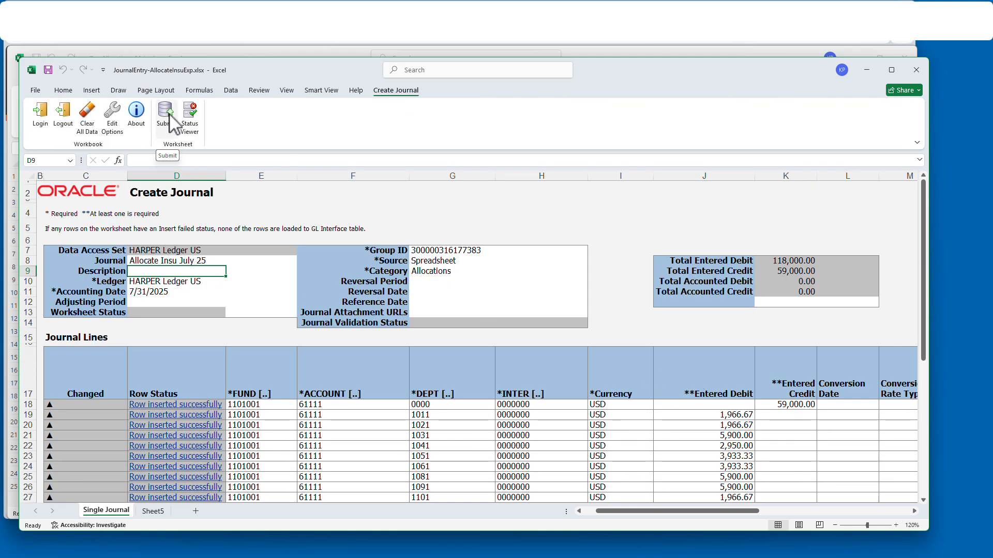
{"action": "left_click", "coordinate": [166, 113]}
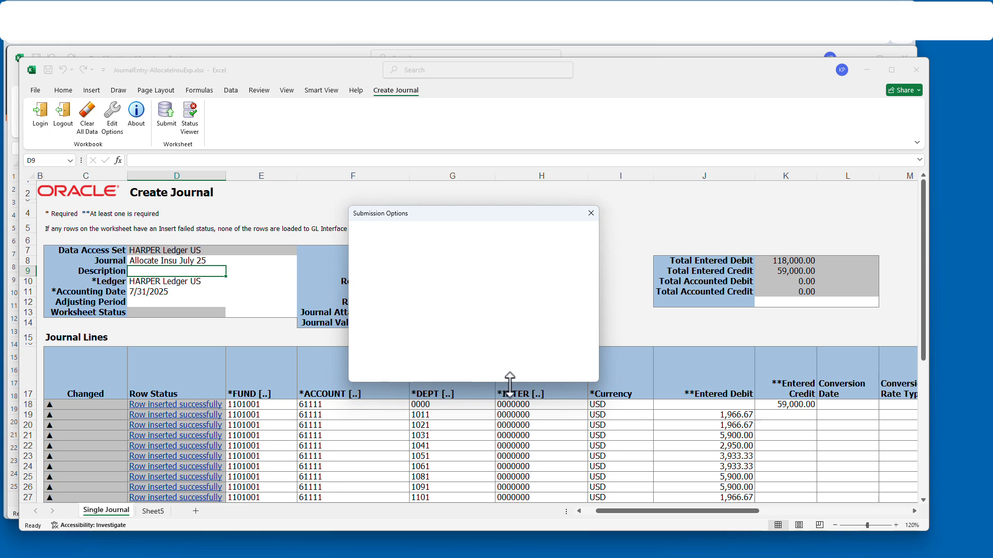
{"action": "left_click", "coordinate": [576, 364]}
{"action": "scroll", "coordinate": [543, 412], "scroll_direction": "down", "scroll_amount": 4}
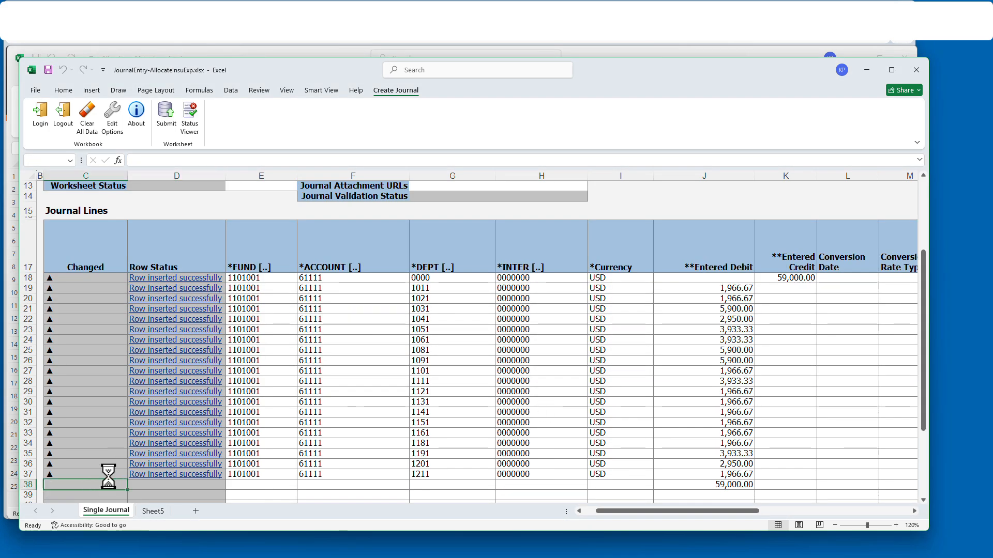
{"action": "scroll", "coordinate": [108, 477], "scroll_direction": "up", "scroll_amount": 2}
{"action": "left_click", "coordinate": [166, 113]}
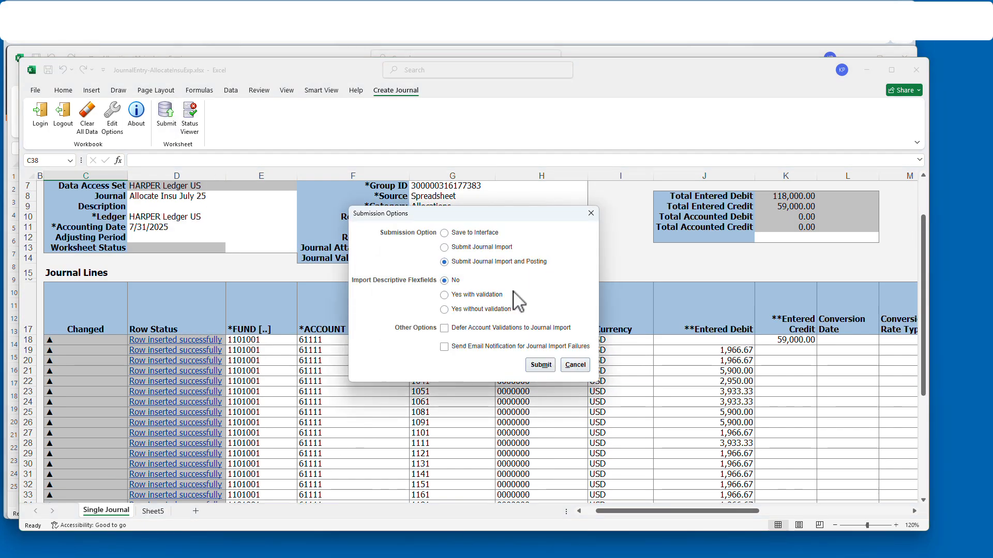
{"action": "left_click", "coordinate": [545, 365]}
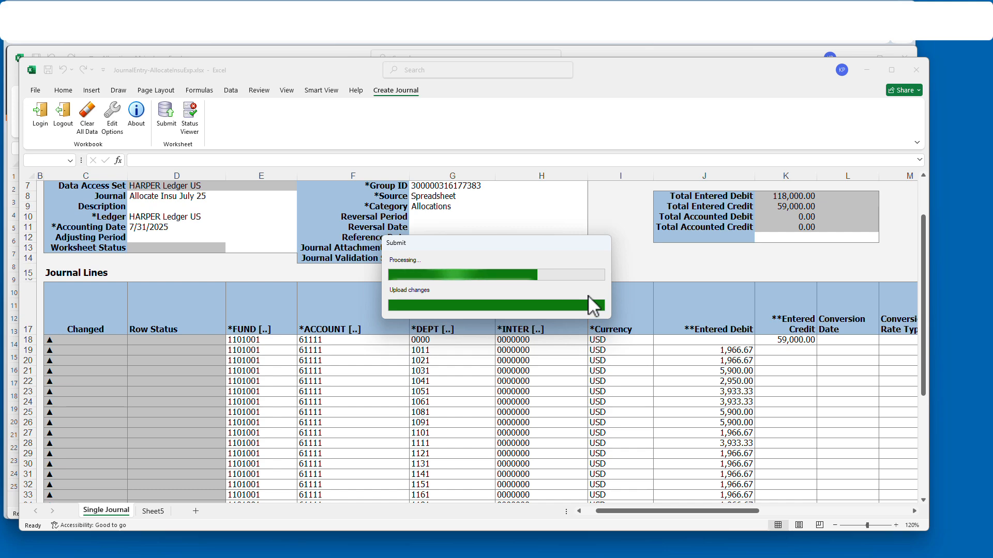
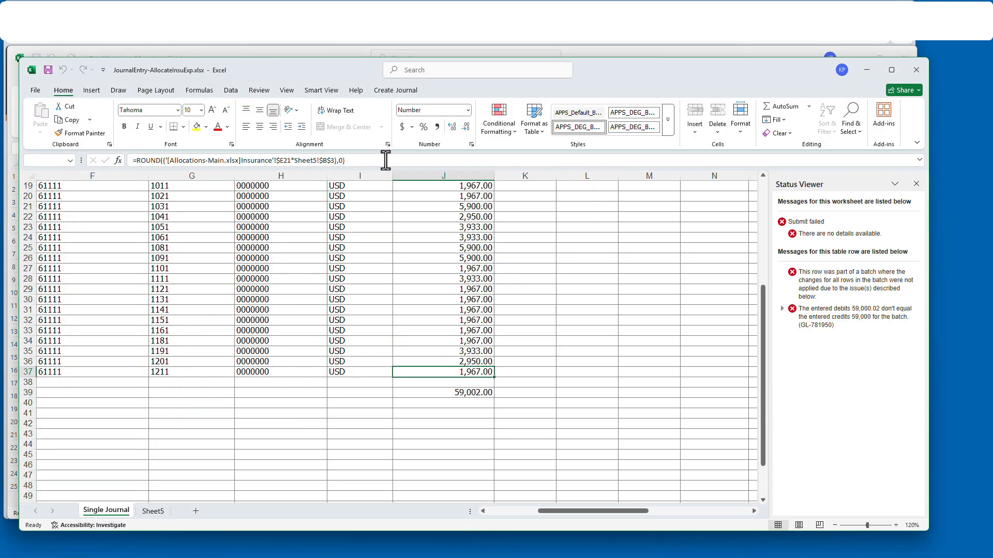
- Subtract 2 from J37's debit formula so debits match the 59,000 credit in K18
{"action": "left_click", "coordinate": [385, 160]}
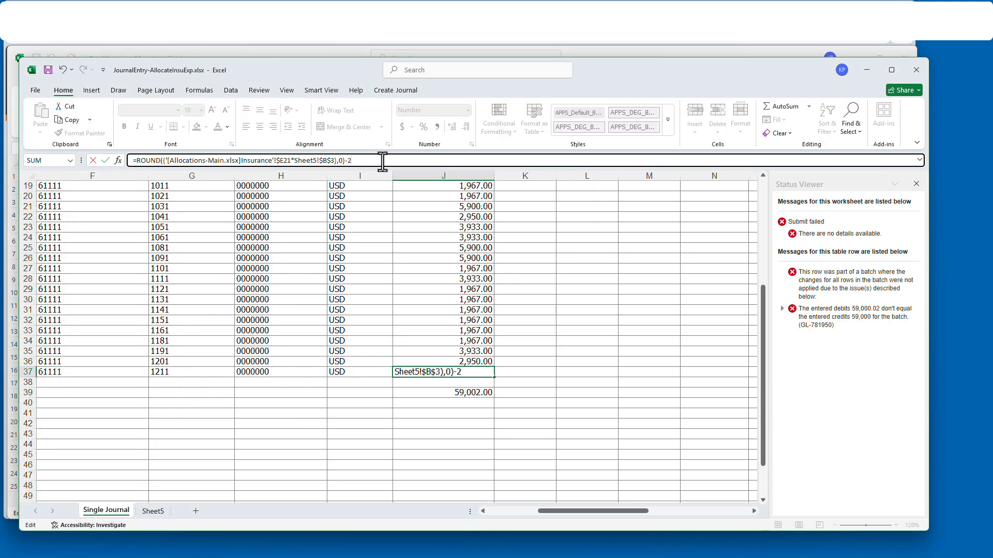
{"action": "type", "text": "-2"}
{"action": "key", "text": "Return"}
{"action": "key", "text": "Up"}
{"action": "scroll", "coordinate": [474, 290], "scroll_direction": "up", "scroll_amount": 5}
{"action": "left_click", "coordinate": [500, 341]}
{"action": "scroll", "coordinate": [498, 344], "scroll_direction": "down", "scroll_amount": 3}
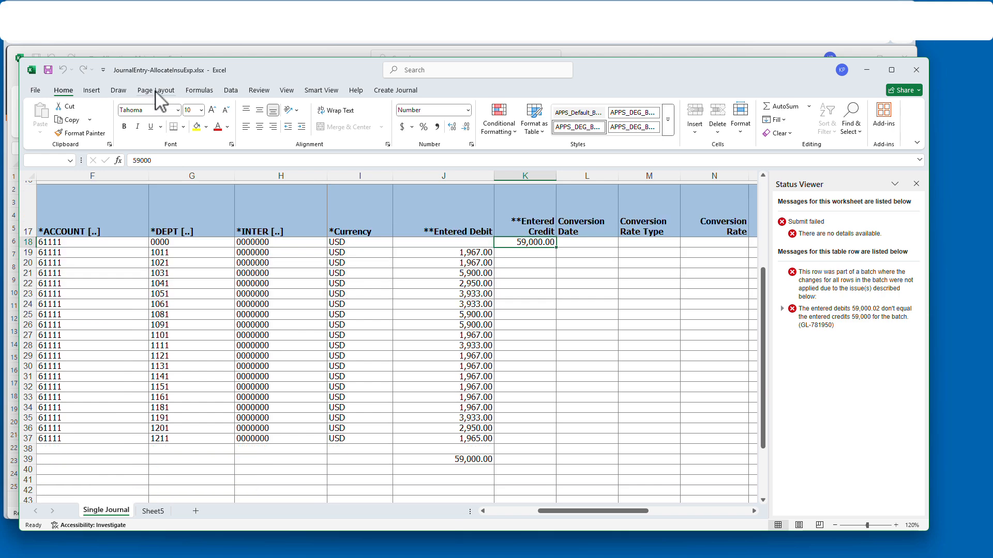
- Check the extra row 39 debit total, then submit the journal for import
{"action": "left_click", "coordinate": [916, 184]}
{"action": "scroll", "coordinate": [104, 452], "scroll_direction": "left", "scroll_amount": 4}
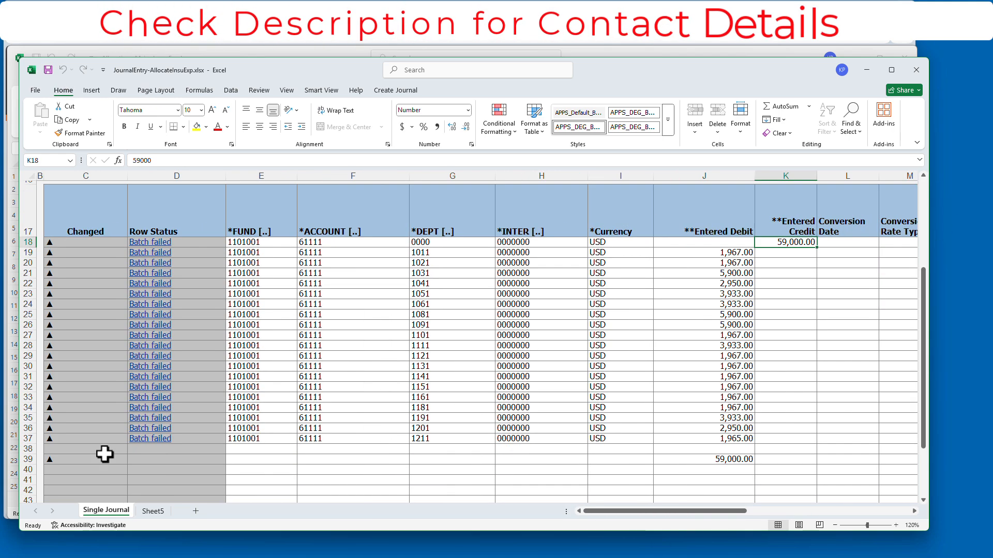
{"action": "left_click", "coordinate": [104, 459]}
{"action": "left_click", "coordinate": [701, 458]}
{"action": "scroll", "coordinate": [701, 455], "scroll_direction": "up", "scroll_amount": 5}
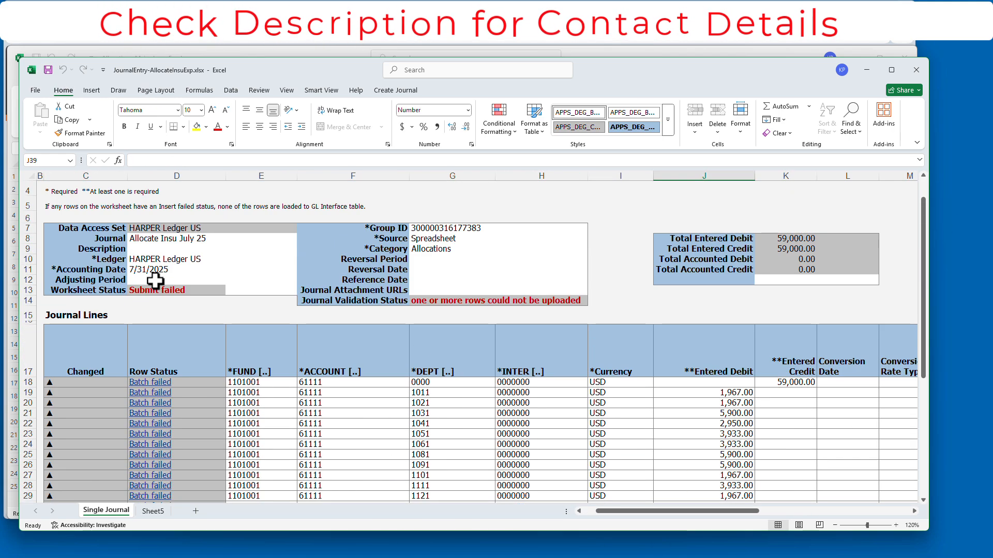
{"action": "left_click", "coordinate": [177, 290]}
{"action": "left_click", "coordinate": [396, 90]}
{"action": "left_click", "coordinate": [166, 115]}
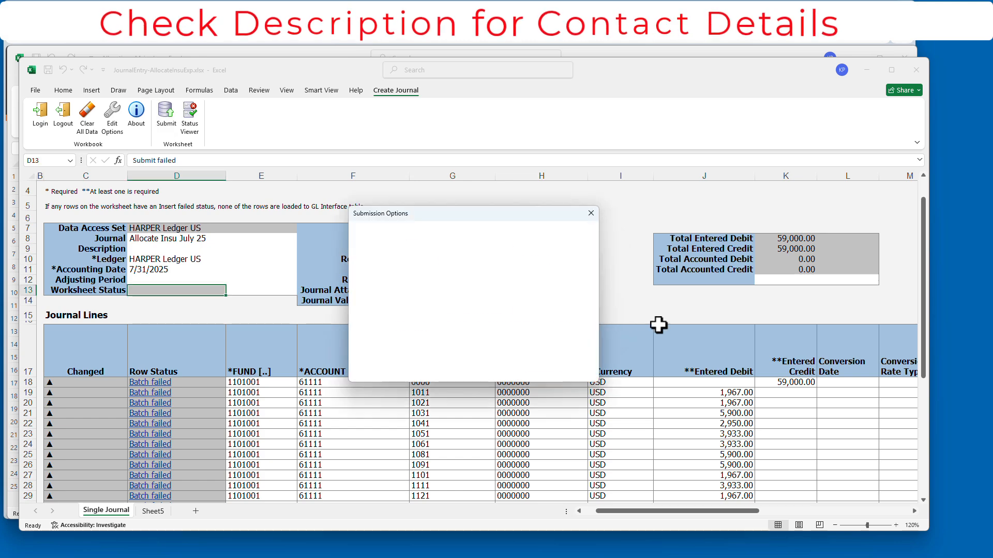
{"action": "left_click", "coordinate": [534, 300]}
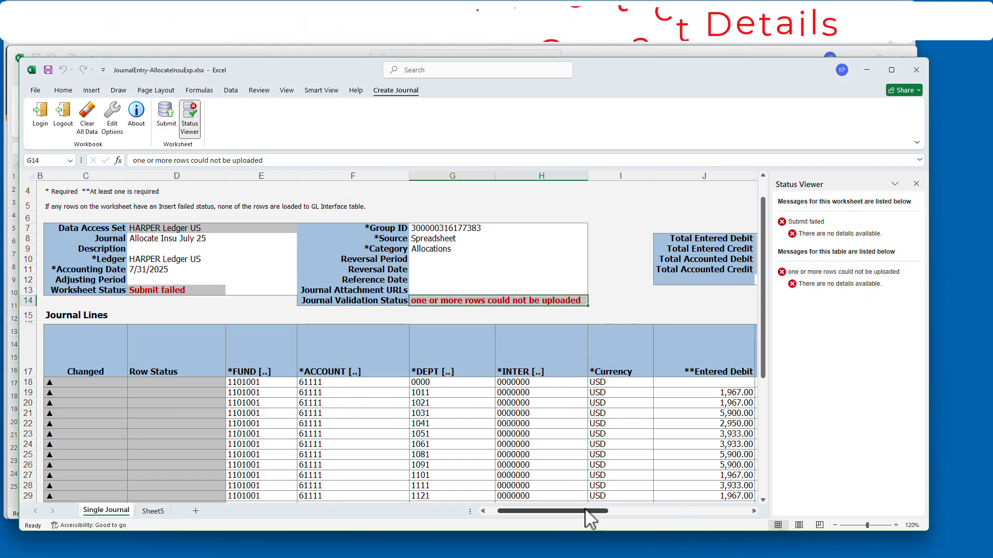
- Read row 39's error and clear its Changed flag despite the protected-sheet warning
{"action": "left_click_drag", "start_coordinate": [587, 511], "coordinate": [738, 518]}
{"action": "scroll", "coordinate": [506, 396], "scroll_direction": "down", "scroll_amount": 4}
{"action": "scroll", "coordinate": [505, 396], "scroll_direction": "down", "scroll_amount": 2}
{"action": "left_click", "coordinate": [658, 365]}
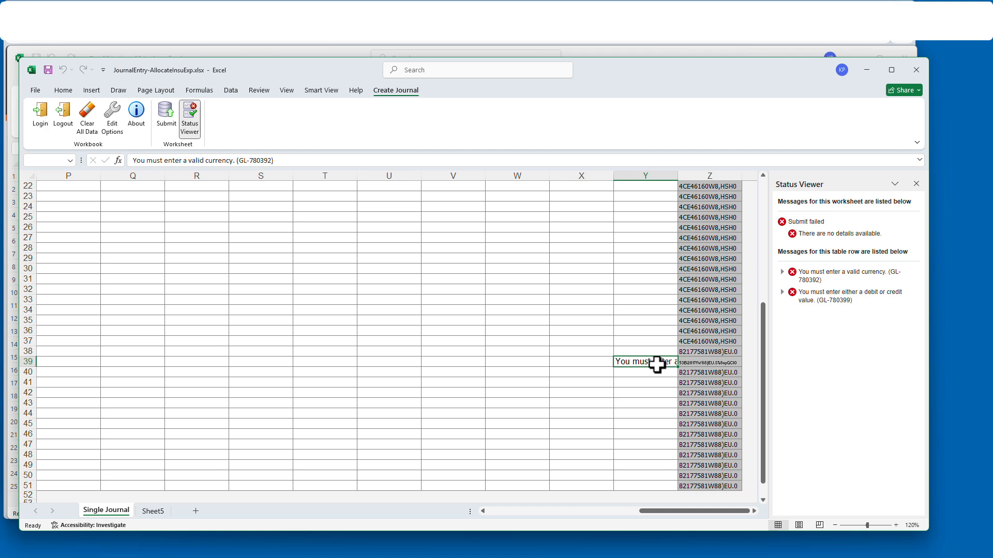
{"action": "left_click_drag", "start_coordinate": [667, 512], "coordinate": [507, 513]}
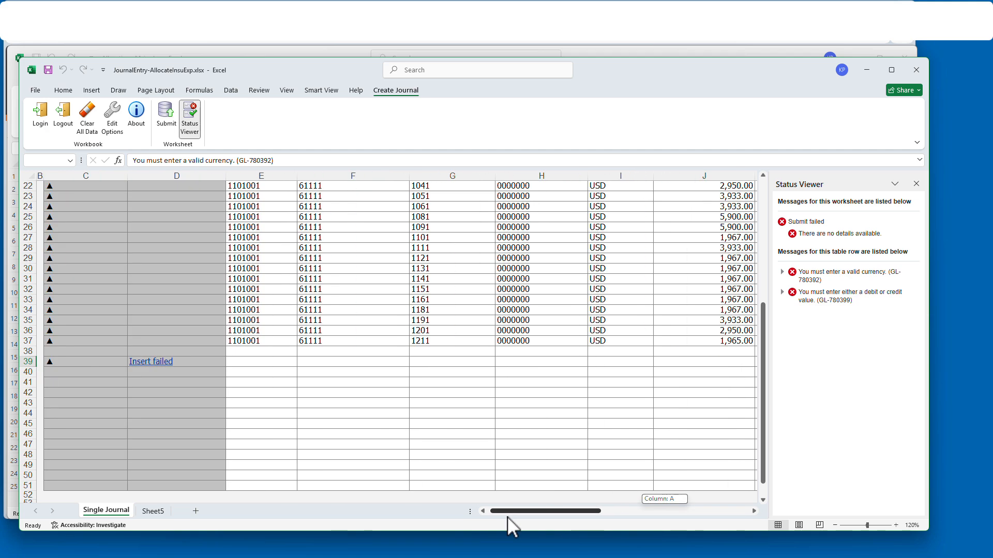
{"action": "left_click", "coordinate": [26, 363]}
{"action": "key", "text": "Delete"}
{"action": "left_click", "coordinate": [499, 313]}
{"action": "double_click", "coordinate": [85, 363]}
- Resubmit the corrected journal with Submit Journal Import and Posting and acknowledge the confirmation
{"action": "scroll", "coordinate": [181, 368], "scroll_direction": "up", "scroll_amount": 3}
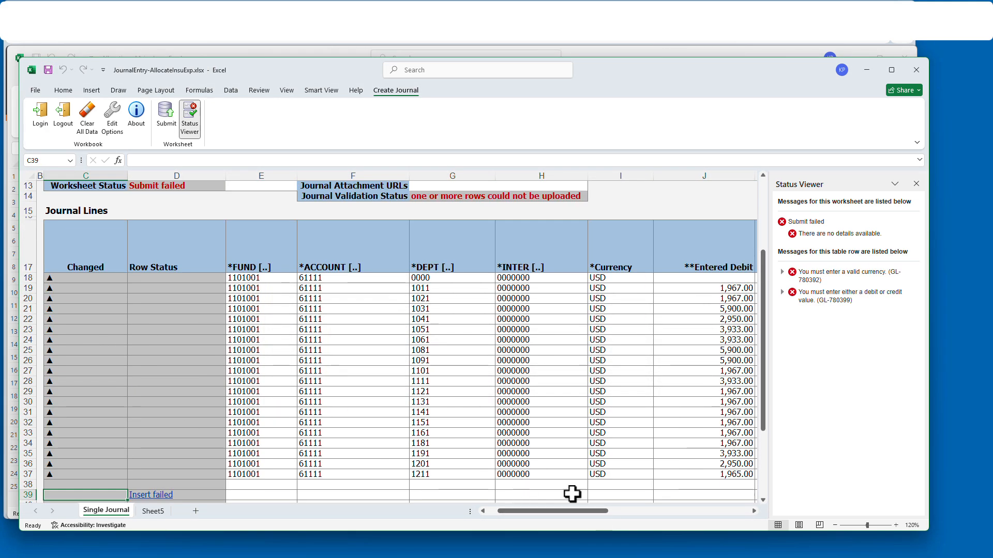
{"action": "left_click_drag", "start_coordinate": [569, 511], "coordinate": [643, 512]}
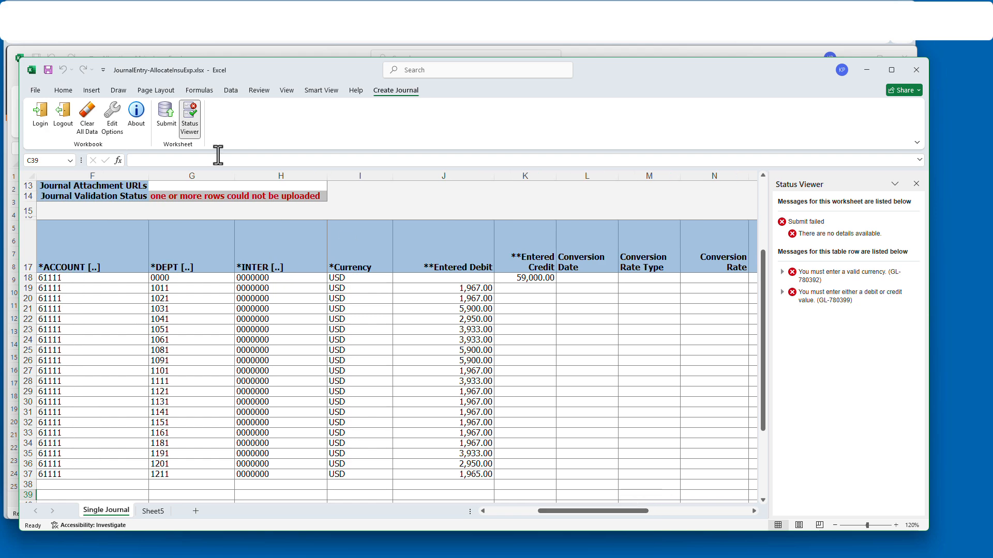
{"action": "scroll", "coordinate": [218, 155], "scroll_direction": "up", "scroll_amount": 4}
{"action": "left_click", "coordinate": [166, 114]}
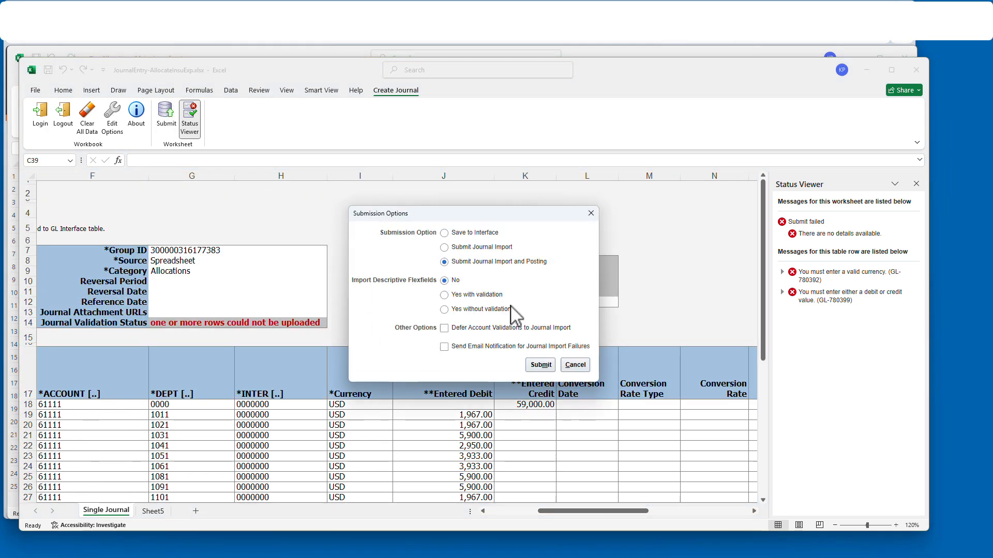
{"action": "left_click", "coordinate": [540, 364]}
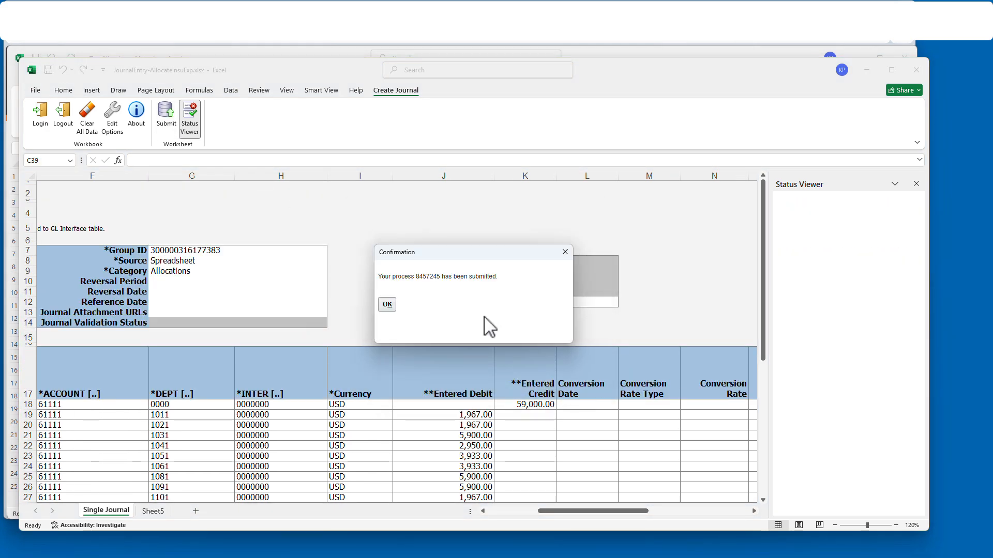
{"action": "left_click", "coordinate": [389, 304]}
{"action": "left_click", "coordinate": [915, 184]}
{"action": "scroll", "coordinate": [408, 364], "scroll_direction": "down", "scroll_amount": 4}
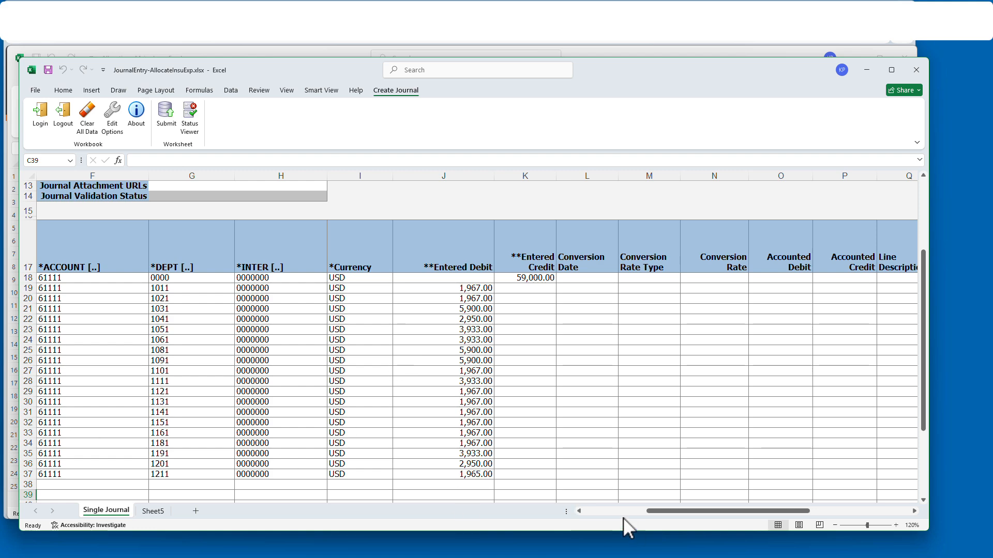
- Check row 39's status and refresh the ledger balance query on Sheet5
{"action": "left_click_drag", "start_coordinate": [623, 517], "coordinate": [579, 517]}
{"action": "left_click", "coordinate": [179, 495]}
{"action": "scroll", "coordinate": [270, 353], "scroll_direction": "down", "scroll_amount": 2}
{"action": "scroll", "coordinate": [270, 352], "scroll_direction": "up", "scroll_amount": 4}
{"action": "left_click", "coordinate": [163, 511]}
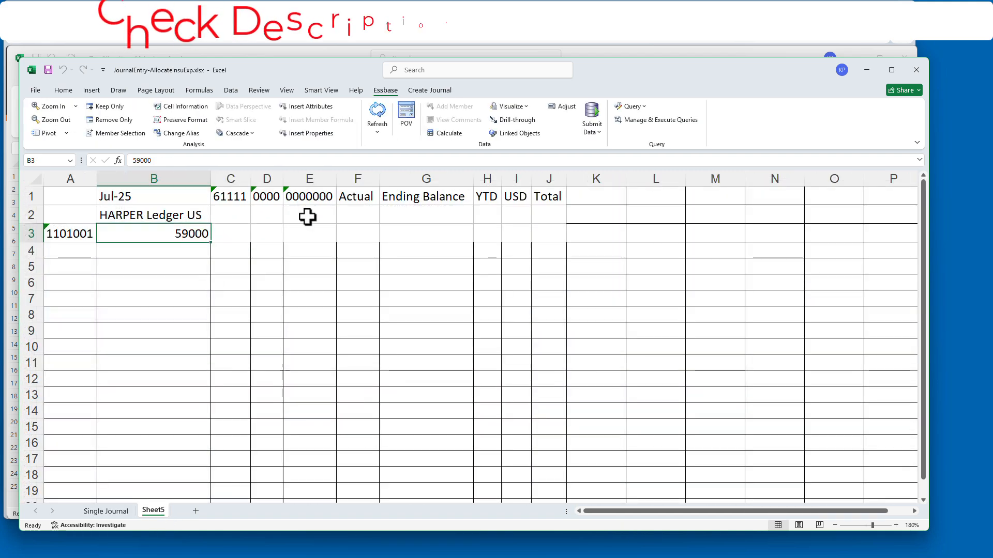
{"action": "left_click", "coordinate": [377, 116]}
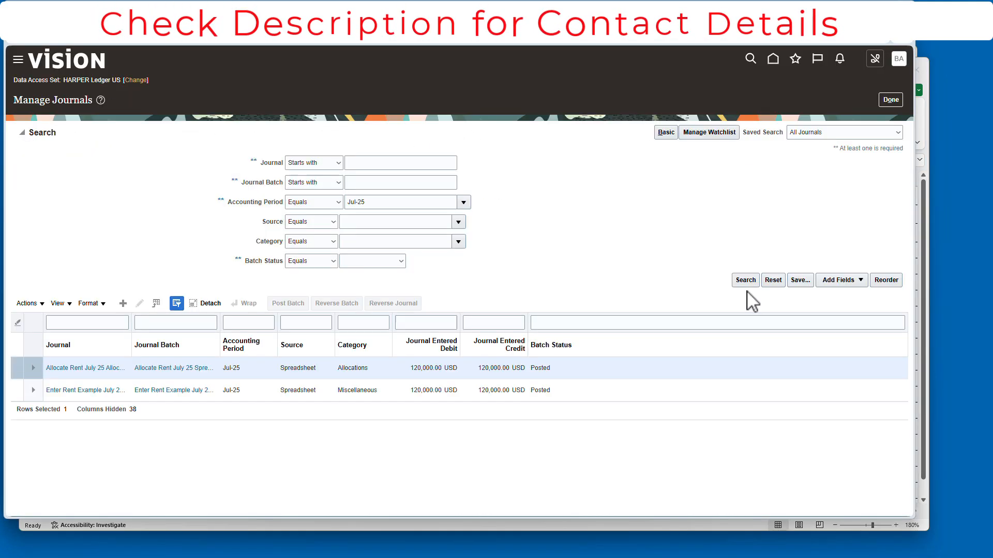
- Search Manage Journals, confirm Allocate Insu July 25 is Posted at 59,000, then cancel
{"action": "left_click", "coordinate": [745, 283]}
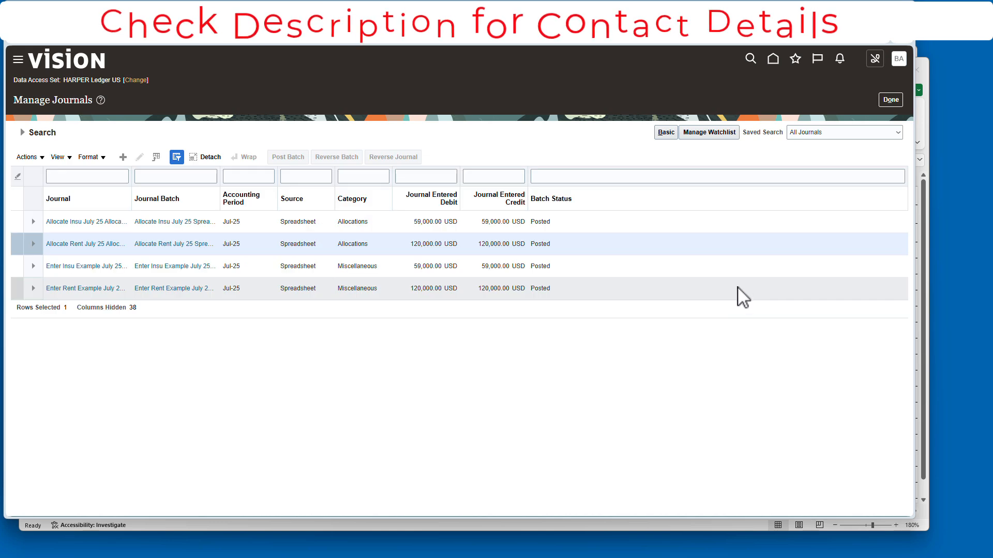
{"action": "left_click", "coordinate": [421, 224]}
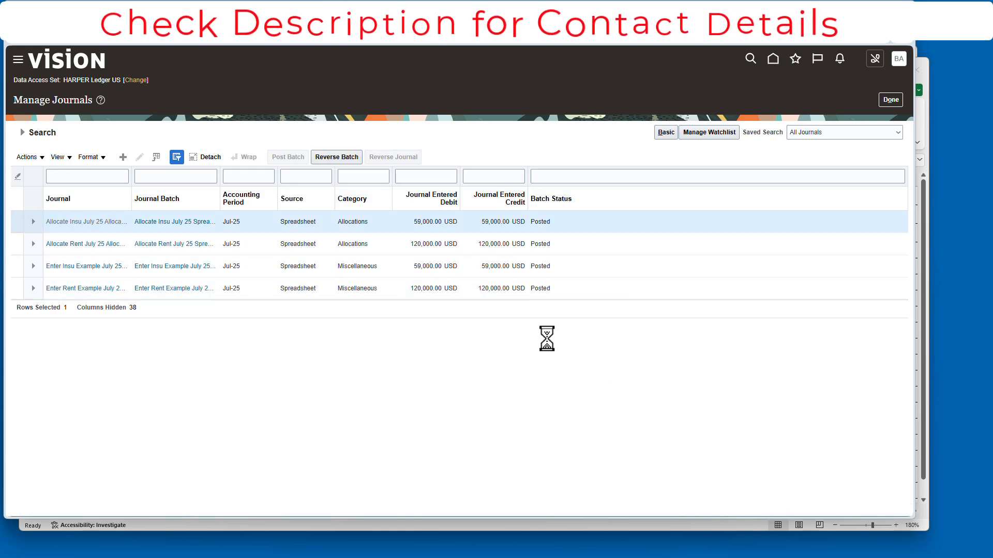
{"action": "scroll", "coordinate": [598, 412], "scroll_direction": "down", "scroll_amount": 4}
{"action": "scroll", "coordinate": [460, 297], "scroll_direction": "up", "scroll_amount": 4}
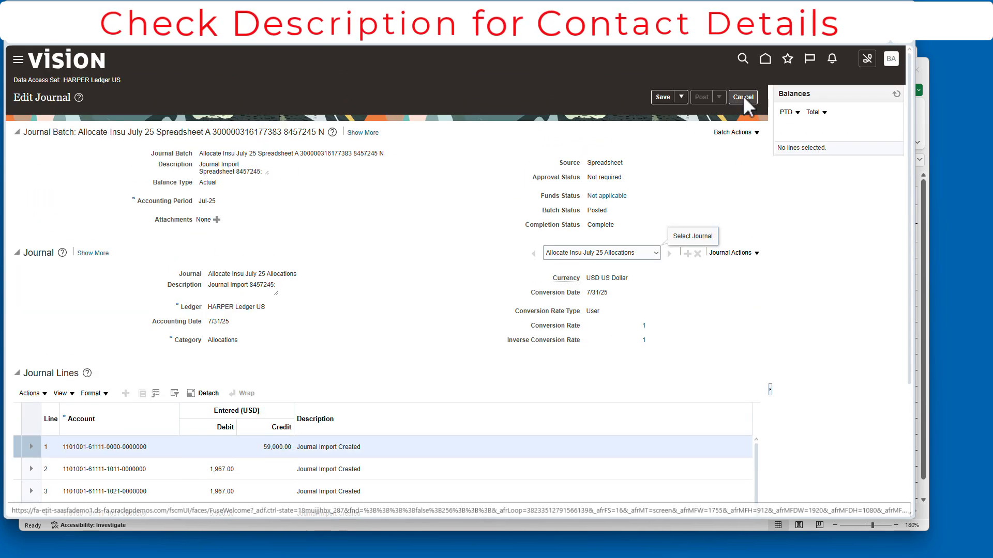
{"action": "left_click", "coordinate": [744, 98]}
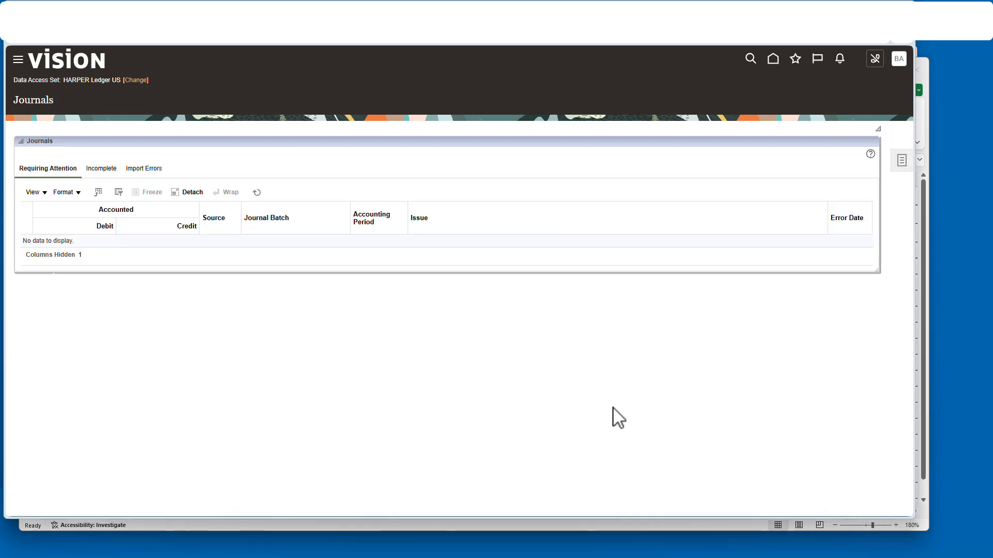
{"action": "key", "text": "alt+Tab"}
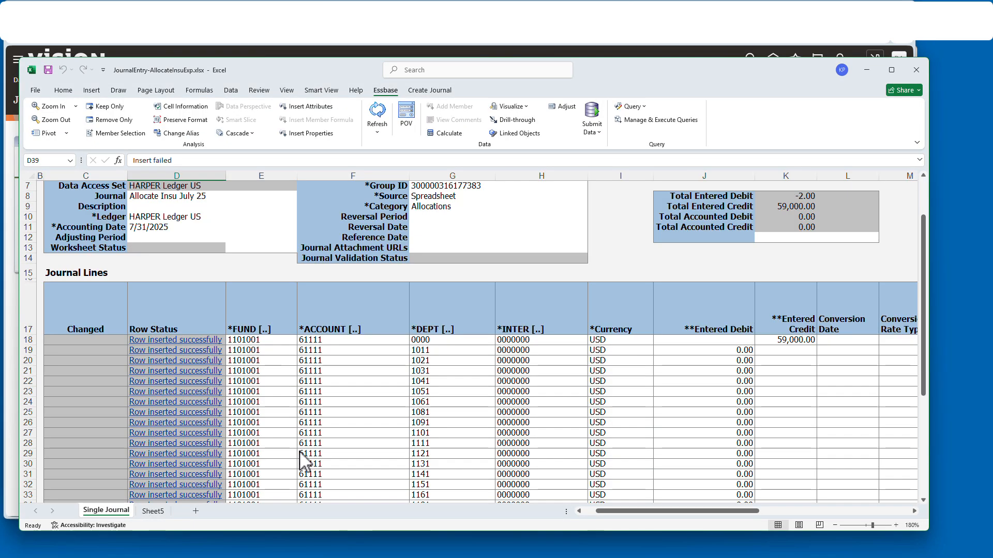
- Close the insurance workbook and open JournalEntry-RentExample from recent workbooks
{"action": "scroll", "coordinate": [299, 461], "scroll_direction": "down", "scroll_amount": 1}
{"action": "left_click", "coordinate": [914, 79]}
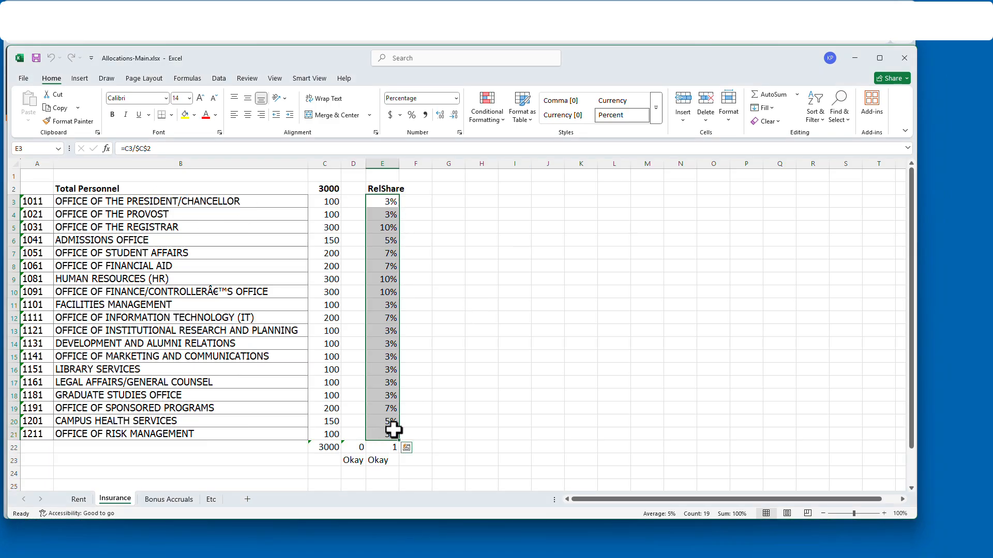
{"action": "left_click", "coordinate": [79, 500]}
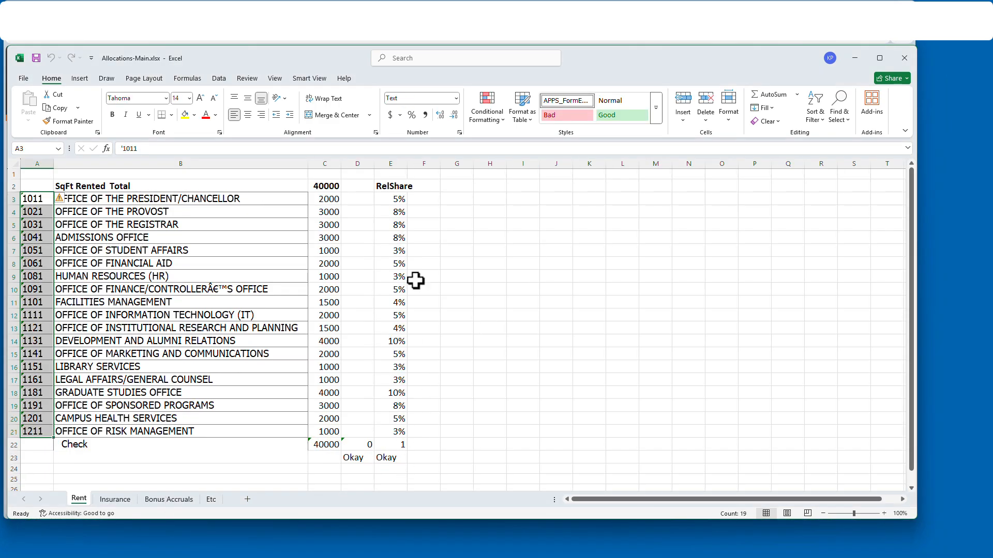
{"action": "left_click", "coordinate": [23, 78]}
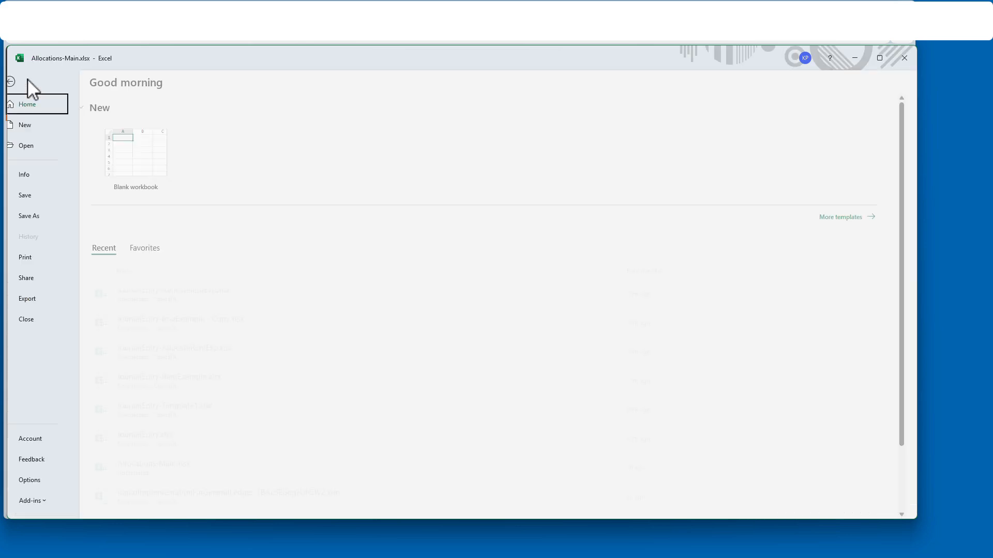
{"action": "left_click", "coordinate": [215, 385]}
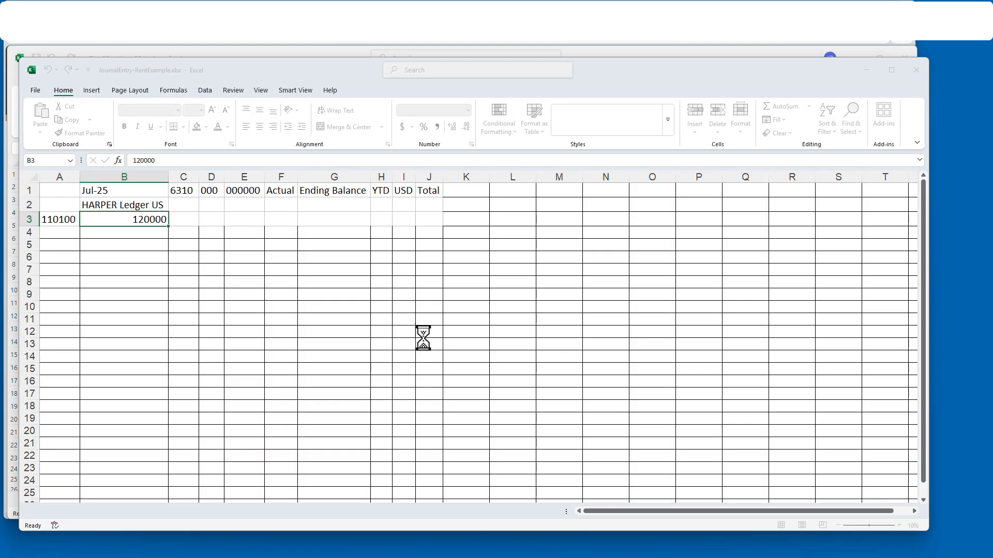
- Sign in to Oracle Cloud with the user name and account password
{"action": "left_click", "coordinate": [540, 333]}
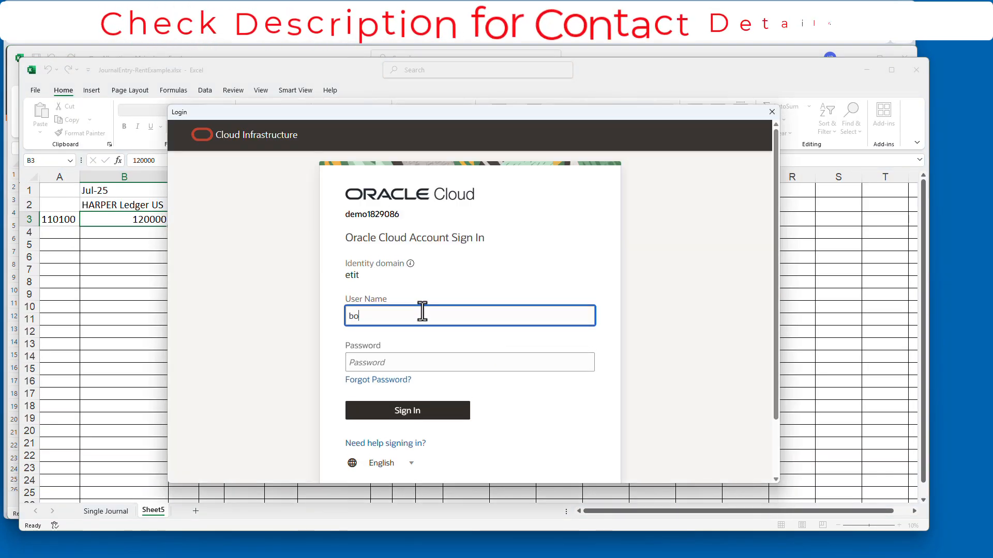
{"action": "key", "text": "Tab"}
{"action": "type", "text": "••••••"}
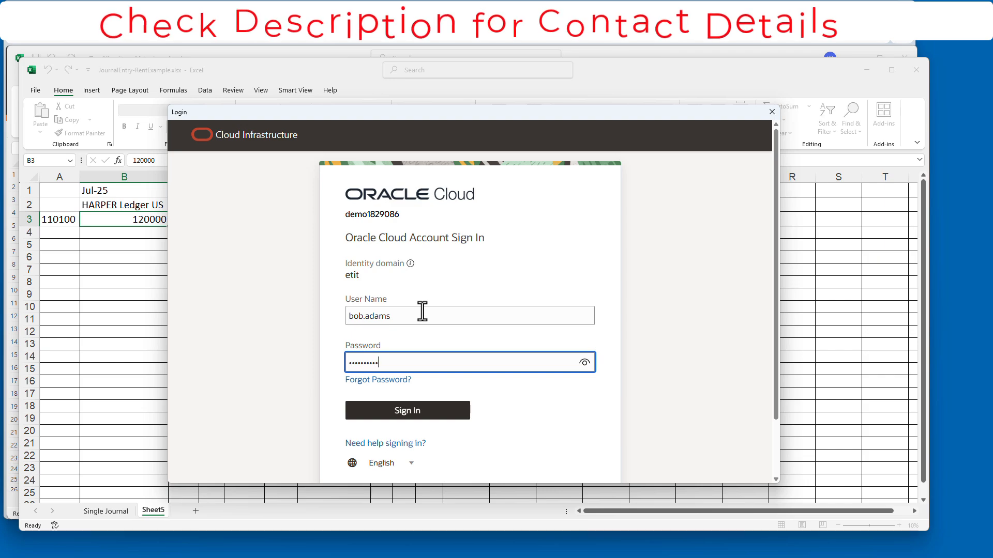
{"action": "key", "text": "Return"}
- Refresh the account balance query on Sheet5
{"action": "left_click", "coordinate": [106, 512]}
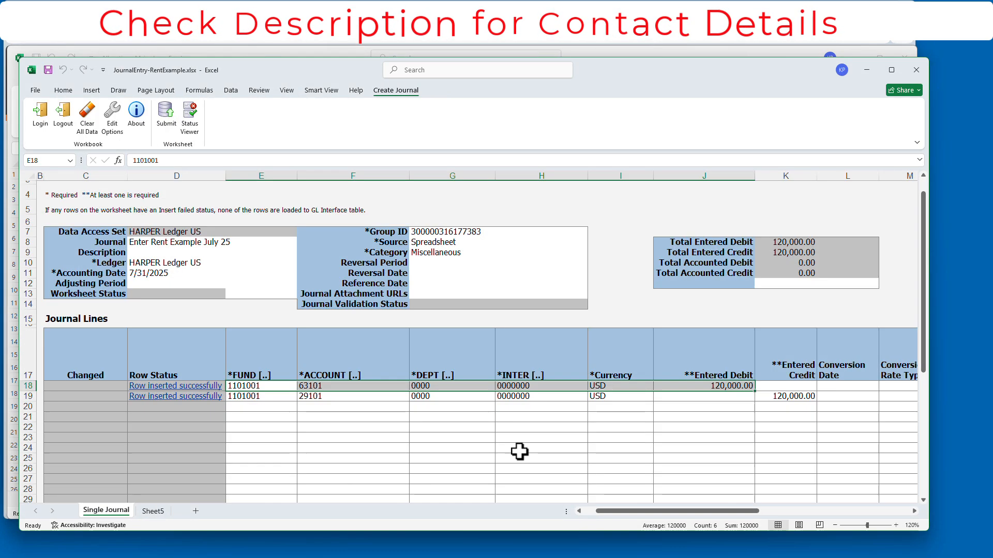
{"action": "left_click", "coordinate": [154, 511]}
{"action": "left_click", "coordinate": [386, 91]}
{"action": "left_click", "coordinate": [372, 112]}
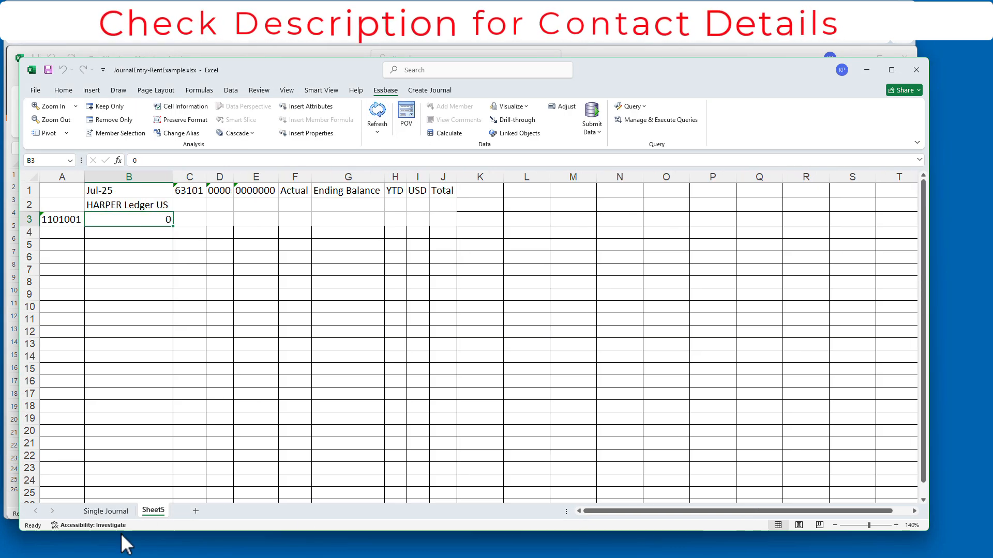
{"action": "left_click", "coordinate": [106, 512]}
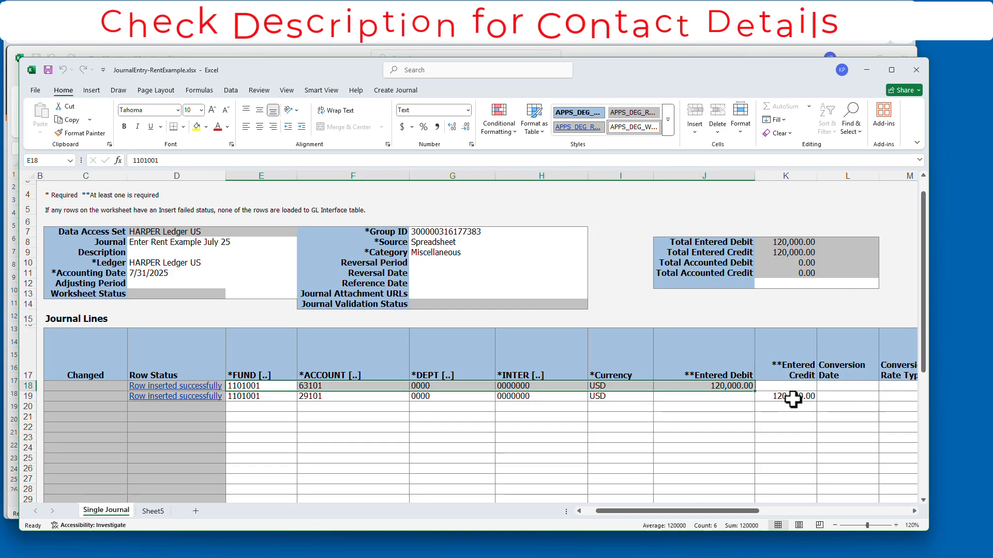
- Set the J18 debit and K19 credit to 140,000
{"action": "left_click", "coordinate": [694, 384]}
{"action": "type", "text": "1"}
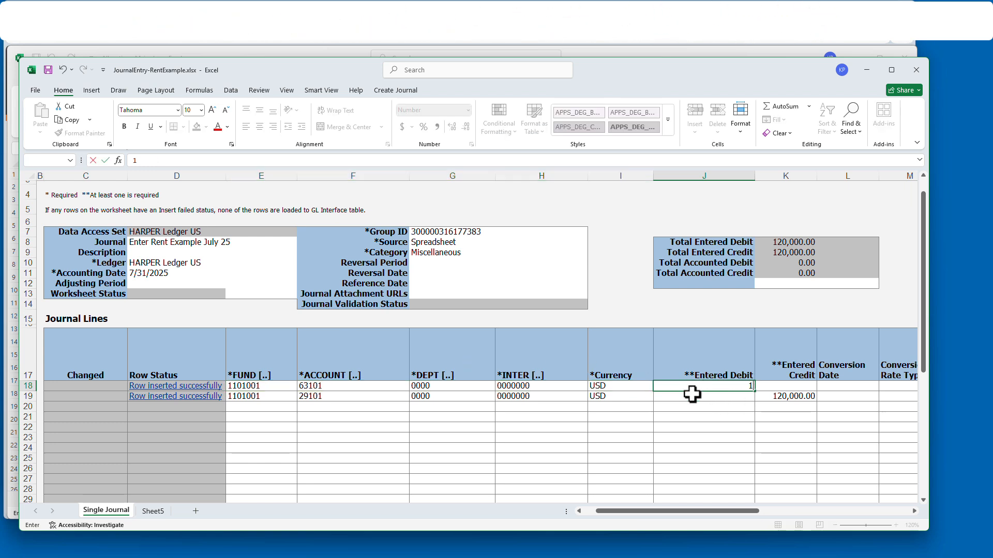
{"action": "key", "text": "Return"}
{"action": "key", "text": "Tab"}
{"action": "type", "text": "140"}
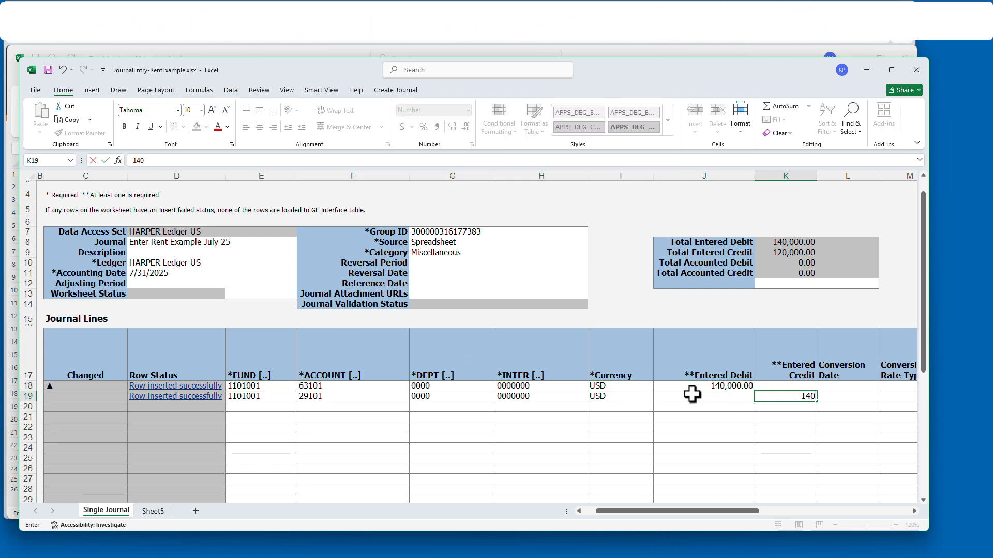
{"action": "left_click", "coordinate": [157, 245]}
- Rename the journal to Enter Rent Example August 25 and date it 8/31/2025
{"action": "left_click", "coordinate": [218, 161]}
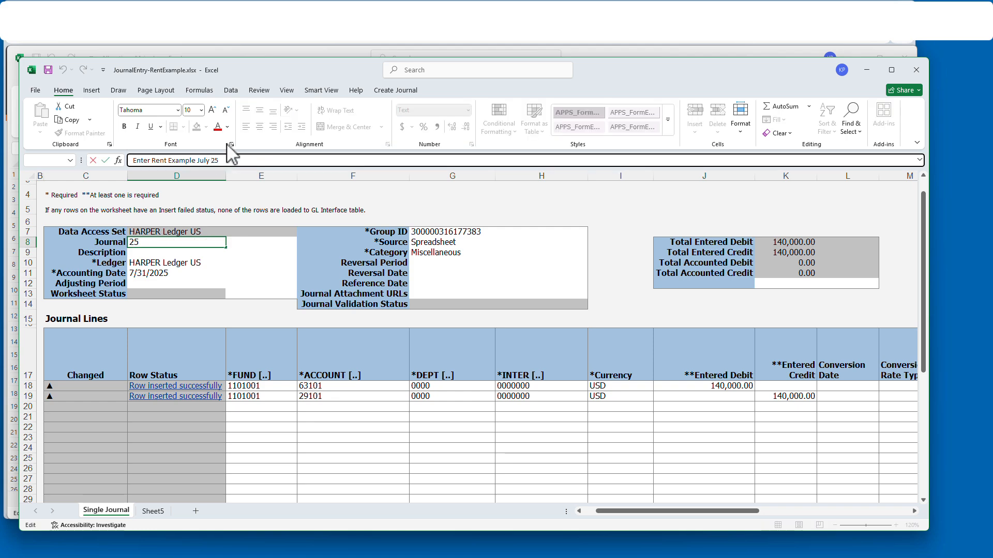
{"action": "key", "text": "Return"}
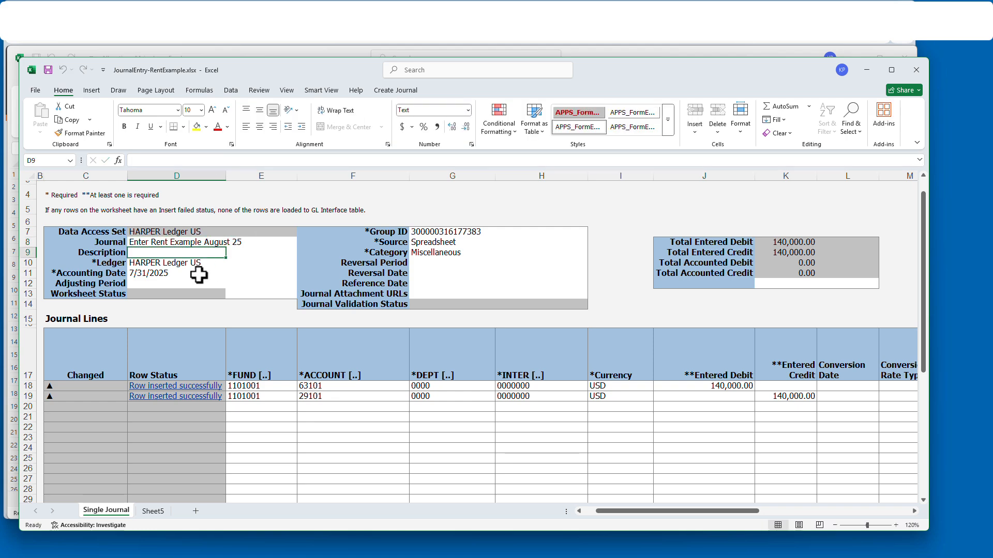
{"action": "left_click", "coordinate": [137, 160]}
{"action": "key", "text": "BackSpace"}
{"action": "type", "text": "8"}
{"action": "key", "text": "Return"}
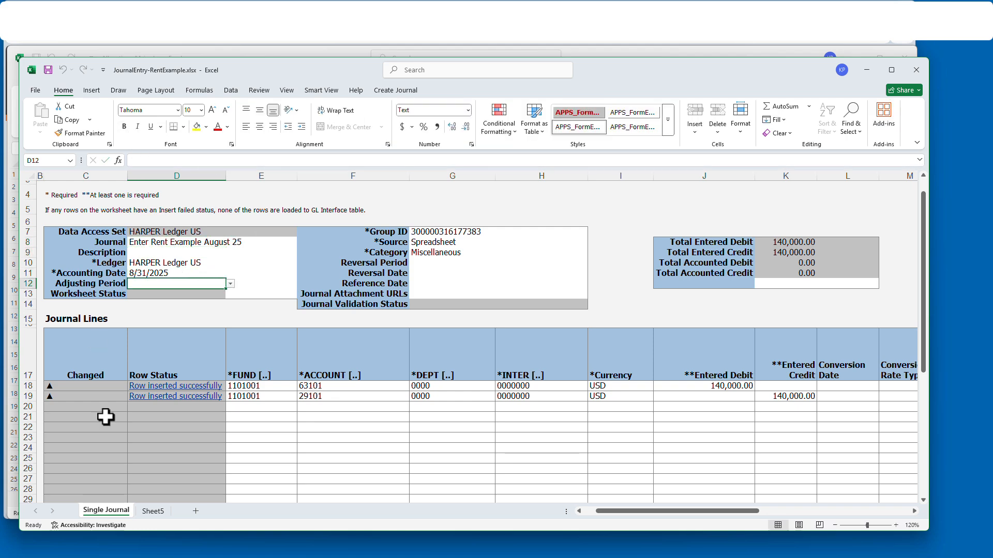
{"action": "left_click", "coordinate": [153, 511]}
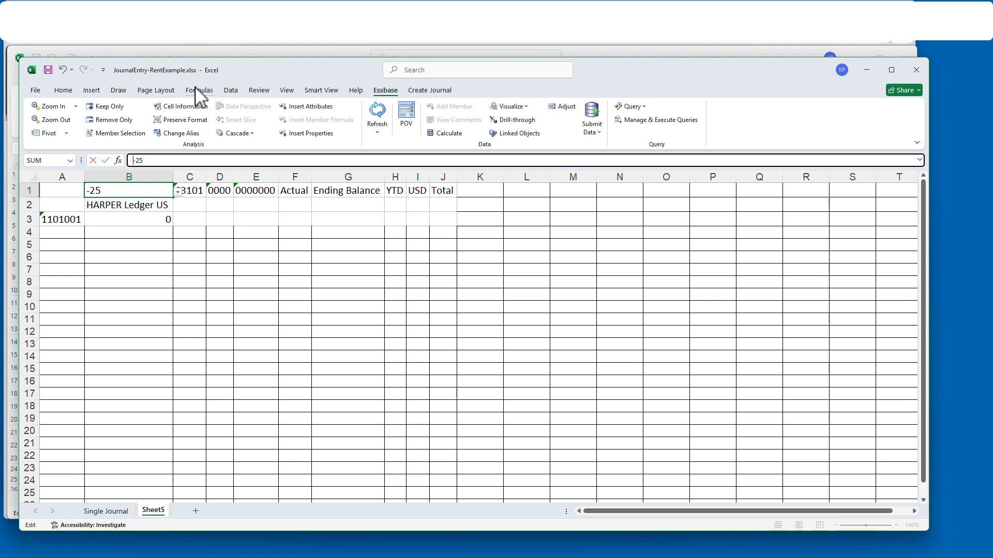
- Set Sheet5's period to Aug-25 and submit the August rent journal to Oracle
{"action": "key", "text": "Return"}
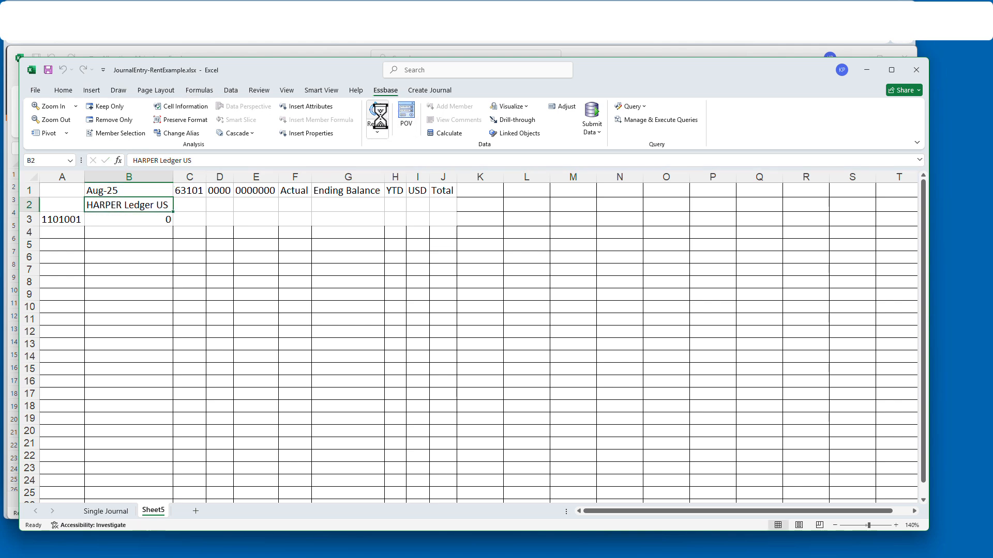
{"action": "left_click", "coordinate": [106, 510]}
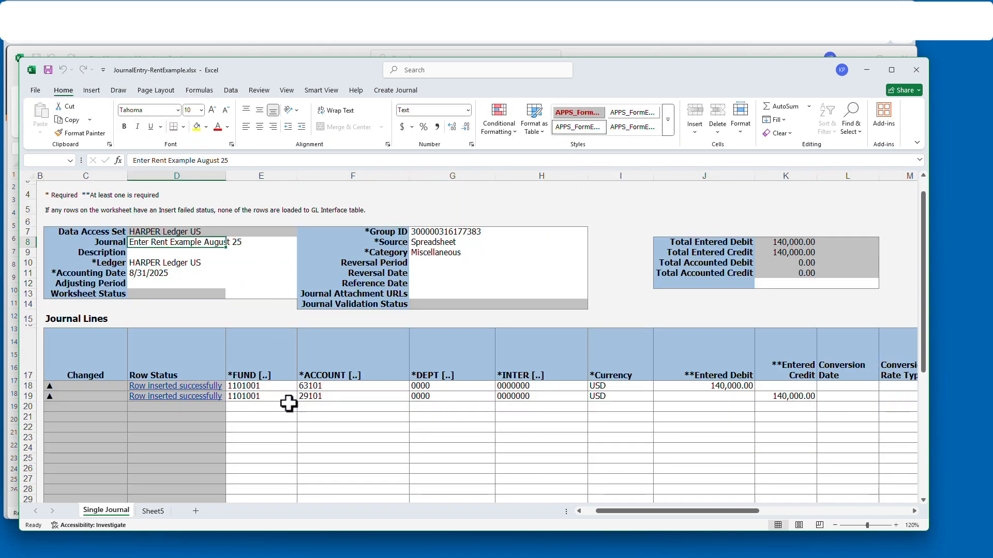
{"action": "left_click", "coordinate": [395, 90]}
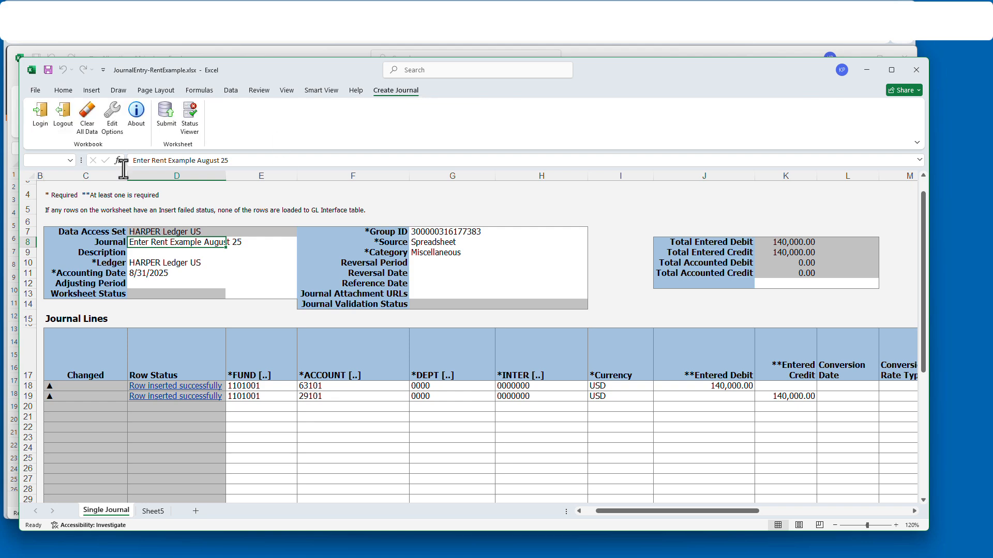
{"action": "left_click", "coordinate": [166, 119]}
{"action": "left_click", "coordinate": [549, 365]}
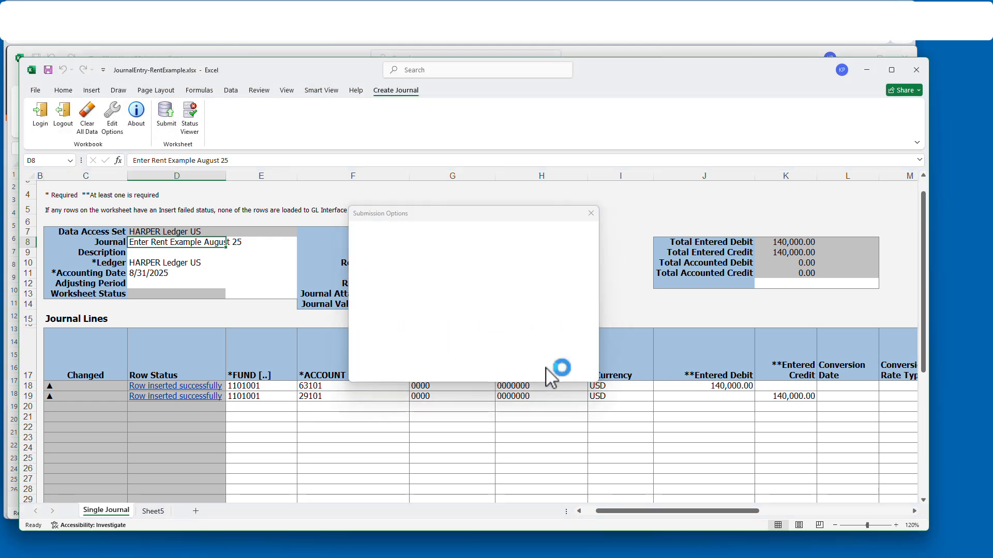
{"action": "left_click", "coordinate": [387, 304]}
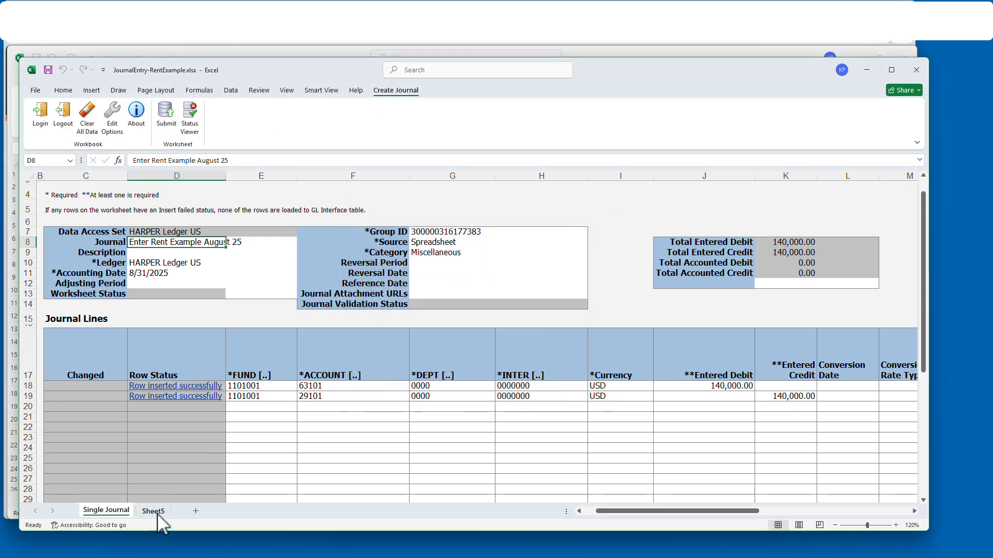
- Check Sheet5's 140000 balance and close the rent workbook without saving
{"action": "left_click", "coordinate": [154, 511]}
{"action": "left_click", "coordinate": [919, 74]}
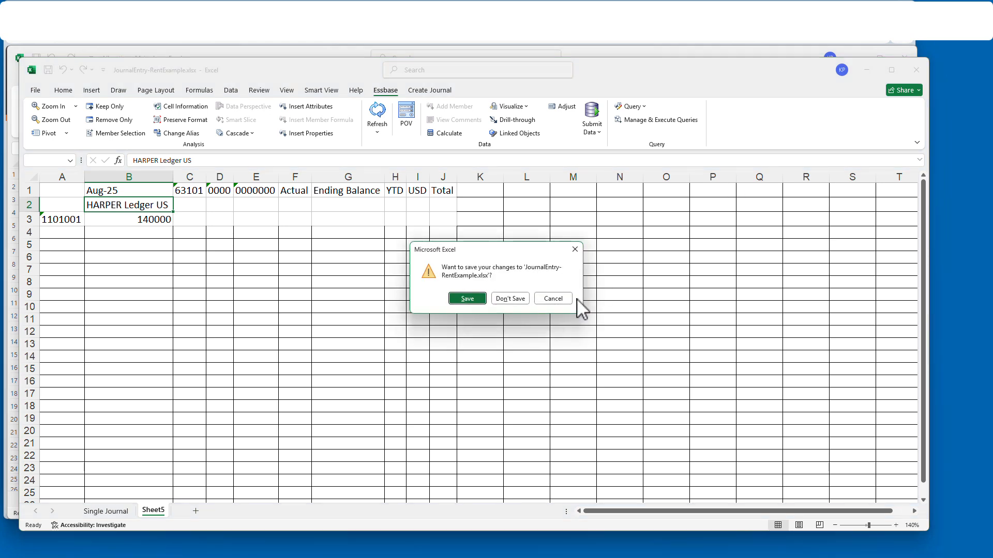
{"action": "left_click", "coordinate": [511, 298]}
{"action": "left_click", "coordinate": [24, 78]}
- Open JournalEntry-InsuExample - Copy, sign in, refresh Sheet5 and set its period to Aug-25
{"action": "left_click", "coordinate": [242, 362]}
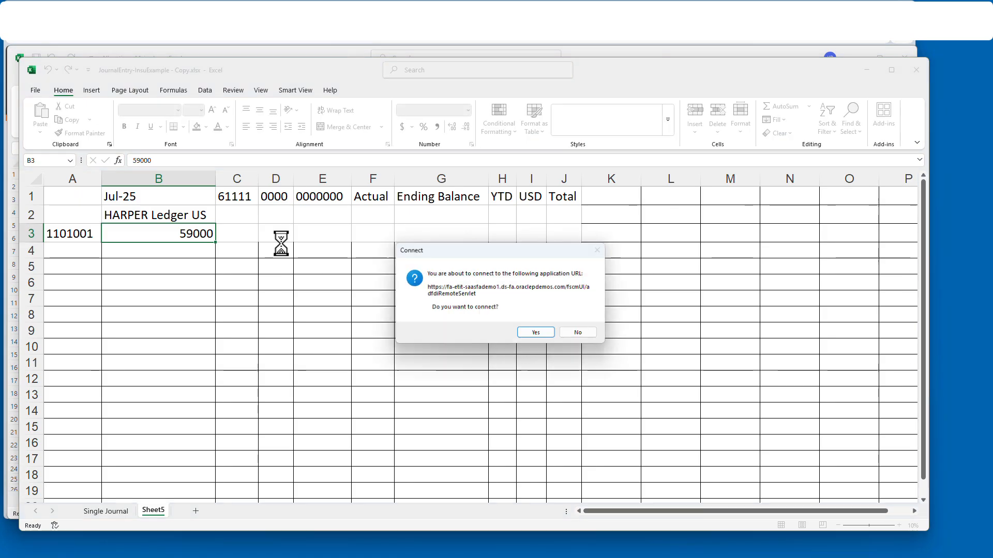
{"action": "left_click", "coordinate": [533, 333]}
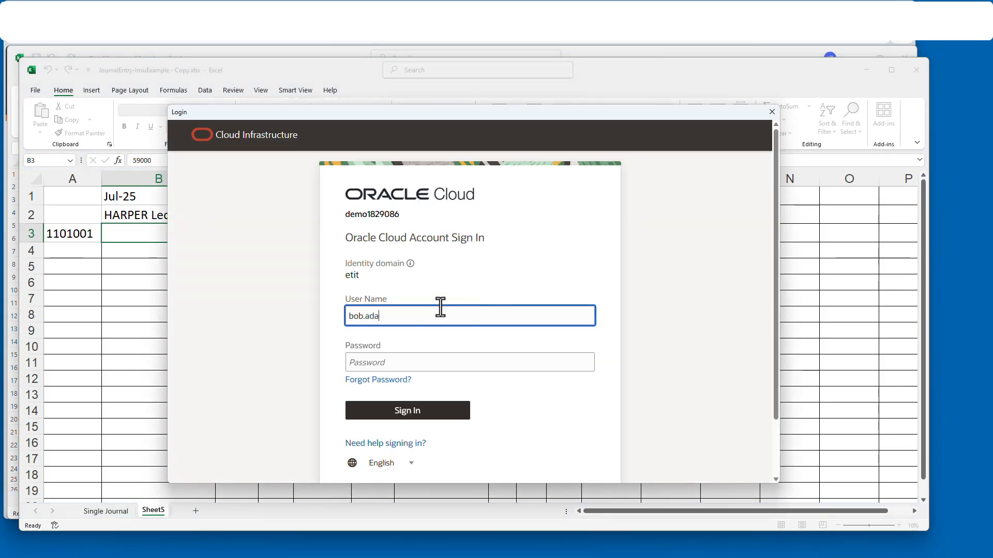
{"action": "key", "text": "Return"}
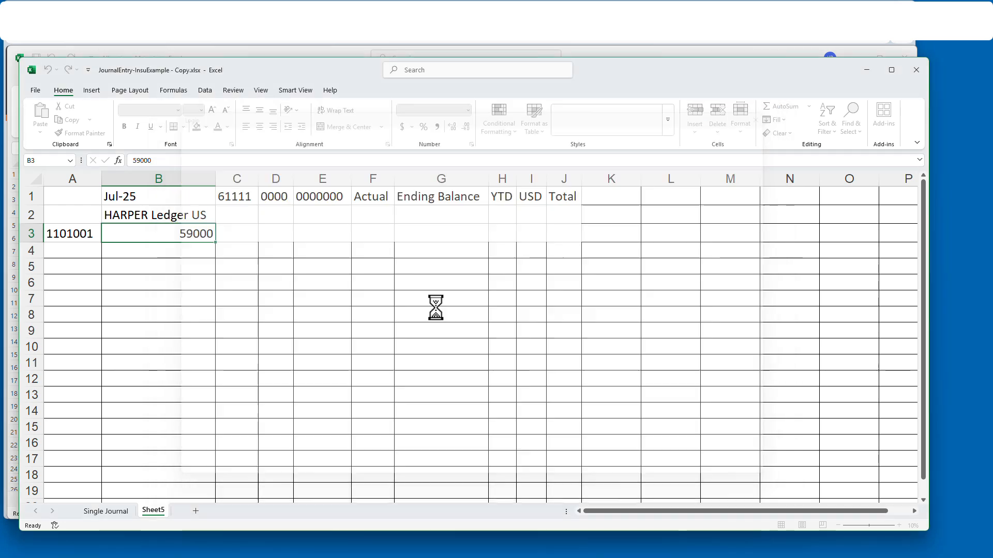
{"action": "left_click", "coordinate": [377, 117]}
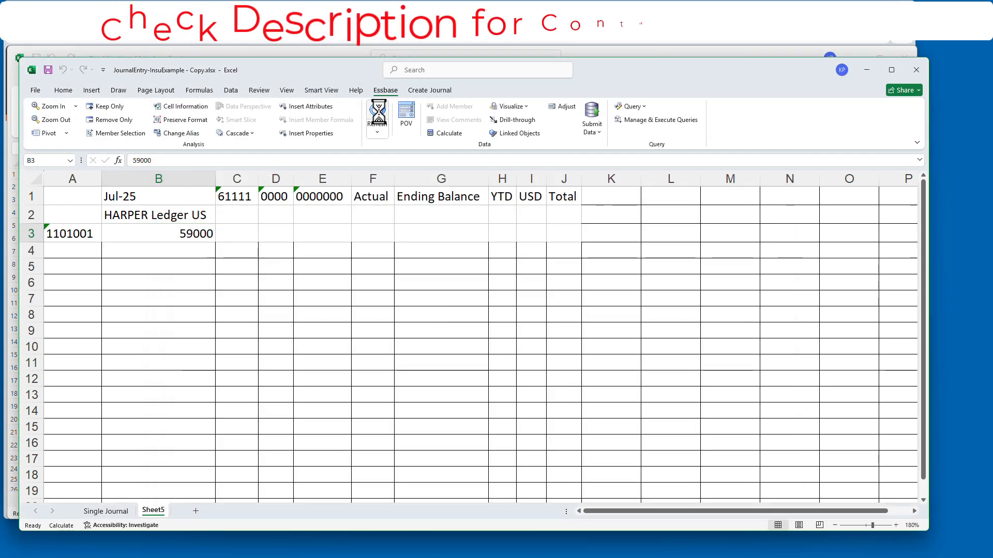
{"action": "left_click", "coordinate": [162, 197]}
{"action": "left_click", "coordinate": [149, 160]}
{"action": "key", "text": "BackSpace"}
{"action": "key", "text": "BackSpace"}
{"action": "key", "text": "BackSpace"}
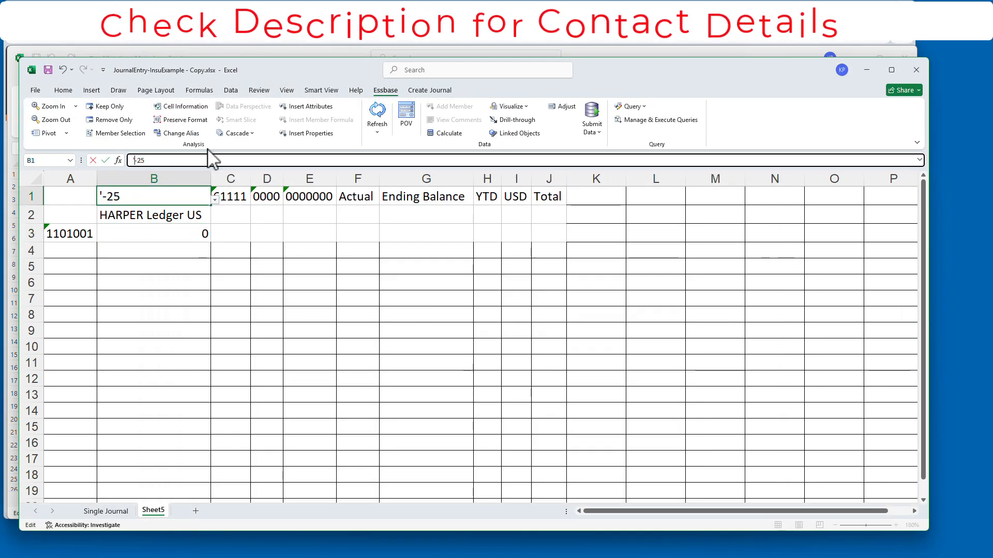
{"action": "type", "text": "Aug"}
{"action": "key", "text": "Return"}
- Set the J18 debit and K19 credit to 60,000
{"action": "left_click", "coordinate": [106, 511]}
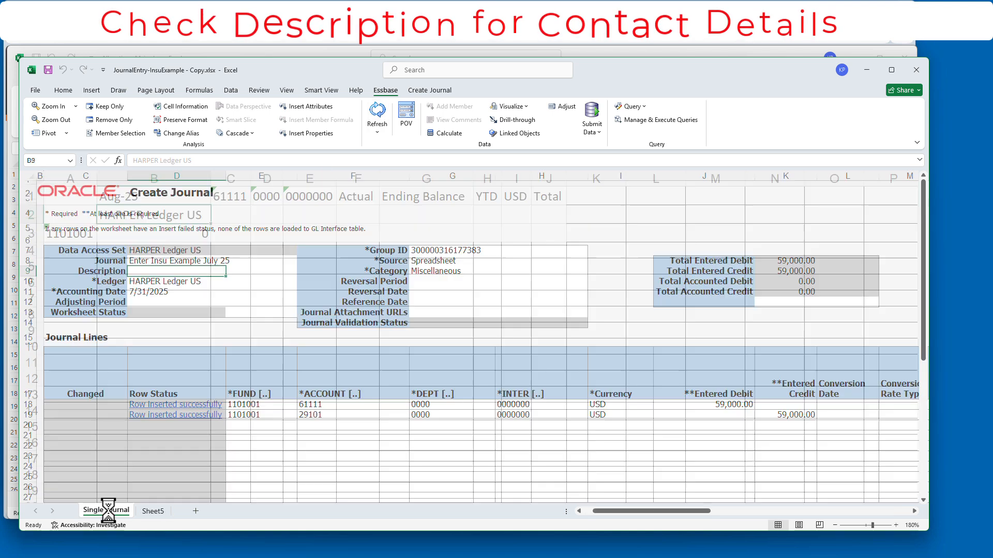
{"action": "left_click", "coordinate": [673, 404]}
{"action": "type", "text": "60,000"}
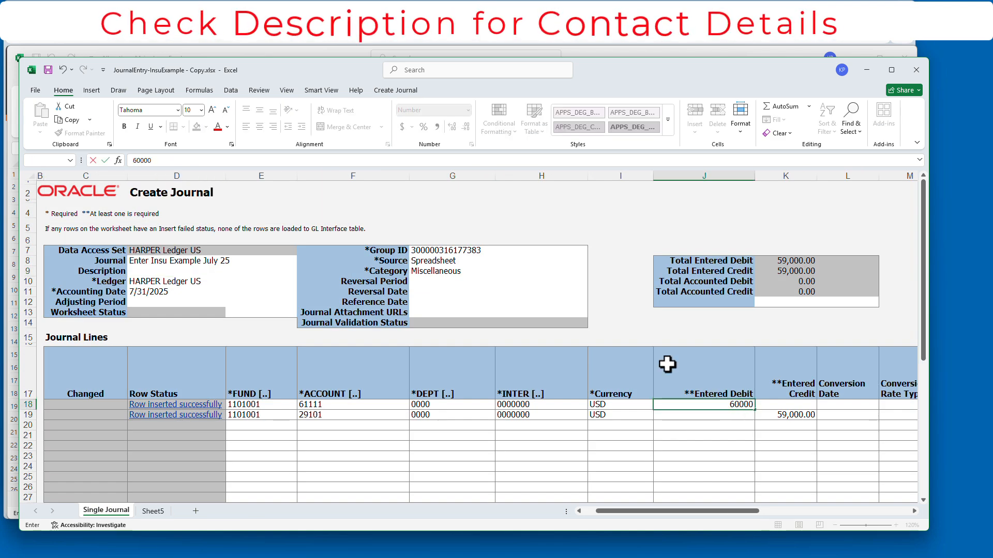
{"action": "key", "text": "Return"}
{"action": "key", "text": "Right"}
{"action": "type", "text": "60000"}
{"action": "key", "text": "Return"}
- Rename the journal to Enter Insu Example August 25 and date it 8/31/2025
{"action": "left_click", "coordinate": [176, 261]}
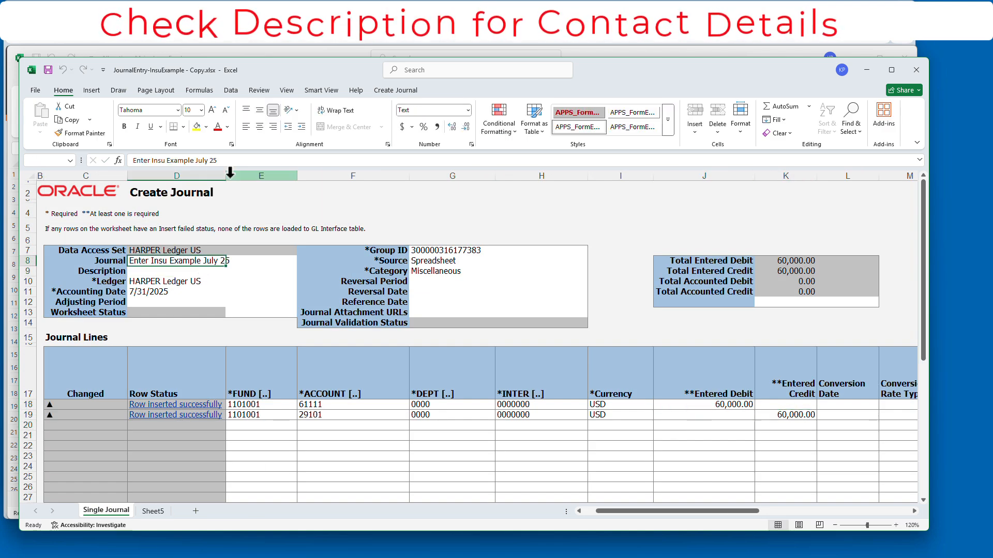
{"action": "left_click", "coordinate": [303, 160]}
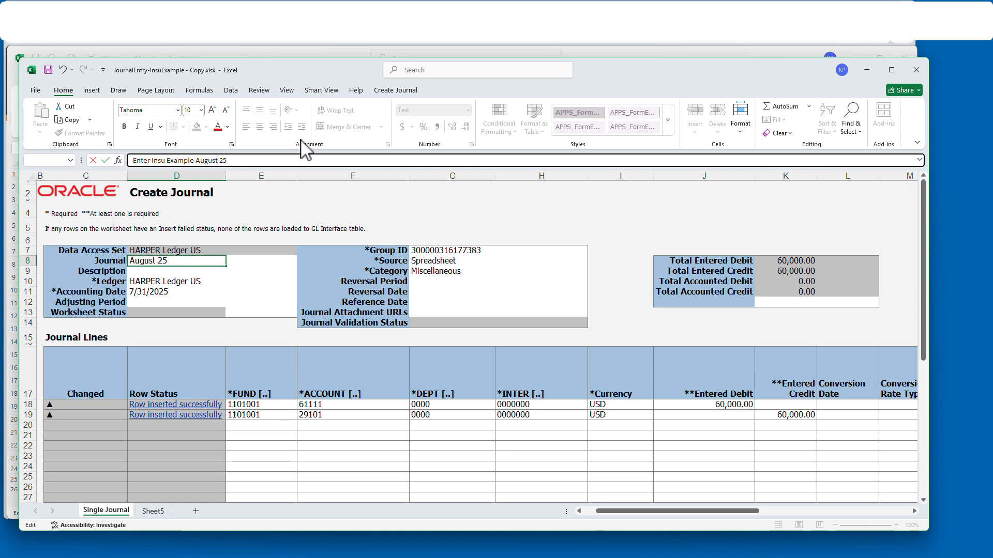
{"action": "type", "text": "August"}
{"action": "key", "text": "Return"}
{"action": "left_click", "coordinate": [137, 161]}
{"action": "key", "text": "BackSpace"}
{"action": "type", "text": "8"}
{"action": "key", "text": "Return"}
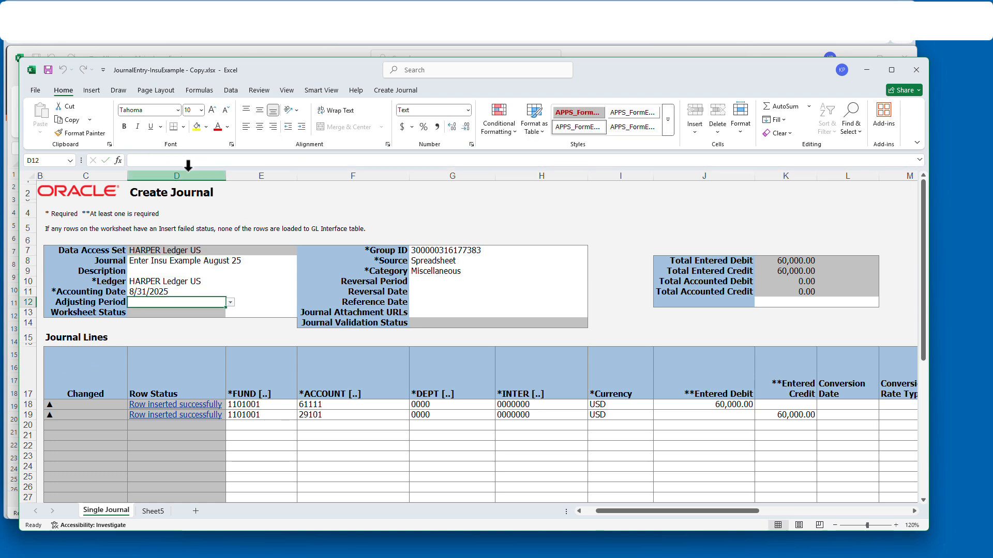
- Verify the 60,000 lines and submit with Submit Journal Import and Posting
{"action": "left_click", "coordinate": [569, 418]}
{"action": "left_click", "coordinate": [798, 416]}
{"action": "left_click", "coordinate": [724, 405]}
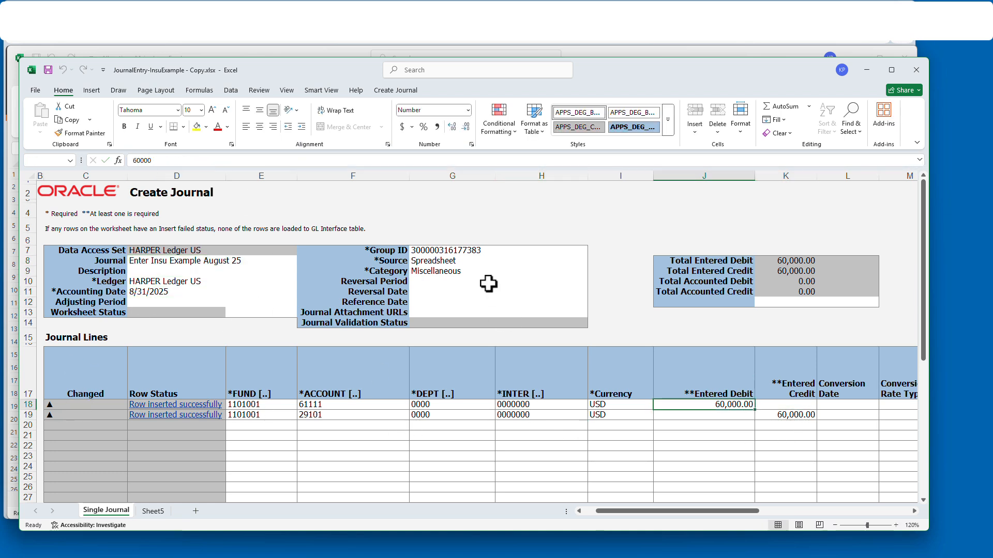
{"action": "left_click", "coordinate": [395, 90]}
{"action": "left_click", "coordinate": [165, 116]}
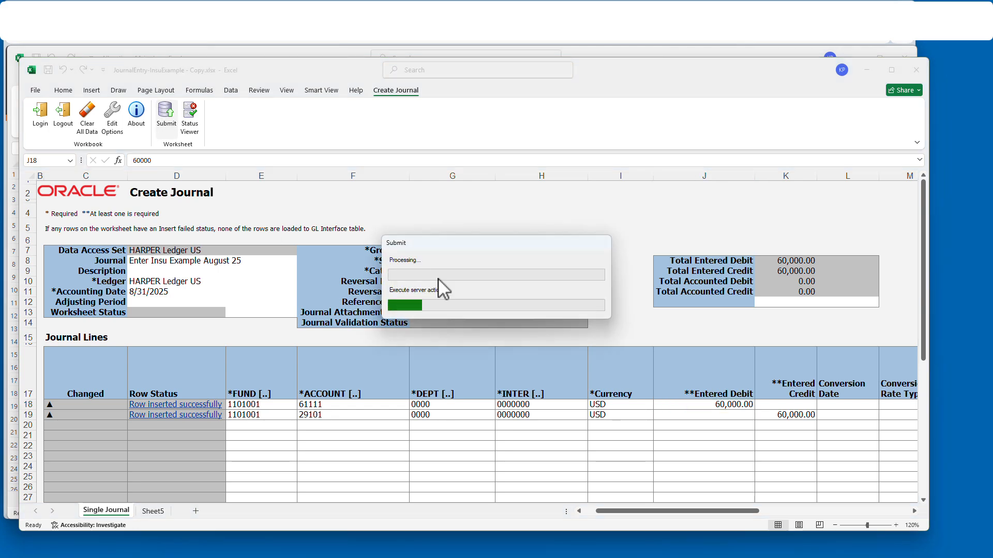
{"action": "left_click", "coordinate": [541, 365]}
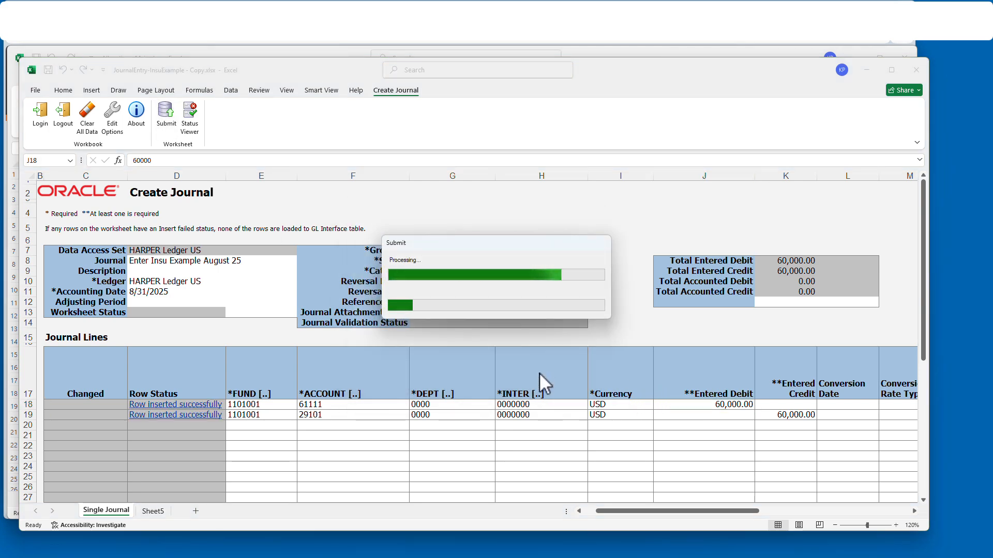
{"action": "left_click", "coordinate": [393, 309]}
- Check Sheet5's 60000 Aug-25 balance, then close and save the workbook
{"action": "left_click", "coordinate": [152, 511]}
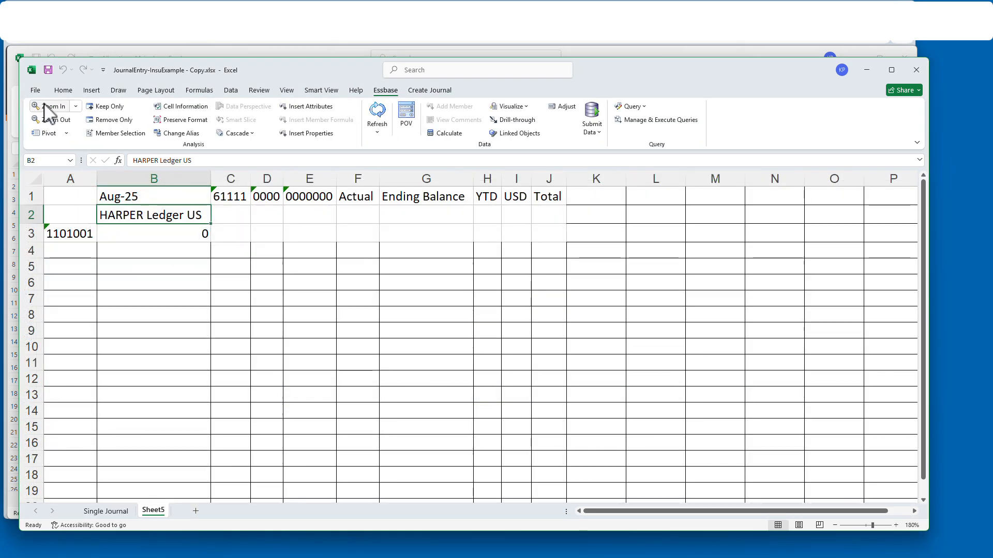
{"action": "left_click", "coordinate": [916, 70]}
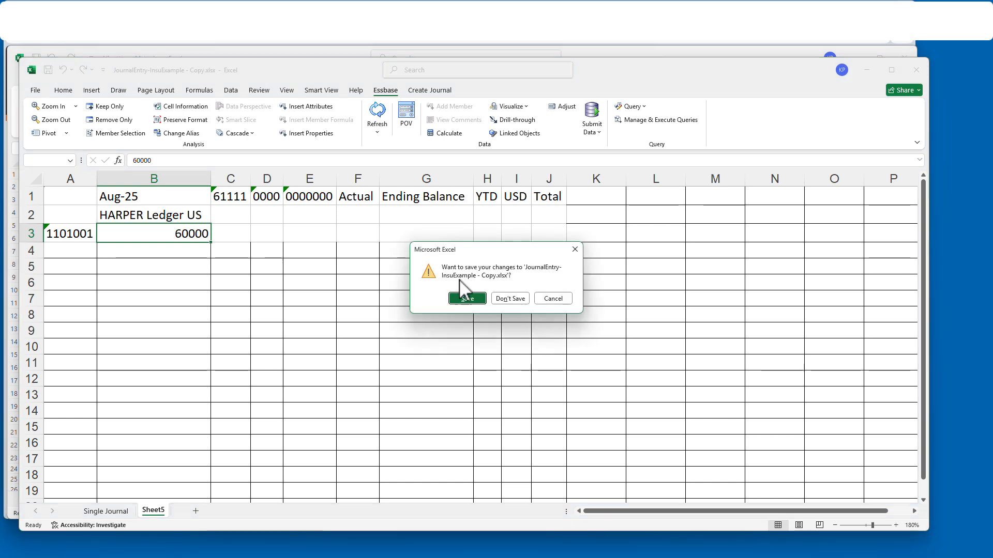
{"action": "left_click", "coordinate": [465, 294]}
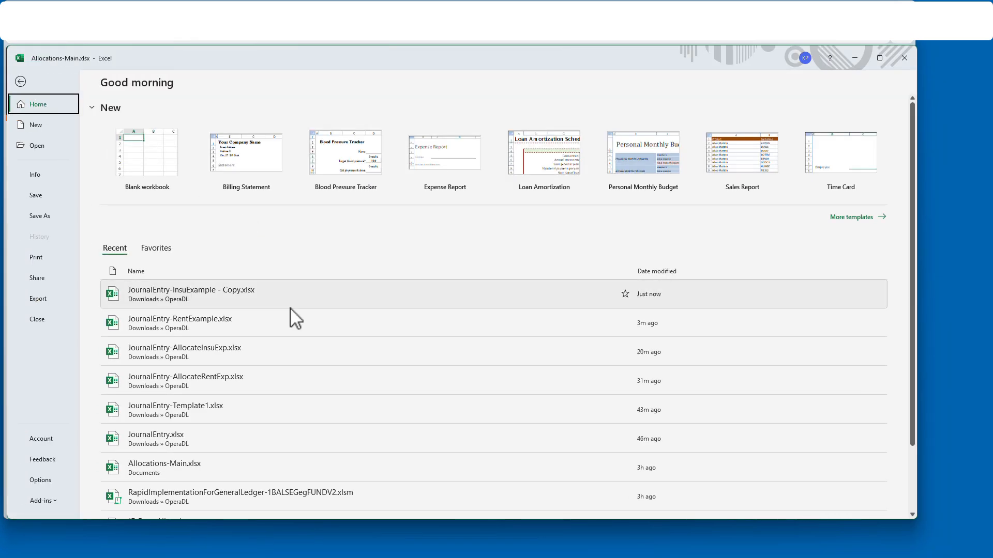
- Open JournalEntry-AllocateRentExp.xlsx and sign in to Oracle Cloud with the user's credentials
{"action": "left_click", "coordinate": [257, 381]}
{"action": "left_click", "coordinate": [533, 330]}
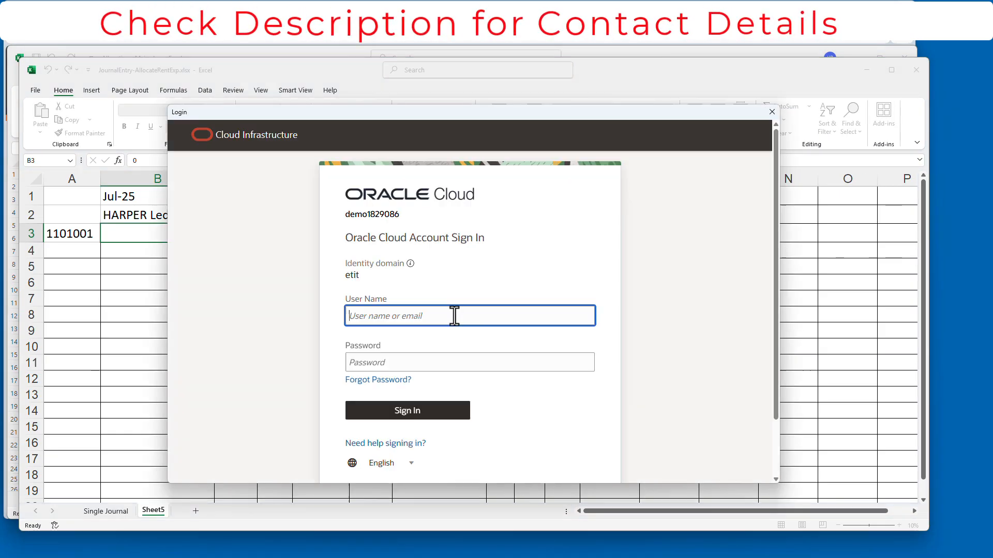
{"action": "key", "text": "Tab"}
{"action": "type", "text": "••••••••"}
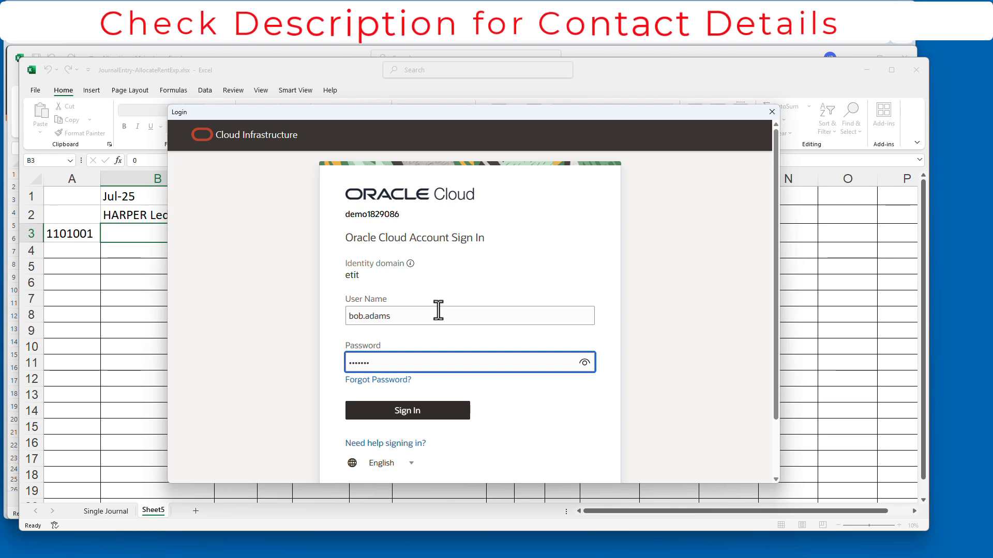
{"action": "key", "text": "Return"}
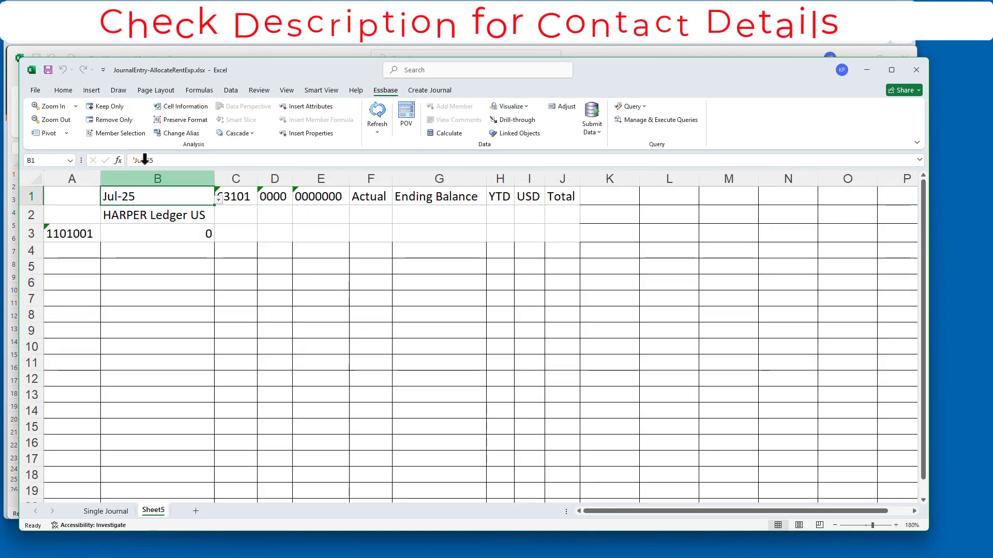
- Change the B1 period to Aug-25 and total the debit lines in J39
{"action": "double_click", "coordinate": [144, 160]}
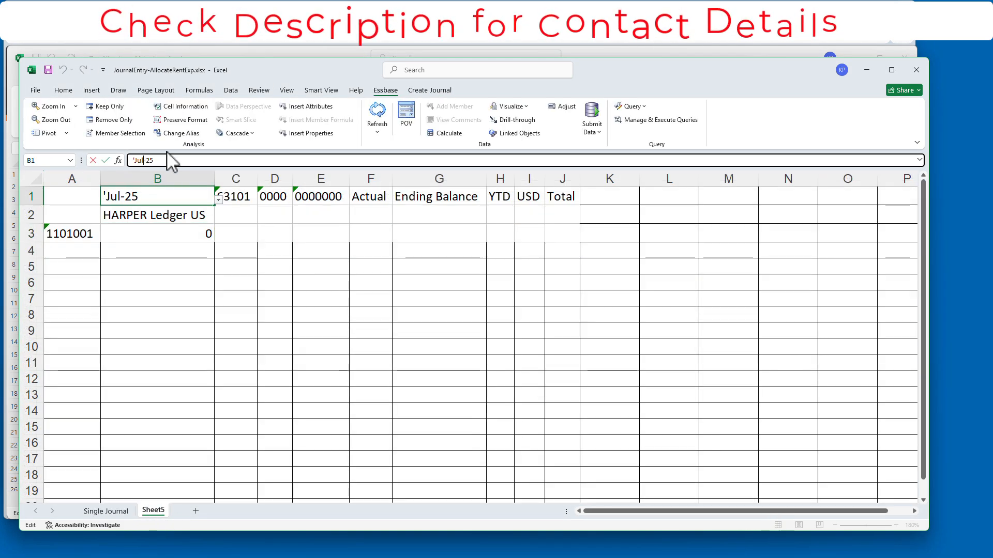
{"action": "type", "text": "Aug"}
{"action": "key", "text": "Return"}
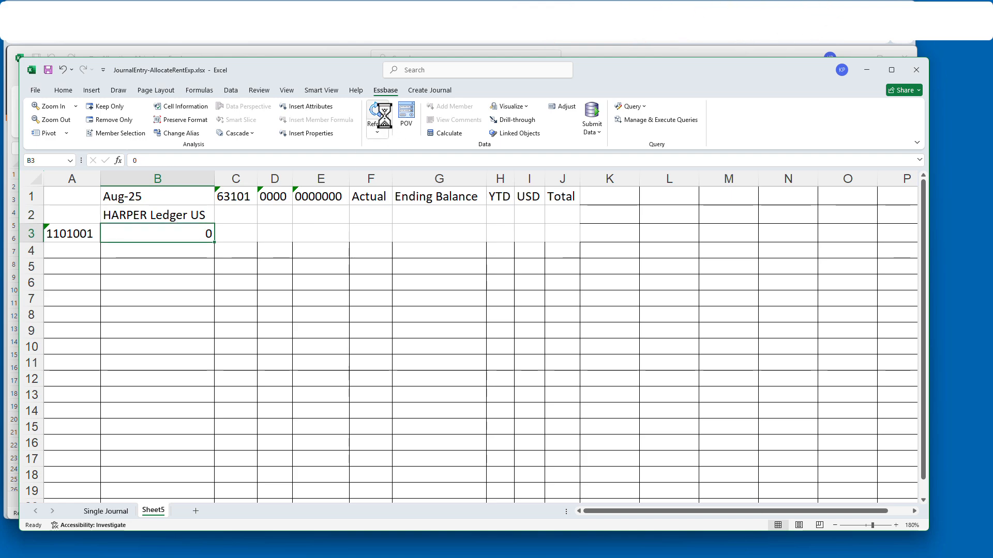
{"action": "scroll", "coordinate": [740, 466], "scroll_direction": "down", "scroll_amount": 1}
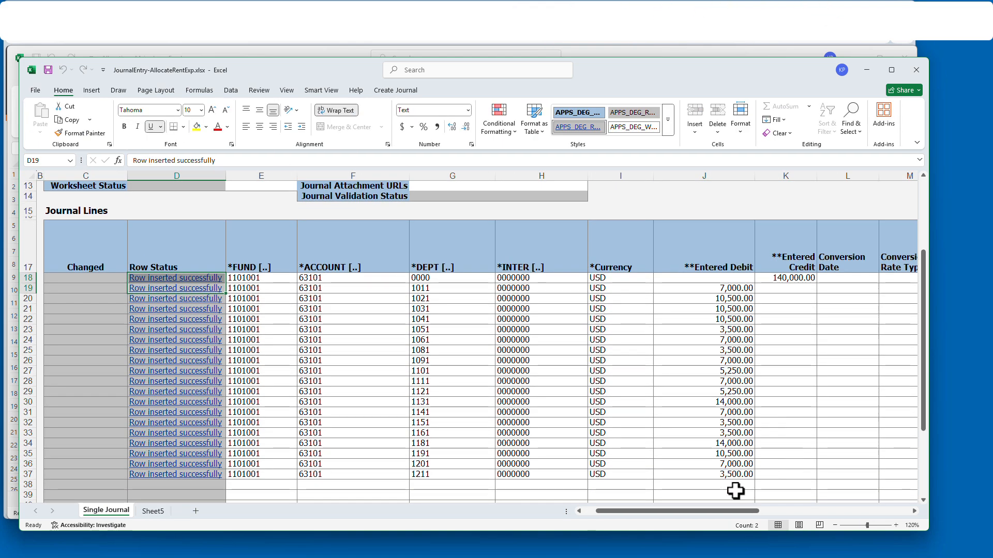
{"action": "left_click", "coordinate": [734, 491]}
{"action": "left_click", "coordinate": [783, 106]}
{"action": "key", "text": "Return"}
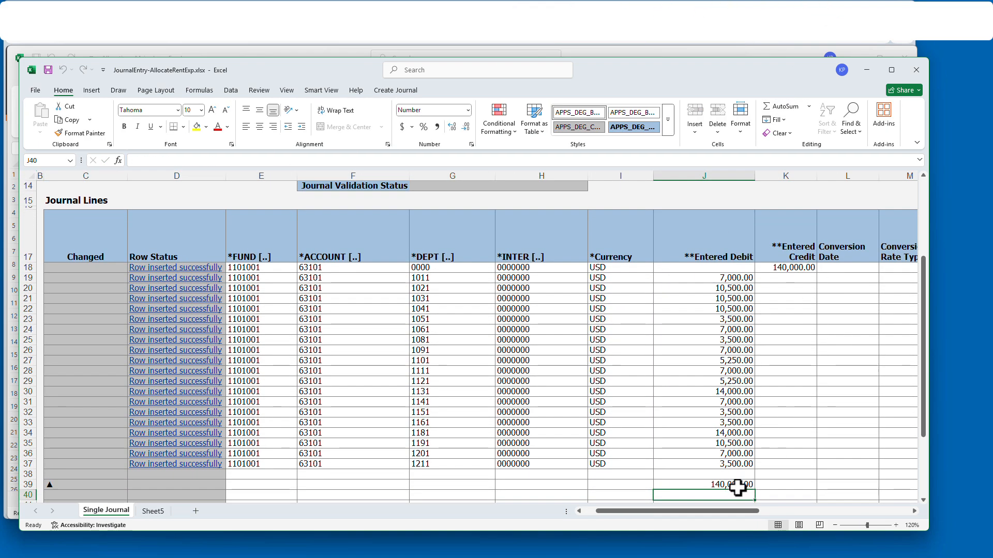
- Mark journal lines 19 to 37 as changed, then check the debit sum and linked credit
{"action": "left_click", "coordinate": [102, 484]}
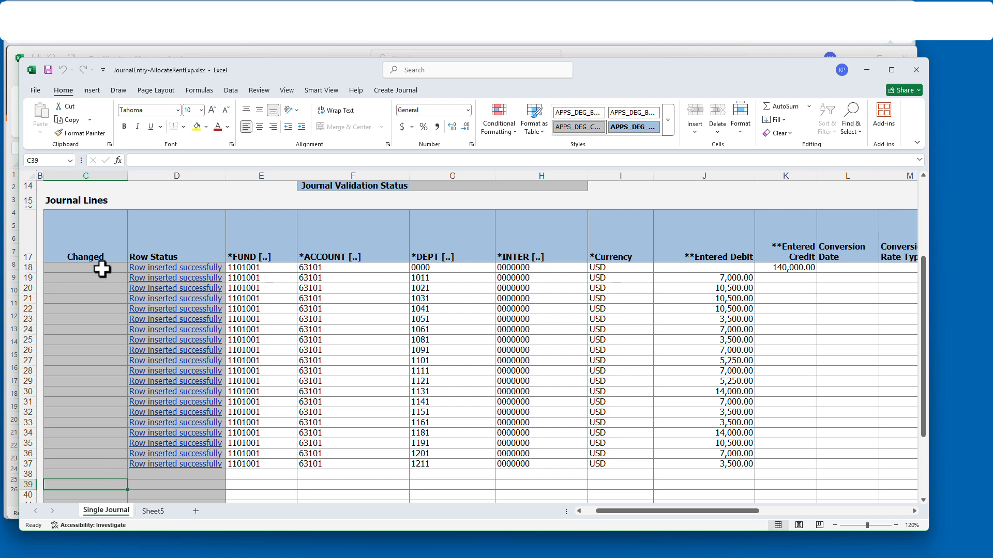
{"action": "left_click_drag", "start_coordinate": [83, 285], "coordinate": [53, 465]}
{"action": "key", "text": "Return"}
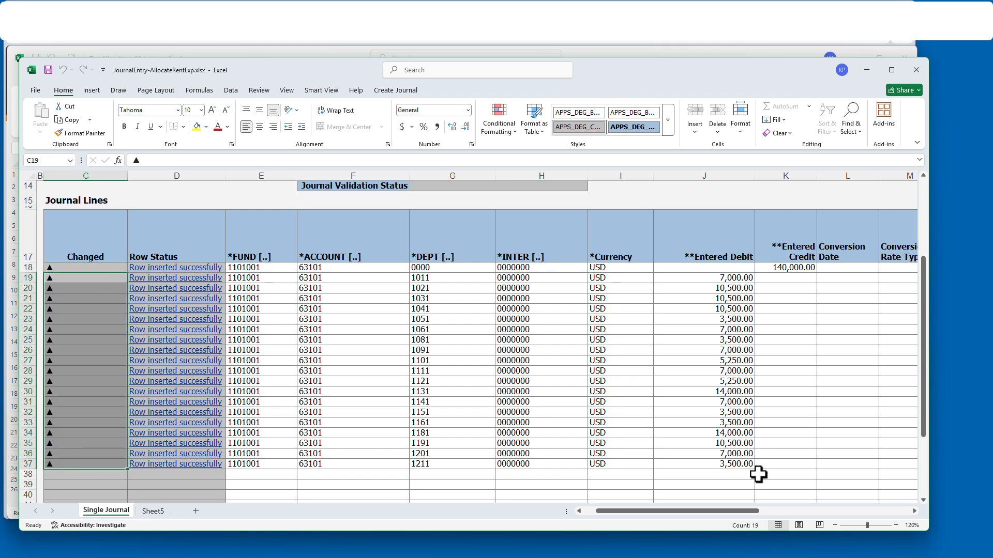
{"action": "left_click_drag", "start_coordinate": [744, 466], "coordinate": [745, 284]}
{"action": "left_click", "coordinate": [803, 267]}
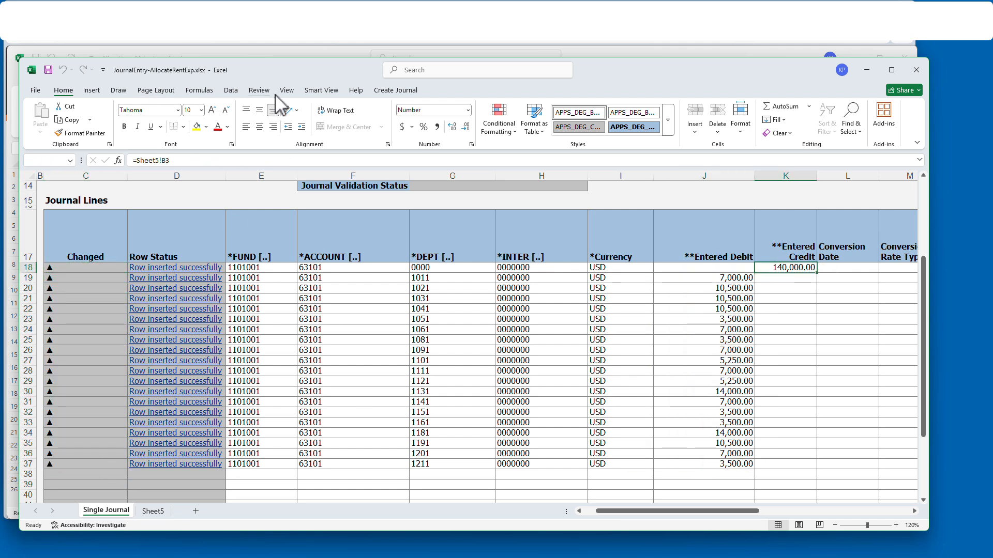
- Cancel an early submit attempt and set the accounting date to 8/31/2025
{"action": "left_click", "coordinate": [396, 89]}
{"action": "left_click", "coordinate": [166, 116]}
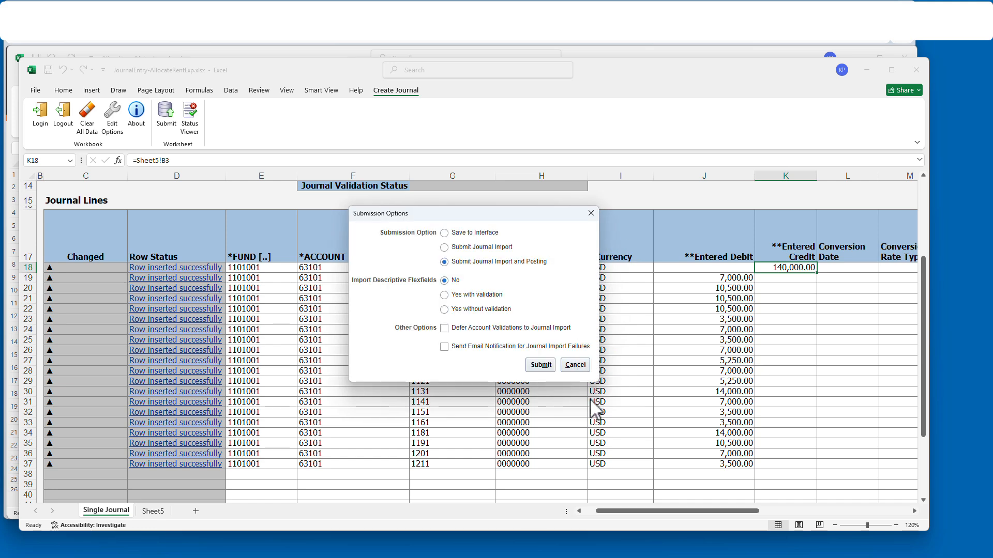
{"action": "left_click", "coordinate": [575, 365]}
{"action": "scroll", "coordinate": [722, 345], "scroll_direction": "up", "scroll_amount": 5}
{"action": "left_click", "coordinate": [148, 290]}
{"action": "left_click", "coordinate": [137, 160]}
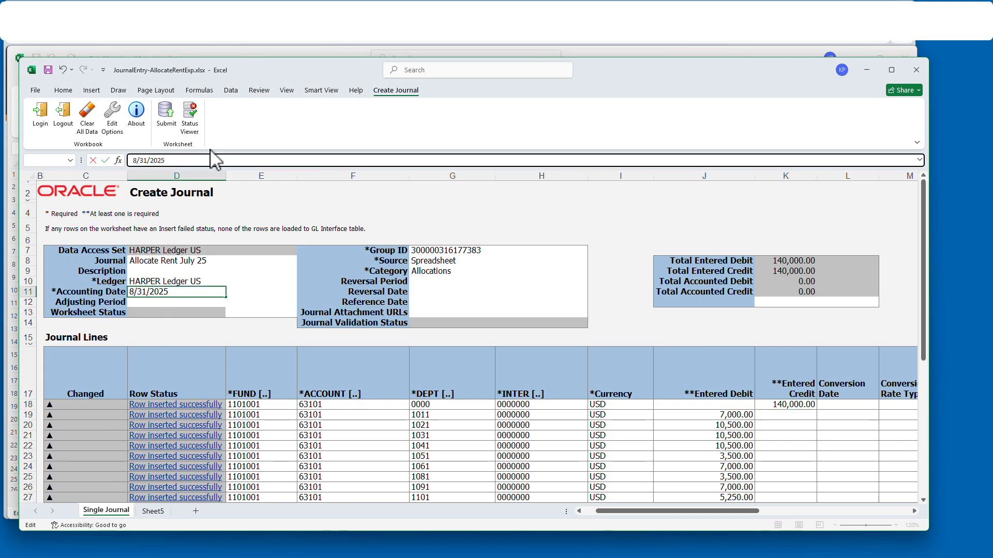
{"action": "key", "text": "Return"}
- Rename the journal from July to 'Allocate Rent Aug 25'
{"action": "left_click", "coordinate": [203, 261]}
{"action": "left_click", "coordinate": [190, 161]}
{"action": "key", "text": "BackSpace"}
{"action": "key", "text": "BackSpace"}
{"action": "key", "text": "BackSpace"}
{"action": "key", "text": "BackSpace"}
{"action": "type", "text": "A"}
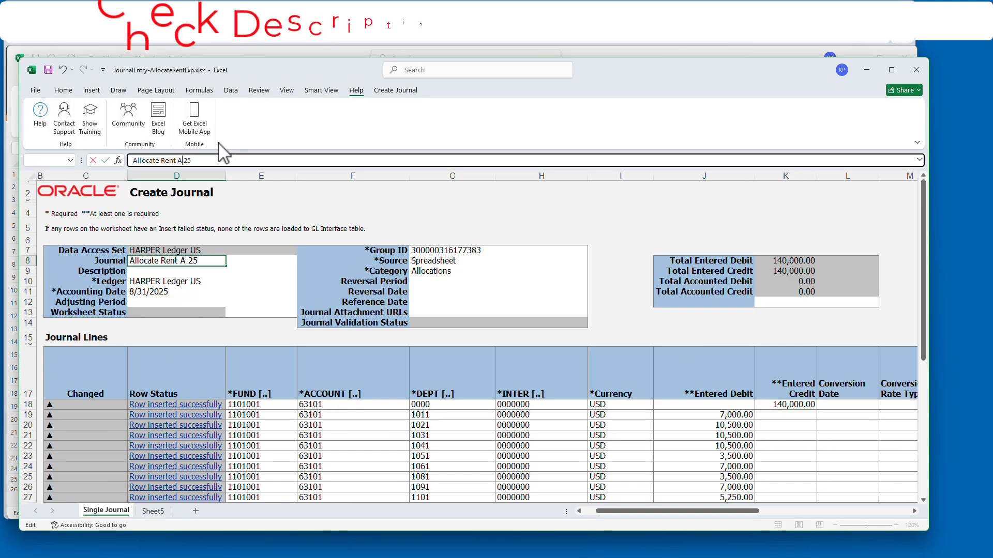
{"action": "type", "text": "ug"}
{"action": "key", "text": "Return"}
{"action": "scroll", "coordinate": [659, 341], "scroll_direction": "down", "scroll_amount": 3}
{"action": "scroll", "coordinate": [213, 213], "scroll_direction": "up", "scroll_amount": 3}
- Submit the rent allocation journal with journal import and posting, and acknowledge the confirmation
{"action": "left_click", "coordinate": [406, 92]}
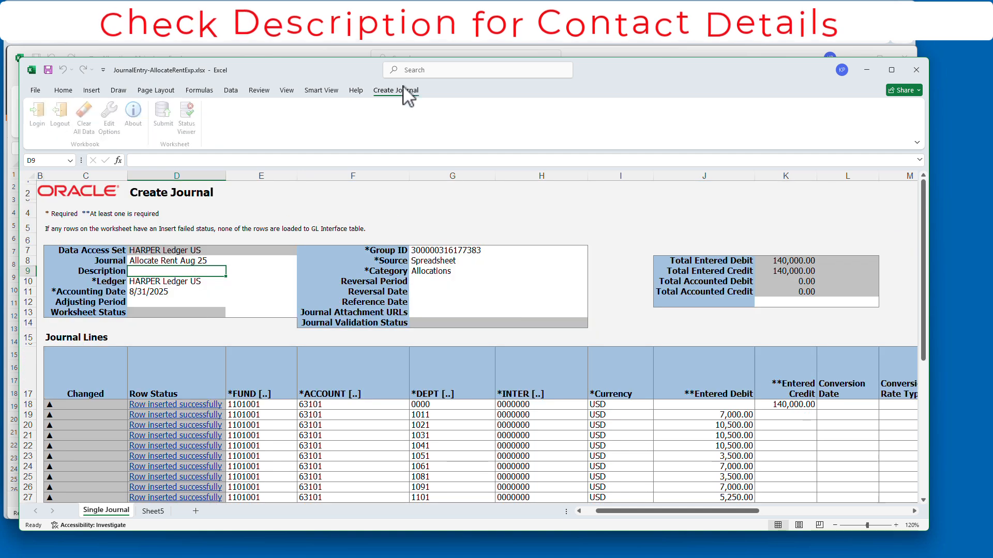
{"action": "left_click", "coordinate": [166, 116]}
{"action": "left_click", "coordinate": [544, 365]}
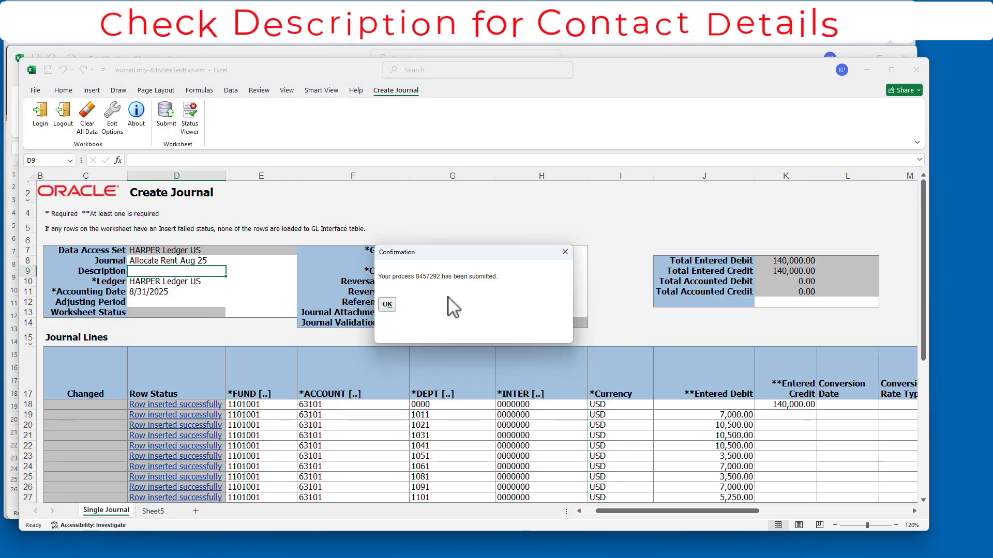
{"action": "left_click", "coordinate": [387, 305]}
- Refresh the Sheet5 account balance, then close the workbook, saving changes
{"action": "scroll", "coordinate": [299, 369], "scroll_direction": "down", "scroll_amount": 4}
{"action": "left_click_drag", "start_coordinate": [199, 474], "coordinate": [215, 288]}
{"action": "left_click", "coordinate": [155, 512]}
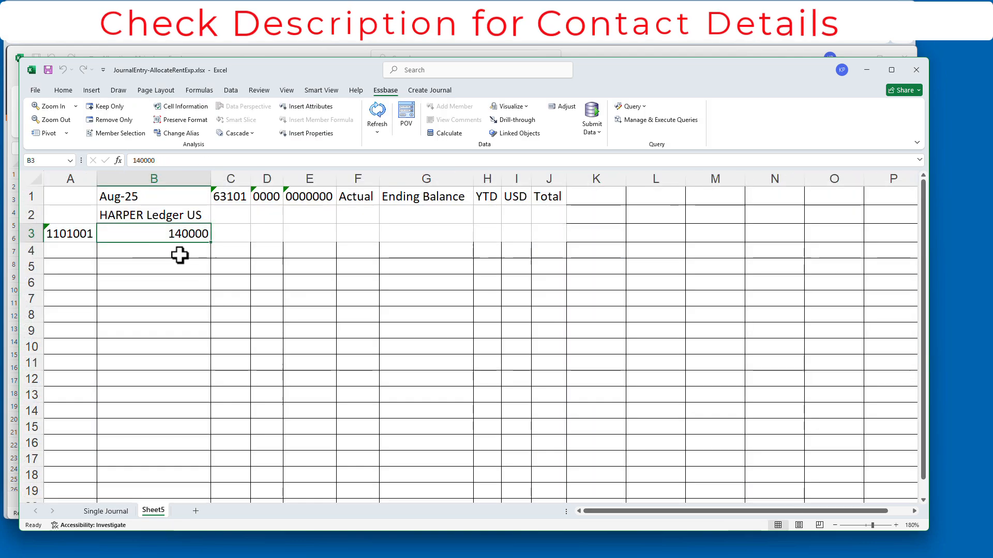
{"action": "left_click", "coordinate": [377, 111]}
{"action": "left_click", "coordinate": [916, 70]}
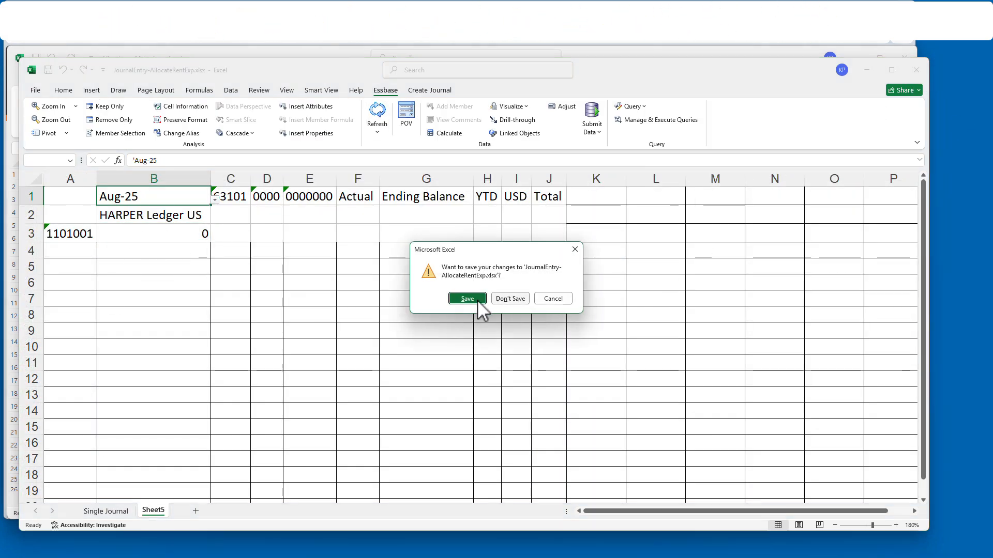
{"action": "left_click", "coordinate": [473, 298]}
{"action": "left_click", "coordinate": [23, 79]}
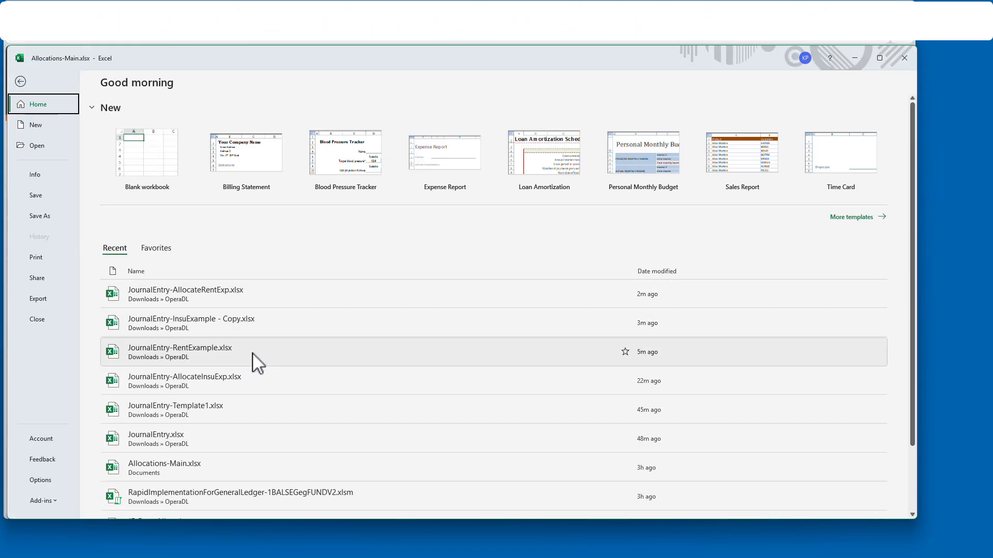
- Open JournalEntry-AllocateInsuExp.xlsx and sign in to the Oracle Cloud ledger connection
{"action": "left_click", "coordinate": [247, 392]}
{"action": "left_click", "coordinate": [540, 334]}
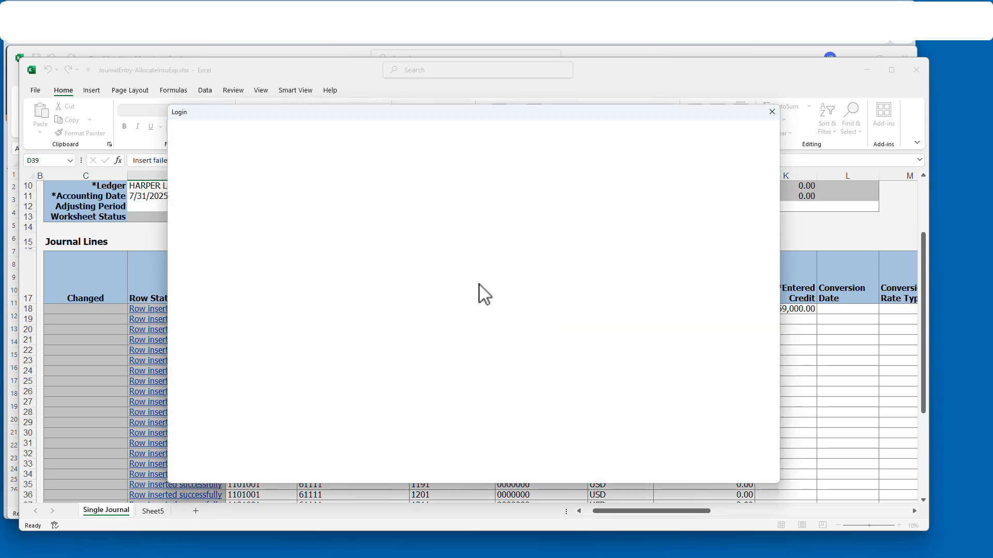
{"action": "key", "text": "Tab"}
{"action": "type", "text": "•"}
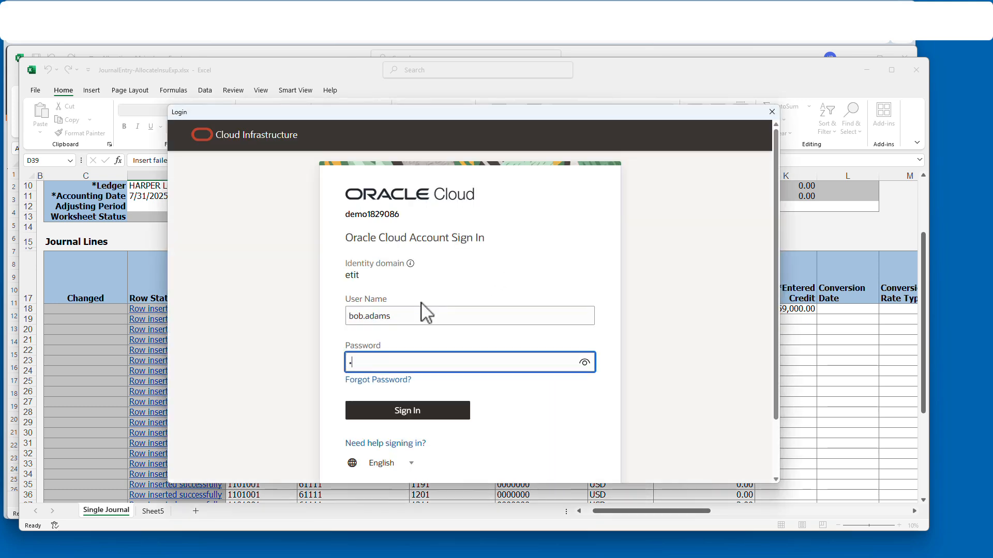
{"action": "left_click", "coordinate": [376, 406]}
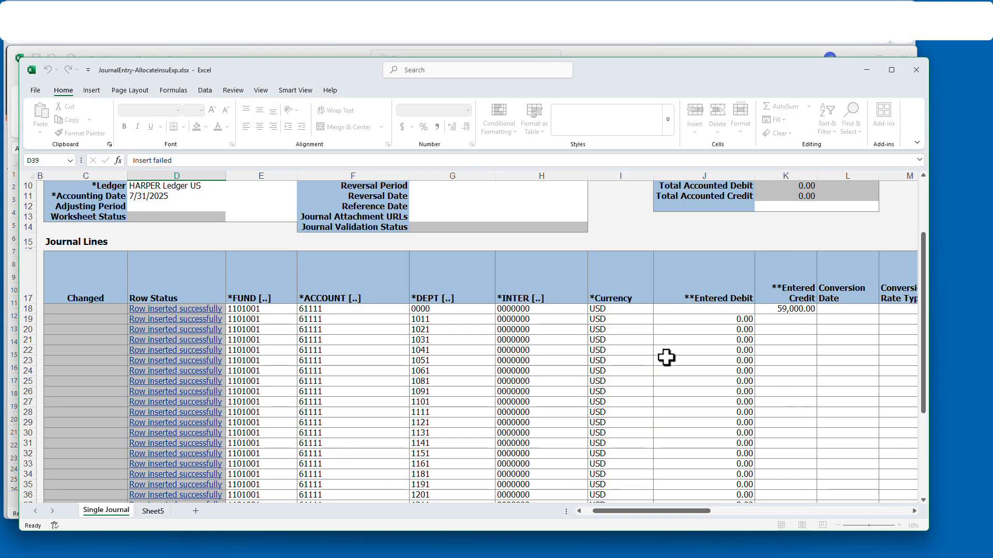
- Change the Sheet5 period in B1 from Jul-25 to Aug-25 and refresh the balance
{"action": "left_click", "coordinate": [155, 512]}
{"action": "left_click", "coordinate": [154, 197]}
{"action": "left_click", "coordinate": [141, 160]}
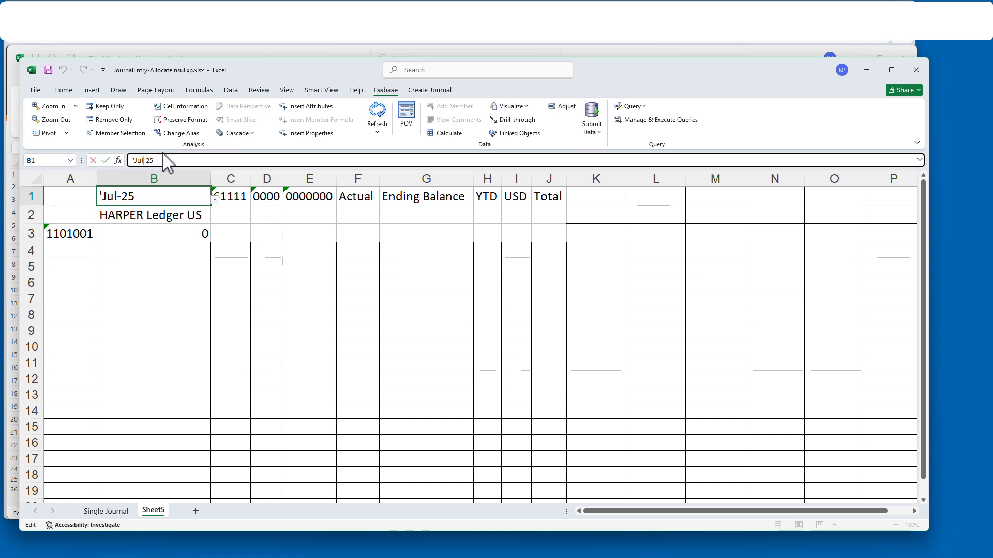
{"action": "type", "text": "Aug"}
{"action": "key", "text": "Return"}
{"action": "left_click", "coordinate": [388, 122]}
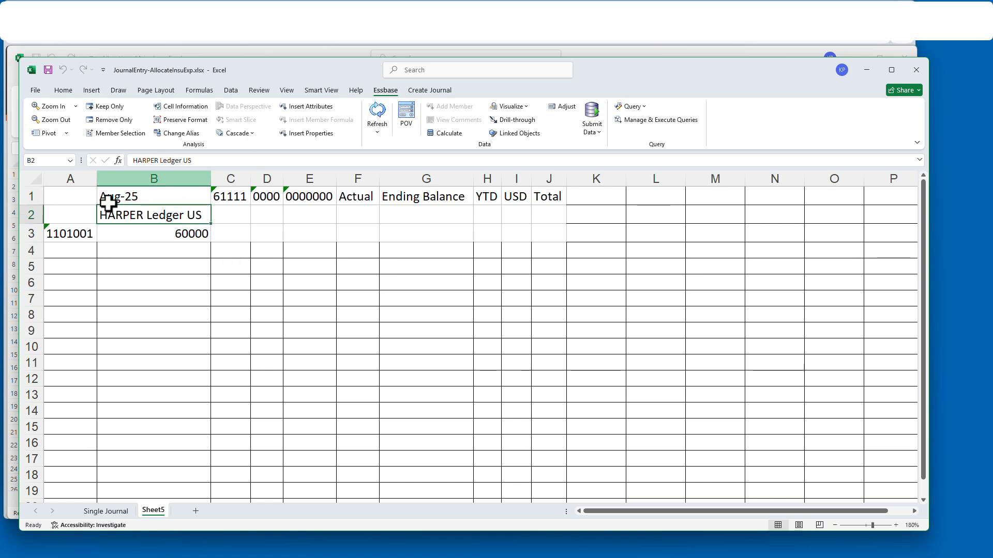
- Rename the journal to 'Allocate Insu Aug 25' and set the accounting date to 8/31/2025
{"action": "left_click", "coordinate": [106, 512]}
{"action": "scroll", "coordinate": [160, 197], "scroll_direction": "up", "scroll_amount": 3}
{"action": "left_click", "coordinate": [234, 158]}
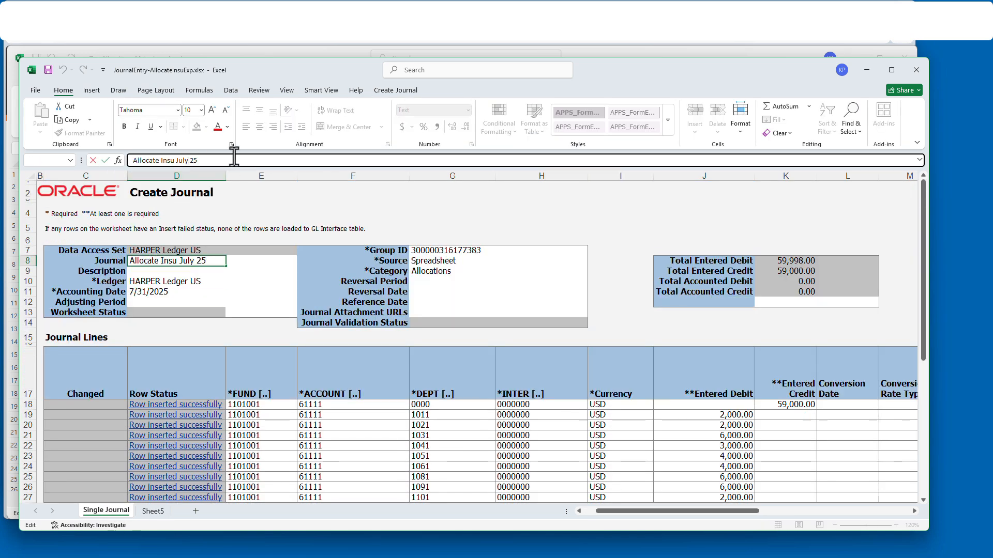
{"action": "type", "text": "ug"}
{"action": "key", "text": "Return"}
{"action": "left_click", "coordinate": [168, 291]}
{"action": "type", "text": "8/31/2025"}
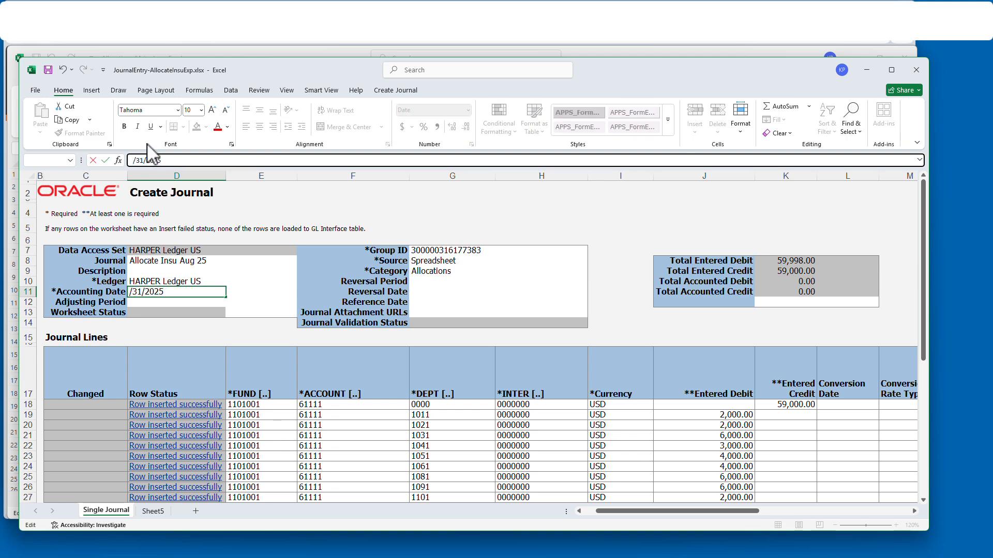
{"action": "key", "text": "Return"}
- Inspect the 'Insert failed' row status and dismiss the protected-sheet warning
{"action": "scroll", "coordinate": [442, 303], "scroll_direction": "down", "scroll_amount": 5}
{"action": "scroll", "coordinate": [765, 259], "scroll_direction": "up", "scroll_amount": 1}
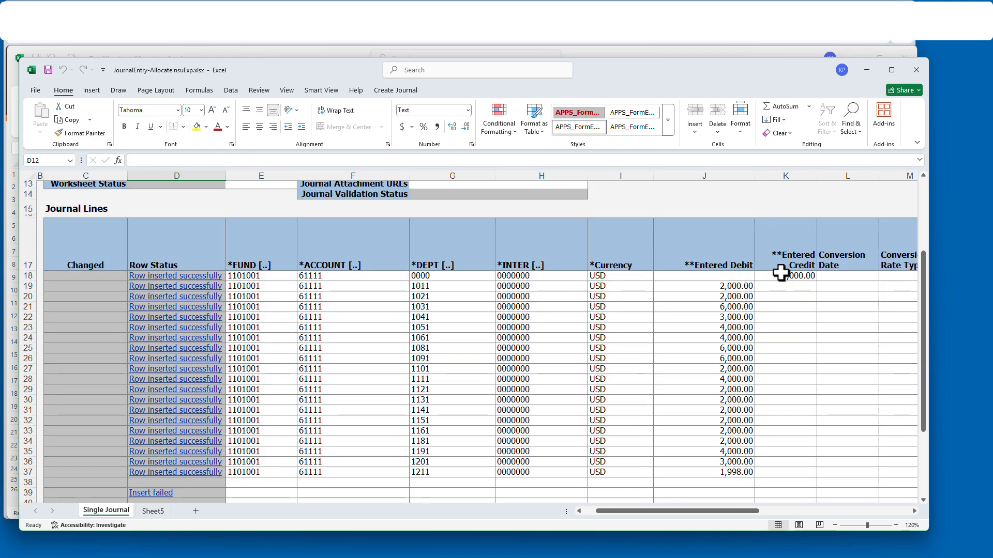
{"action": "left_click", "coordinate": [193, 495]}
{"action": "double_click", "coordinate": [193, 495]}
{"action": "left_click", "coordinate": [500, 312]}
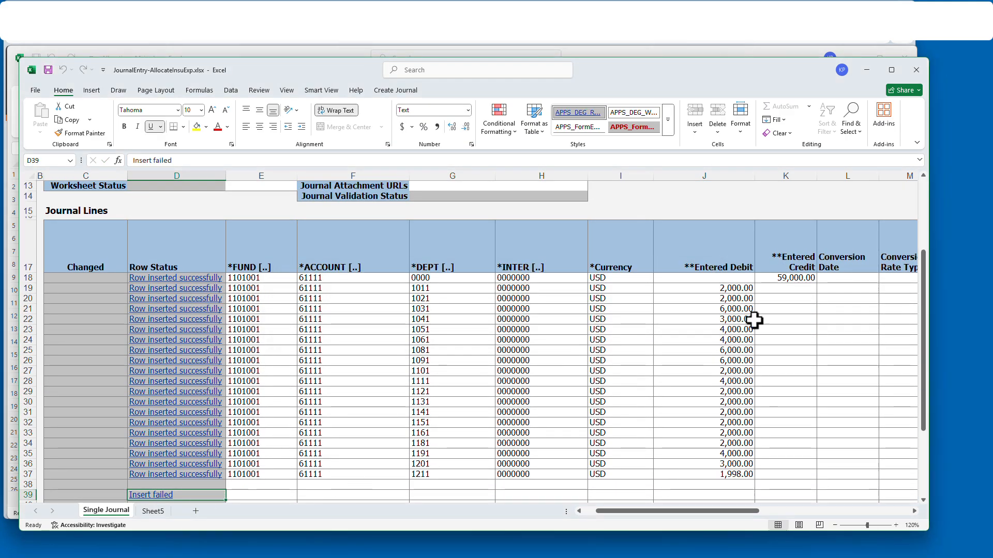
- Link the K18 credit to =Sheet5!B3 so it shows 60,000.00
{"action": "left_click", "coordinate": [791, 277]}
{"action": "scroll", "coordinate": [708, 310], "scroll_direction": "up", "scroll_amount": 5}
{"action": "scroll", "coordinate": [749, 348], "scroll_direction": "down", "scroll_amount": 3}
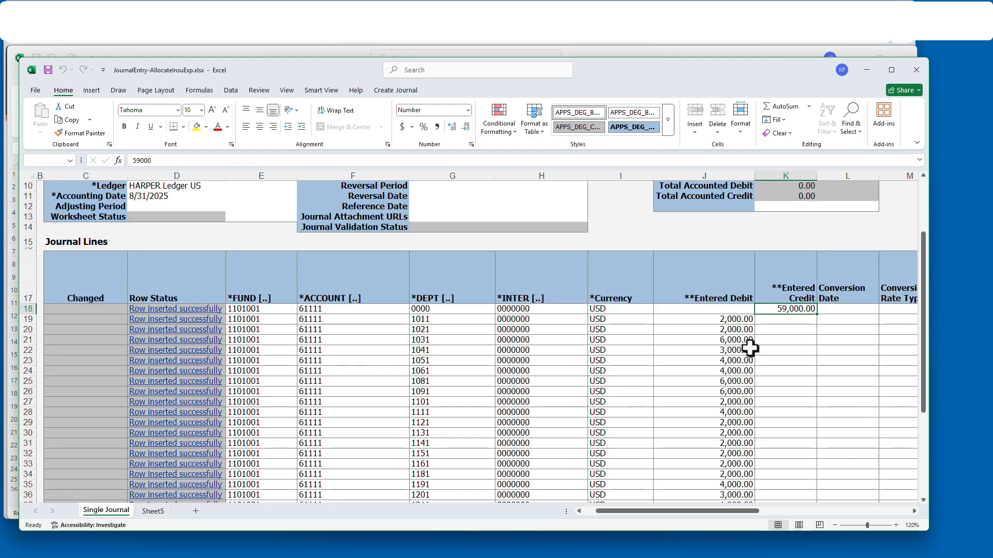
{"action": "type", "text": "="}
{"action": "left_click", "coordinate": [156, 512]}
{"action": "left_click", "coordinate": [205, 235]}
{"action": "key", "text": "Return"}
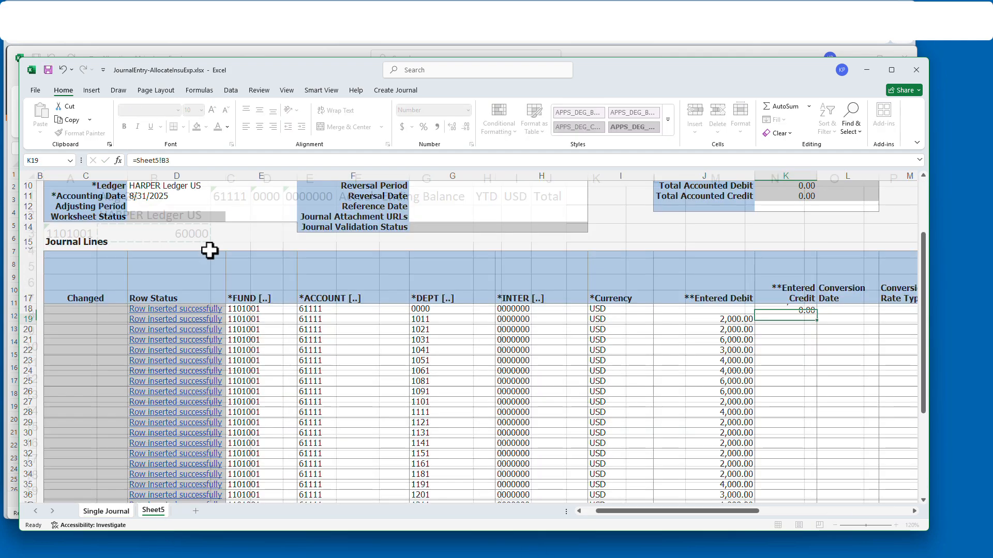
- Sum the debit column in J39 and check the K18 credit formula
{"action": "scroll", "coordinate": [733, 403], "scroll_direction": "down", "scroll_amount": 3}
{"action": "left_click", "coordinate": [730, 396]}
{"action": "left_click", "coordinate": [783, 121]}
{"action": "left_click", "coordinate": [774, 107]}
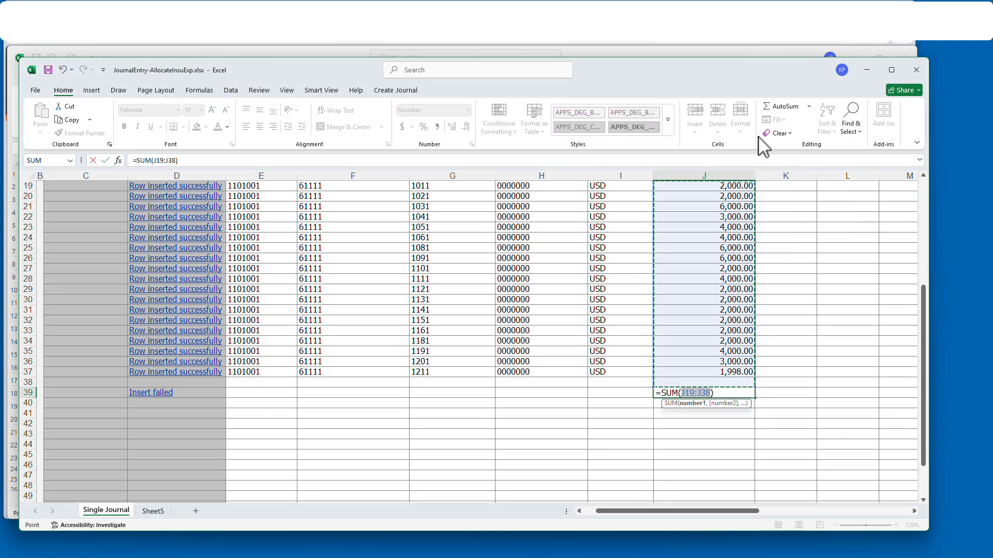
{"action": "key", "text": "Return"}
{"action": "scroll", "coordinate": [730, 390], "scroll_direction": "up", "scroll_amount": 3}
{"action": "left_click", "coordinate": [798, 342]}
{"action": "scroll", "coordinate": [775, 394], "scroll_direction": "down", "scroll_amount": 3}
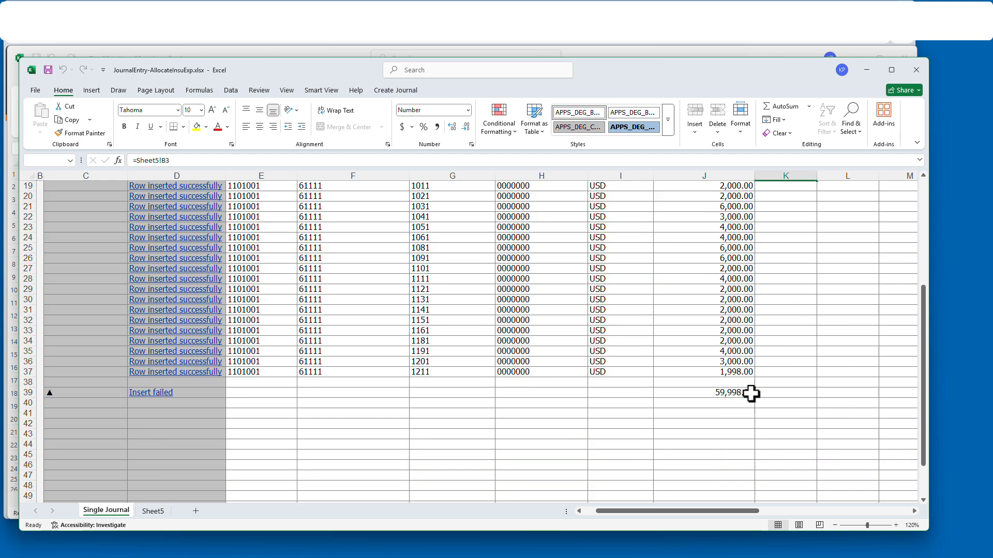
- Remove the -2 offset from J37's formula so it equals 2,000.00
{"action": "left_click", "coordinate": [746, 373]}
{"action": "left_click", "coordinate": [375, 161]}
{"action": "key", "text": "BackSpace"}
{"action": "key", "text": "BackSpace"}
{"action": "key", "text": "Return"}
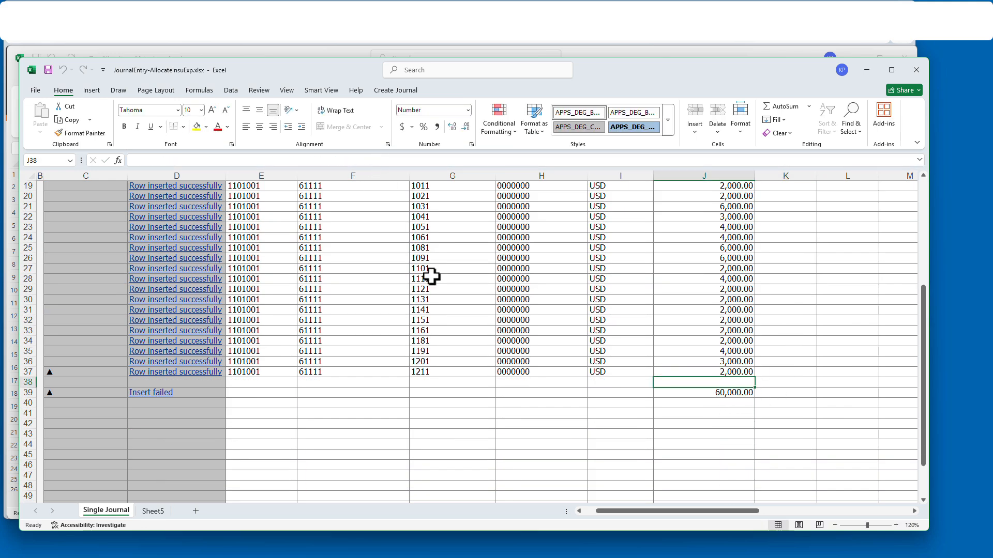
- Copy the changed-row marker down into rows 19–36
{"action": "scroll", "coordinate": [743, 393], "scroll_direction": "up", "scroll_amount": 6}
{"action": "scroll", "coordinate": [730, 391], "scroll_direction": "down", "scroll_amount": 6}
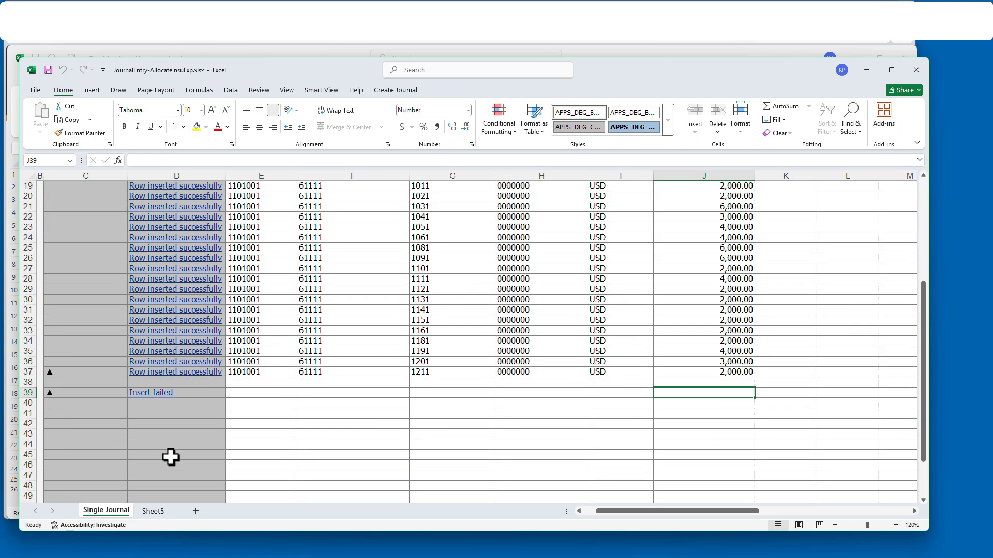
{"action": "left_click", "coordinate": [155, 393]}
{"action": "left_click_drag", "start_coordinate": [91, 357], "coordinate": [82, 253]}
{"action": "key", "text": "Return"}
{"action": "scroll", "coordinate": [200, 277], "scroll_direction": "up", "scroll_amount": 5}
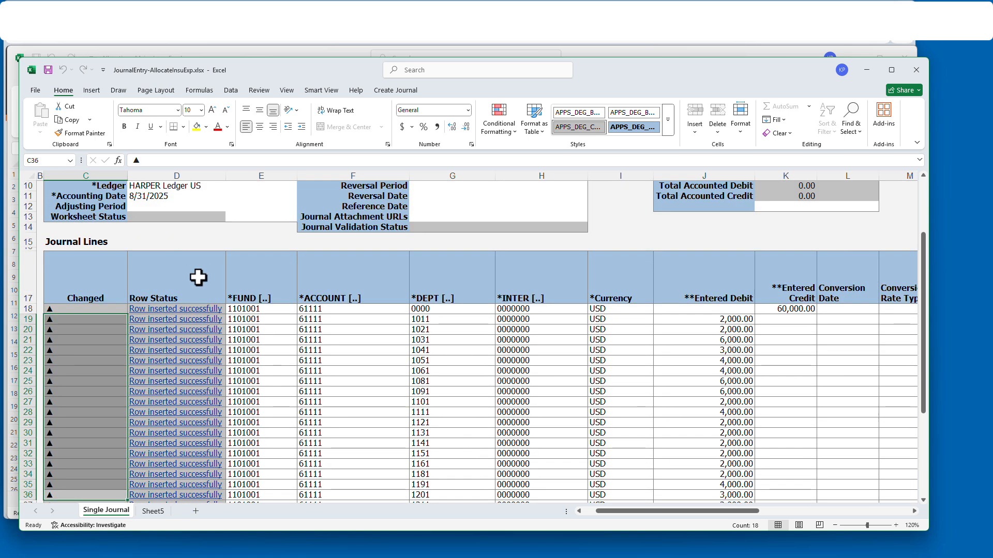
- Submit the Allocate Insu Aug 25 journal, confirming the submission options
{"action": "left_click", "coordinate": [396, 90]}
{"action": "left_click", "coordinate": [168, 116]}
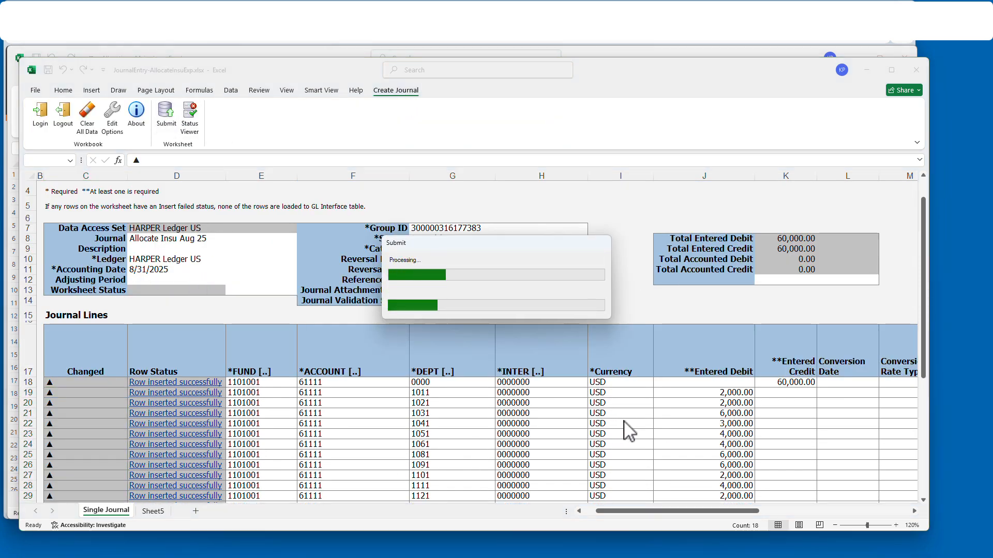
{"action": "left_click", "coordinate": [535, 363]}
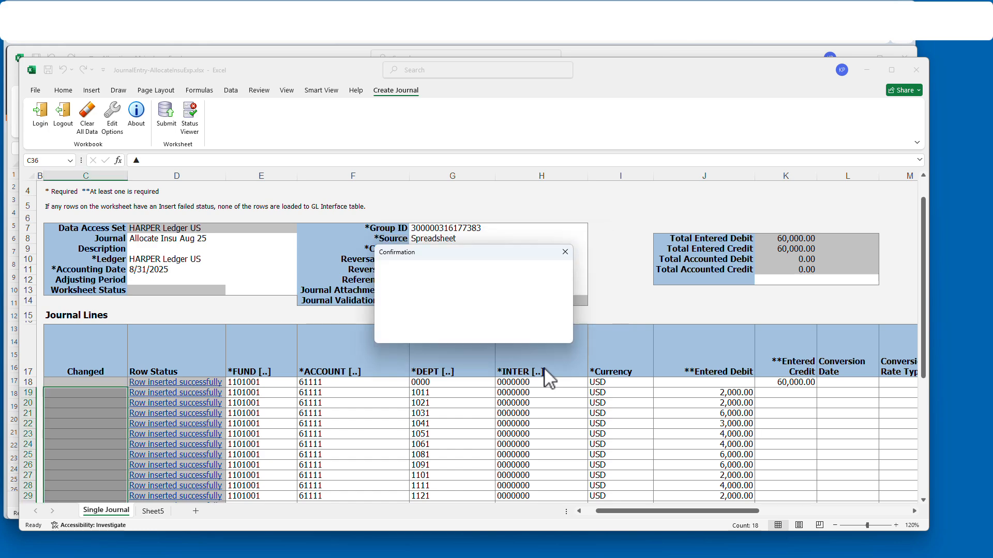
{"action": "left_click", "coordinate": [386, 304]}
- Refresh the August balance on Sheet5 and close the workbook without saving
{"action": "scroll", "coordinate": [624, 388], "scroll_direction": "down", "scroll_amount": 7}
{"action": "scroll", "coordinate": [288, 372], "scroll_direction": "up", "scroll_amount": 8}
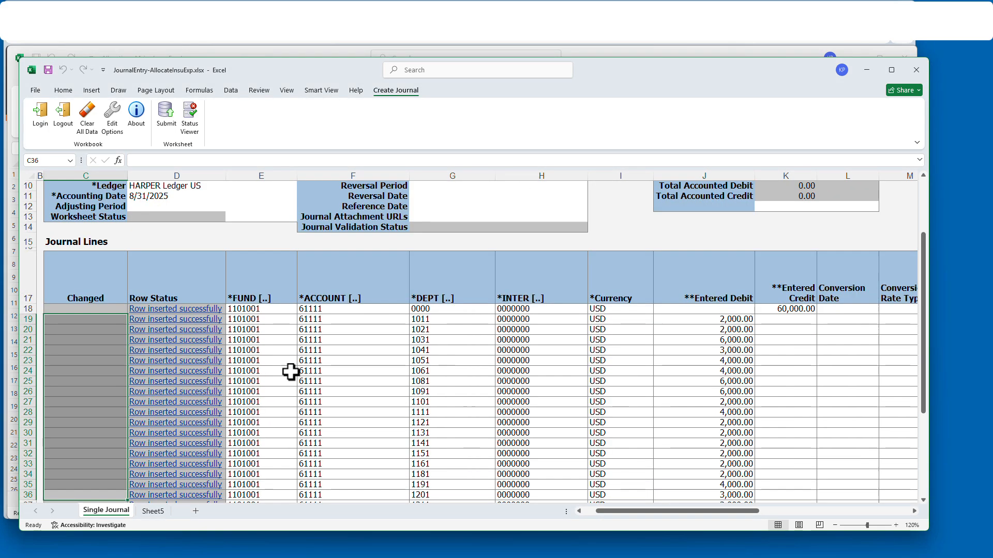
{"action": "left_click", "coordinate": [155, 511]}
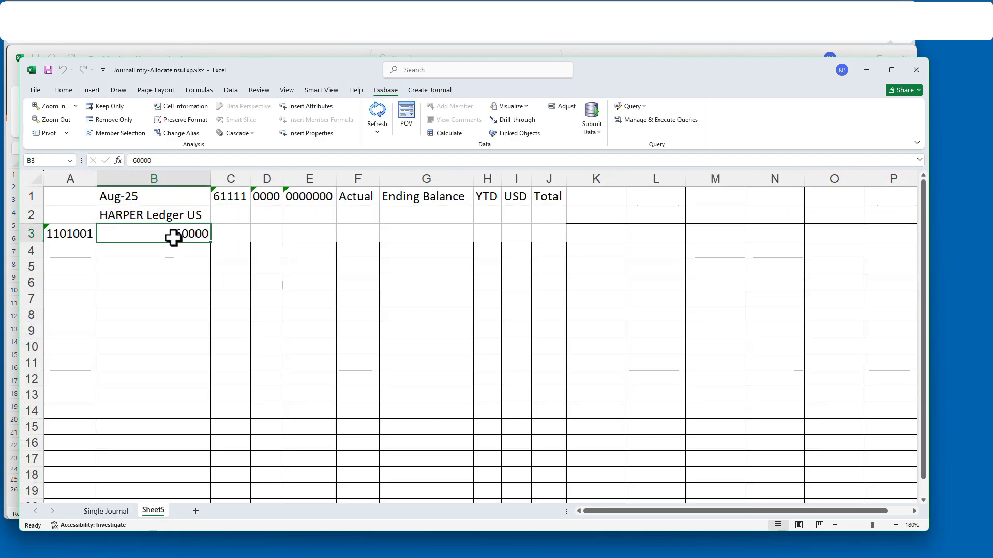
{"action": "left_click", "coordinate": [377, 116]}
{"action": "left_click", "coordinate": [916, 69]}
{"action": "left_click", "coordinate": [528, 295]}
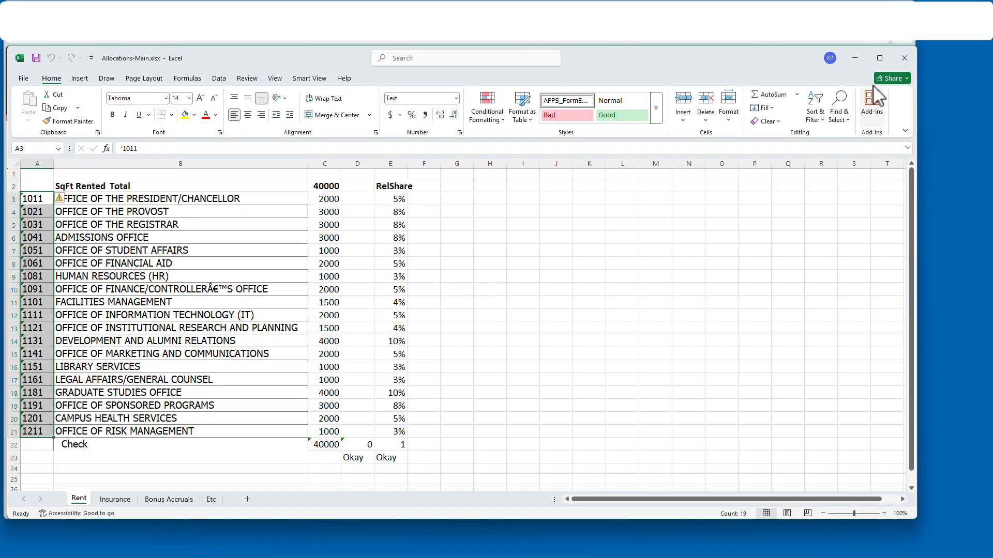
{"action": "left_click", "coordinate": [898, 160]}
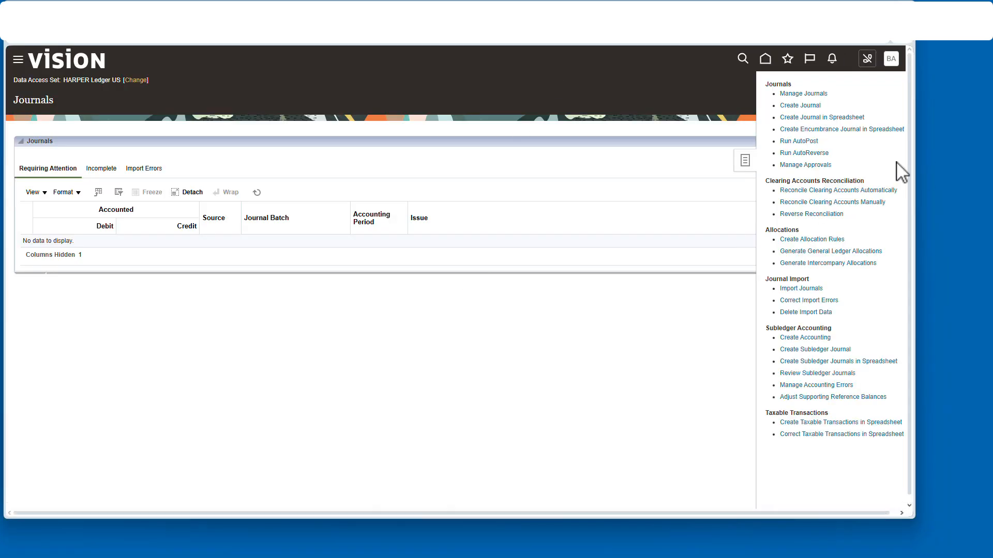
{"action": "left_click", "coordinate": [810, 94]}
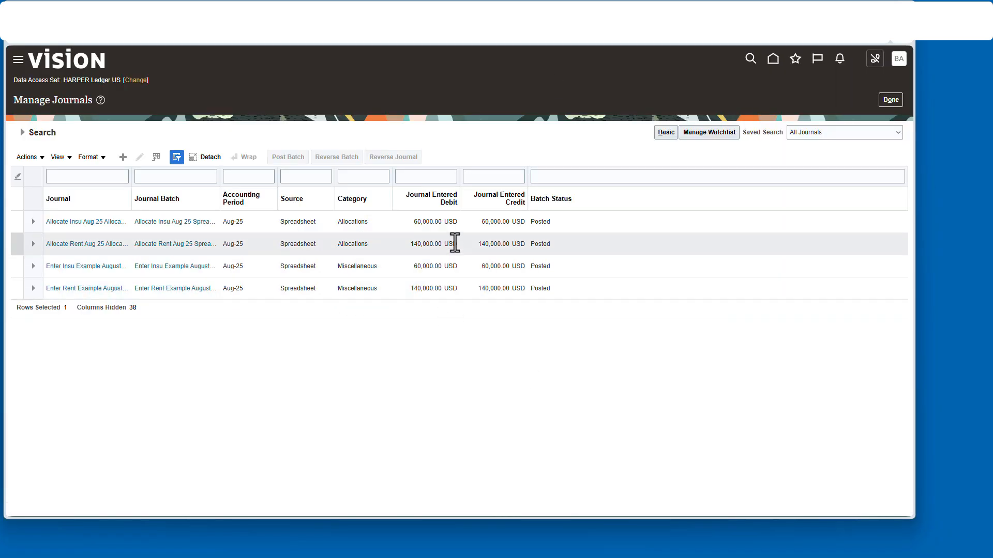
{"action": "left_click", "coordinate": [73, 222]}
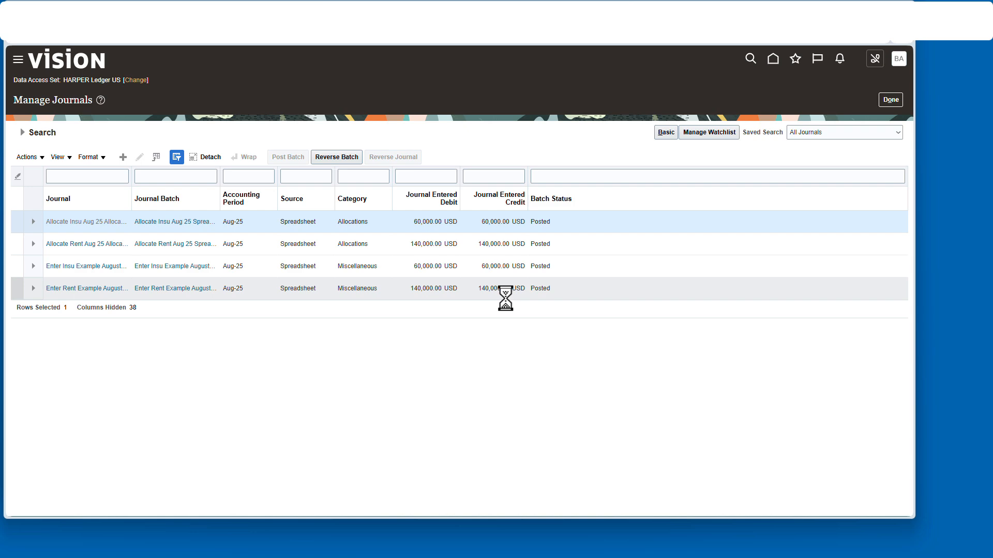
{"action": "scroll", "coordinate": [310, 393], "scroll_direction": "down", "scroll_amount": 5}
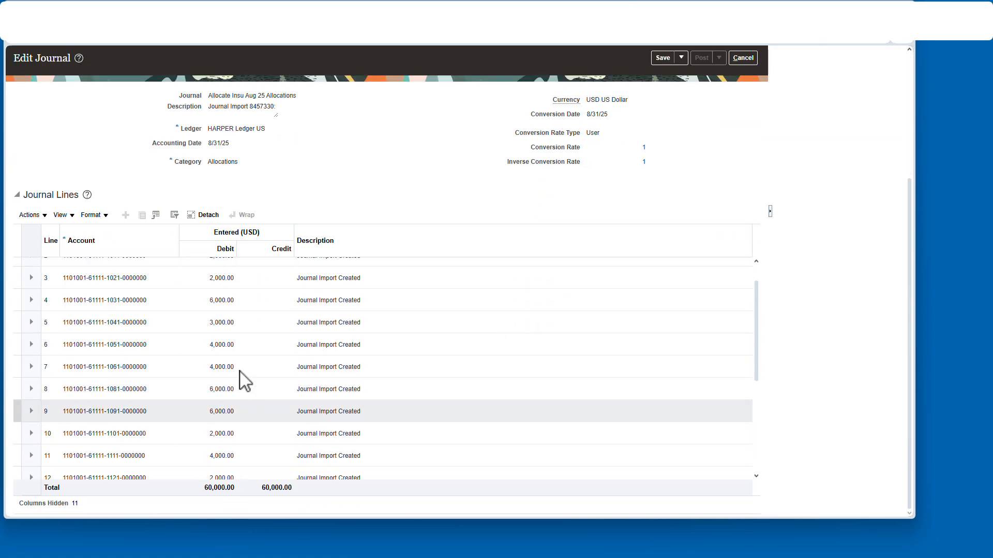
{"action": "left_click", "coordinate": [744, 59]}
{"action": "left_click", "coordinate": [80, 243]}
{"action": "scroll", "coordinate": [593, 383], "scroll_direction": "down", "scroll_amount": 4}
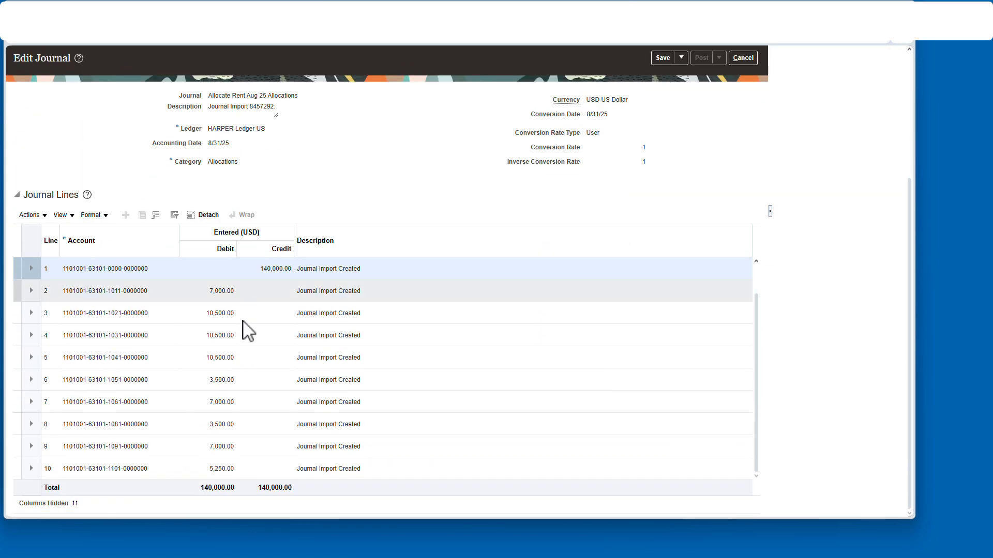
{"action": "scroll", "coordinate": [250, 421], "scroll_direction": "up", "scroll_amount": 4}
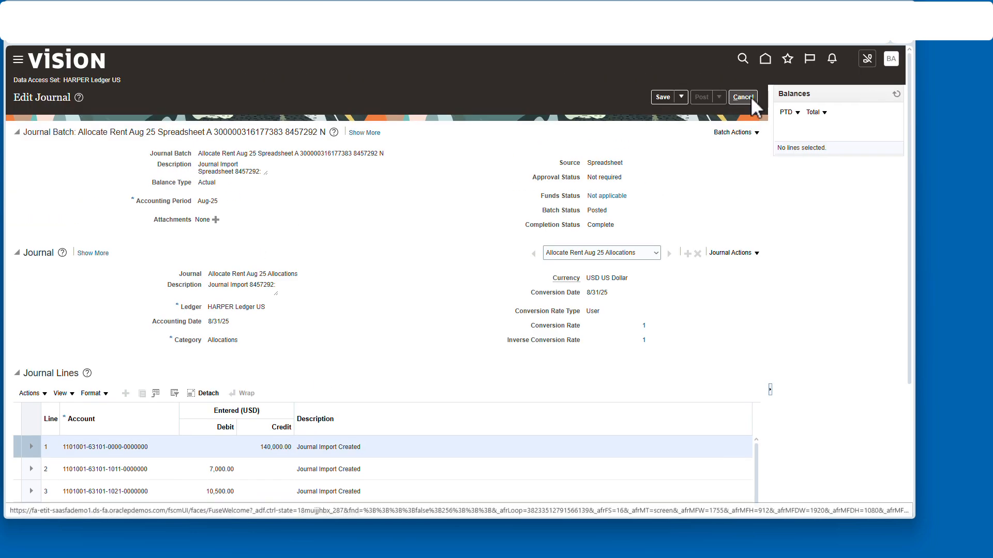
{"action": "left_click", "coordinate": [749, 96]}
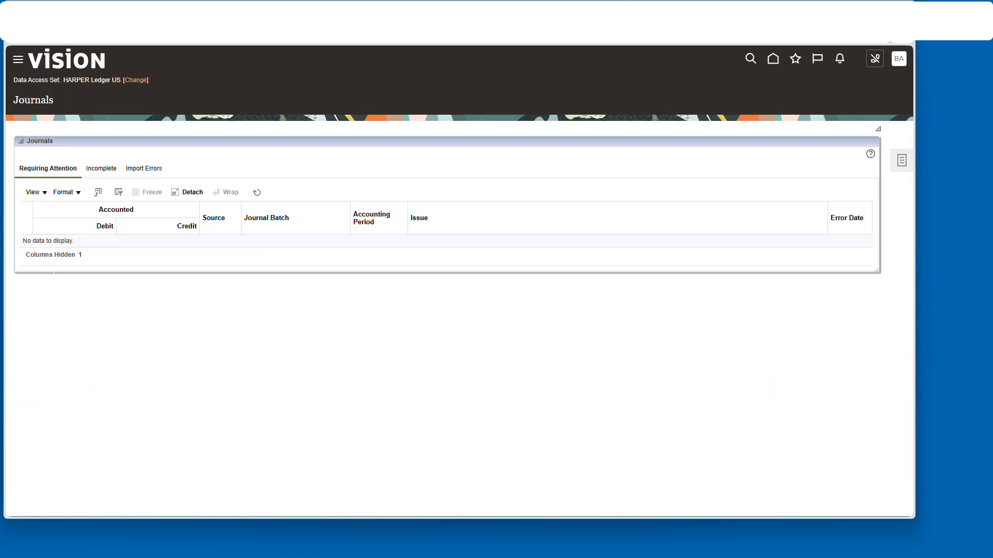